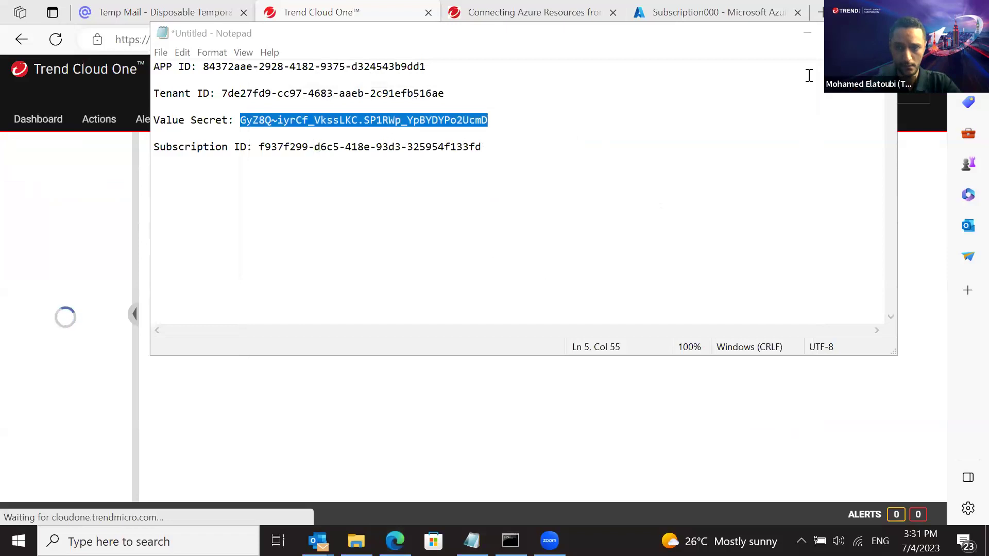
Expand the C1WS_Mohamed_Demo Azure account to ResourceGroup000 and resize the Computers tree panel
click(806, 34)
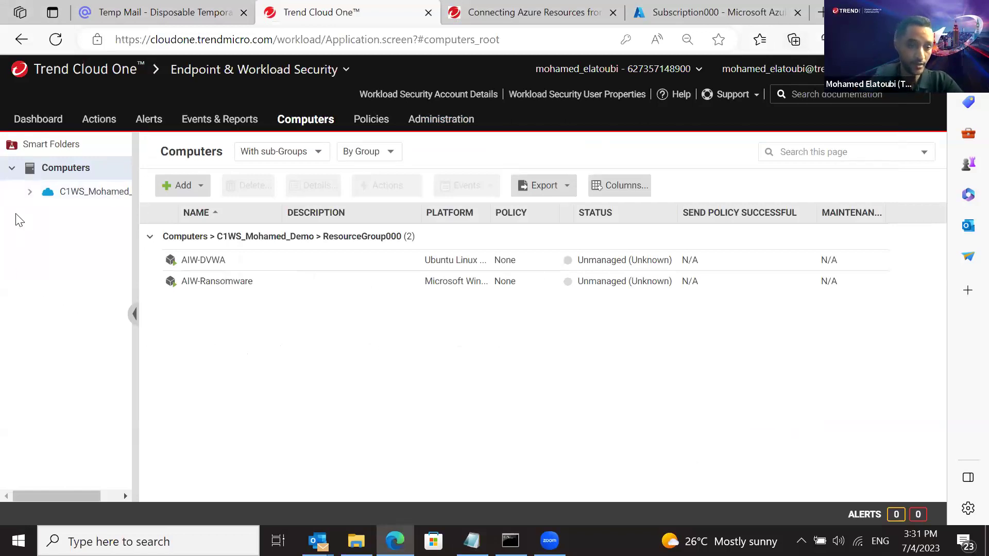
mouse_move(53, 199)
click(30, 192)
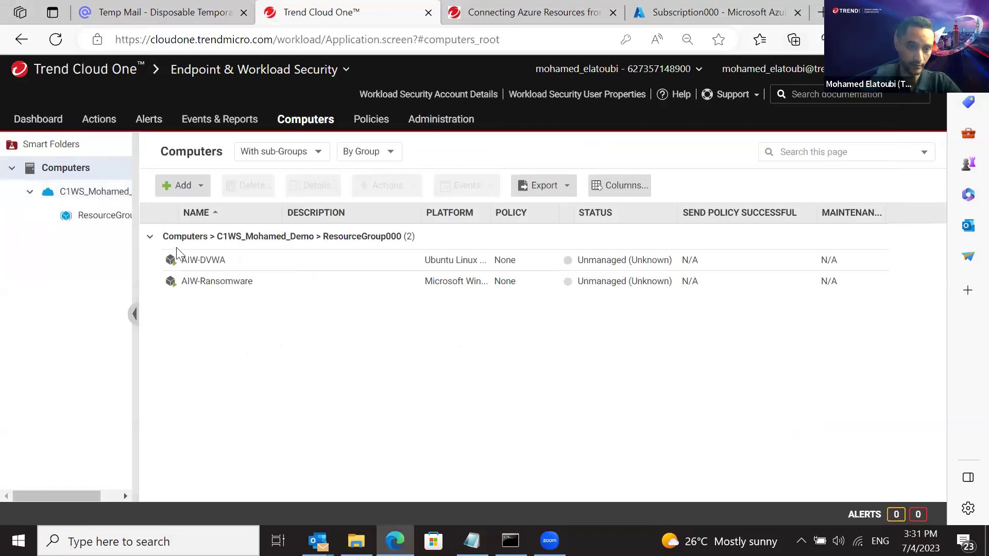
drag(198, 247, 196, 248)
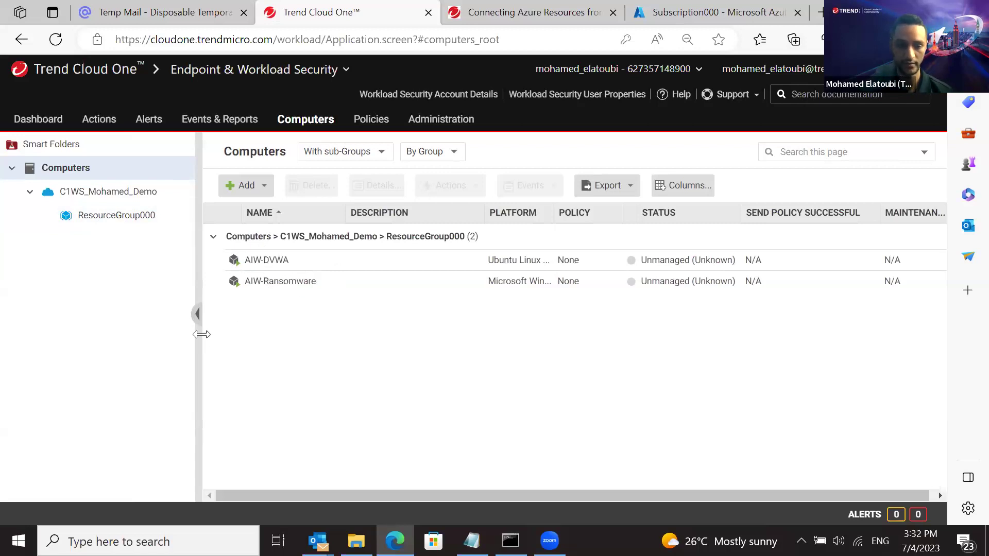
drag(201, 346, 188, 342)
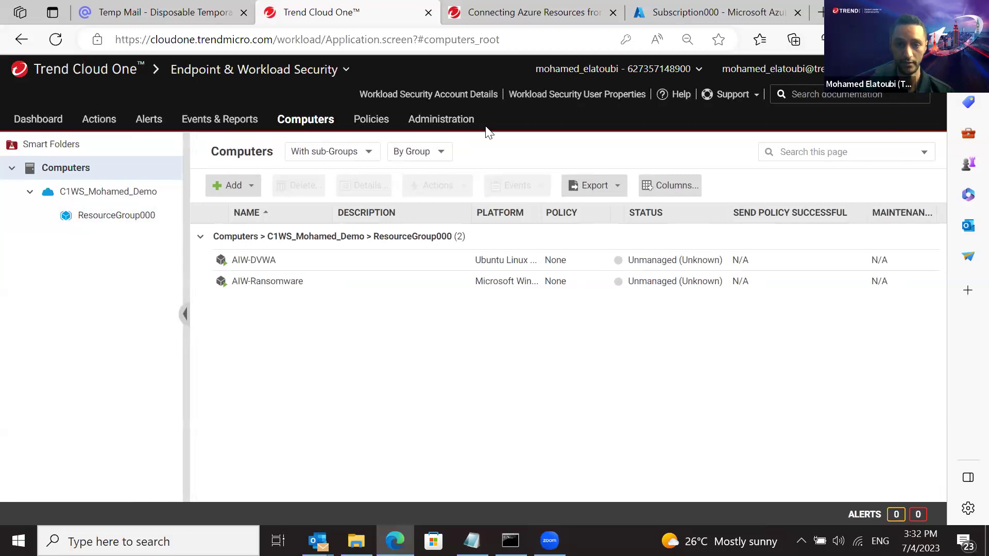
Open the guide's 'Azure & Cloud One - Workload Security Configuration' section at its NSG steps
click(524, 23)
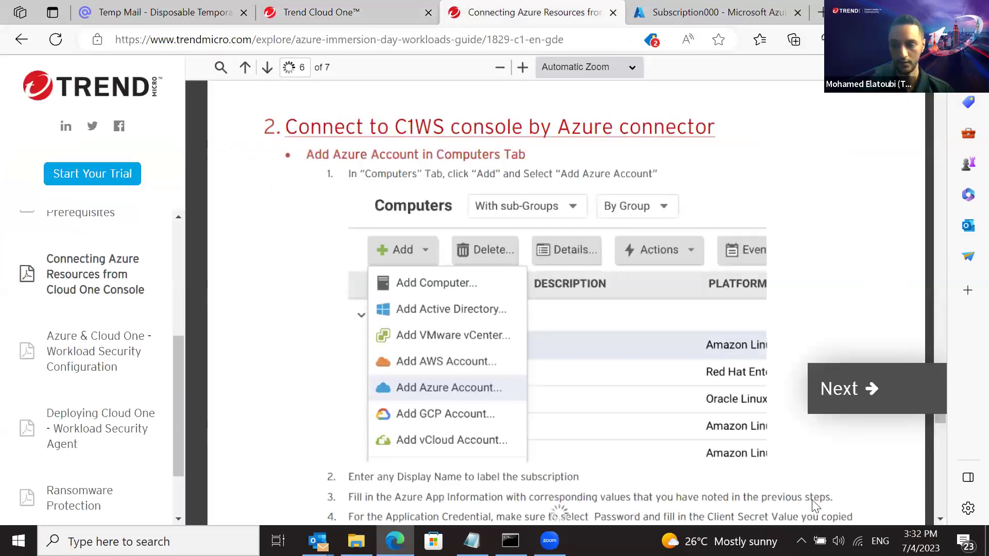
mouse_move(933, 414)
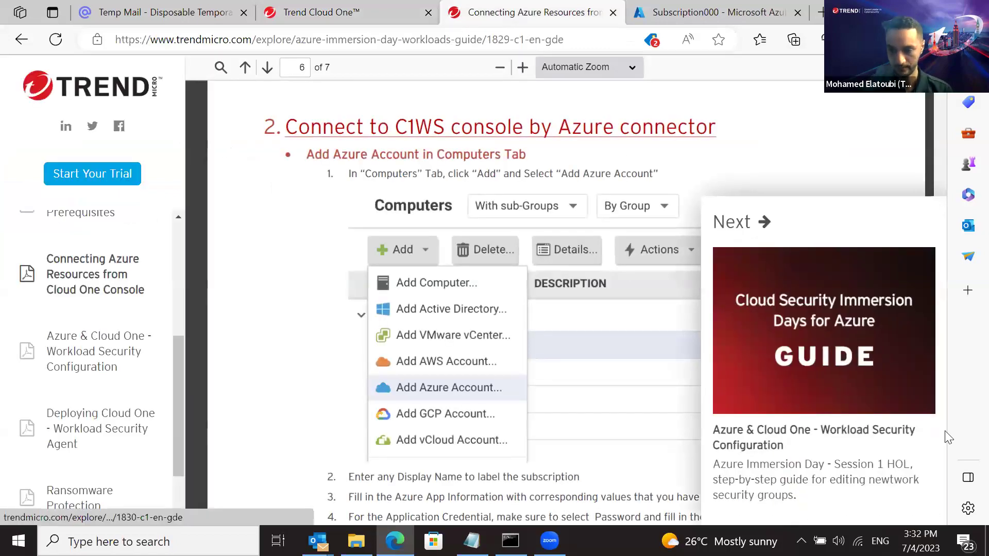
drag(940, 419, 930, 513)
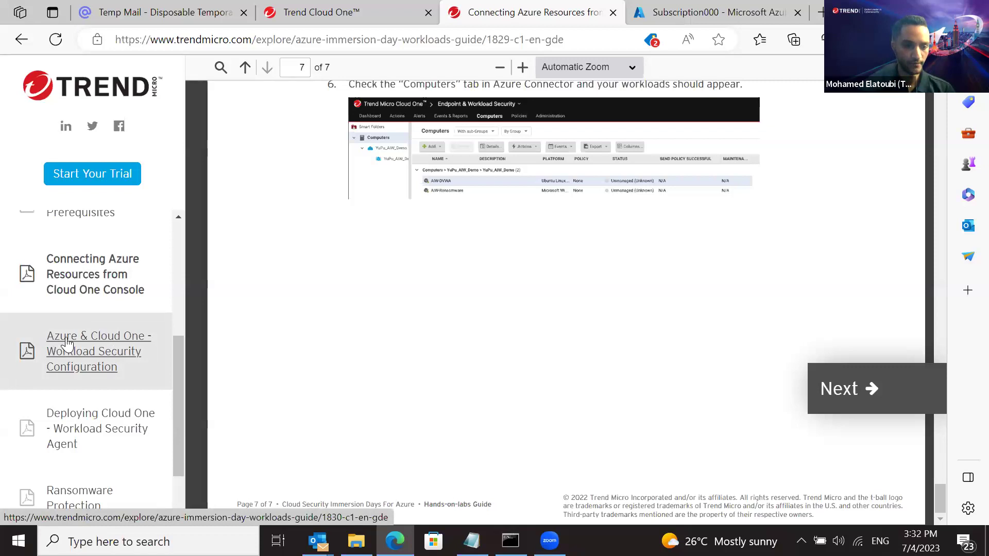
click(132, 352)
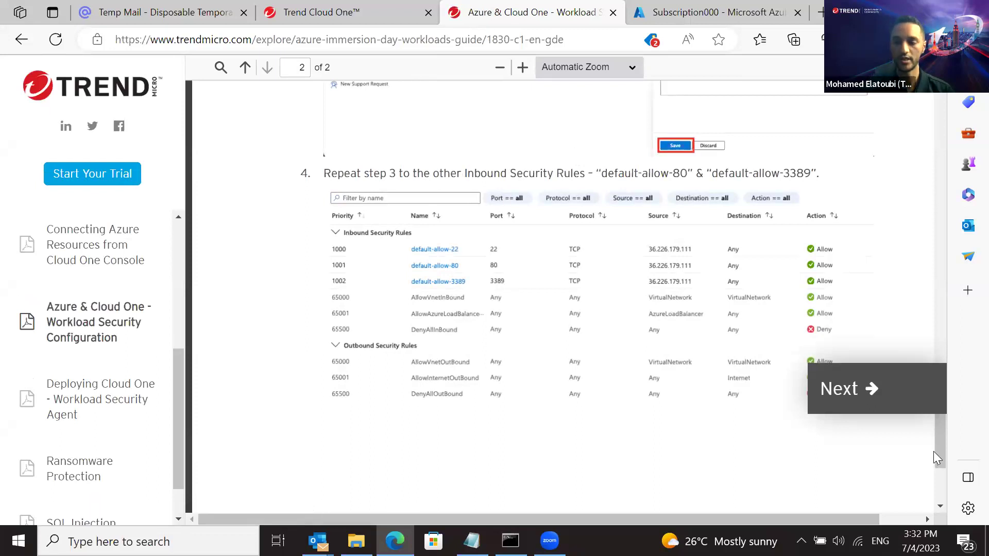
drag(937, 463, 935, 161)
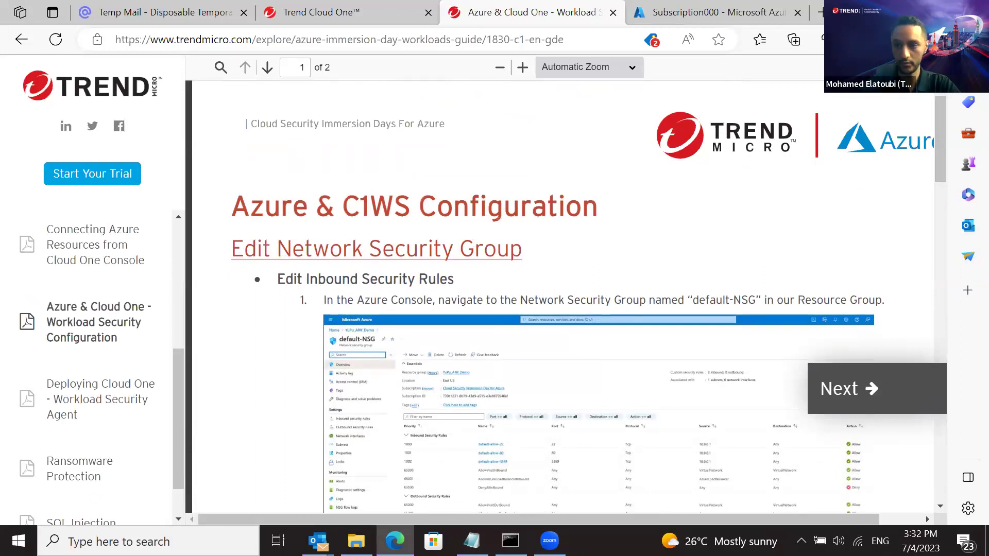
click(951, 12)
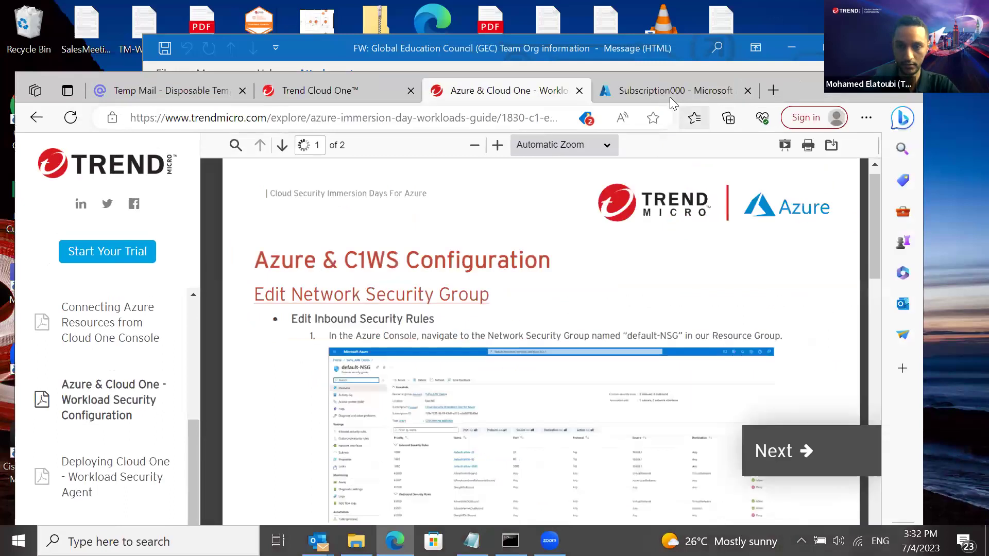
List the resource groups of Subscription000 from its overview
click(670, 95)
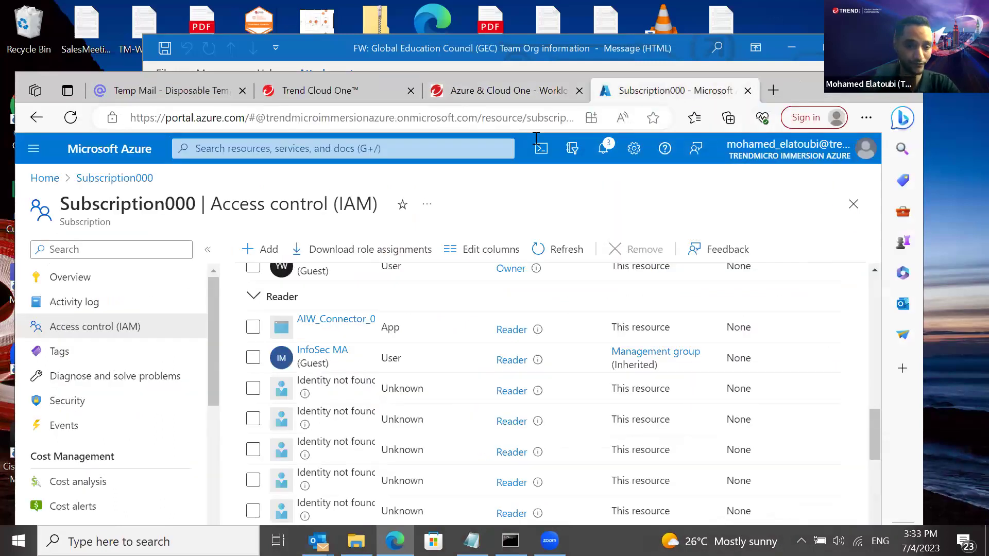
click(149, 284)
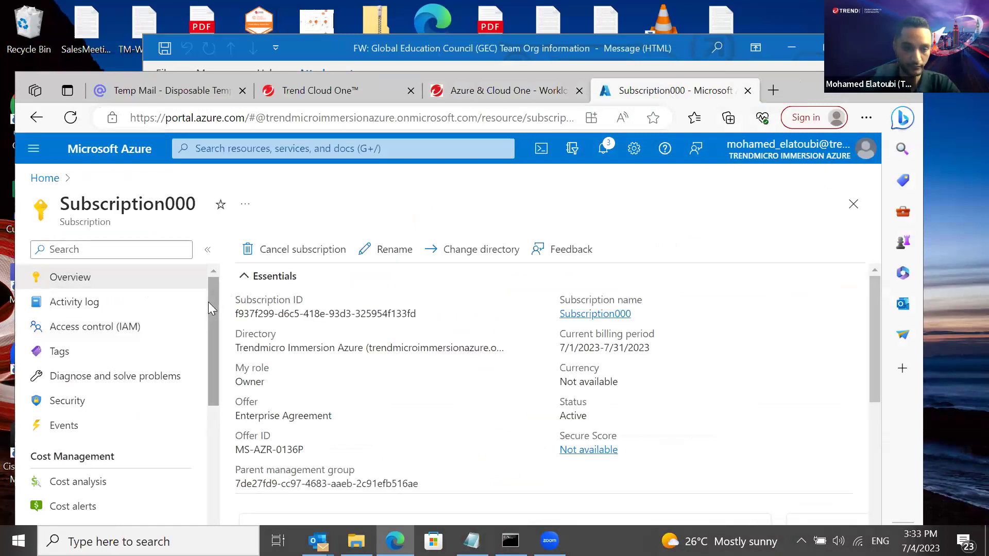
drag(214, 309, 222, 434)
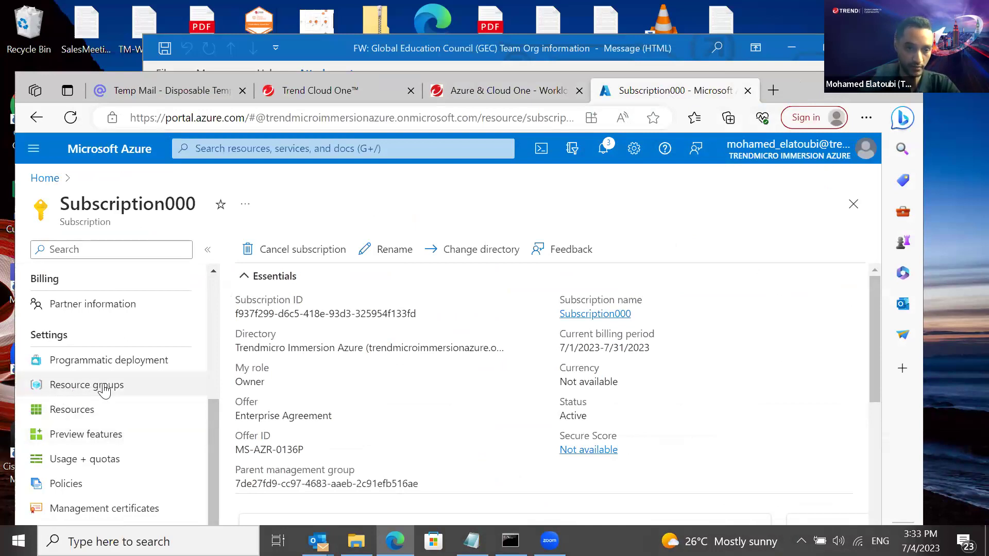
click(104, 391)
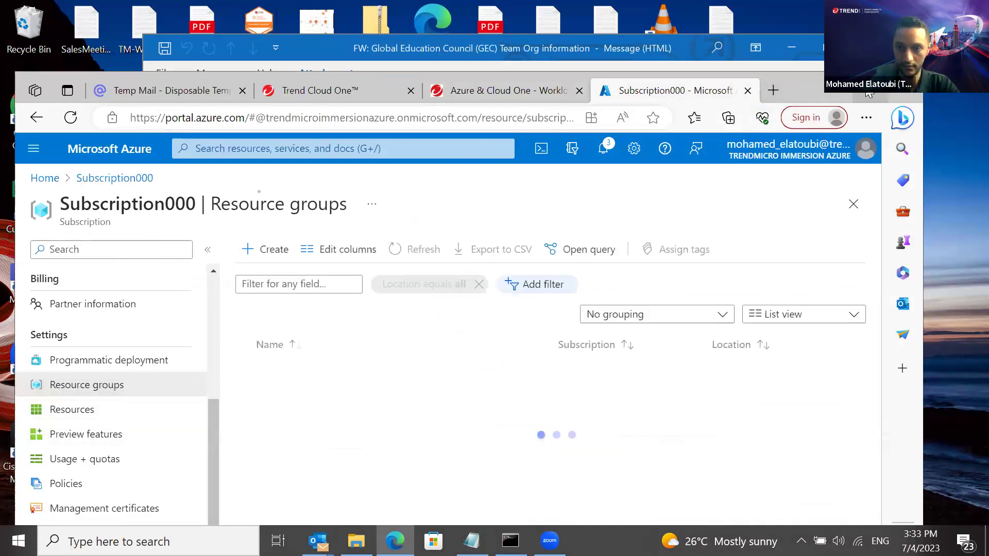
Open ResourceGroup000 full-screen and scroll its resources down to default-NSG
key(super+Up)
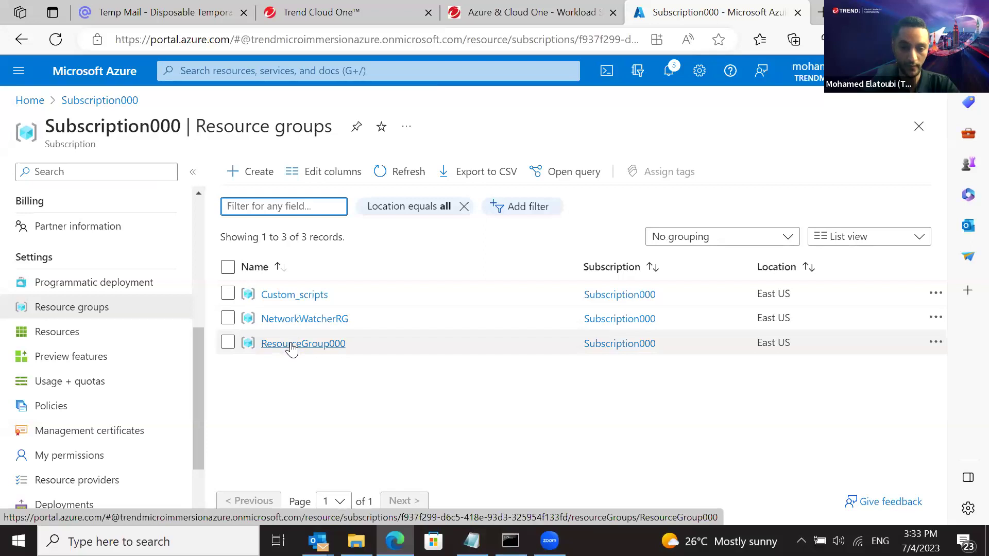
click(291, 345)
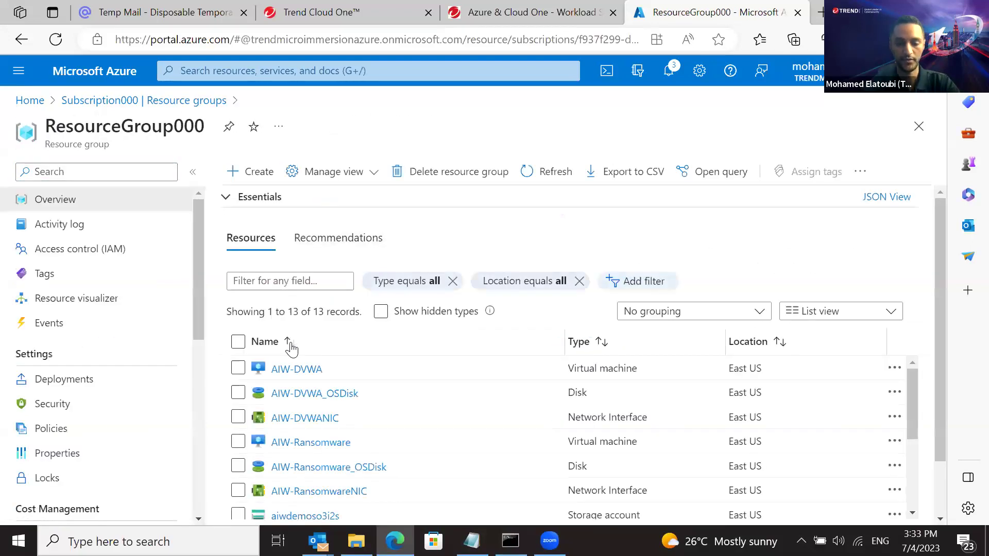
drag(943, 356, 946, 395)
drag(912, 353, 911, 342)
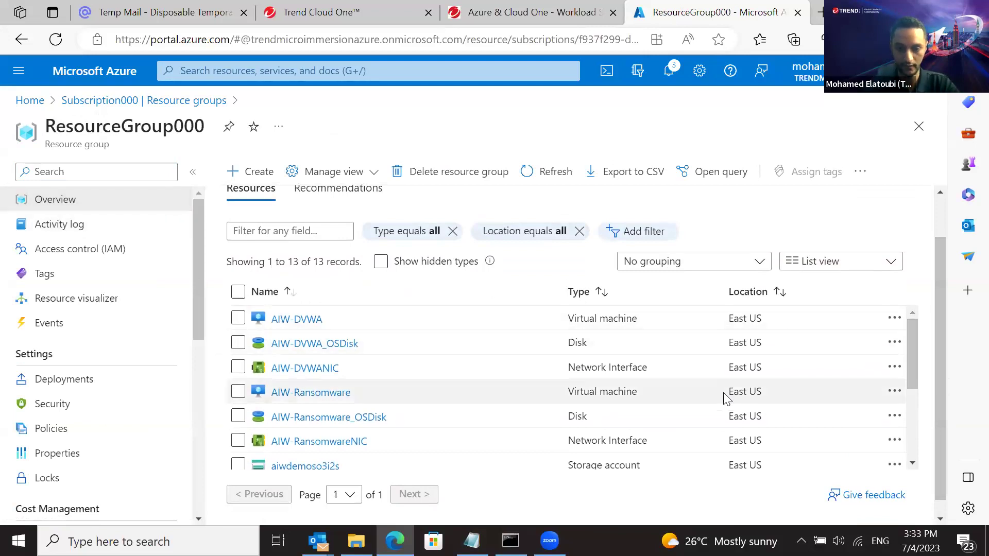
drag(909, 348, 911, 429)
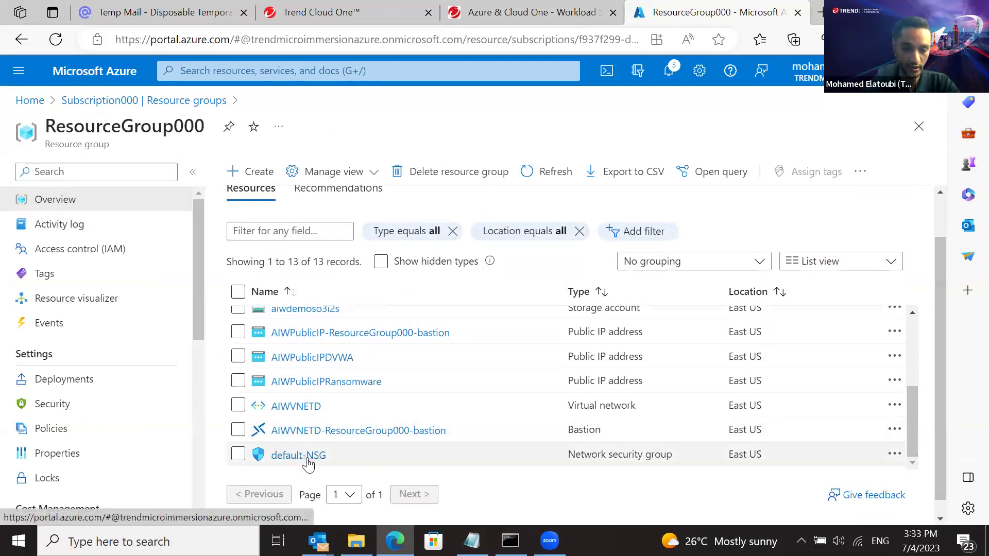
Open default-NSG and bring up the default-allow-22 inbound rule for editing
click(306, 461)
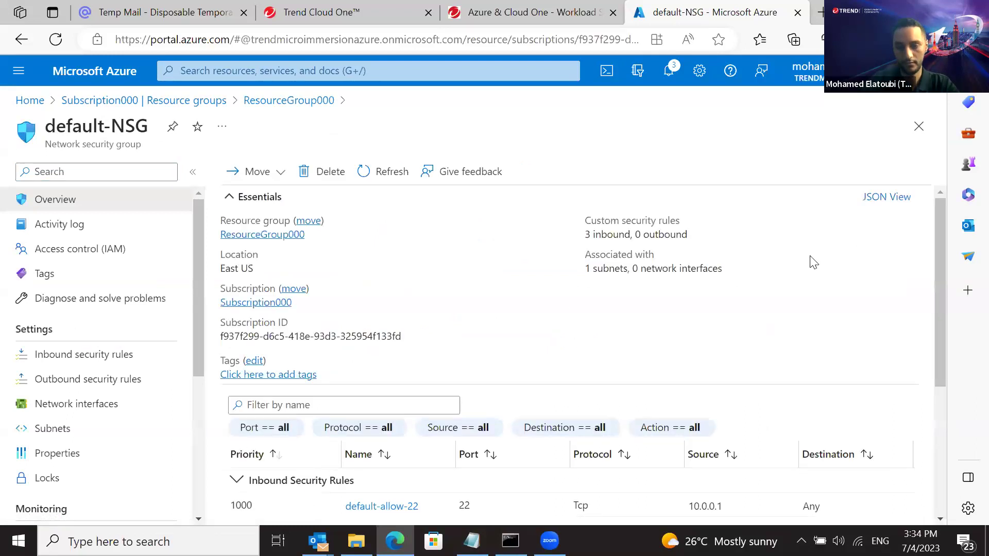
drag(935, 212, 939, 320)
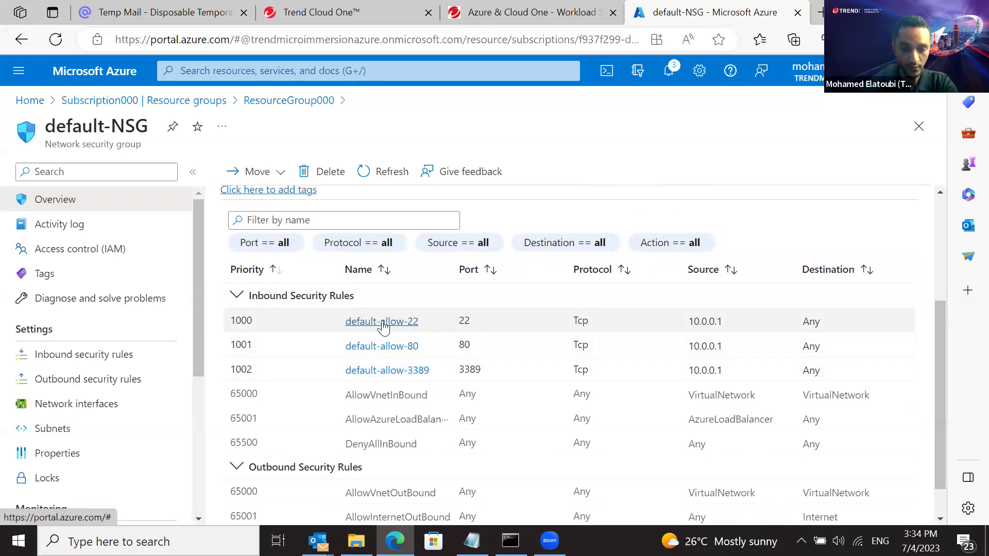
click(382, 327)
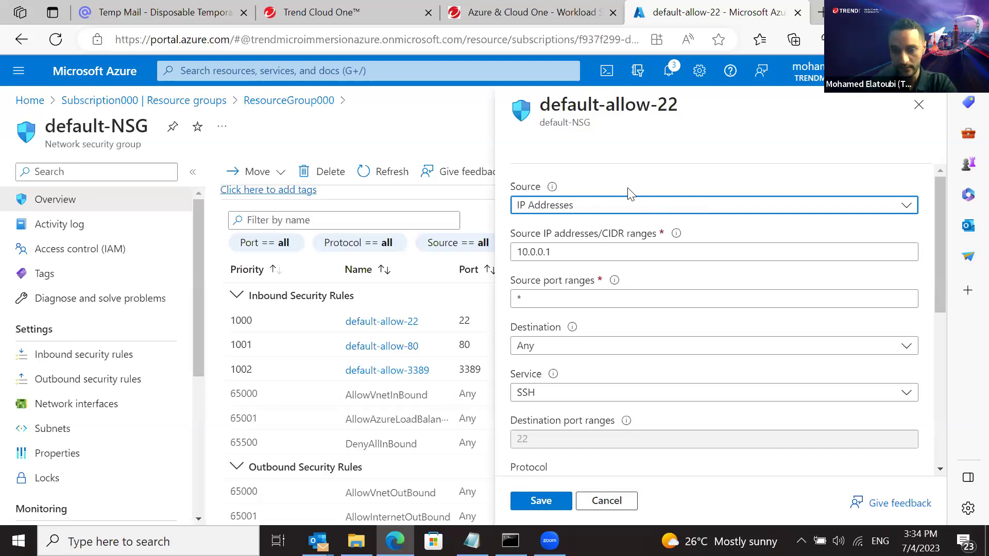
Change the default-allow-22 rule's source to Any and save it
click(652, 206)
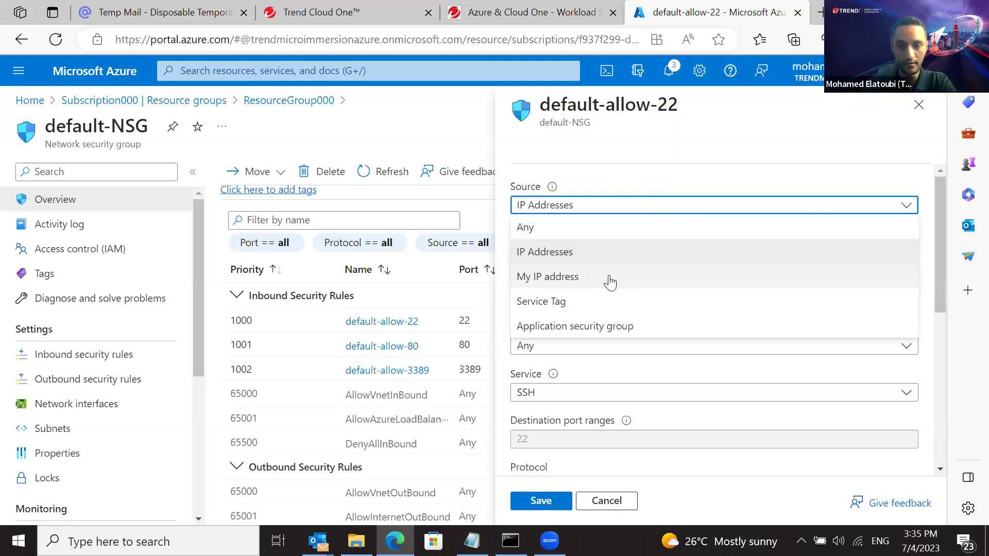
click(575, 278)
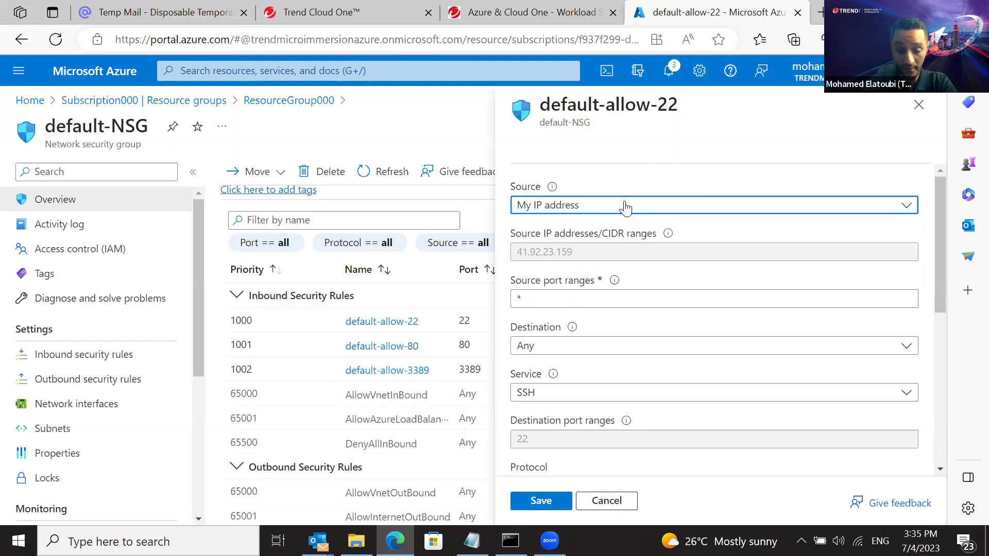
click(622, 209)
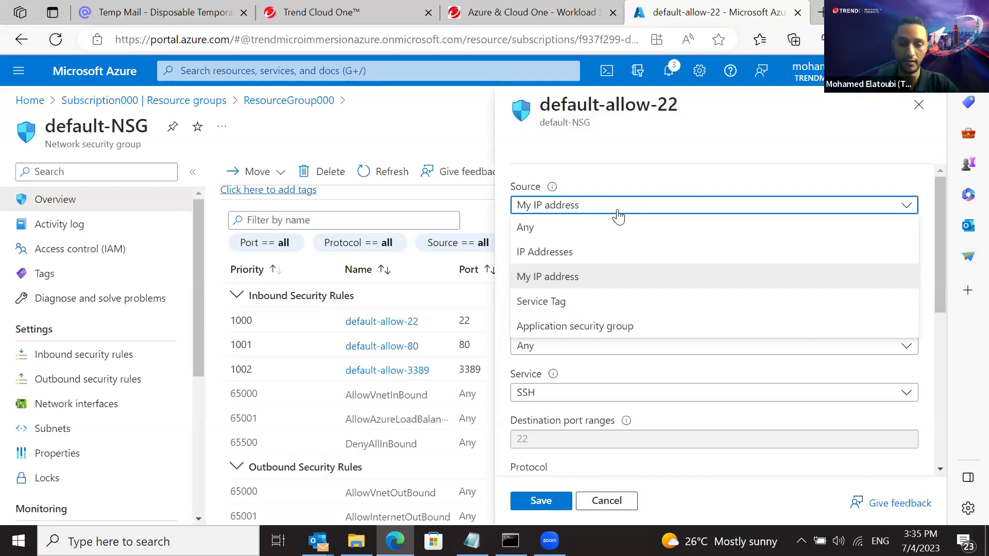
click(610, 228)
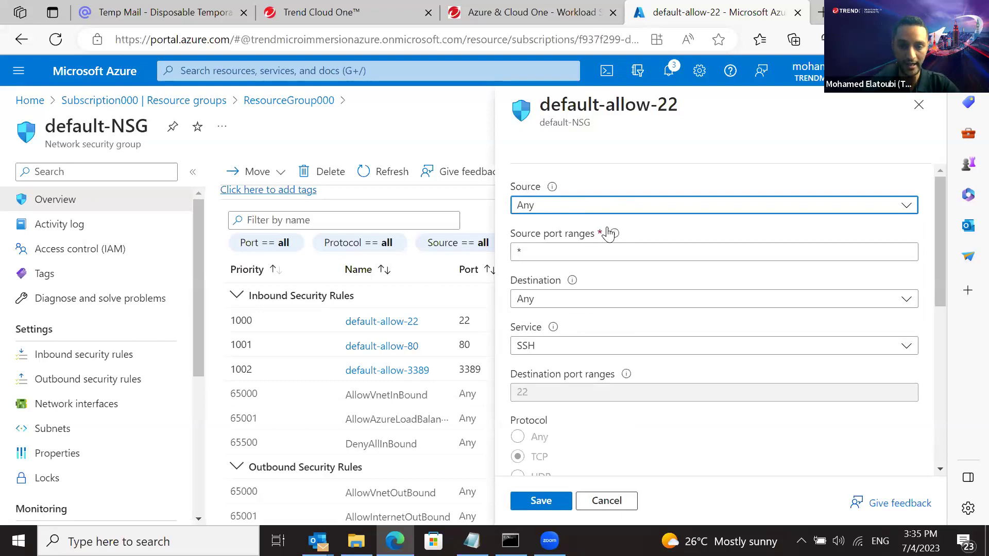
scroll(834, 361, down, 6)
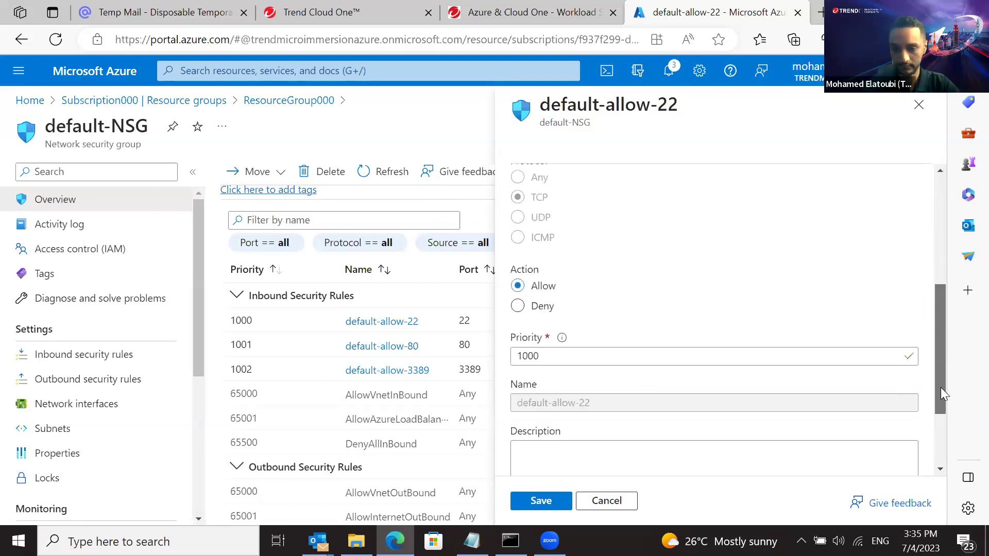
click(543, 503)
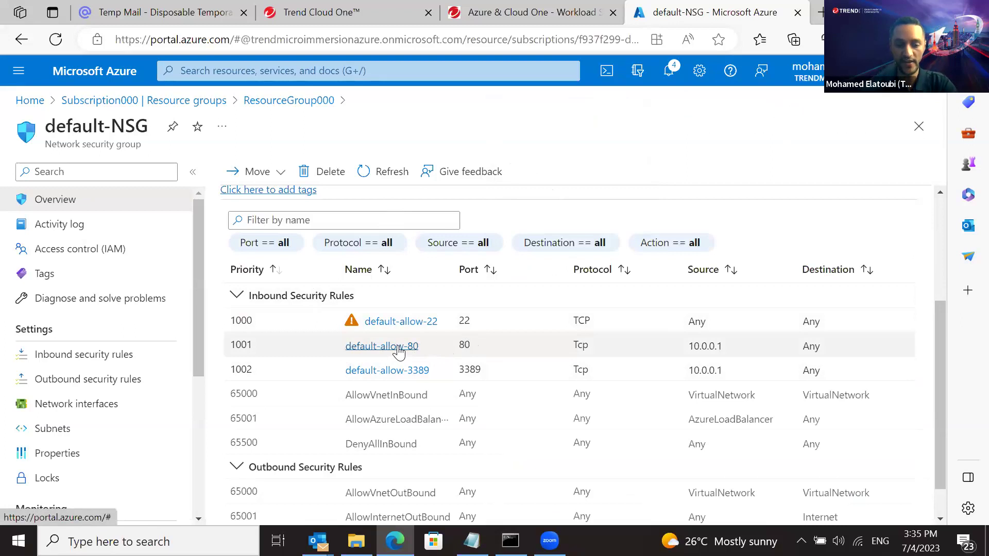
Open default-allow-80, keep its source set to Any, and save the rule
click(399, 349)
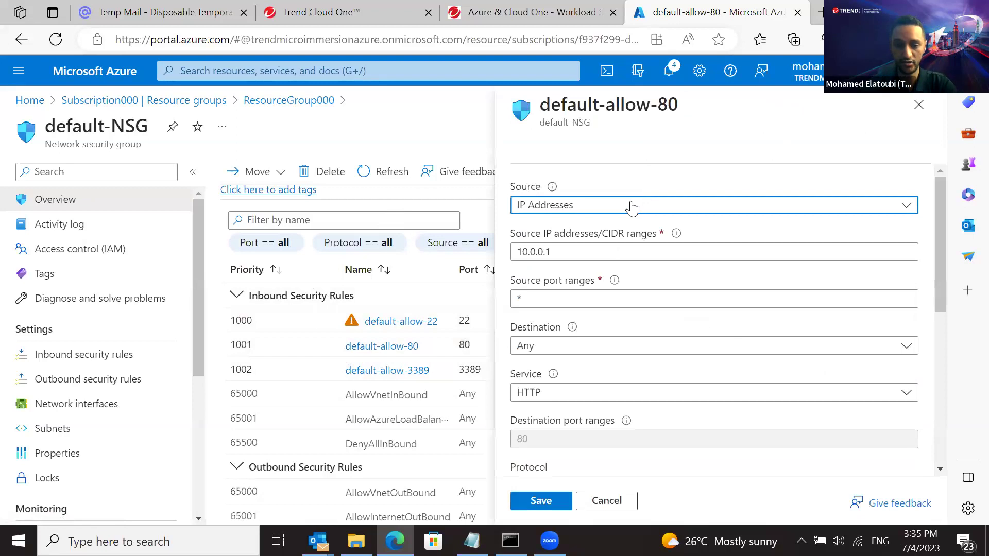
click(629, 211)
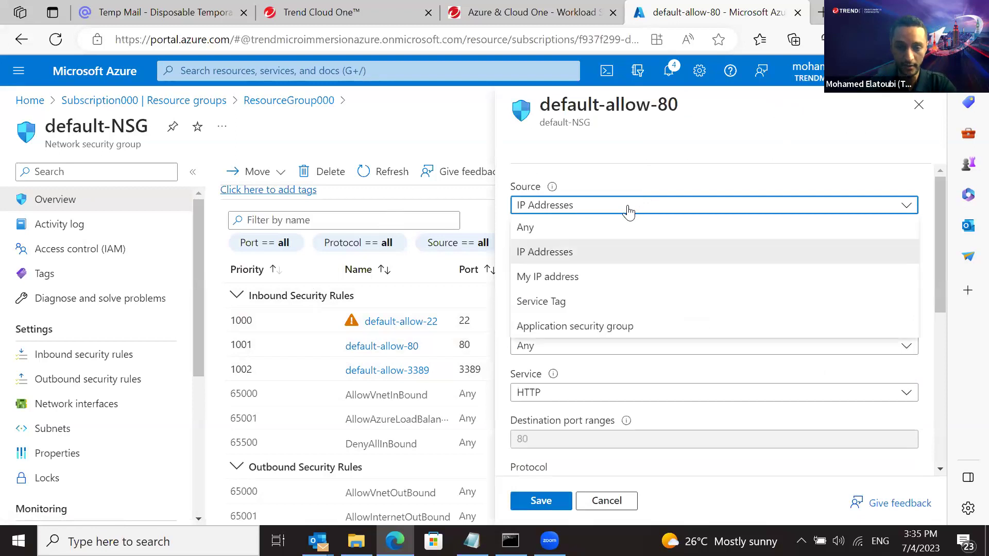
click(613, 242)
scroll(641, 201, down, 1)
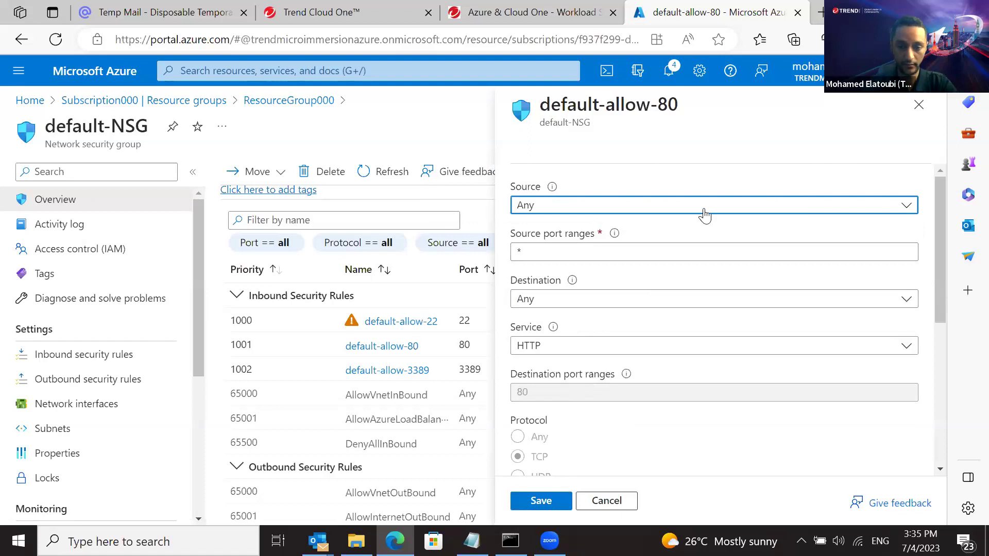
click(702, 210)
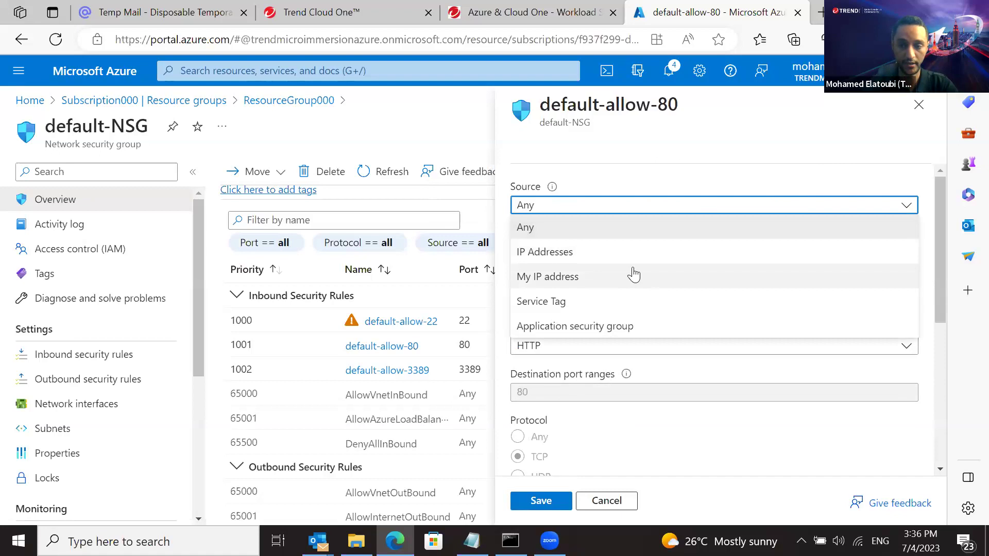
click(641, 205)
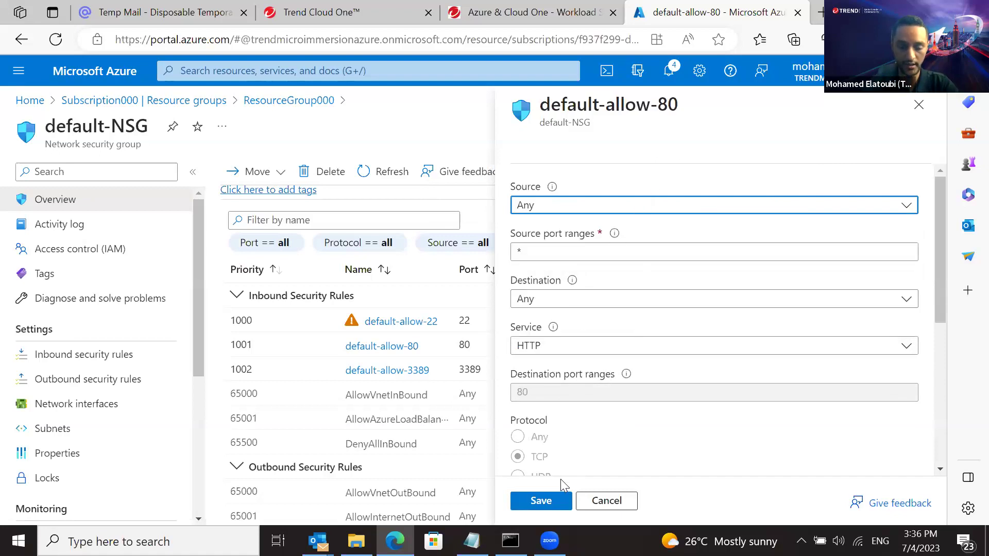
click(553, 506)
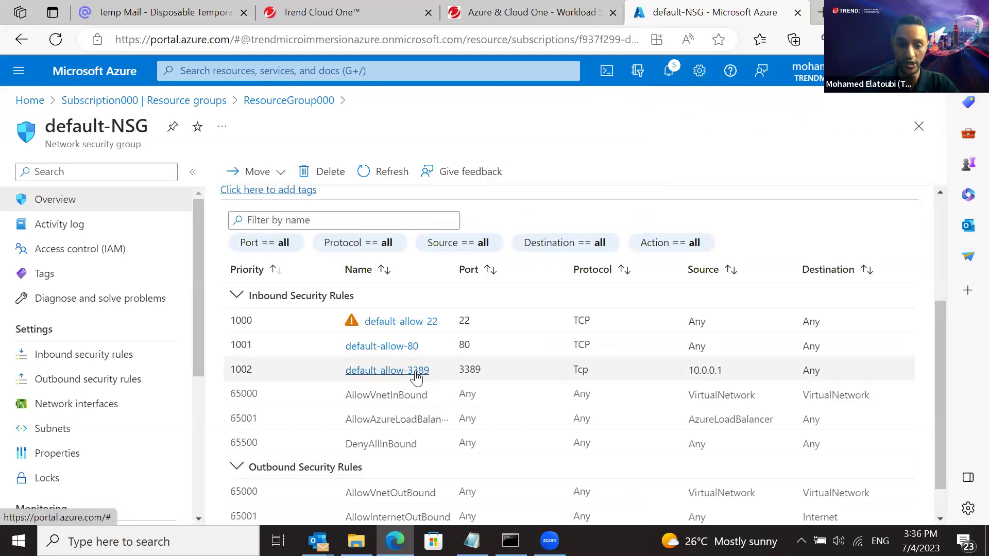
Limit the default-allow-3389 RDP rule's source to My IP address and save it
click(415, 373)
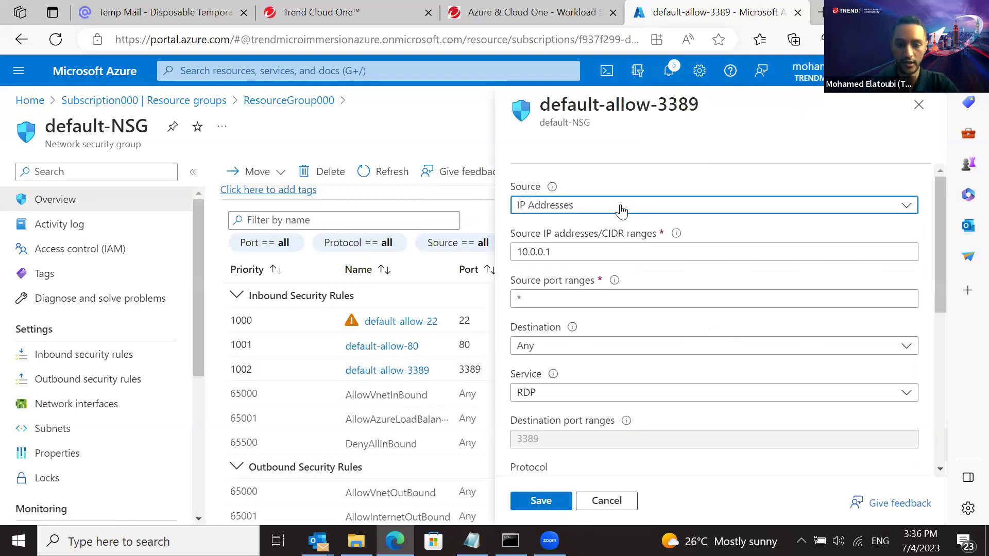
click(621, 210)
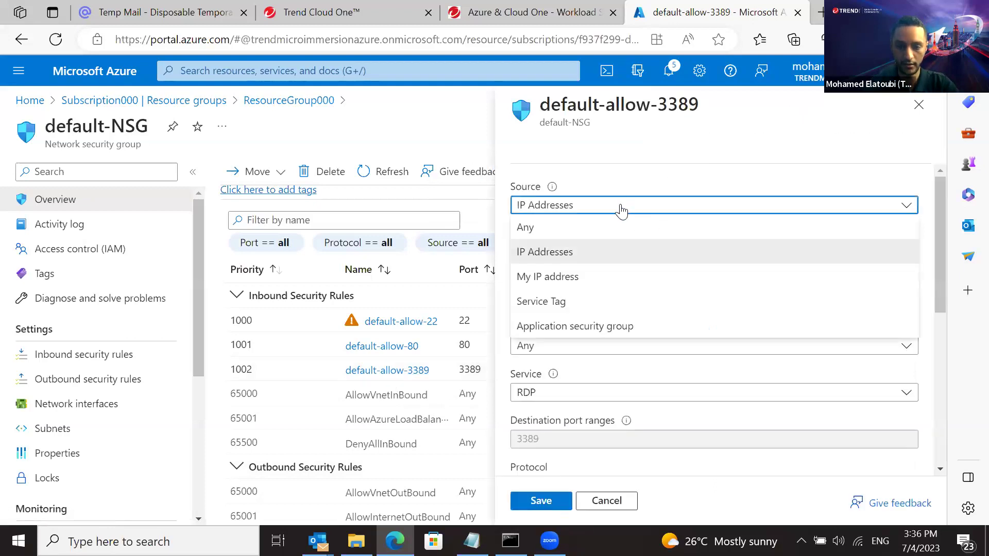
click(579, 281)
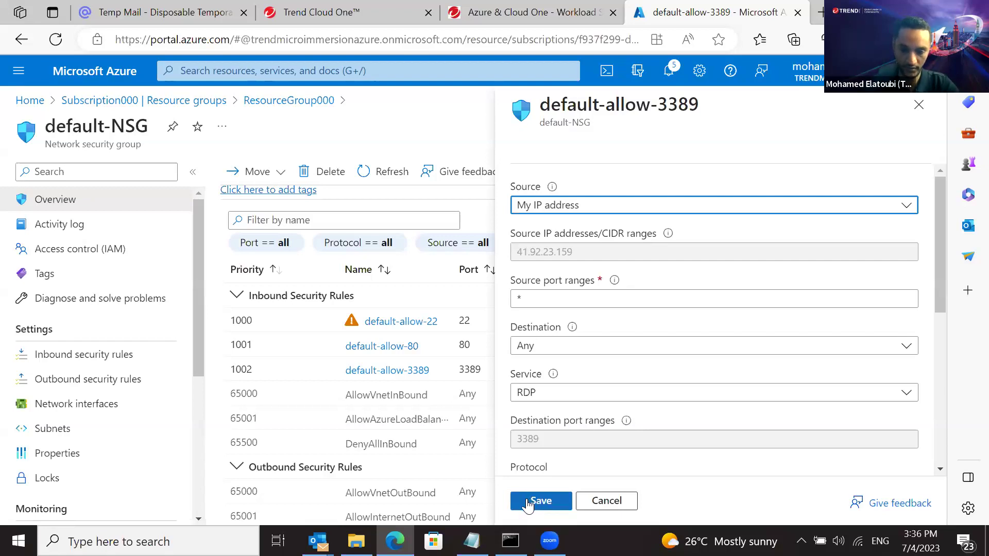
click(529, 502)
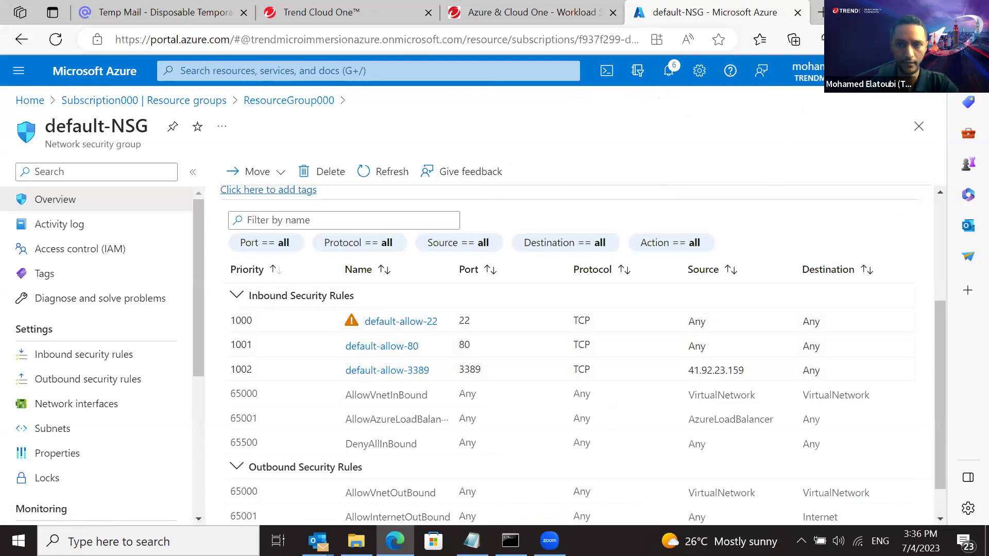
click(924, 11)
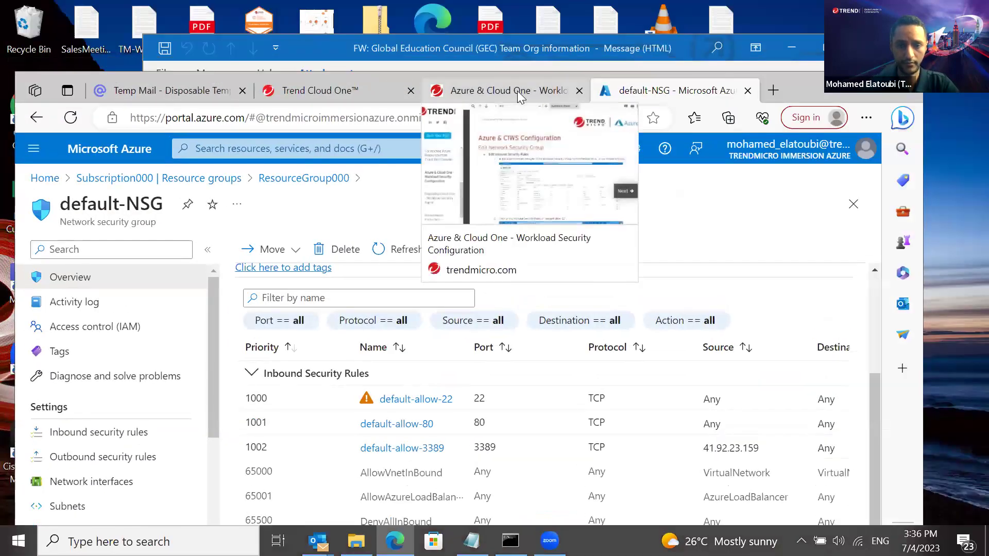
Open the guide's 'Deploying Cloud One - Workload Security Agent' lesson
click(519, 94)
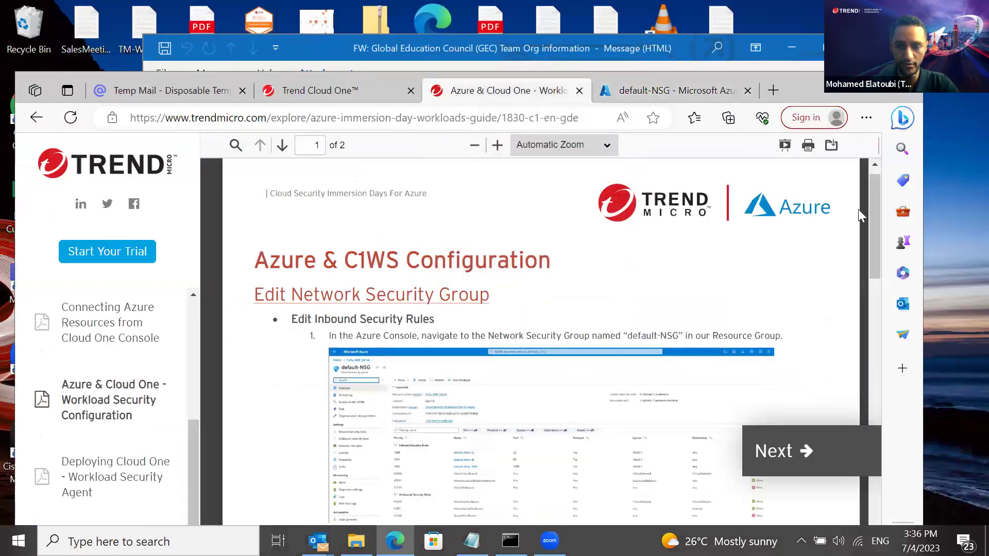
drag(872, 200, 859, 501)
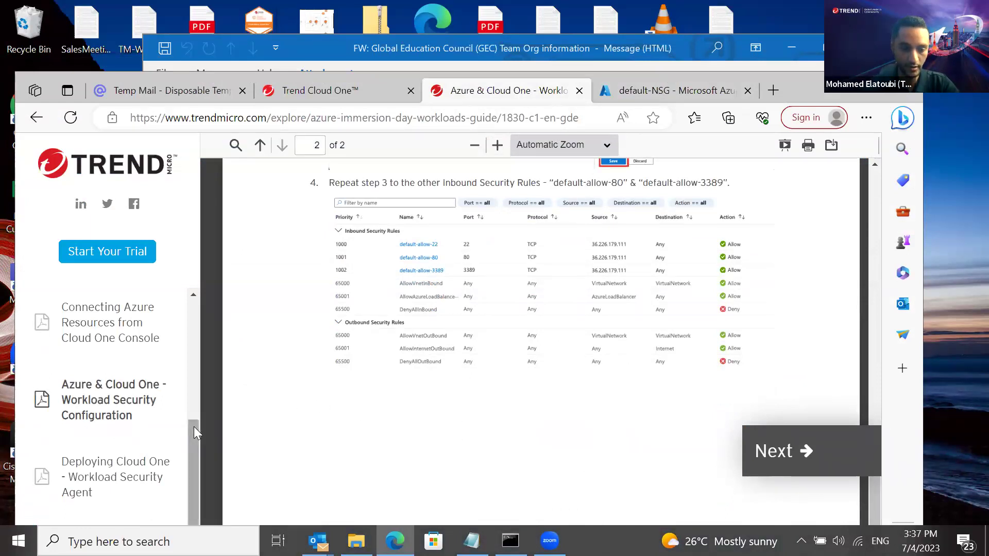
drag(194, 427, 195, 453)
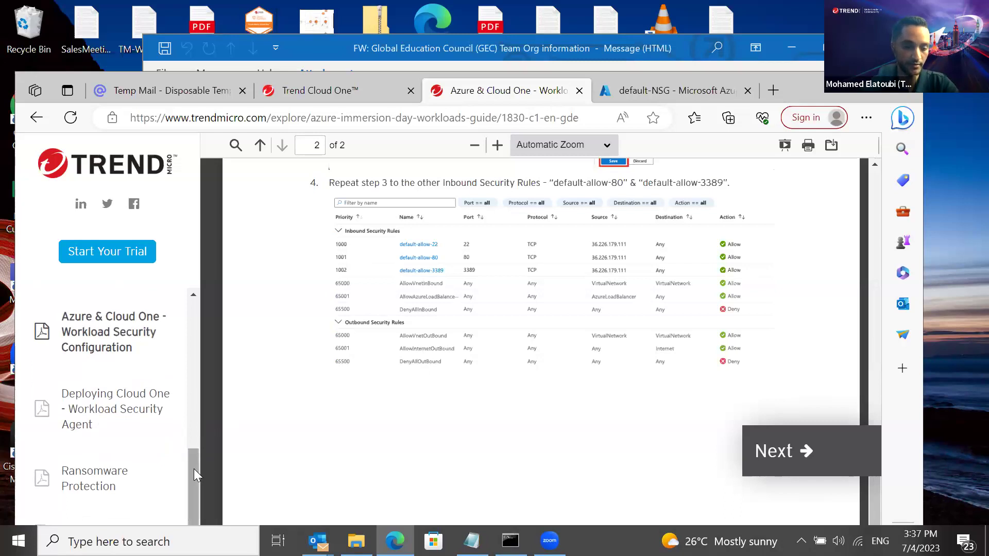
click(117, 414)
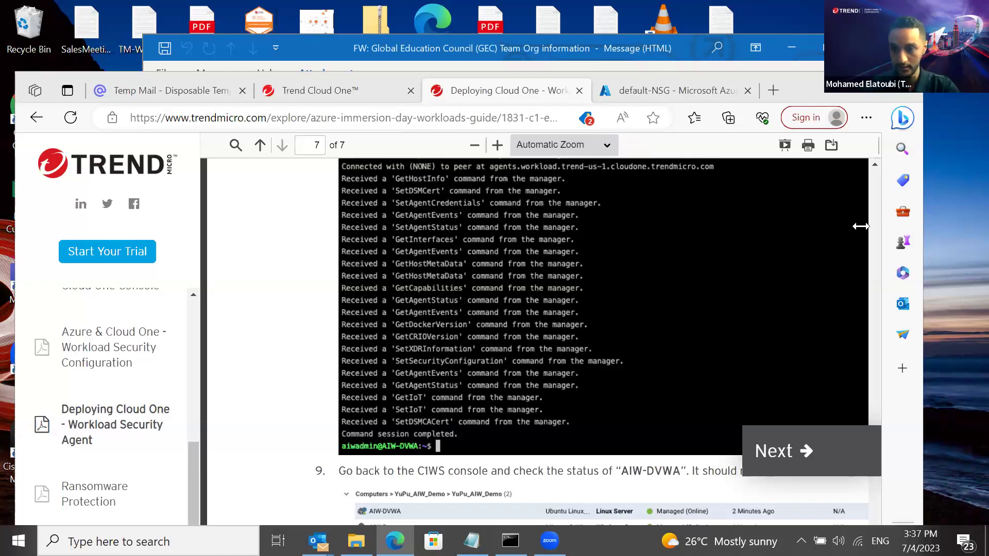
Scroll to the Windows Server 2019 RDP steps, maximize the window, and view Cloud One Computers
click(874, 165)
scroll(873, 168, up, 15)
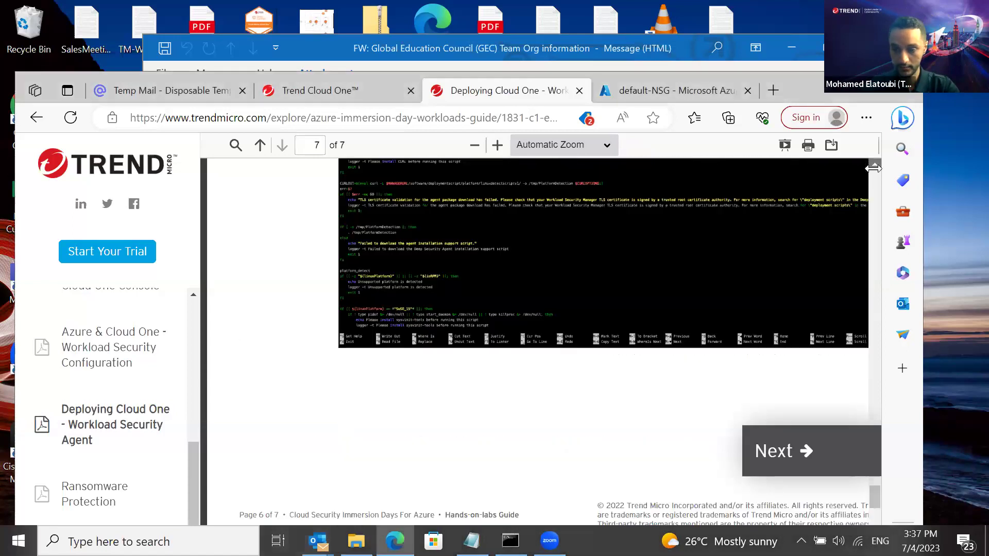
scroll(873, 168, up, 9)
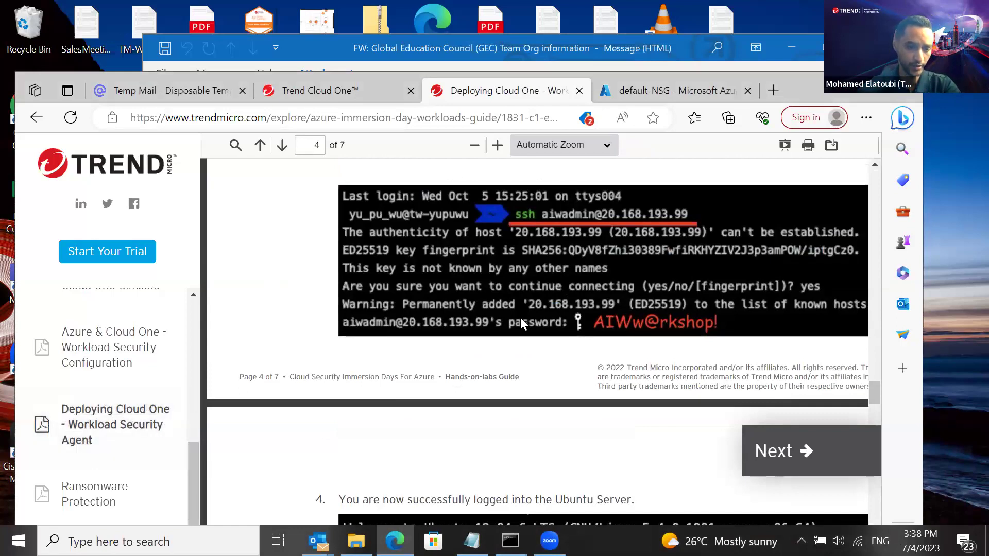
drag(876, 394, 879, 185)
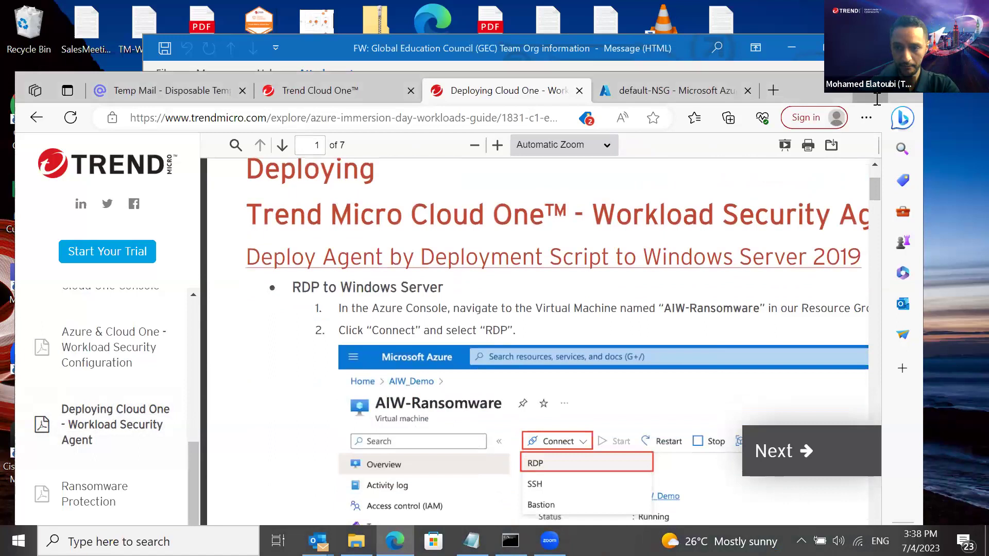
double_click(877, 99)
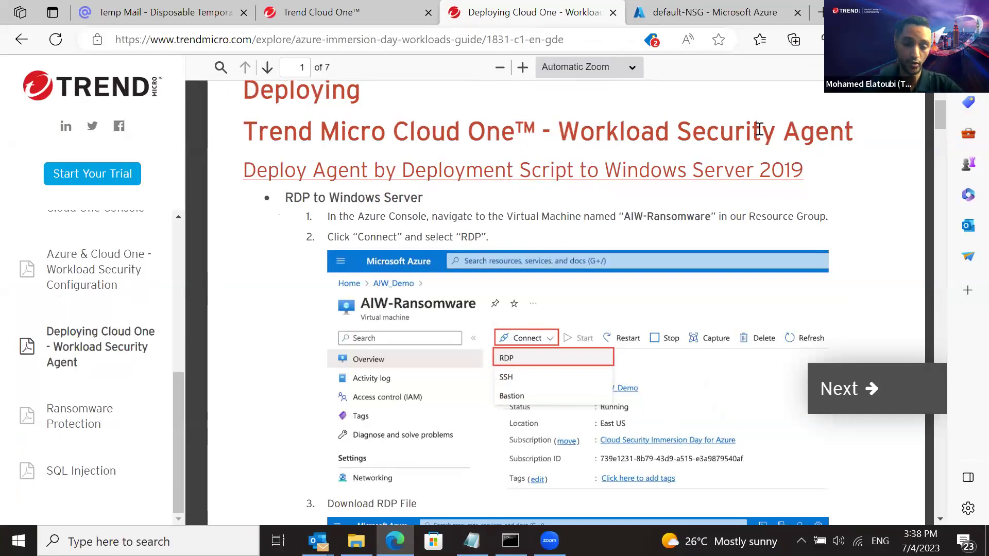
click(308, 15)
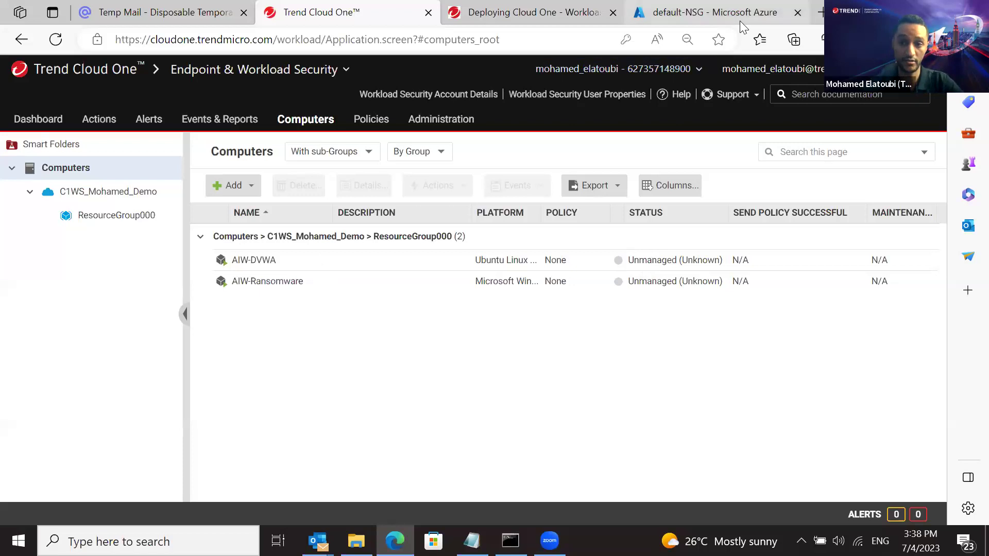
Go back via the lab guide to the default-NSG inbound rules in Azure
click(590, 30)
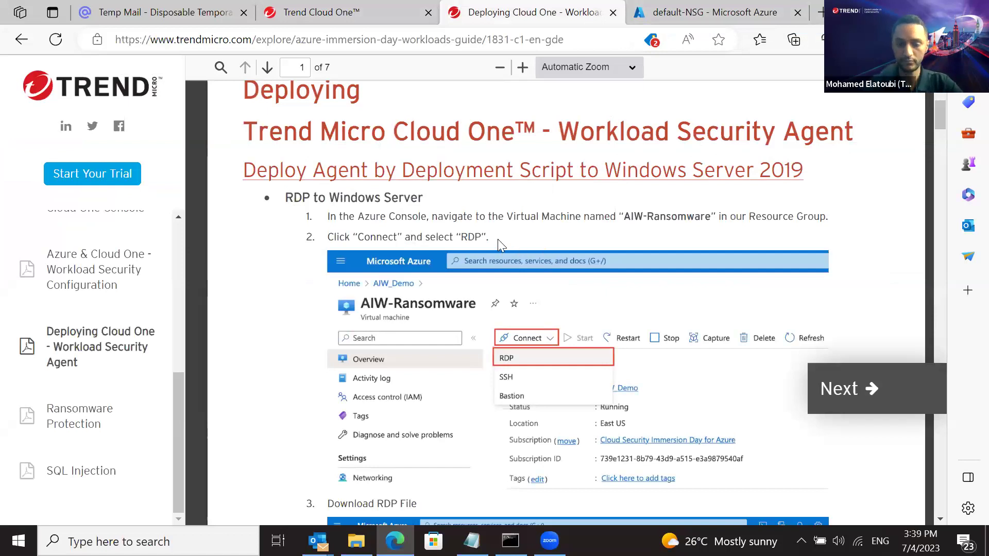
click(745, 21)
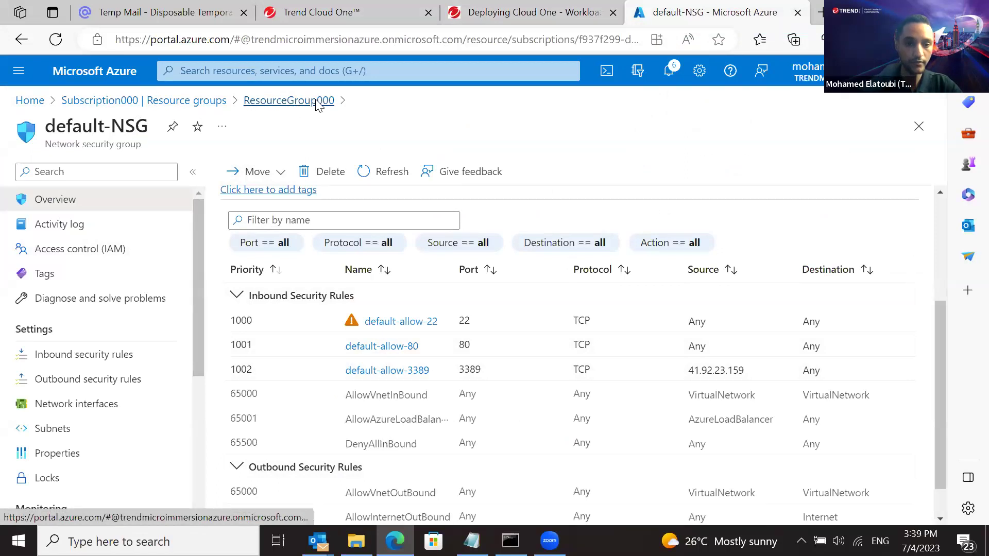
Open the AIW-Ransomware virtual machine from the ResourceGroup000 resource list
click(316, 102)
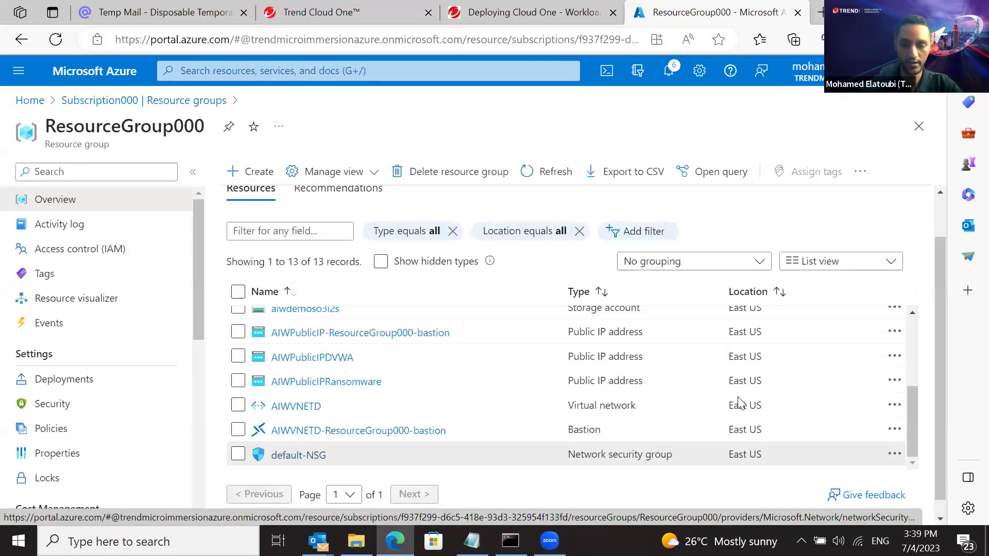
drag(915, 431, 915, 359)
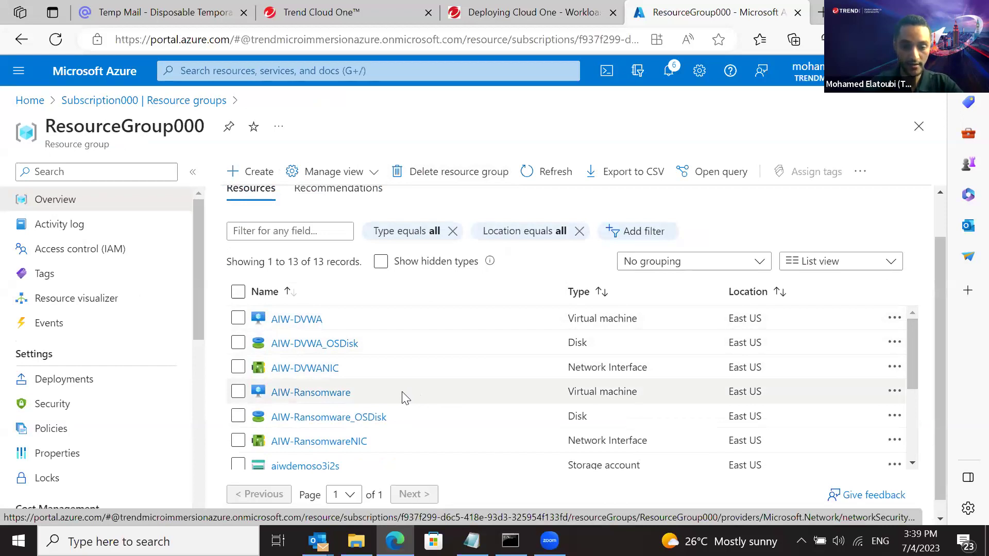
drag(567, 391, 629, 387)
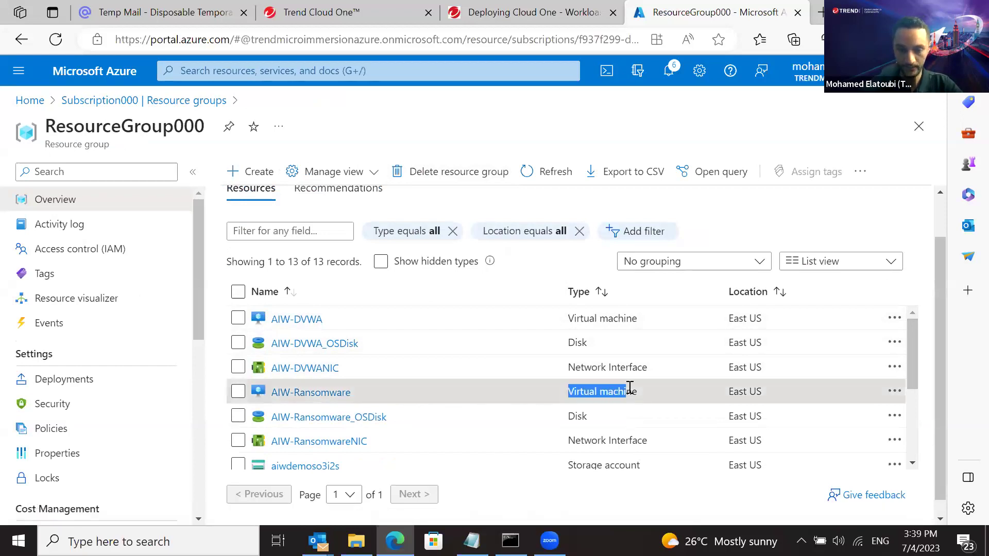
click(323, 397)
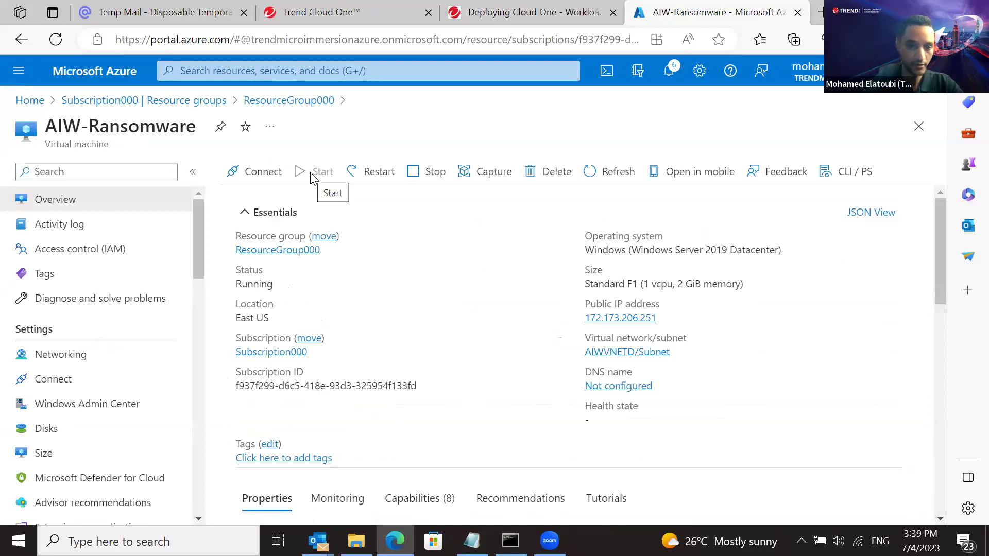
Download the AIW-Ransomware RDP file from the Connect options, keep it, and open it
click(245, 172)
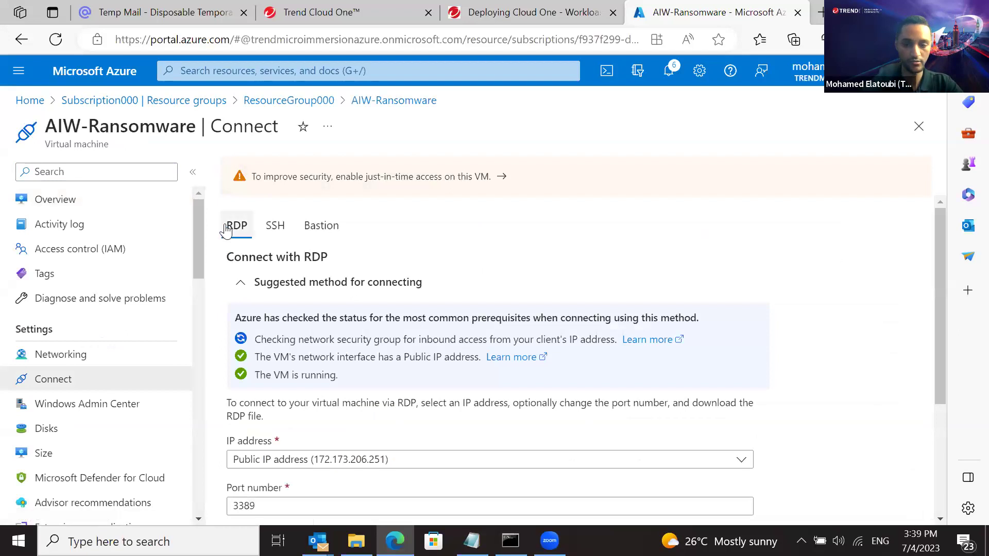
drag(941, 282, 941, 394)
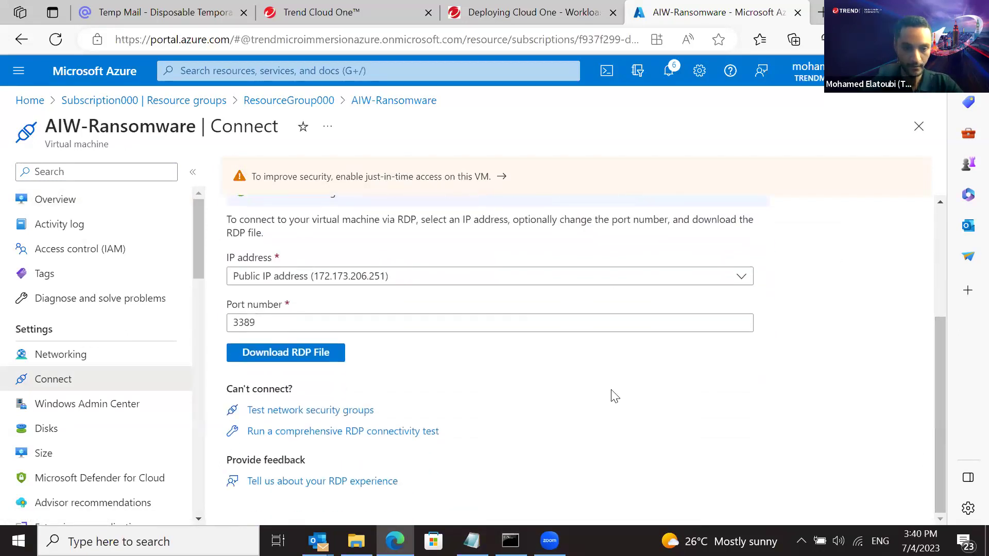
click(305, 352)
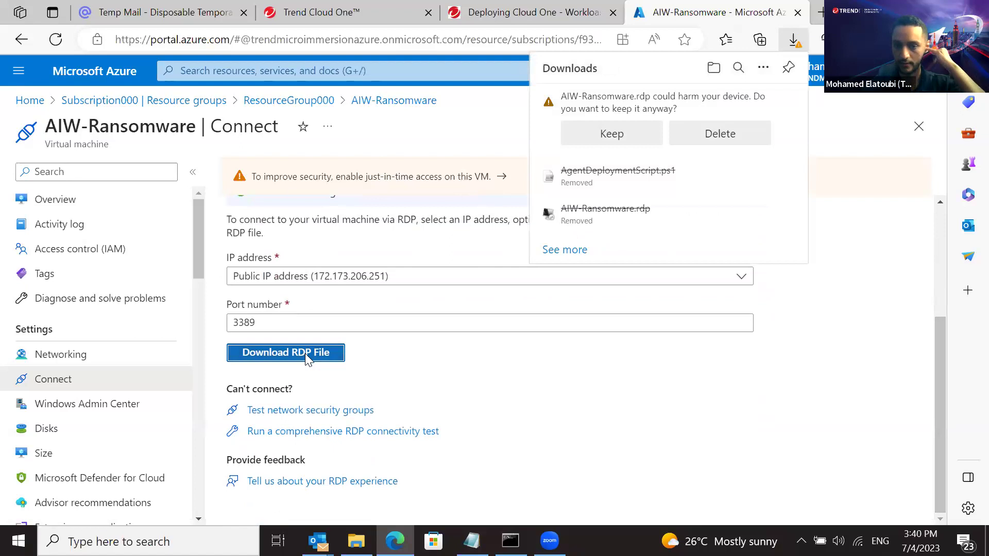
click(592, 136)
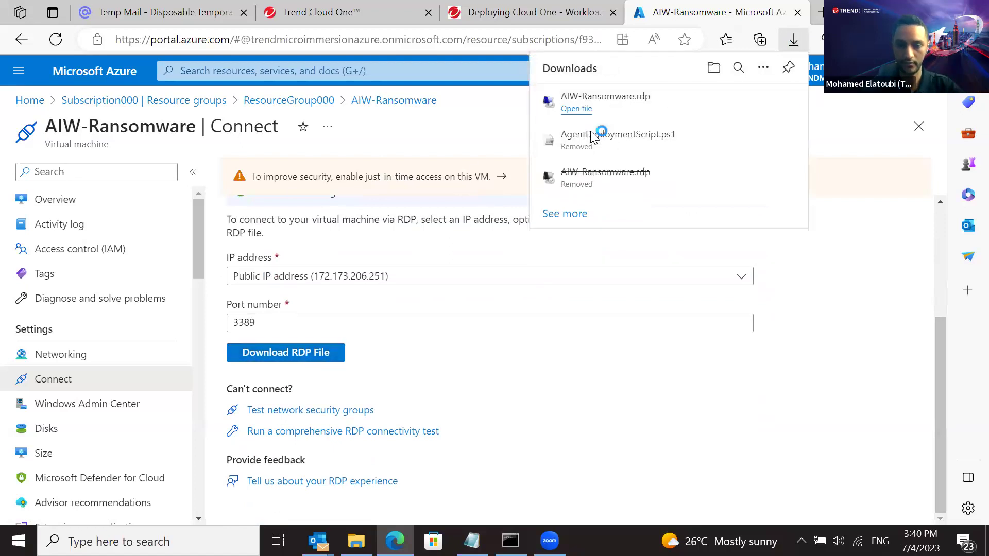
click(574, 109)
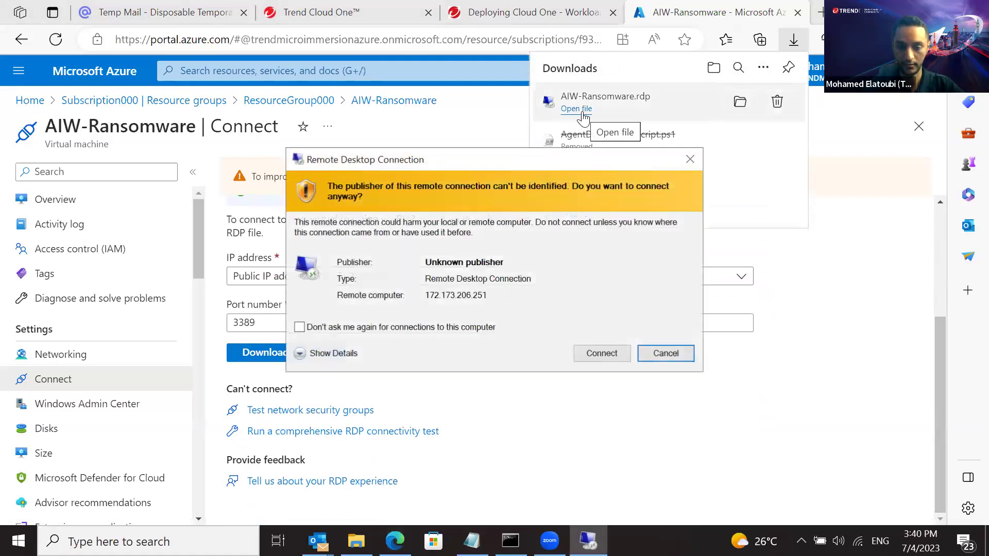
Trust the RDP file's publisher for this connection and start connecting to 172.173.206.251
click(493, 99)
click(588, 541)
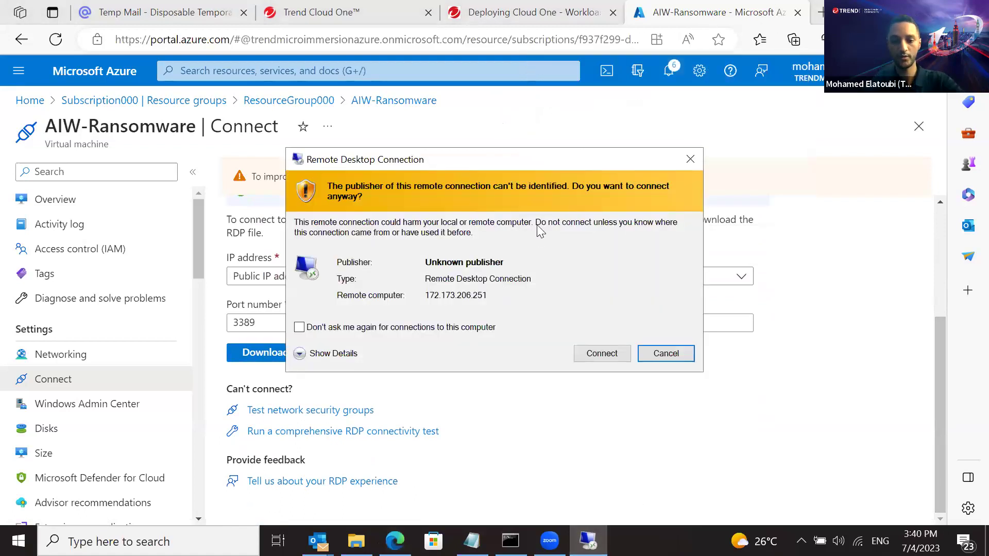
click(401, 330)
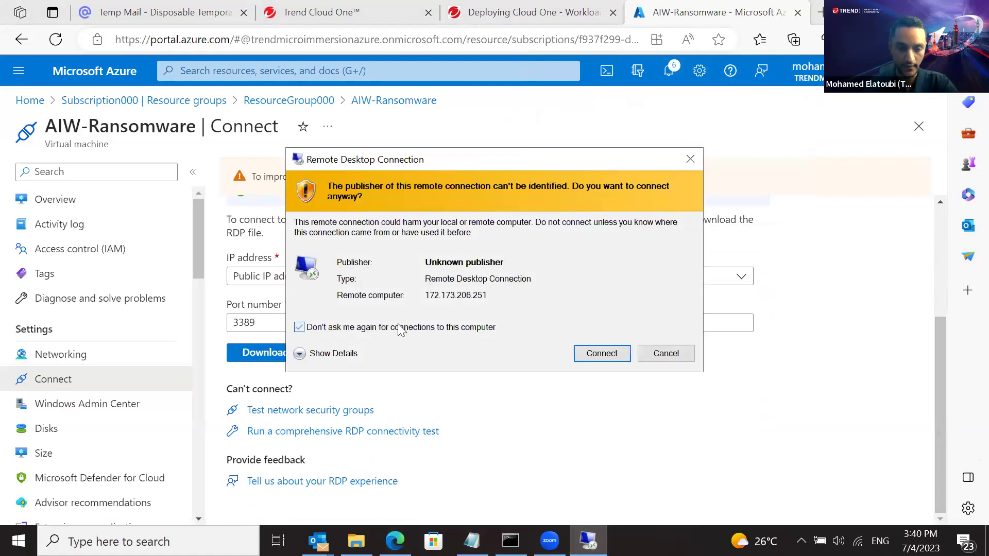
click(601, 354)
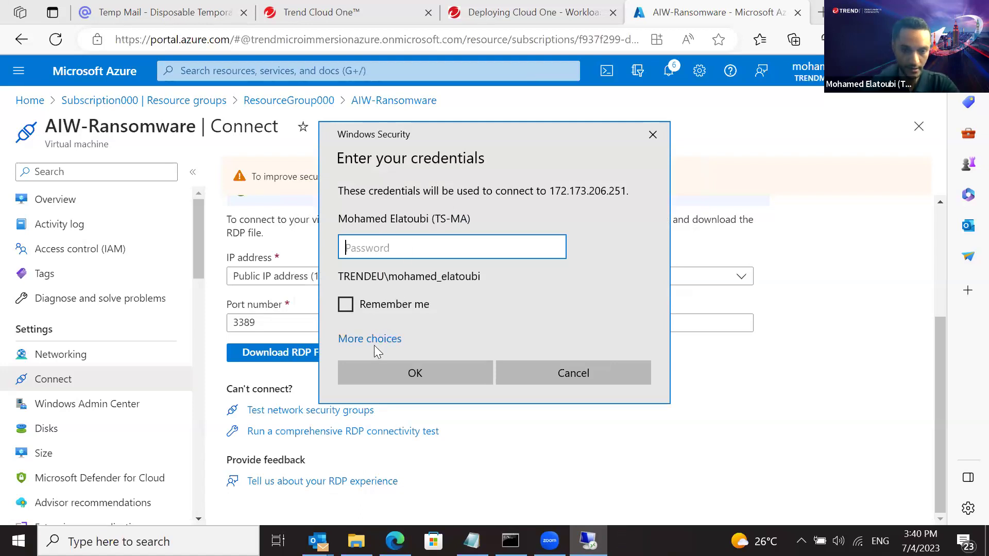
Sign in with a different account, entering the local admin user name, then return to the workloads guide
click(374, 339)
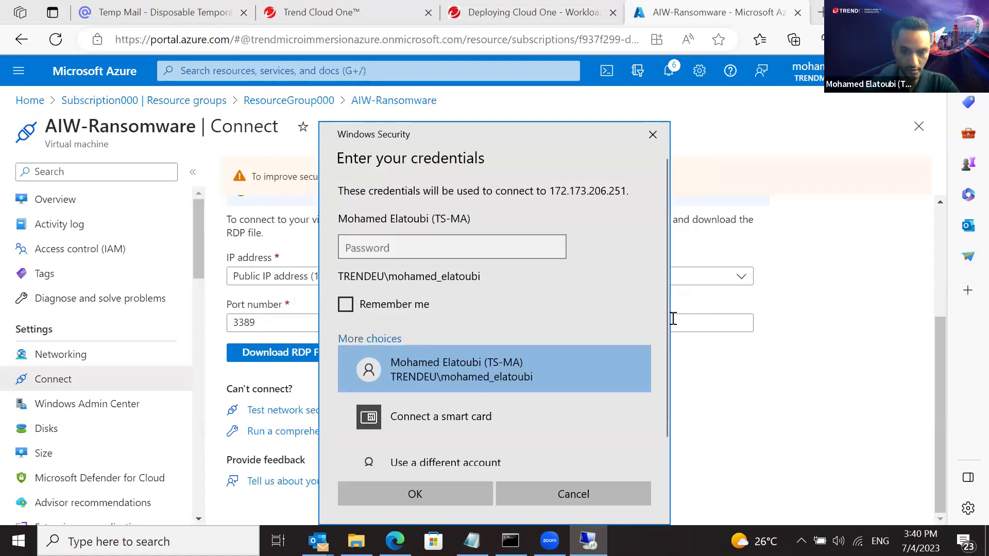
scroll(665, 340, down, 1)
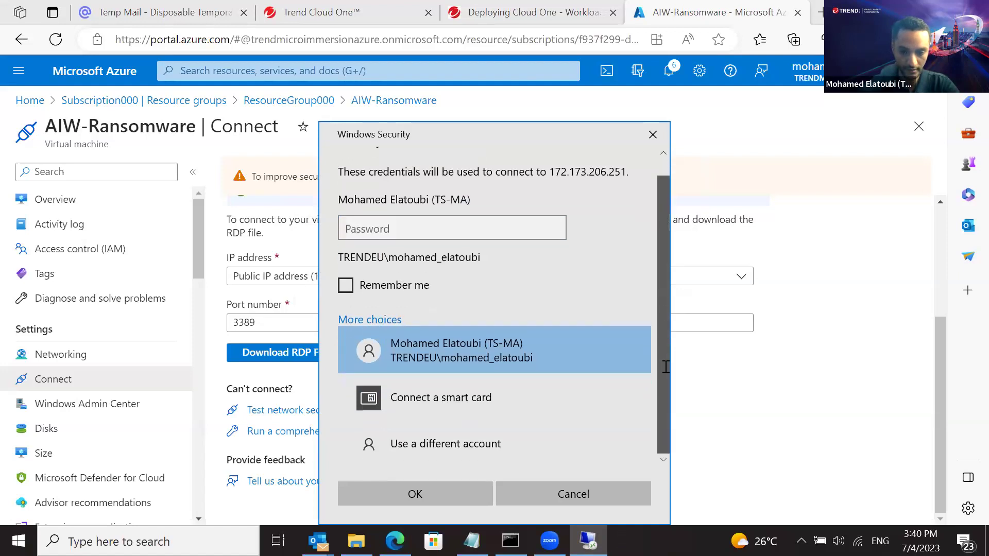
click(439, 442)
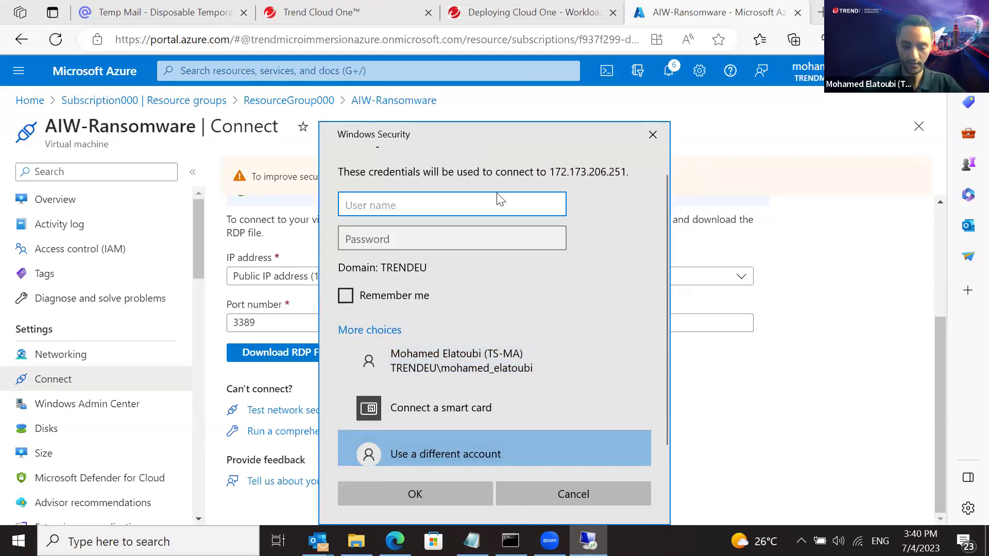
text(.)
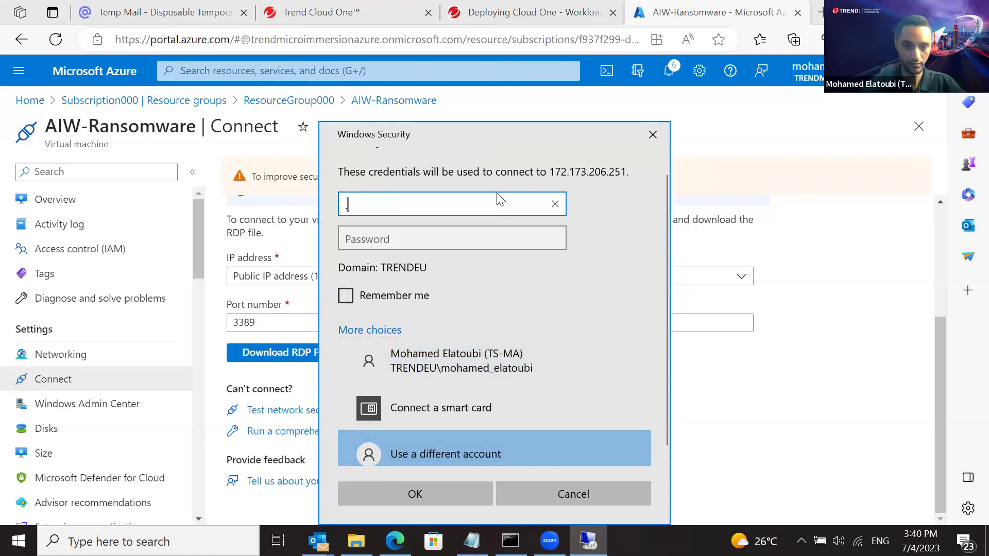
text(\ai)
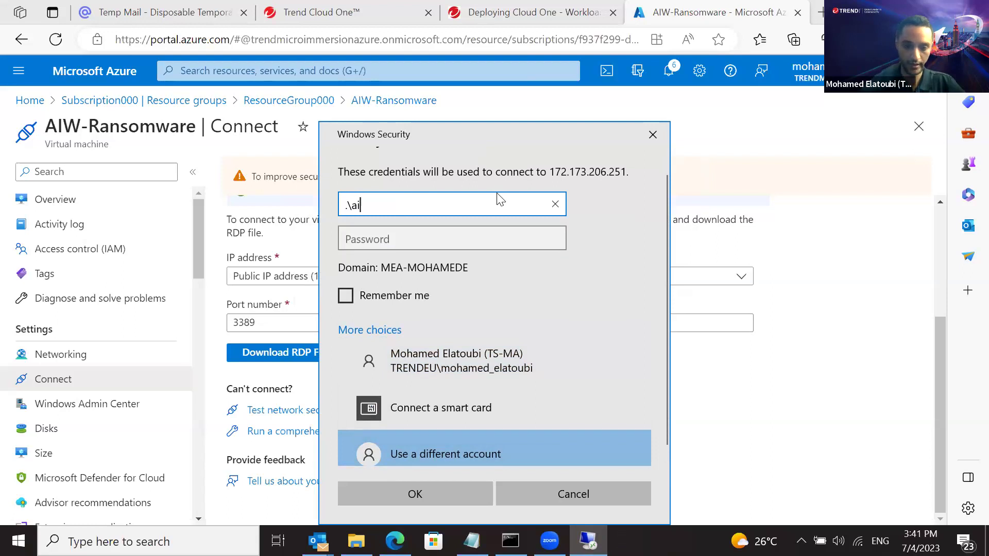
text(wadmin)
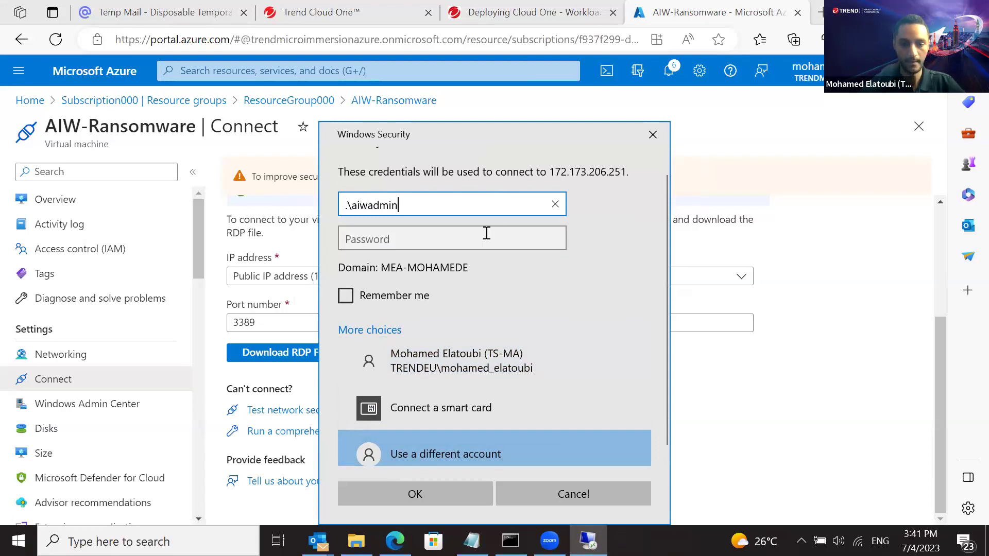
click(487, 233)
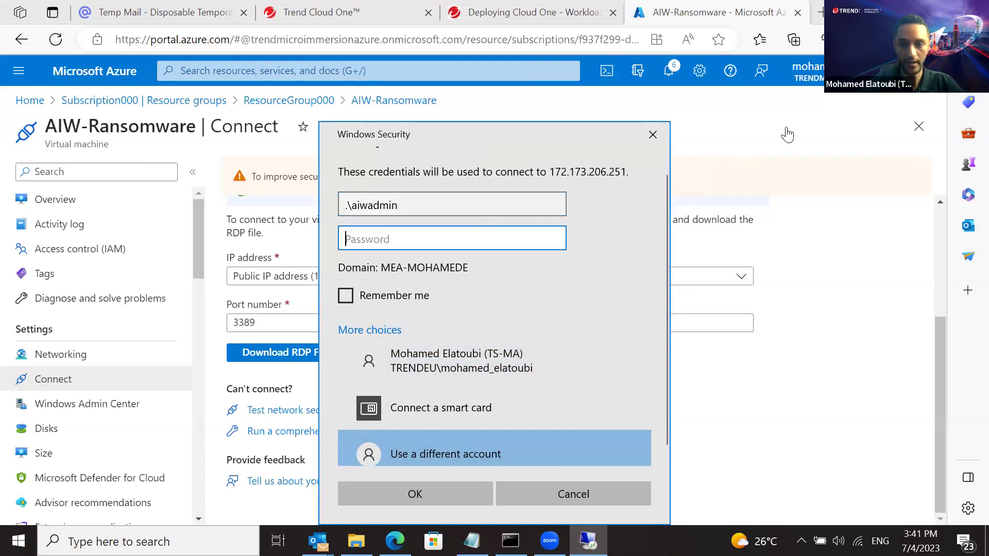
click(786, 133)
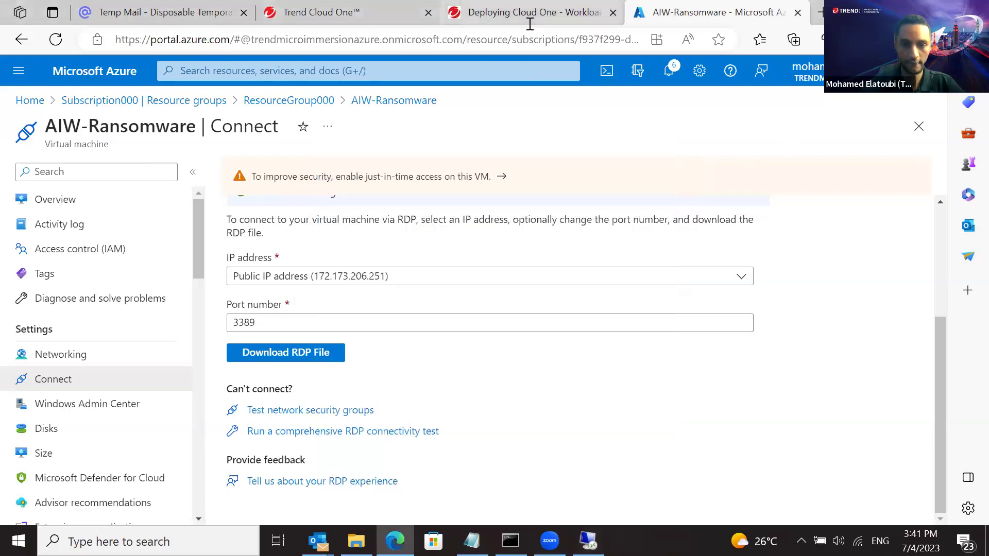
click(530, 20)
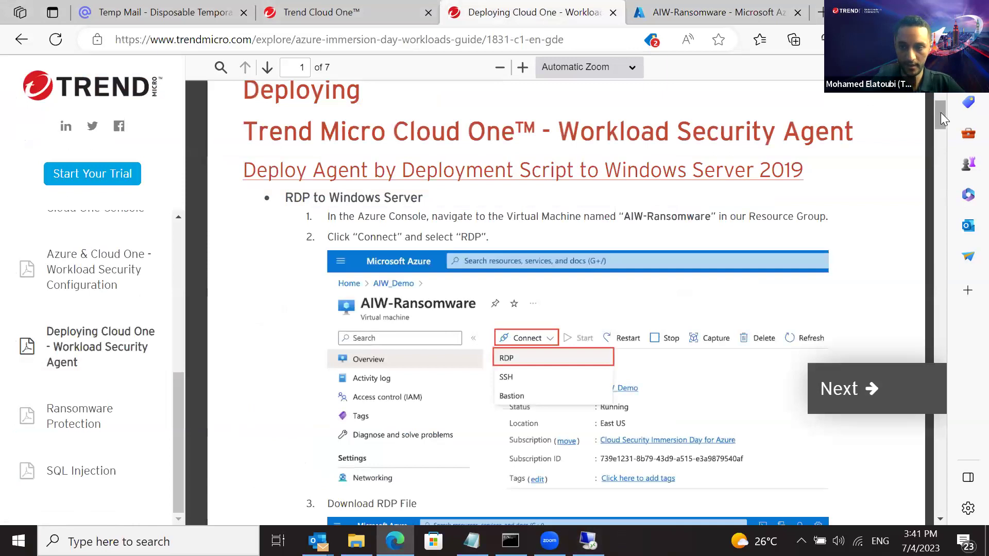
Copy the lab password from step 4 of the workloads guide and return to the credentials prompt
drag(940, 112, 940, 147)
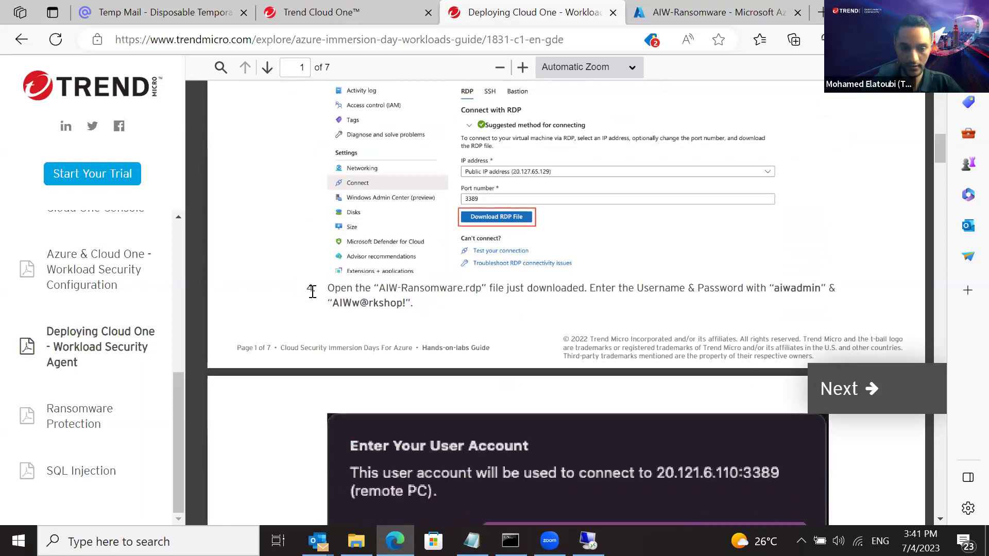
drag(312, 291, 781, 287)
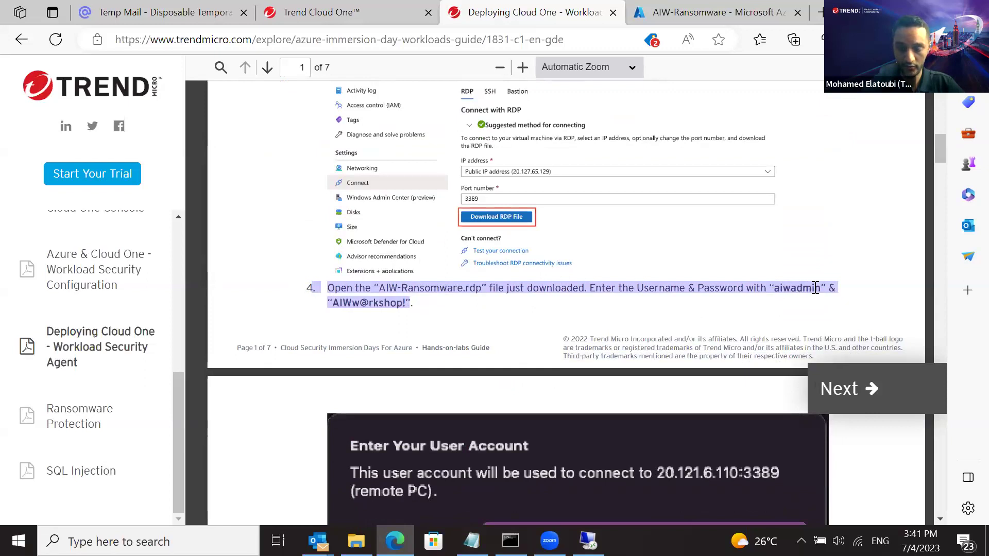
click(363, 304)
drag(333, 301, 408, 302)
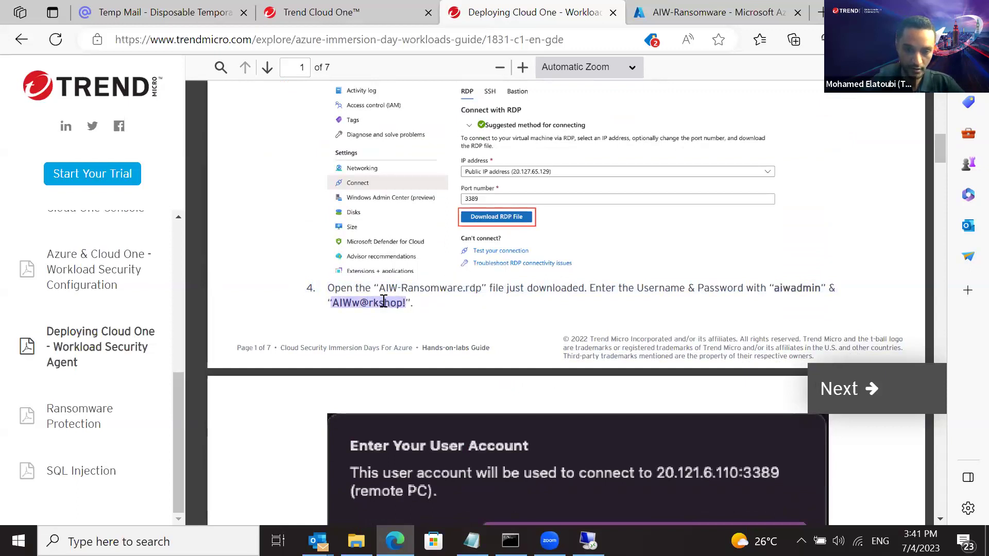
right_click(382, 303)
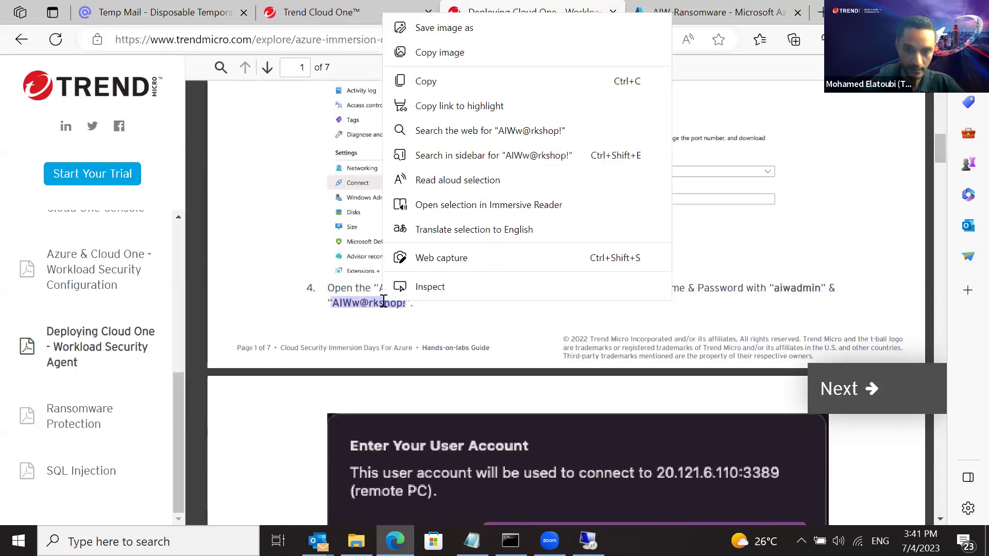
click(519, 81)
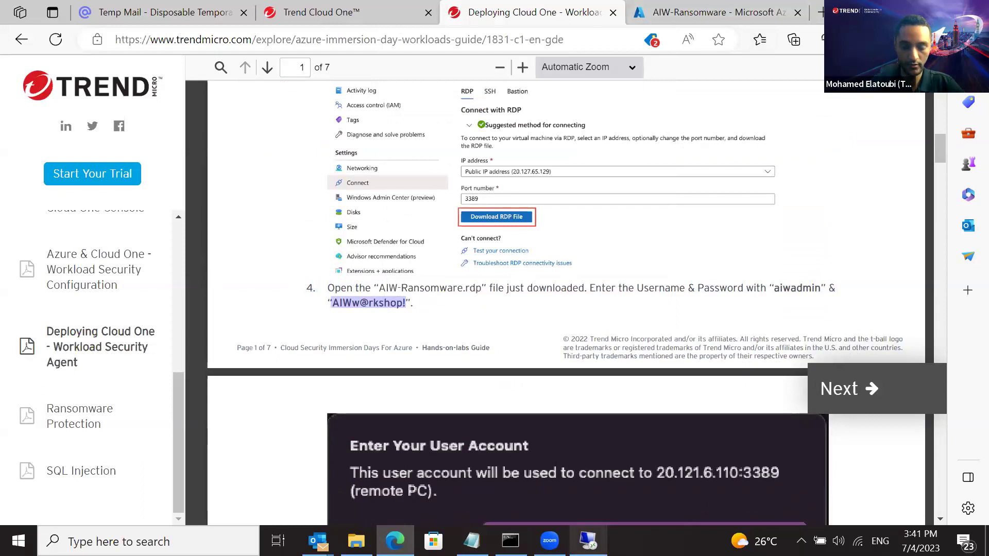
click(588, 540)
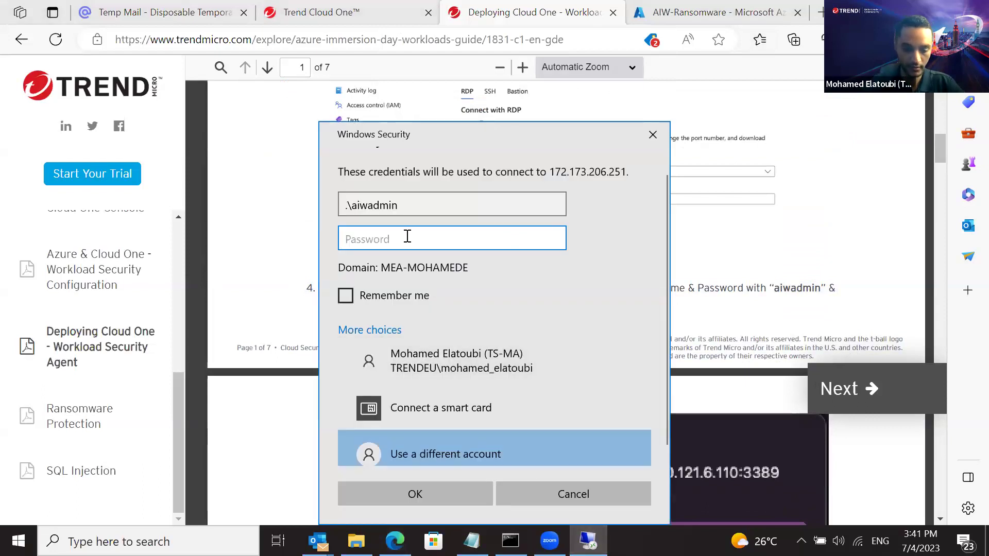
Paste the lab password, tick Remember me, and submit the credentials
key(ctrl+v)
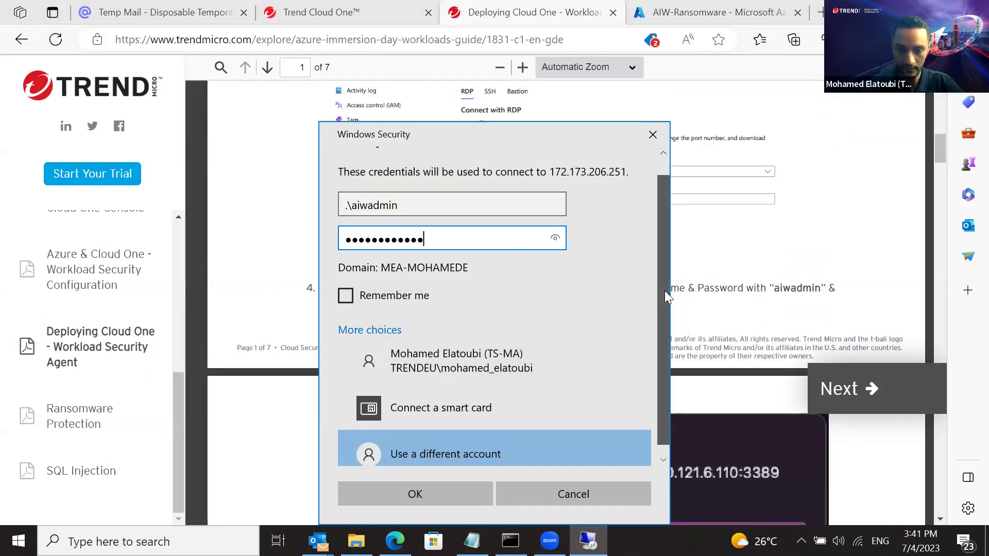
scroll(664, 290, down, 1)
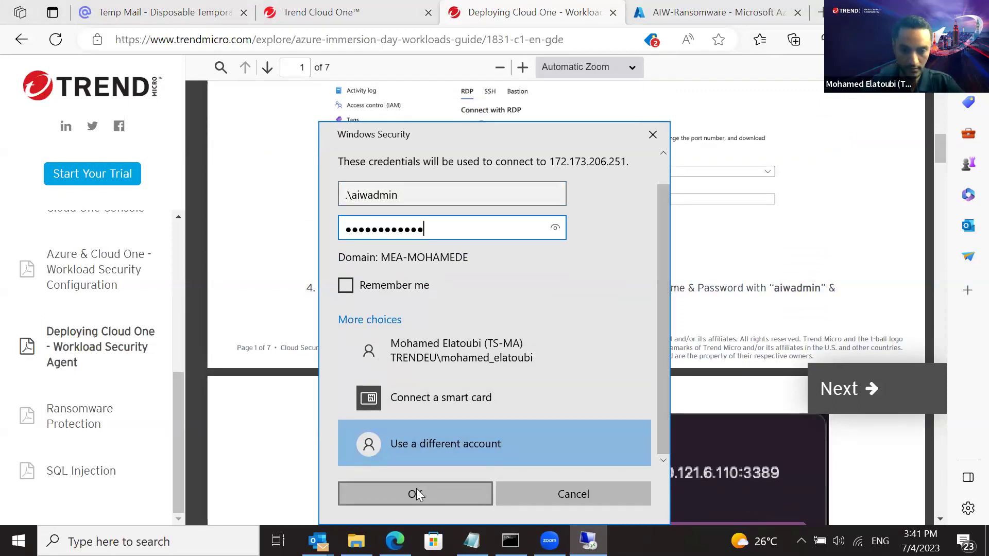
click(356, 285)
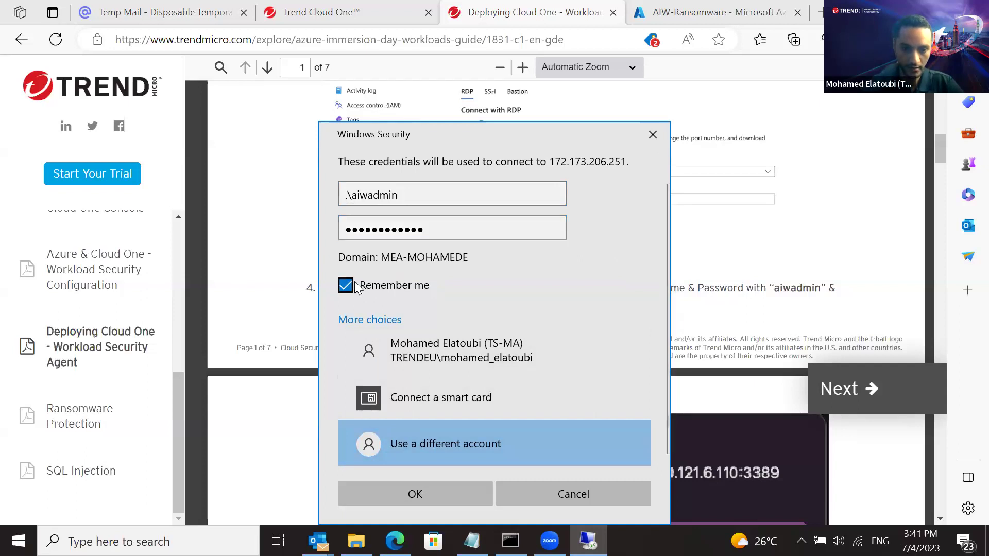
click(434, 499)
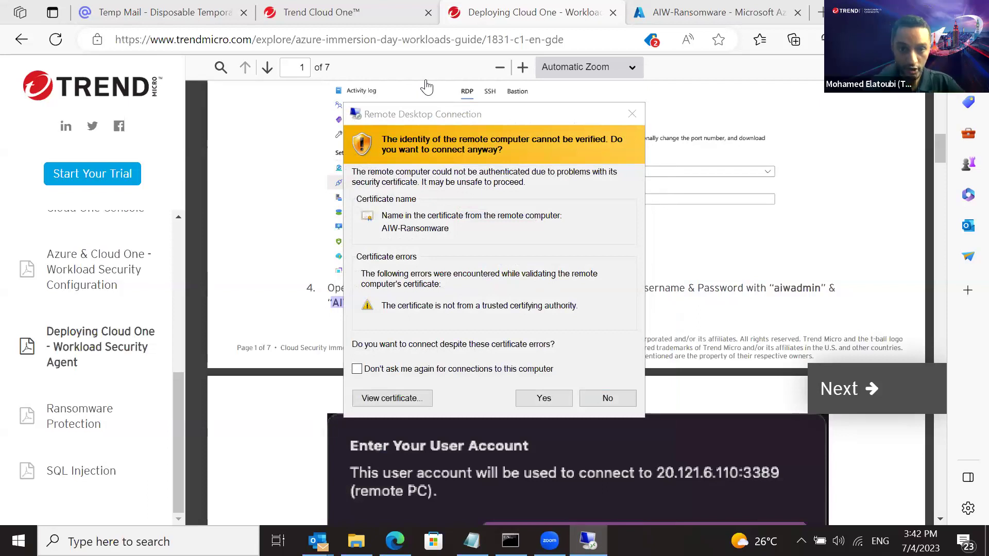
Accept AIW-Ransomware's certificate with future warnings turned off, and connect to the VM
click(363, 69)
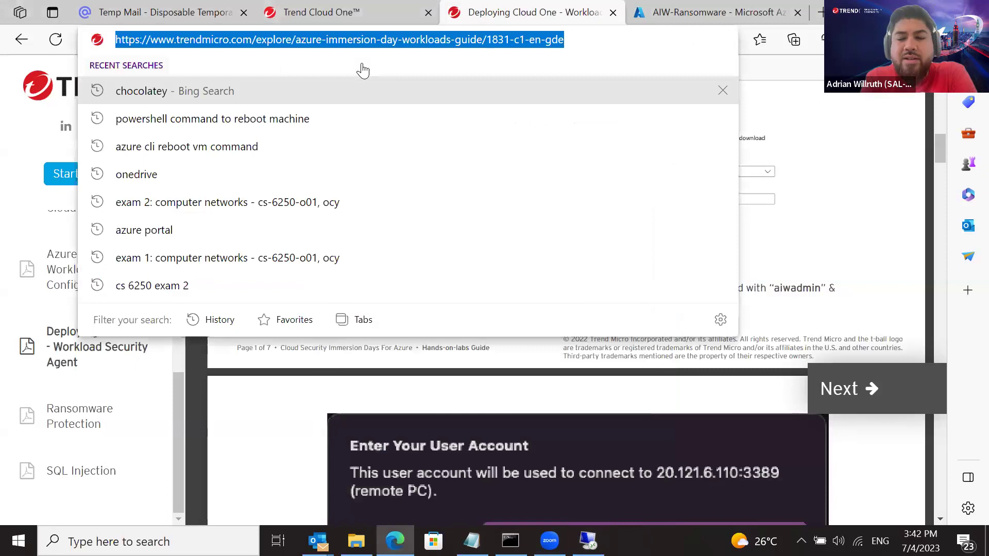
click(423, 86)
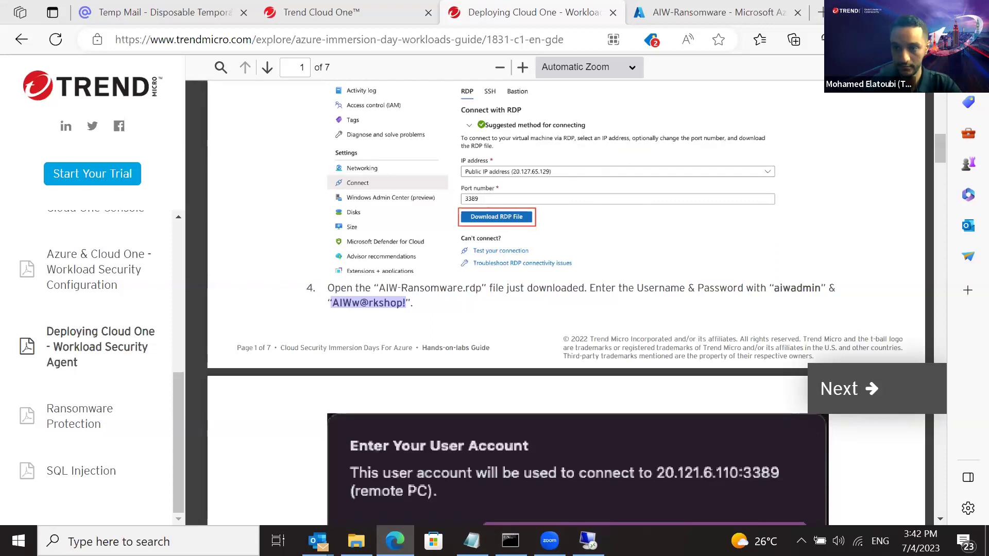
key(ctrl+l)
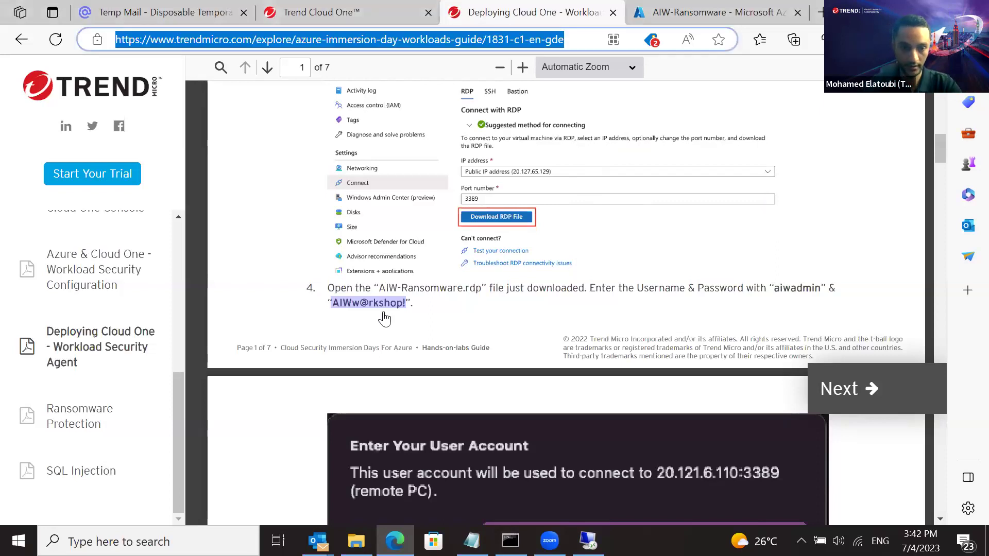
right_click(382, 305)
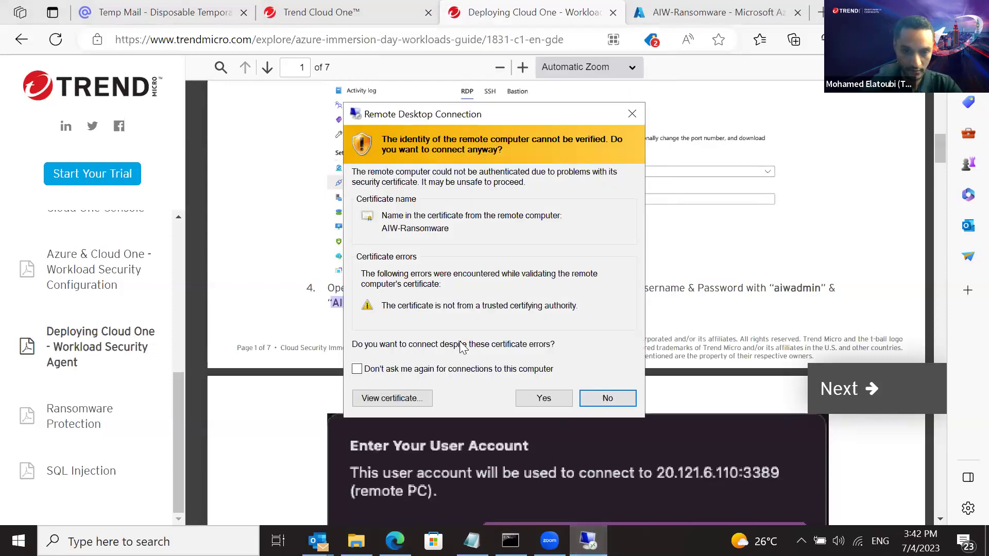
click(432, 371)
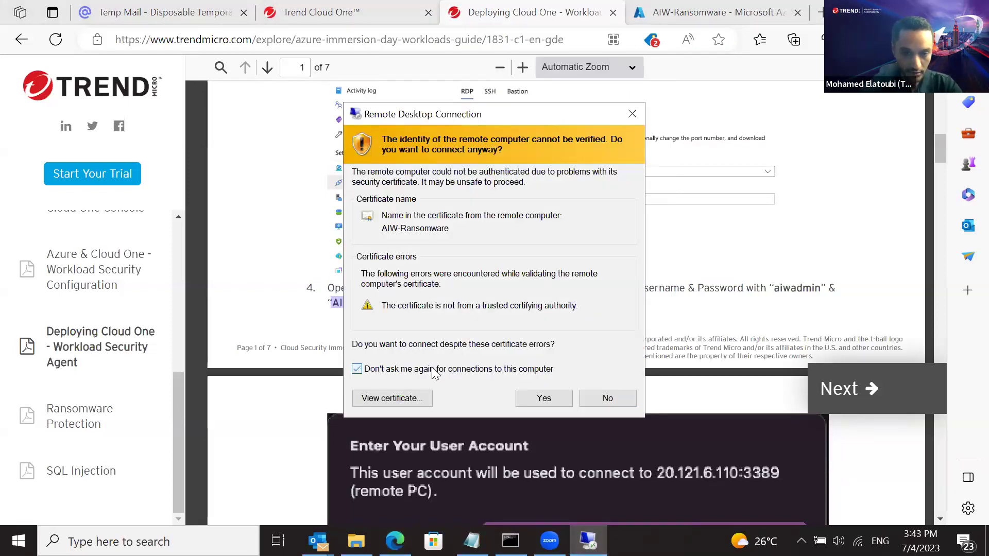
click(544, 399)
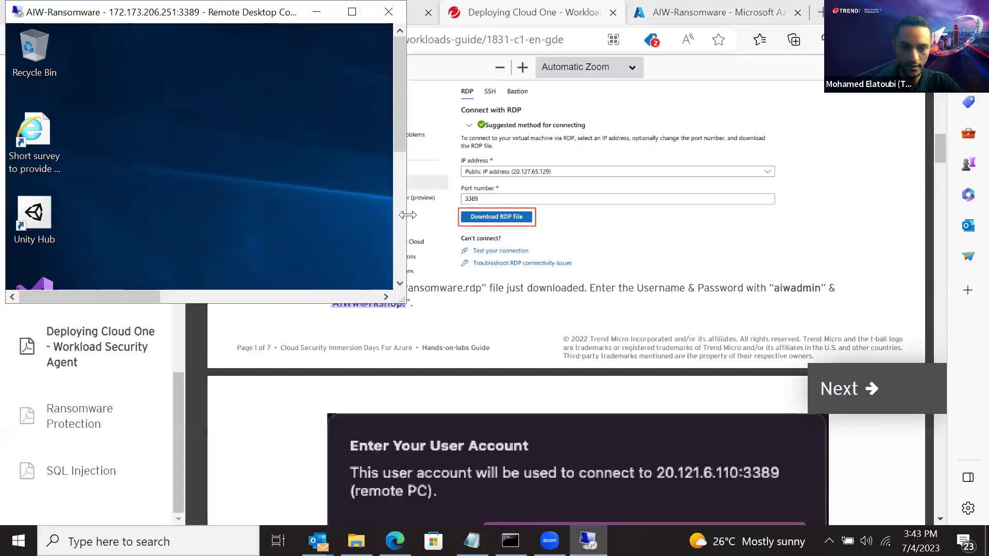
Widen the remote session window and make it taller so Server Manager fits
drag(407, 214, 848, 216)
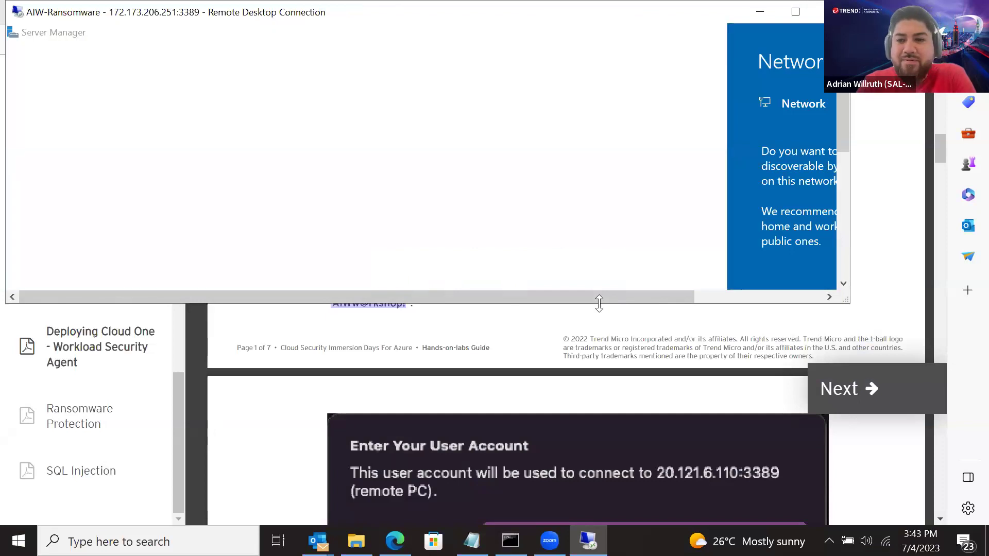
double_click(599, 304)
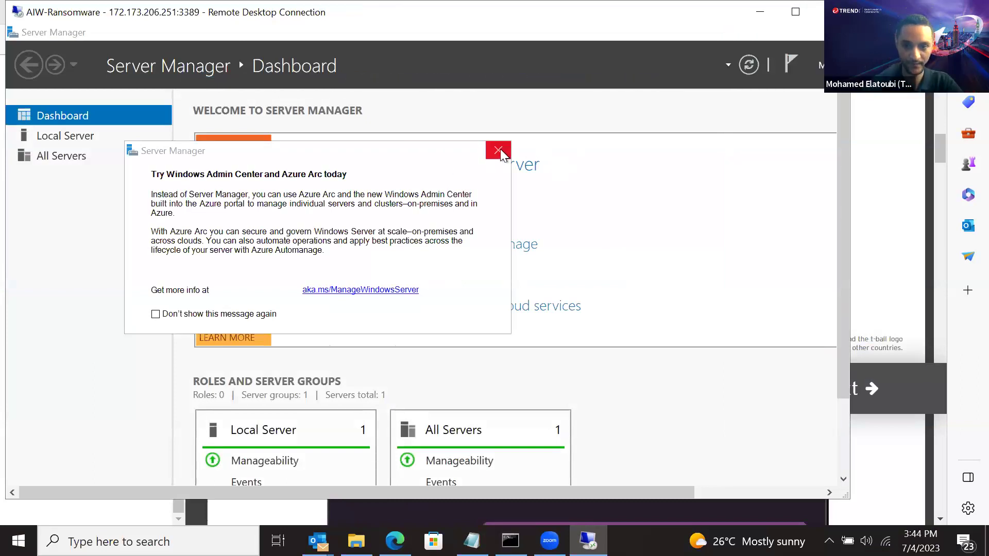
Dismiss the Azure Arc promotion and close Server Manager on the VM
click(498, 151)
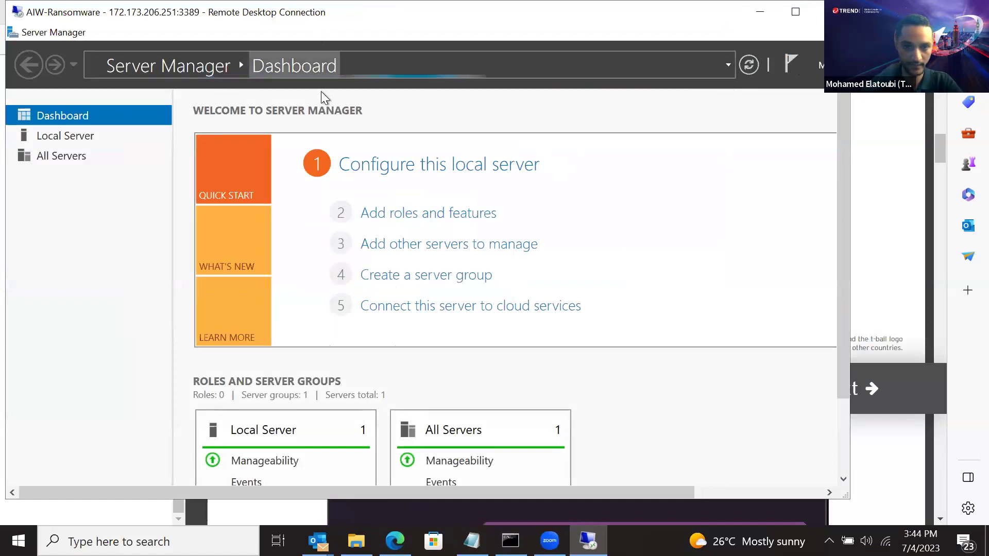
double_click(274, 26)
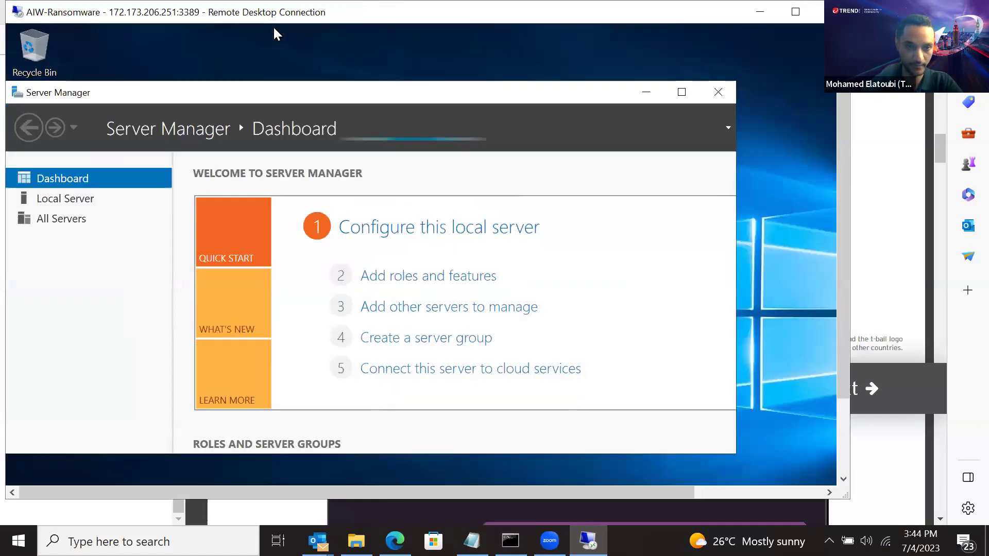
double_click(273, 13)
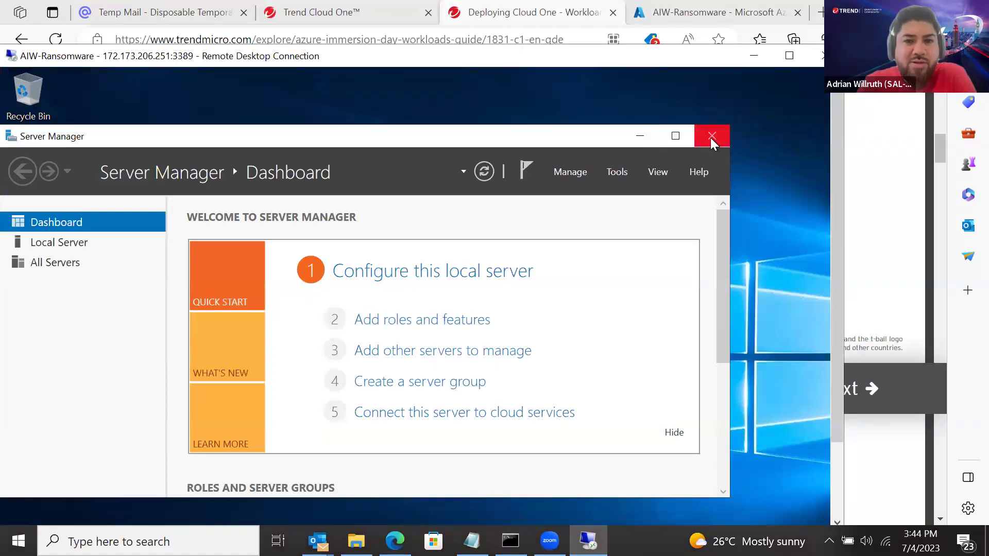
click(711, 136)
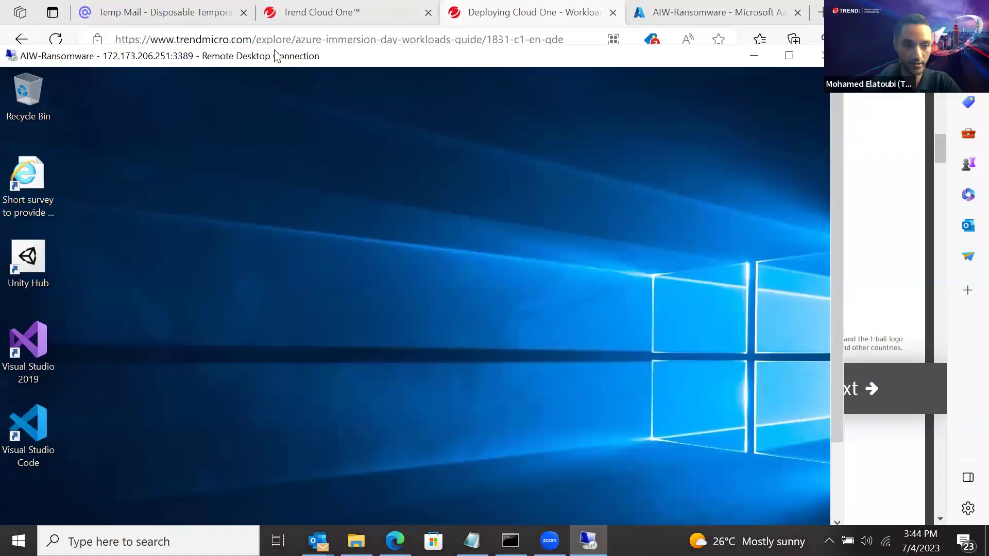
Reposition the remote session window and bring the lab guide in front of it
drag(277, 56, 322, 39)
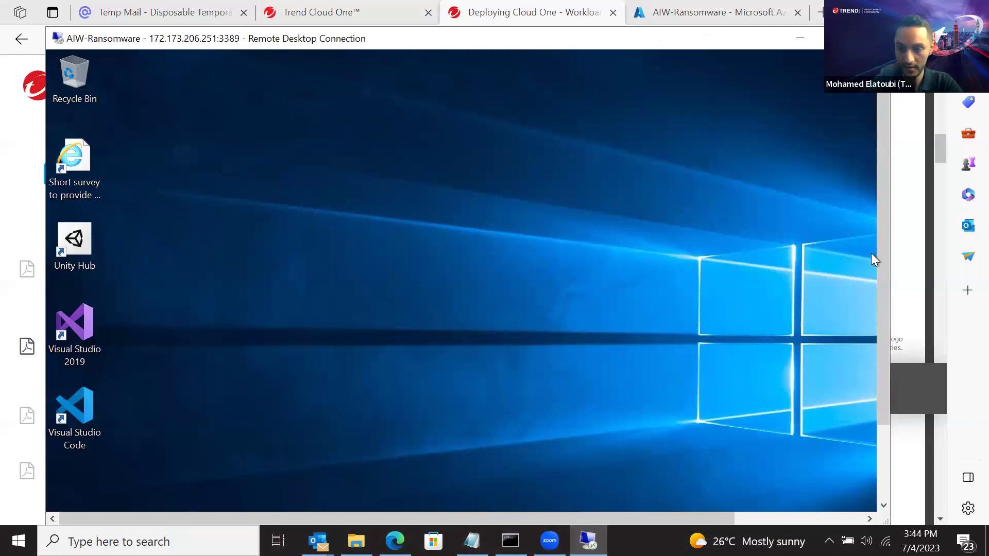
drag(878, 246, 873, 320)
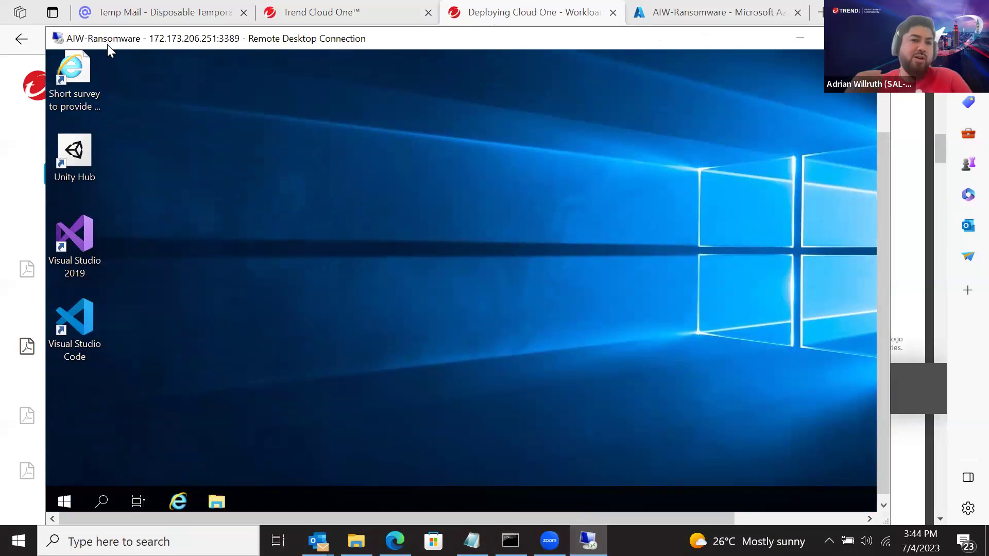
drag(107, 44, 109, 70)
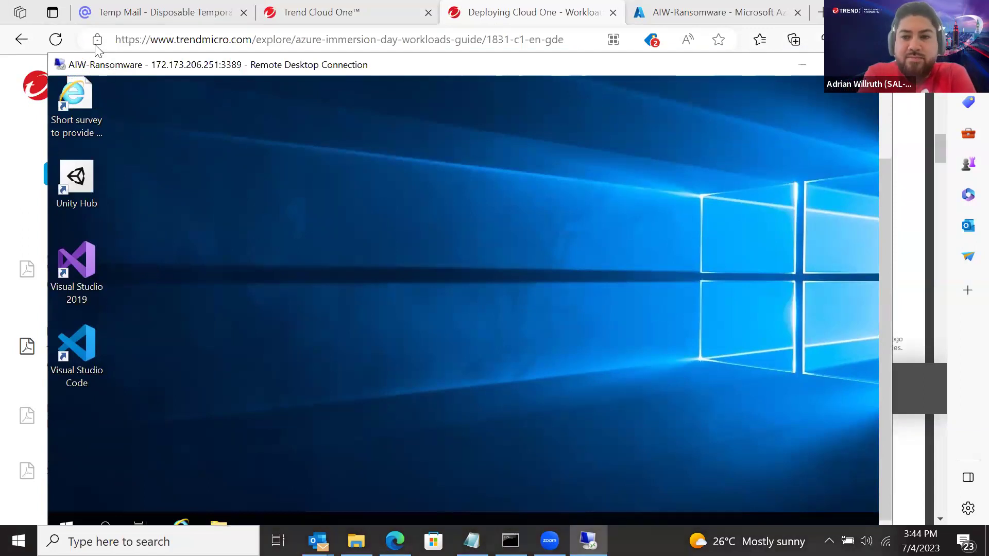
drag(104, 65, 95, 45)
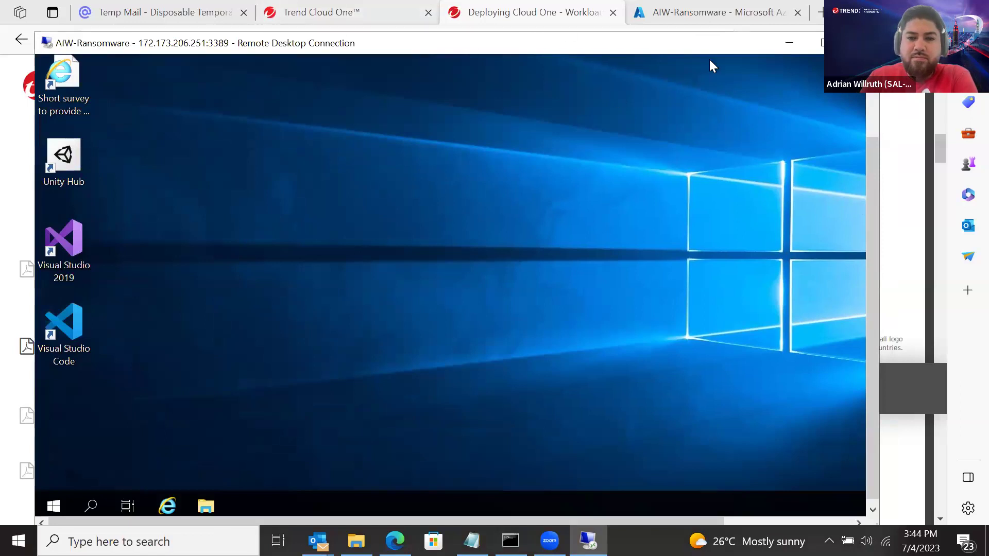
click(938, 151)
drag(941, 154, 954, 196)
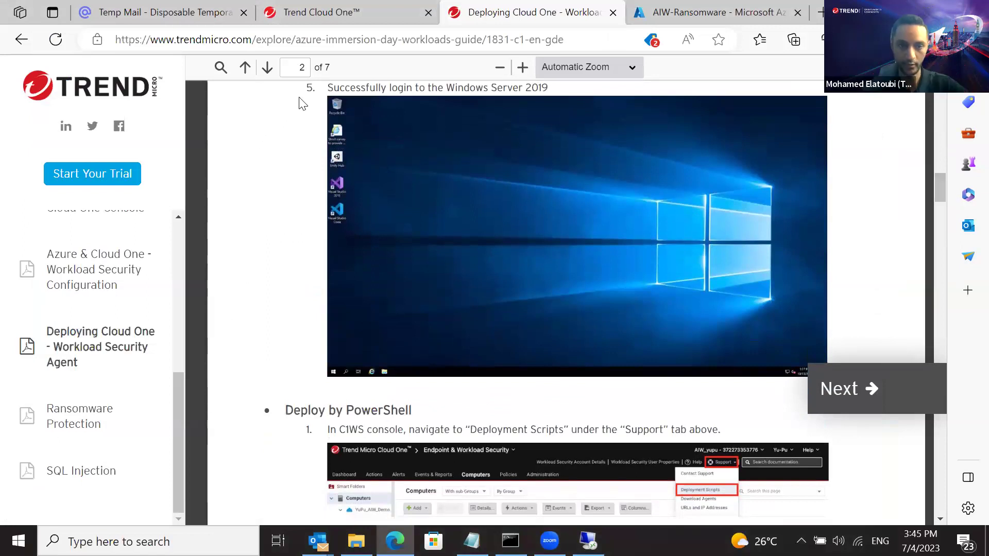
Scroll the lab guide down to the Deploy by PowerShell section
drag(307, 88, 543, 130)
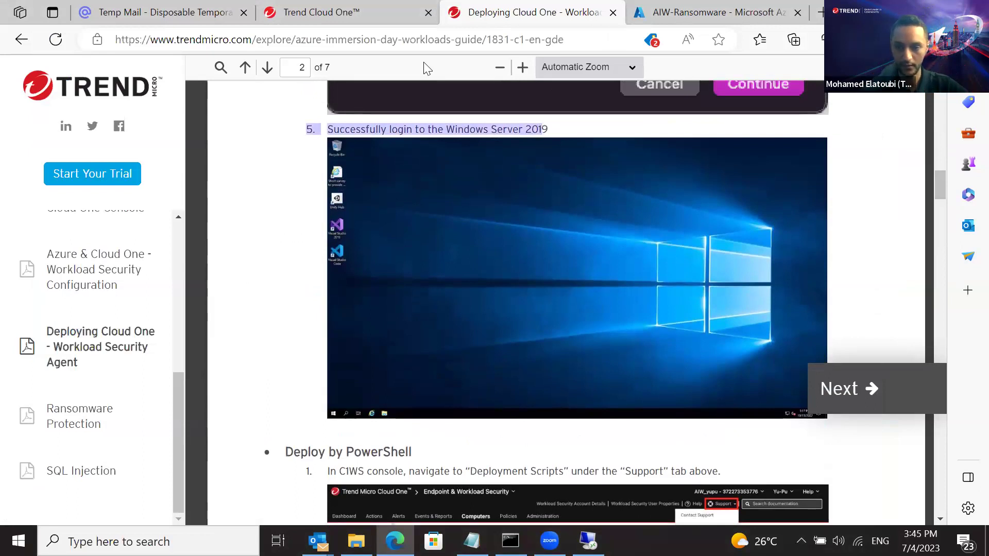
drag(935, 188, 947, 207)
scroll(948, 212, down, 2)
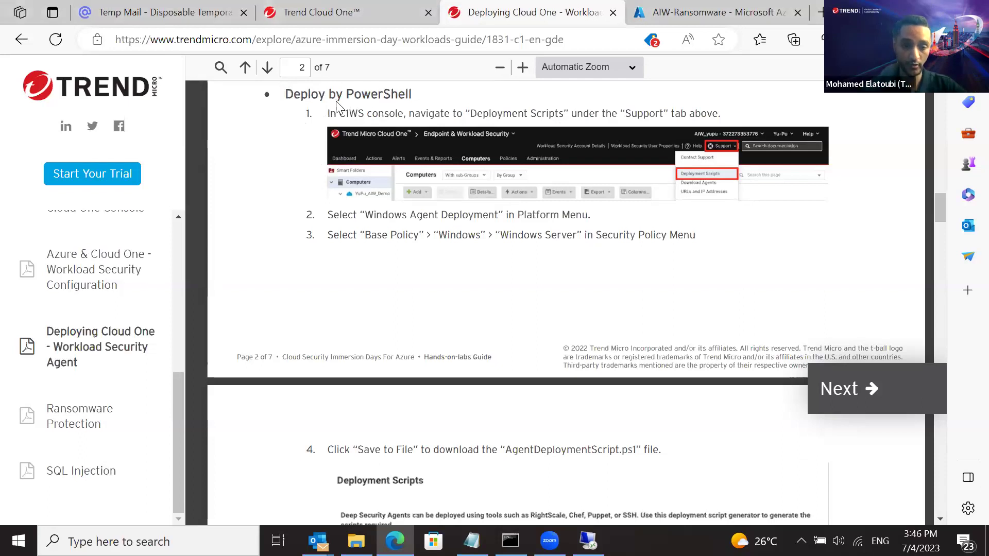
drag(287, 99, 421, 96)
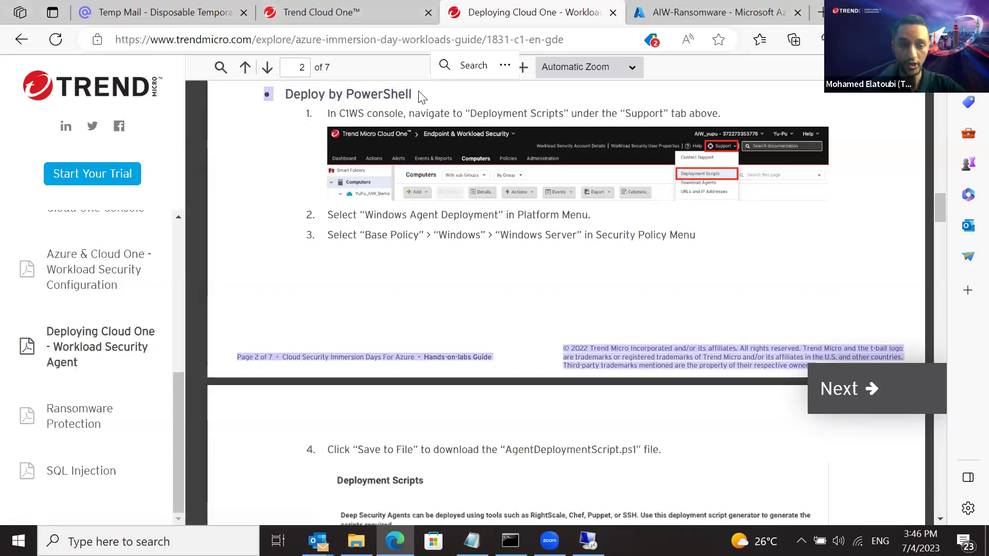
click(421, 96)
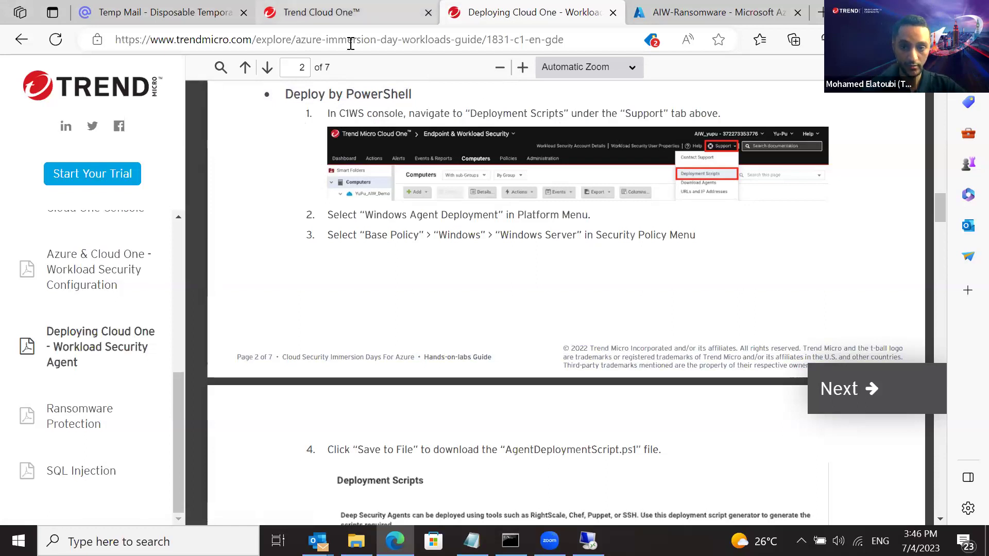
click(350, 13)
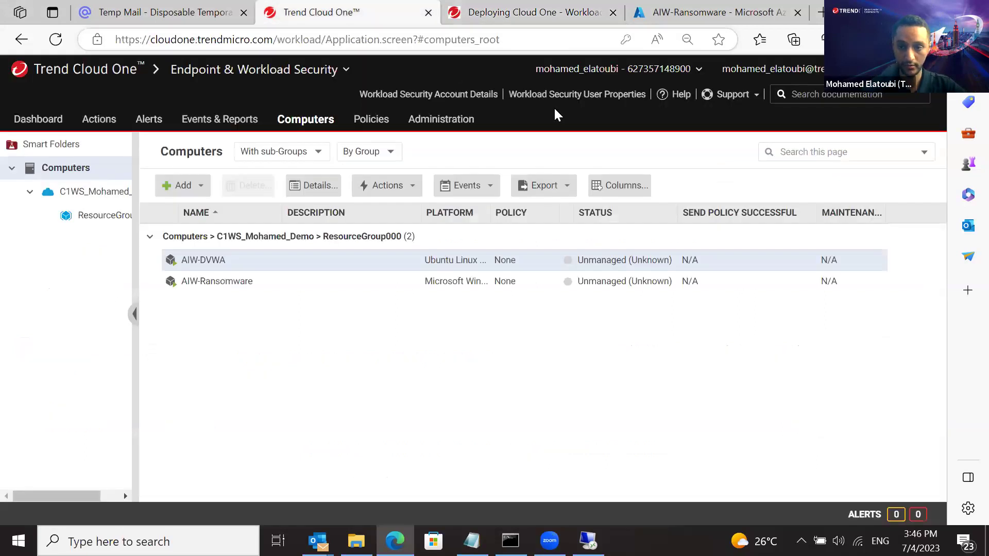
Choose Deployment Scripts from the Support menu
click(755, 96)
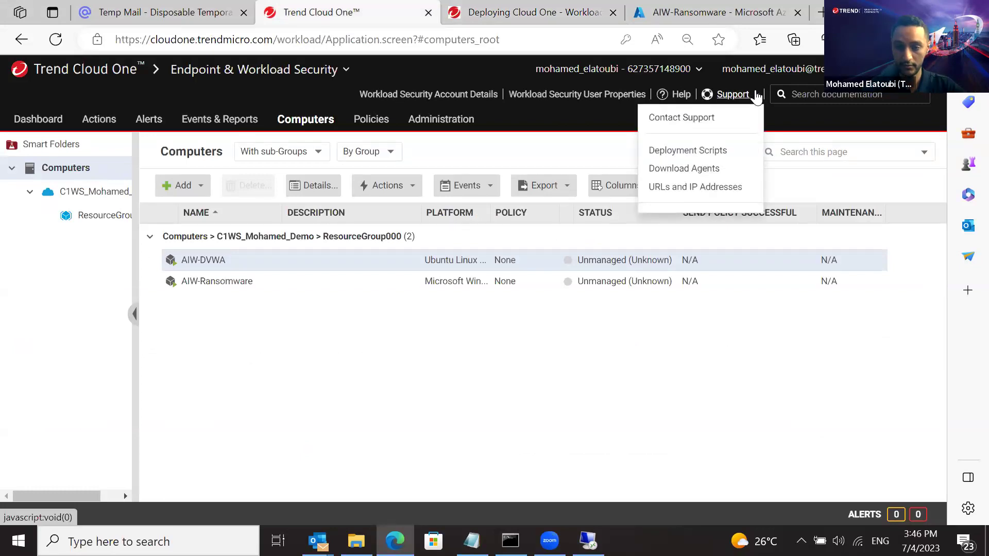
click(704, 152)
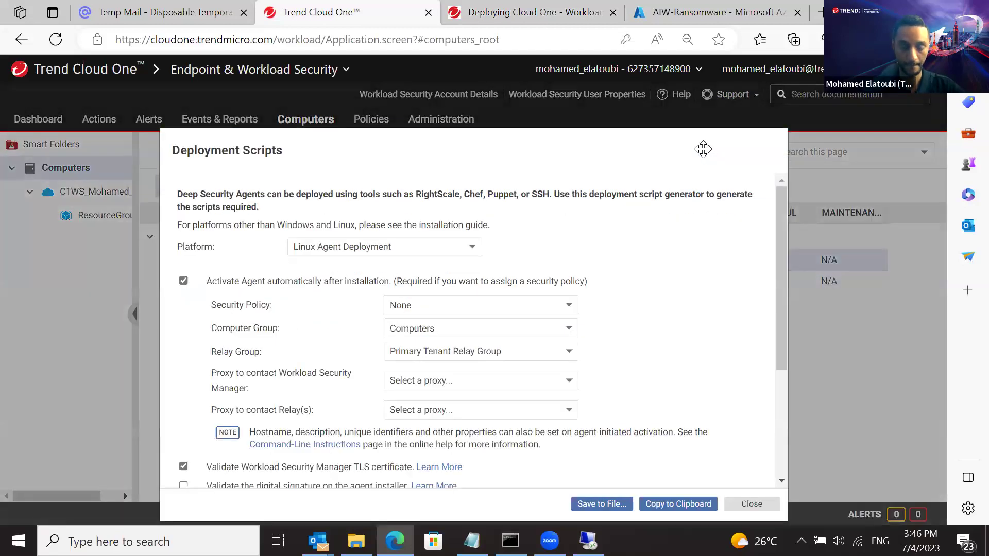
Set the platform to Windows Agent Deployment
click(428, 248)
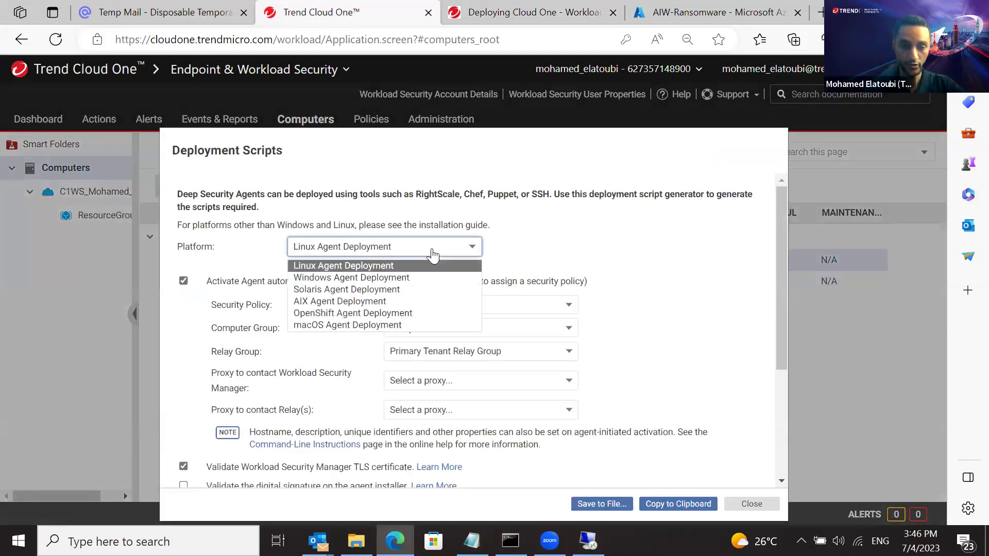
click(406, 277)
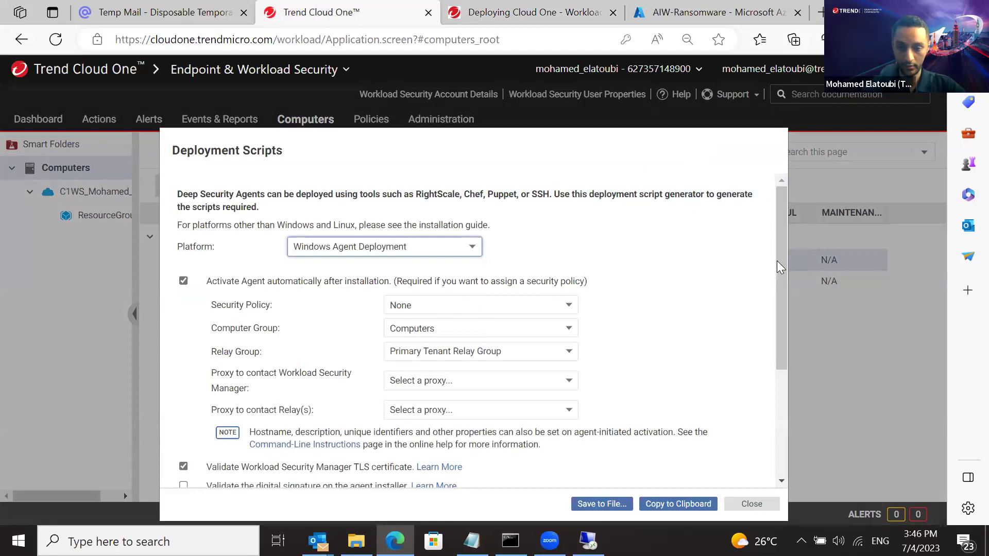
drag(777, 261, 772, 297)
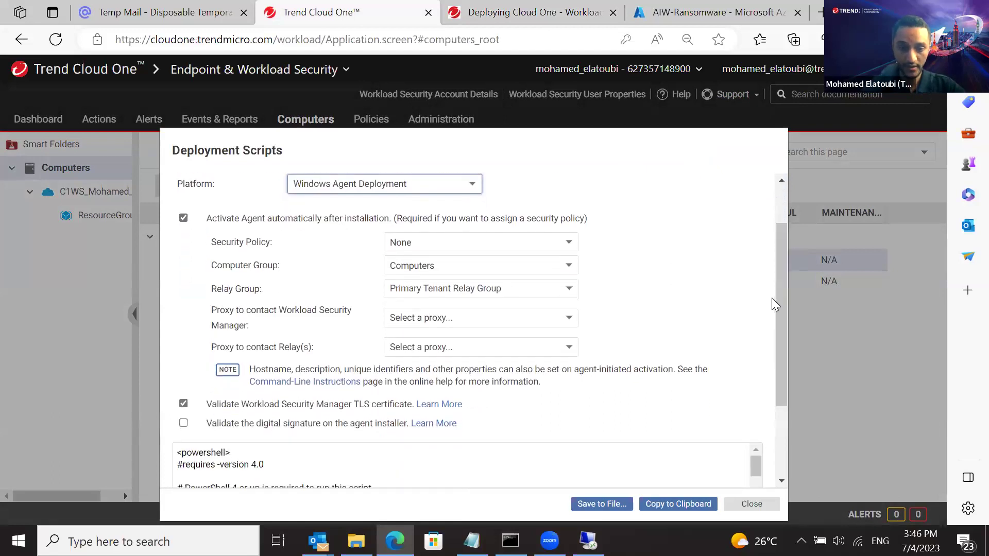
Set the security policy to Base Policy > Windows > Windows Server and scroll to the script
click(550, 246)
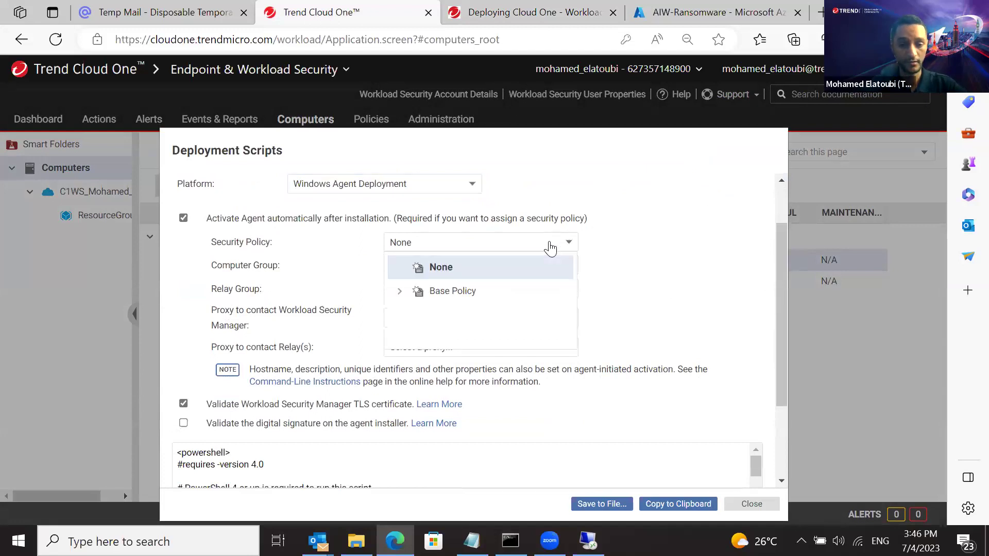
click(416, 298)
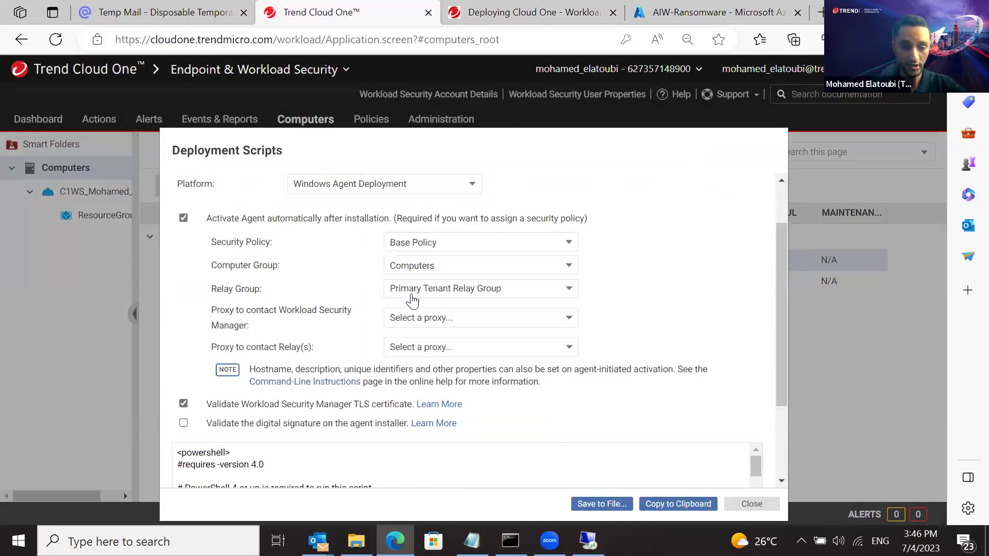
click(456, 246)
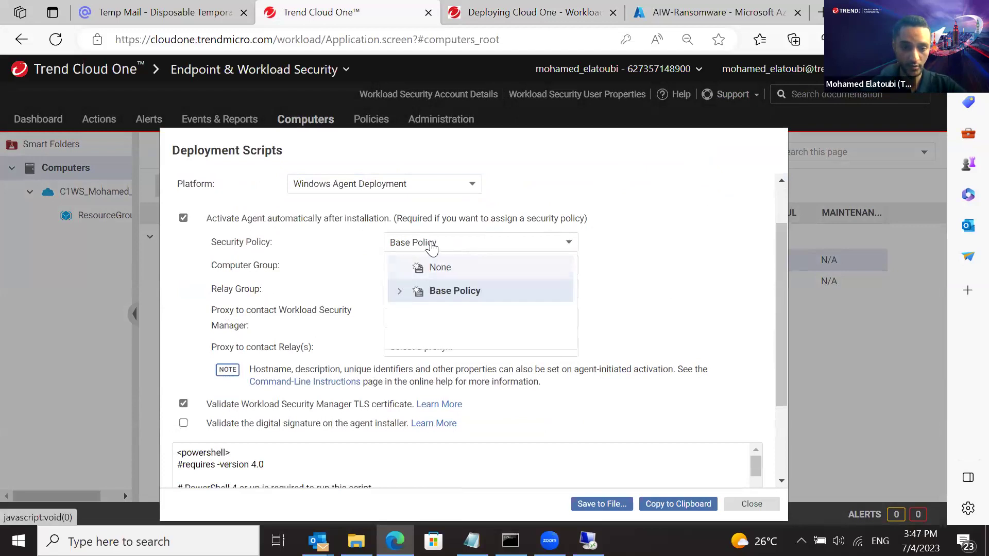
double_click(238, 243)
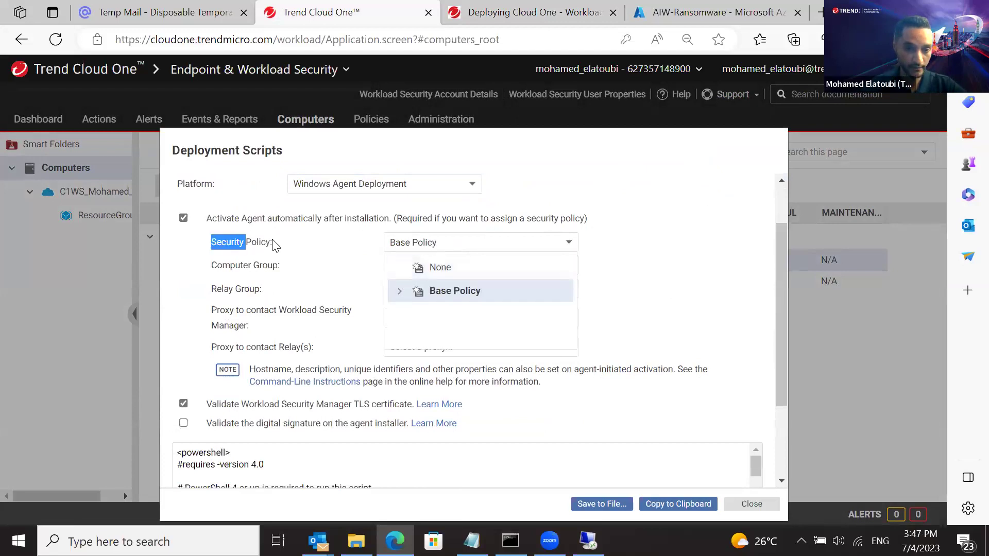
click(427, 243)
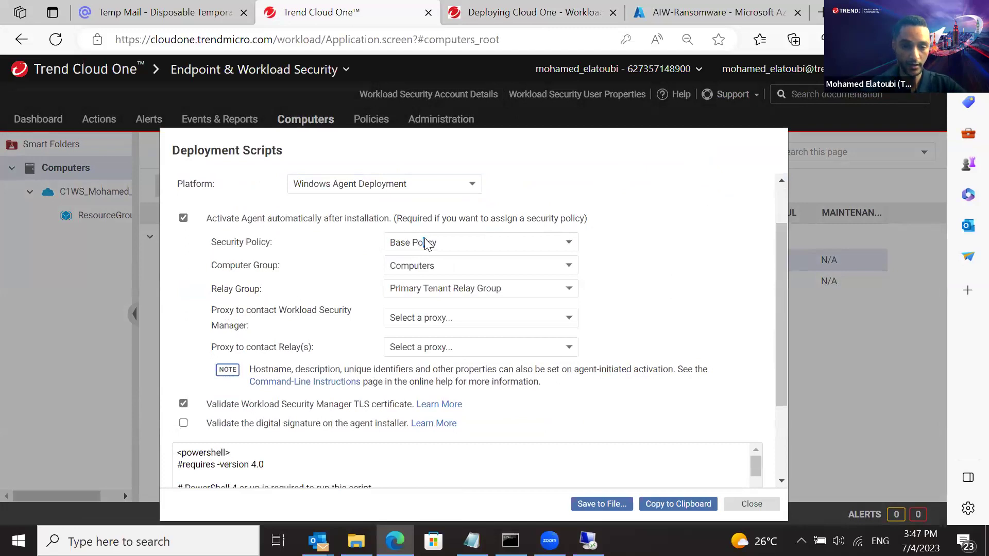
click(426, 243)
click(399, 293)
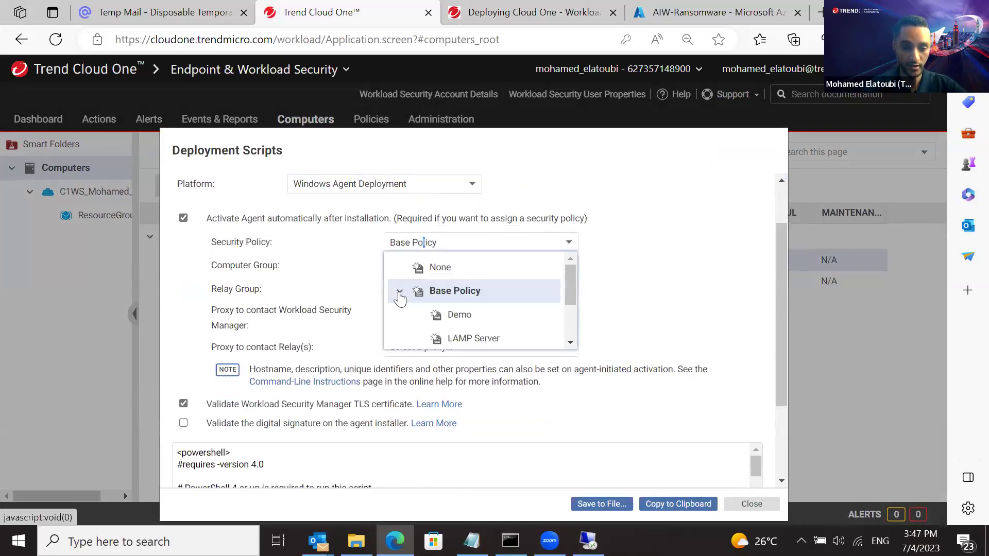
drag(569, 279, 571, 317)
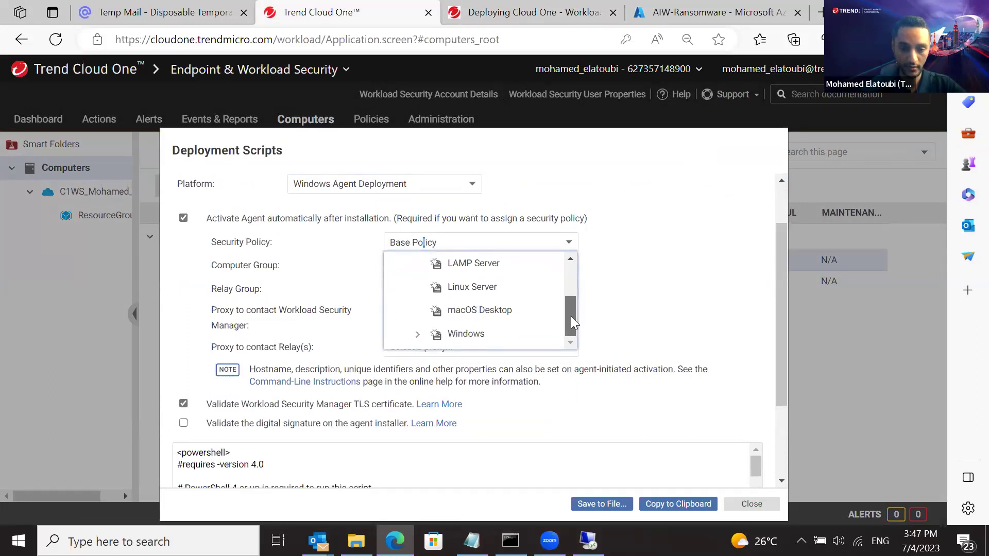
click(417, 335)
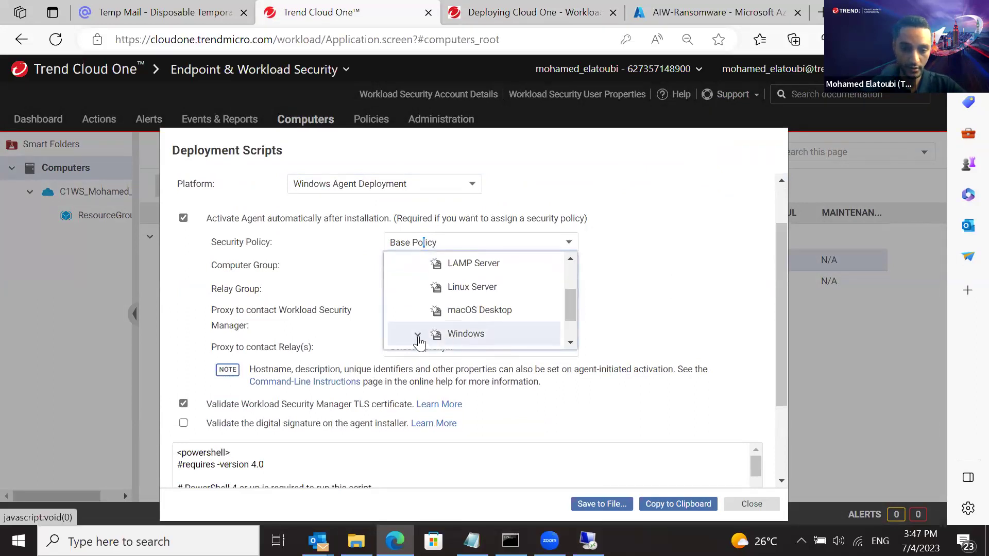
drag(567, 299, 568, 320)
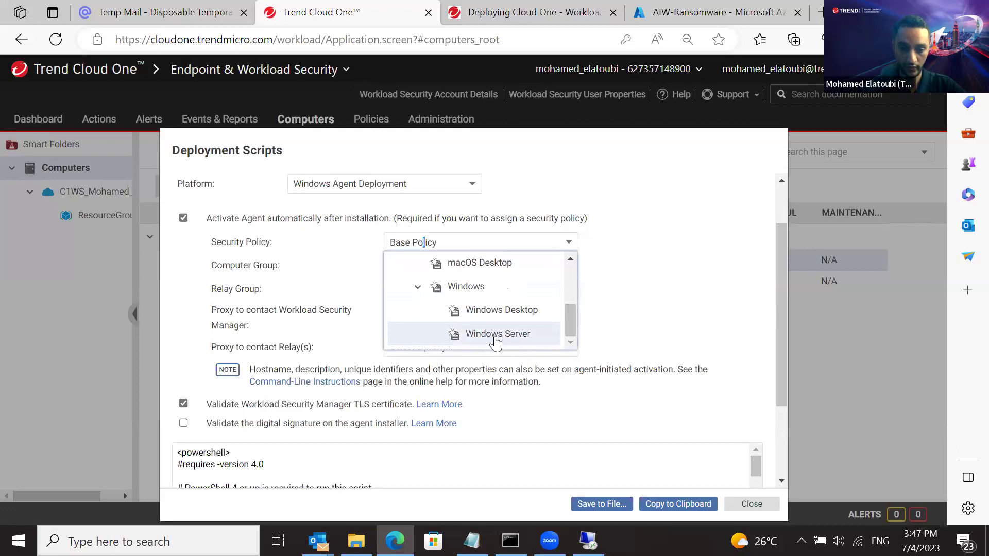
click(496, 335)
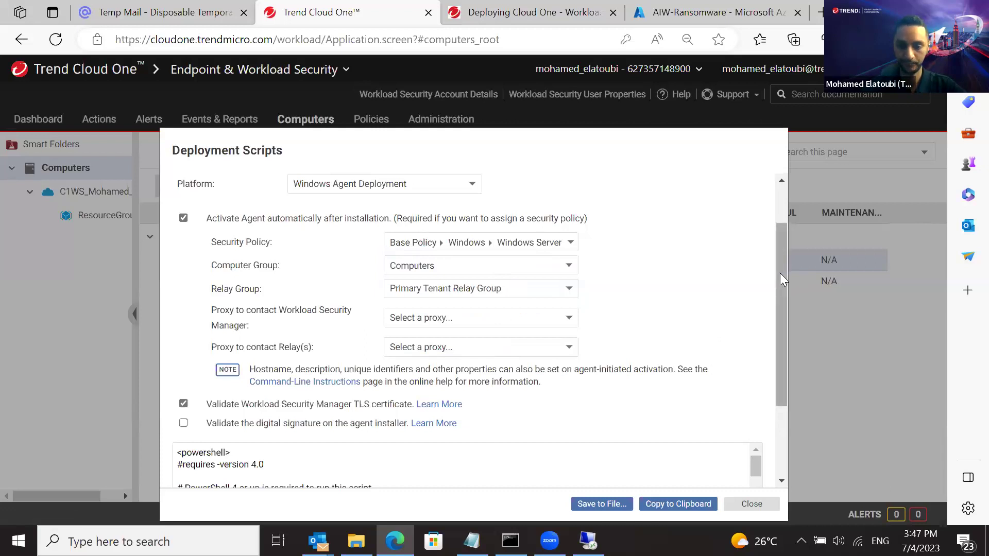
drag(779, 273, 777, 346)
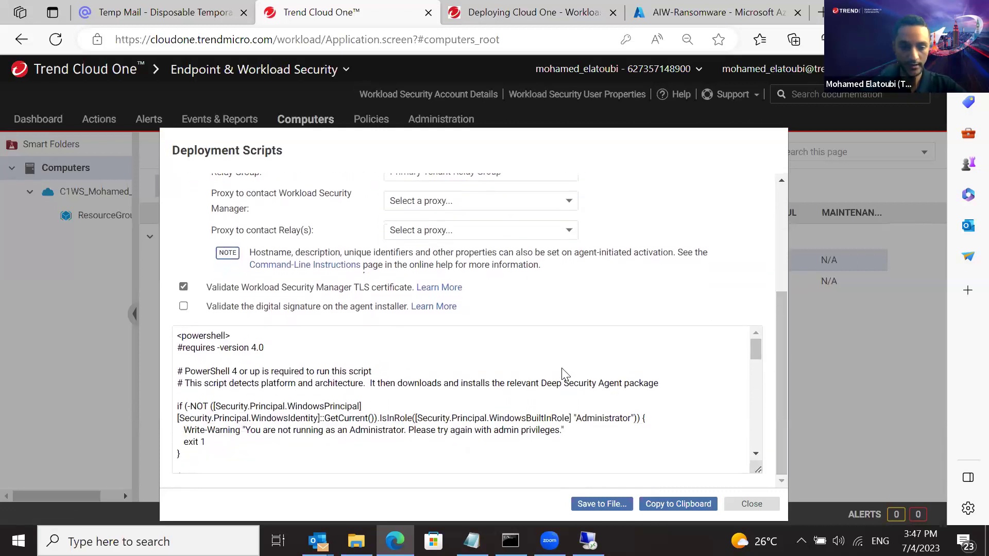
mouse_move(757, 348)
mouse_down()
mouse_move(757, 462)
mouse_move(745, 335)
mouse_up()
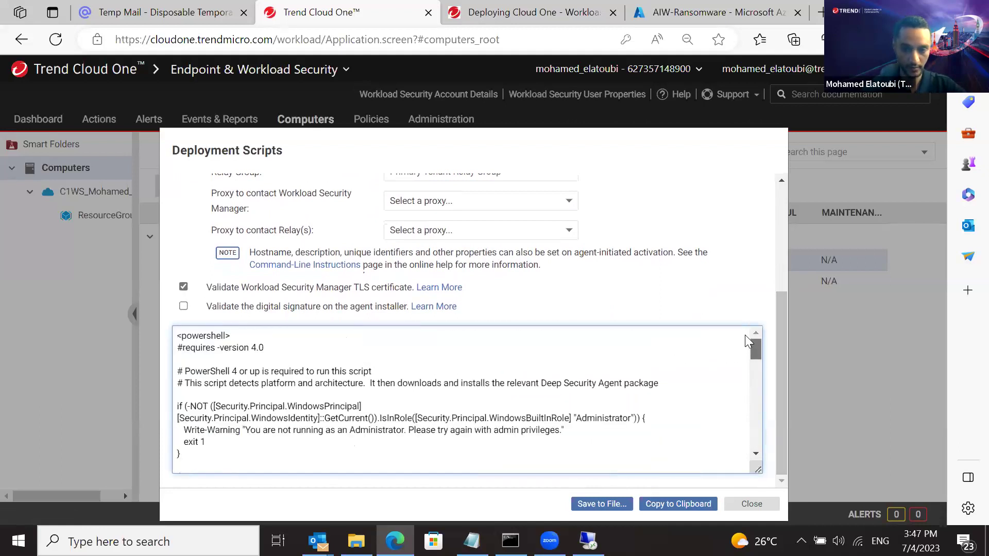
Save AgentDeploymentScript.ps1 to Downloads, keeping it despite the security warning
click(601, 504)
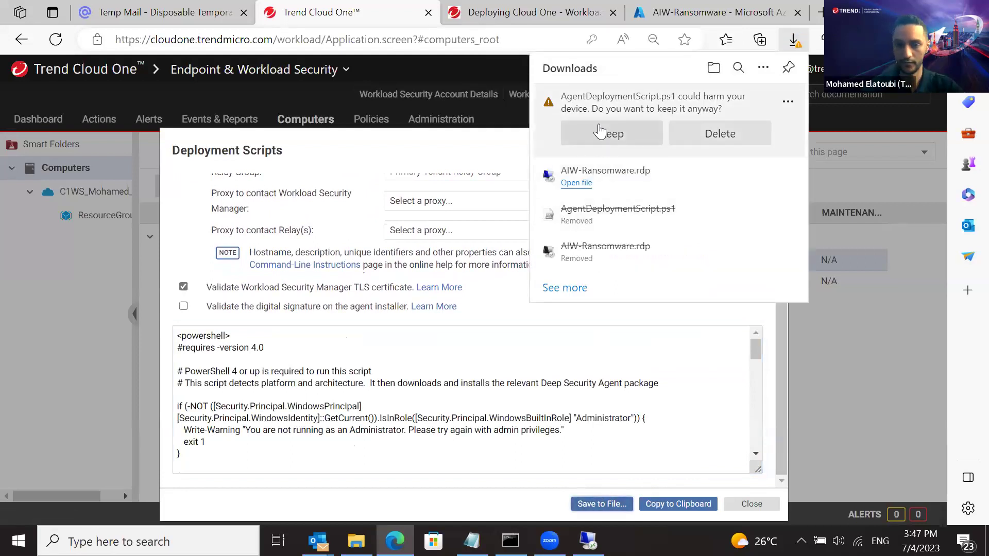
click(600, 133)
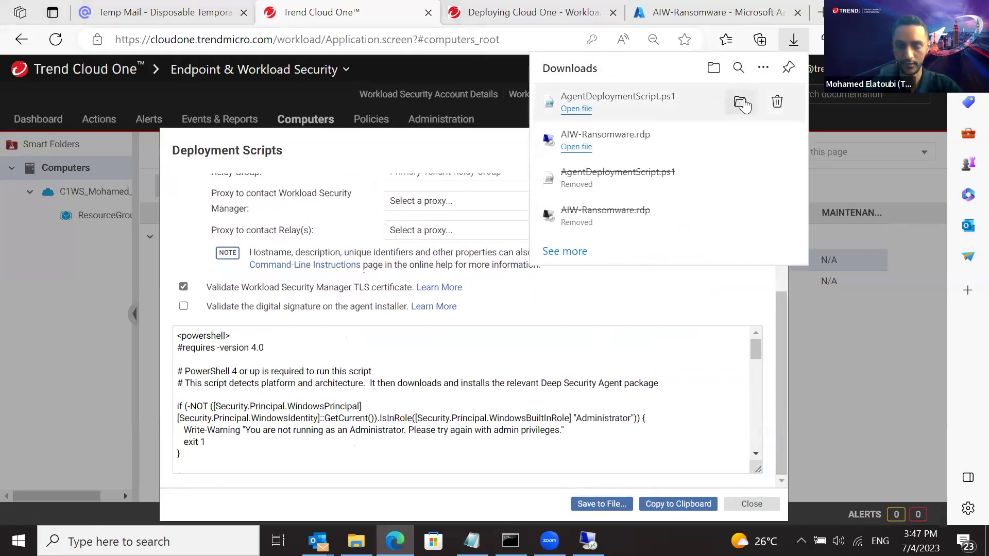
click(741, 103)
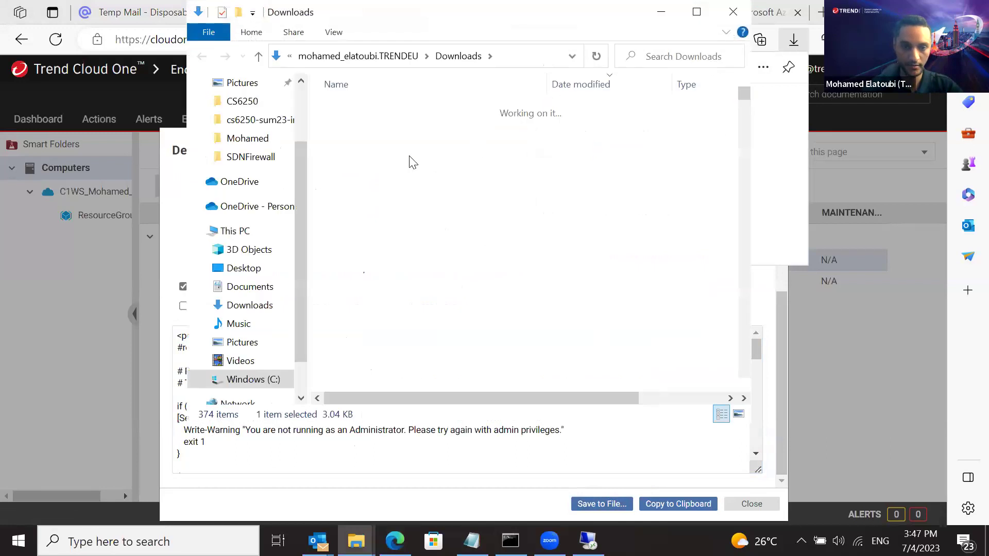
Copy the downloaded script file and bring up the AIW-Ransomware remote desktop session
right_click(390, 128)
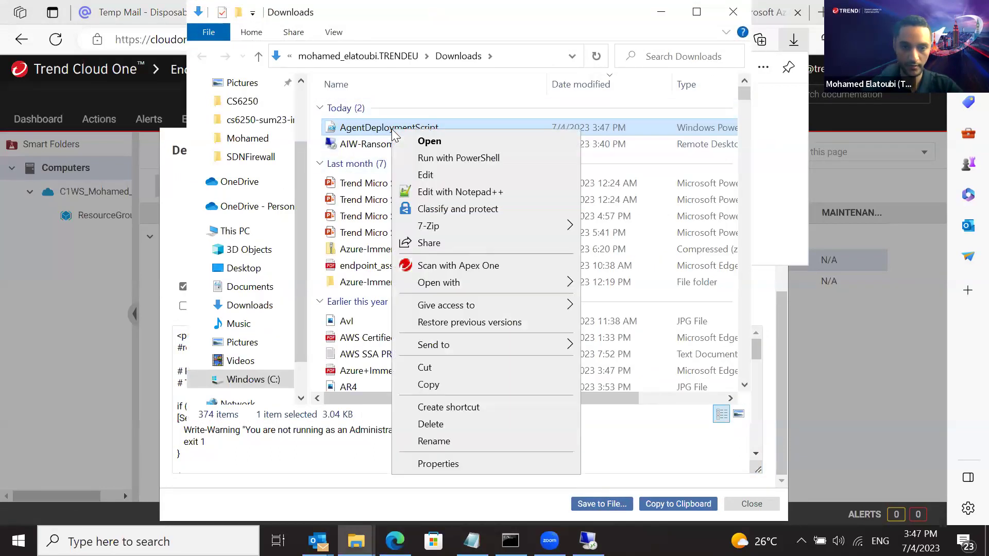
click(428, 385)
click(802, 140)
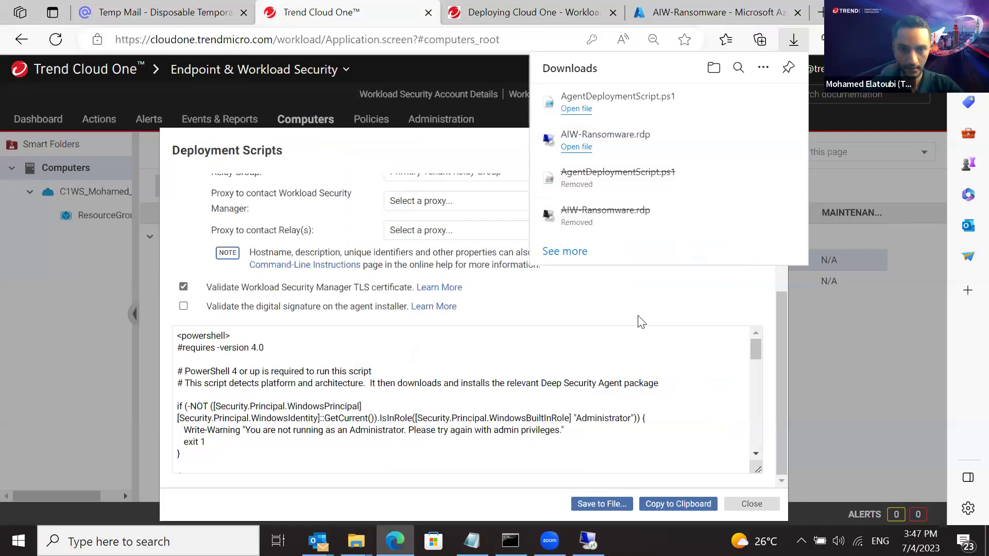
click(588, 540)
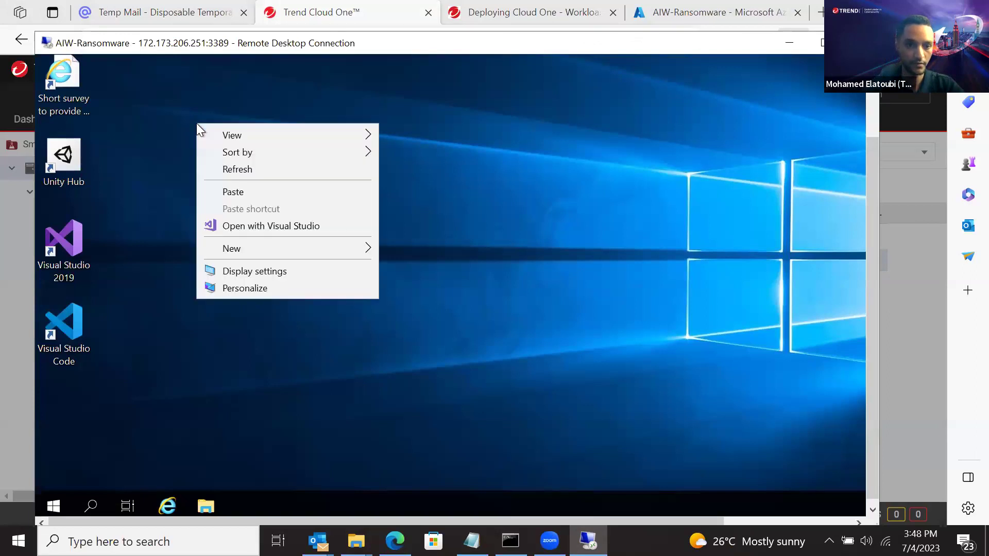
Paste AgentDeploymentScript onto the remote desktop and run it with PowerShell, allowing the execution policy change
click(218, 189)
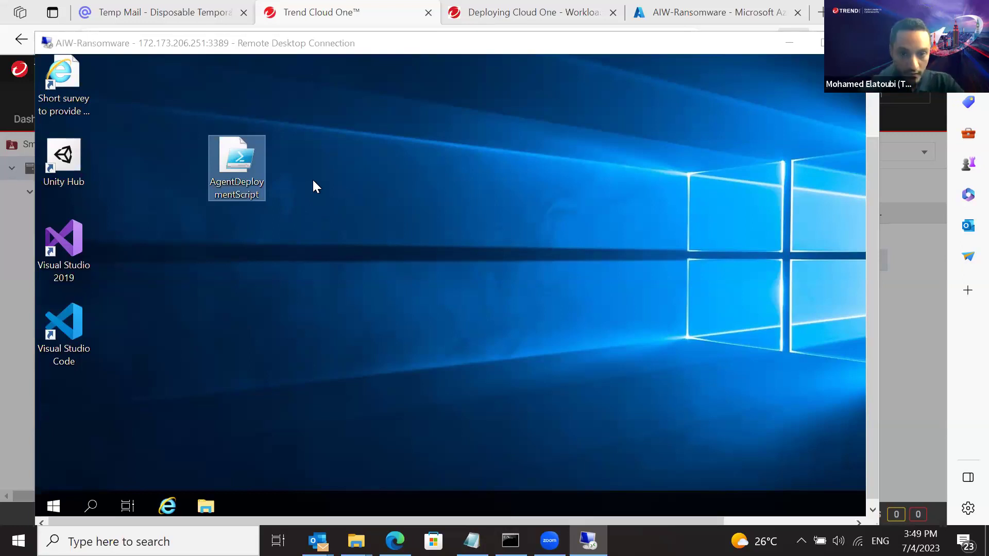
click(240, 172)
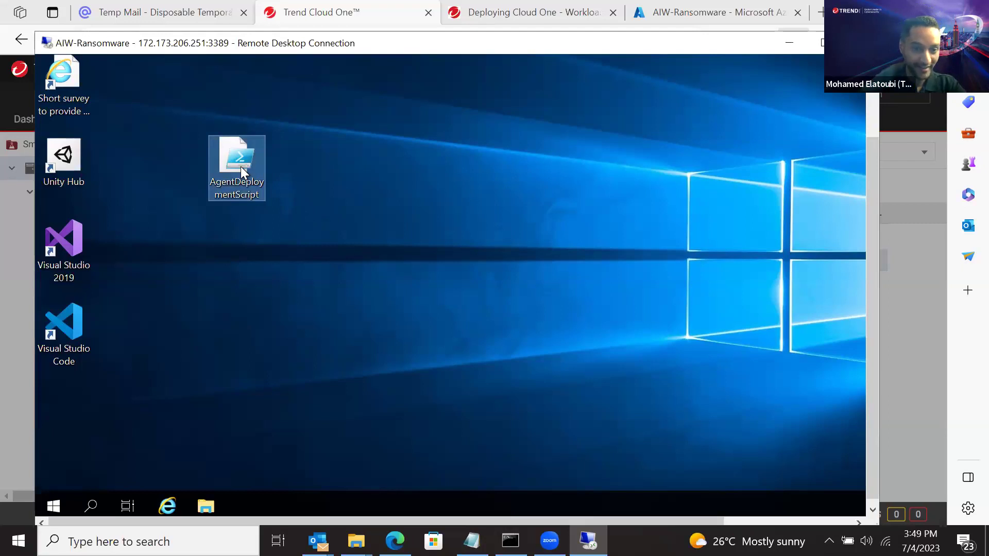
right_click(240, 172)
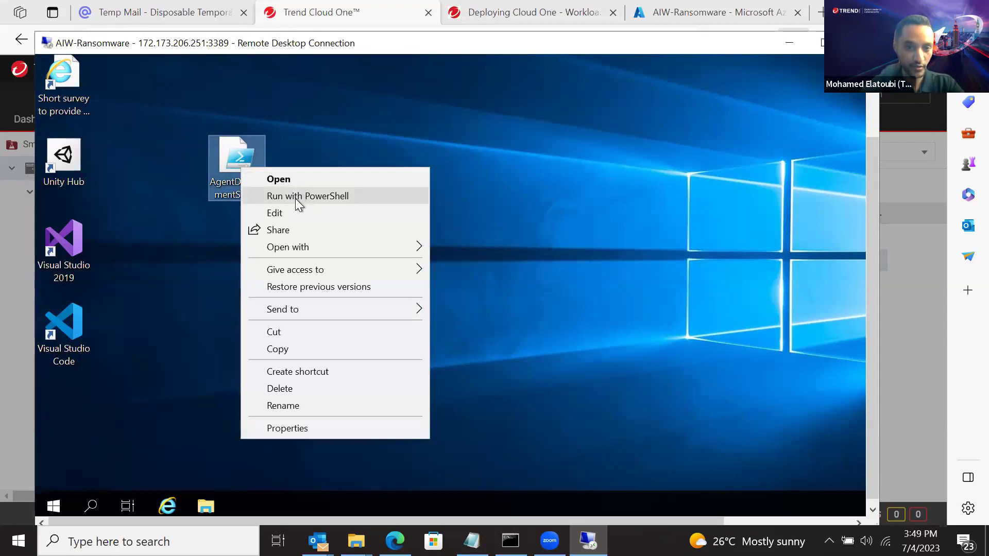
click(323, 196)
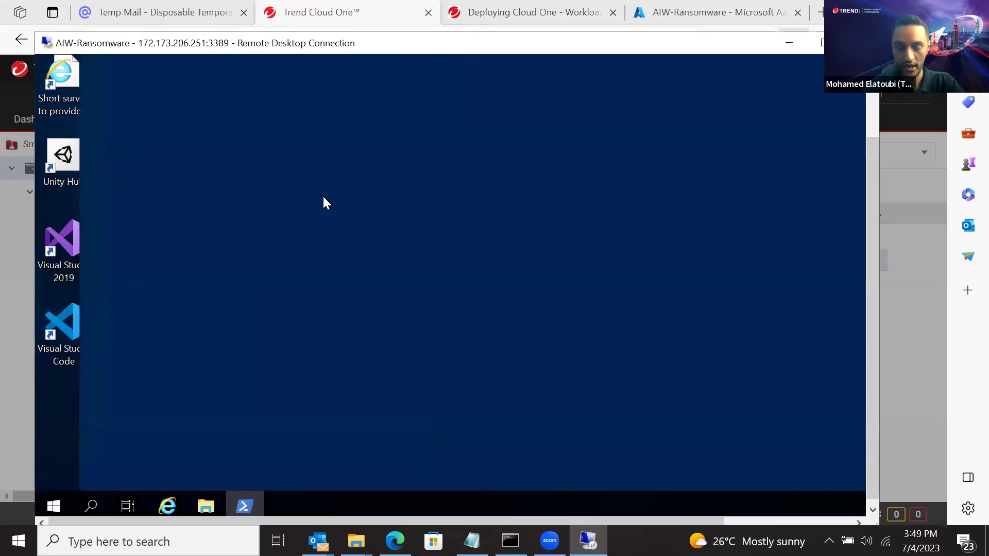
drag(869, 194, 870, 179)
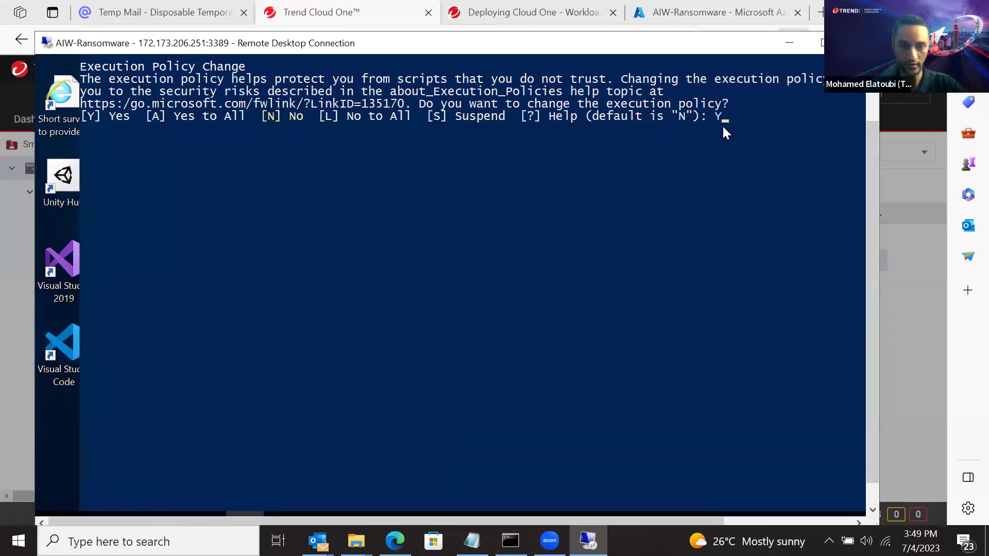
key(Return)
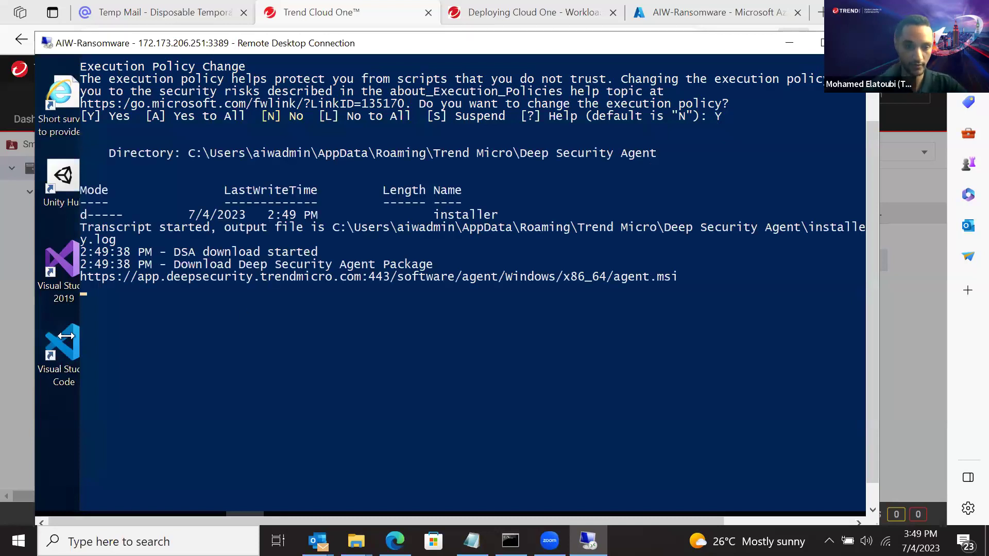
Highlight the DSA download-started and install-started lines in the PowerShell output
drag(174, 252, 320, 252)
drag(173, 312, 310, 316)
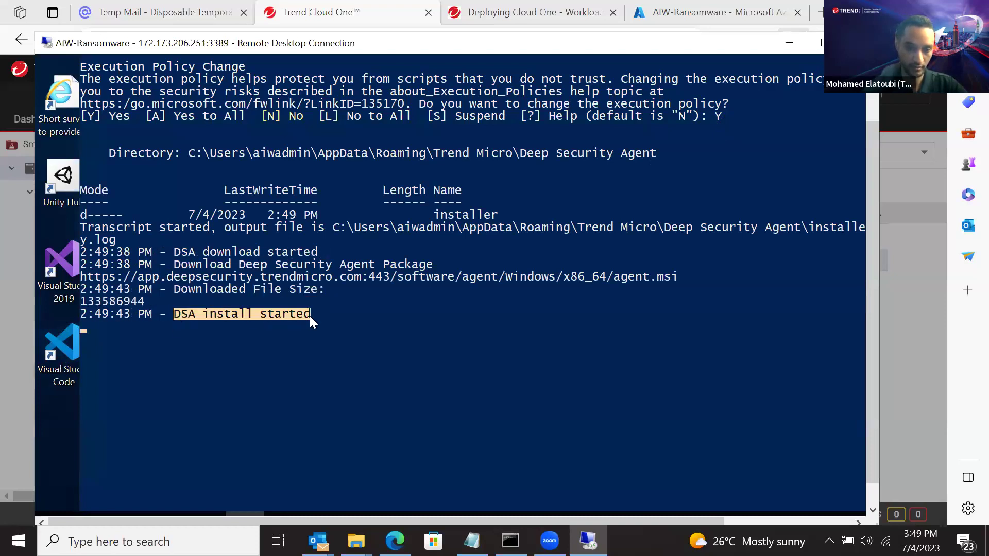
click(310, 316)
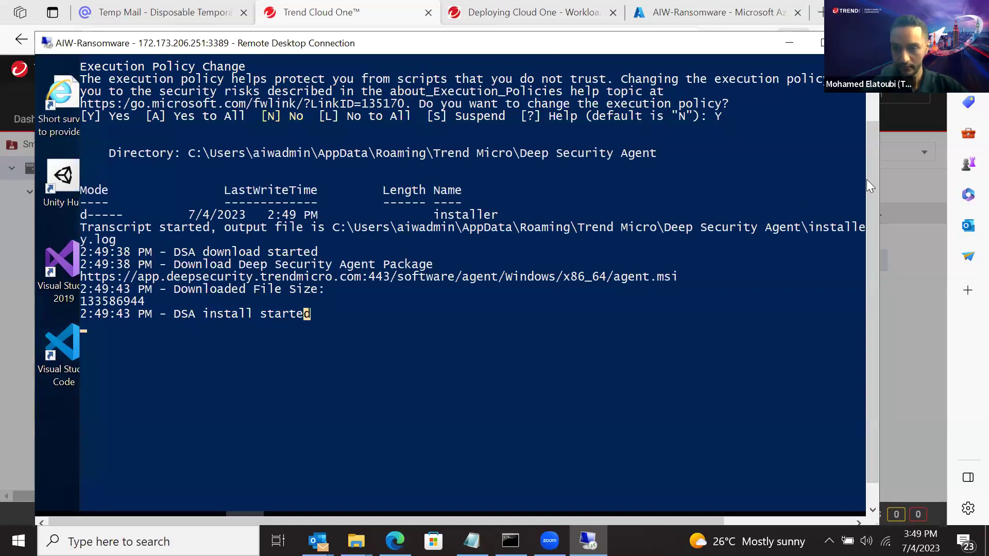
drag(867, 178, 868, 212)
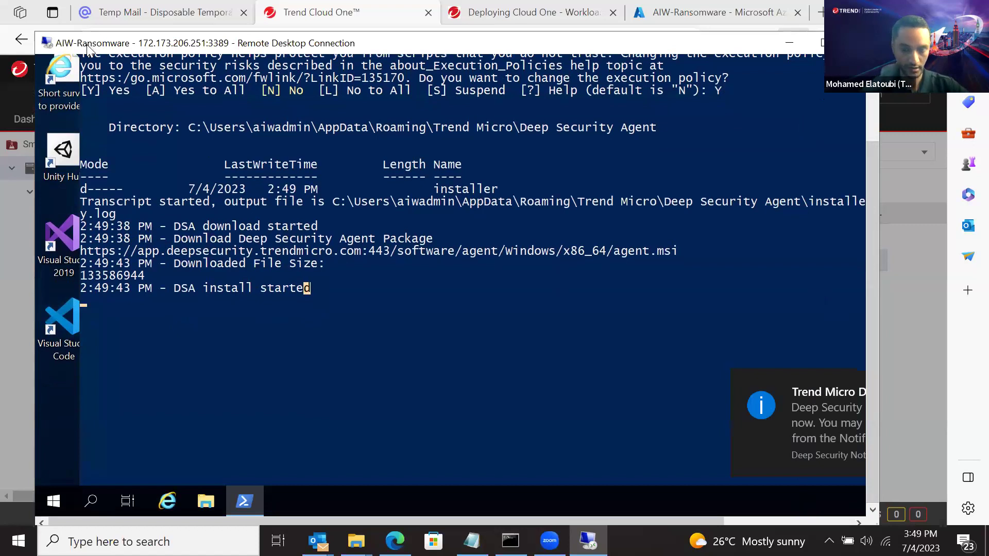
drag(89, 48, 71, 35)
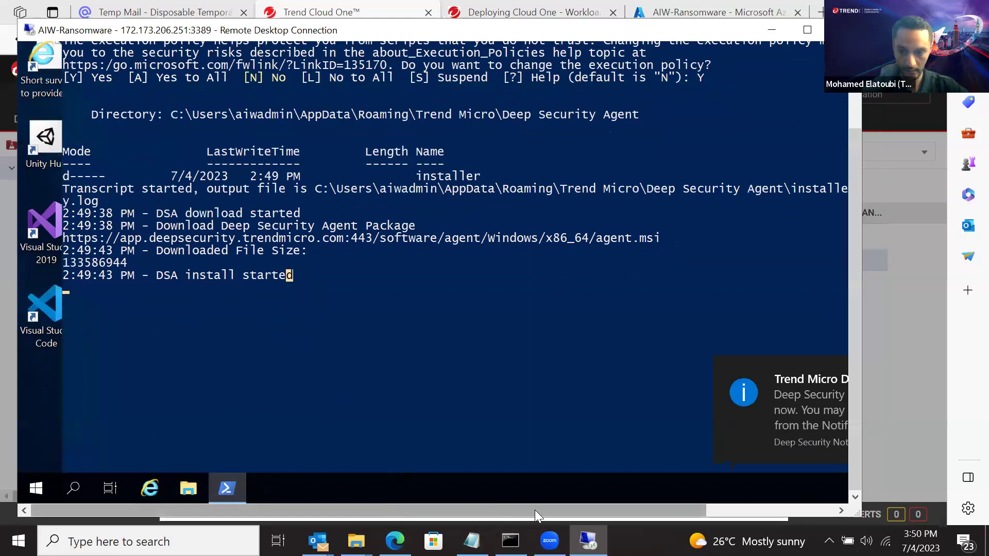
drag(535, 510, 649, 511)
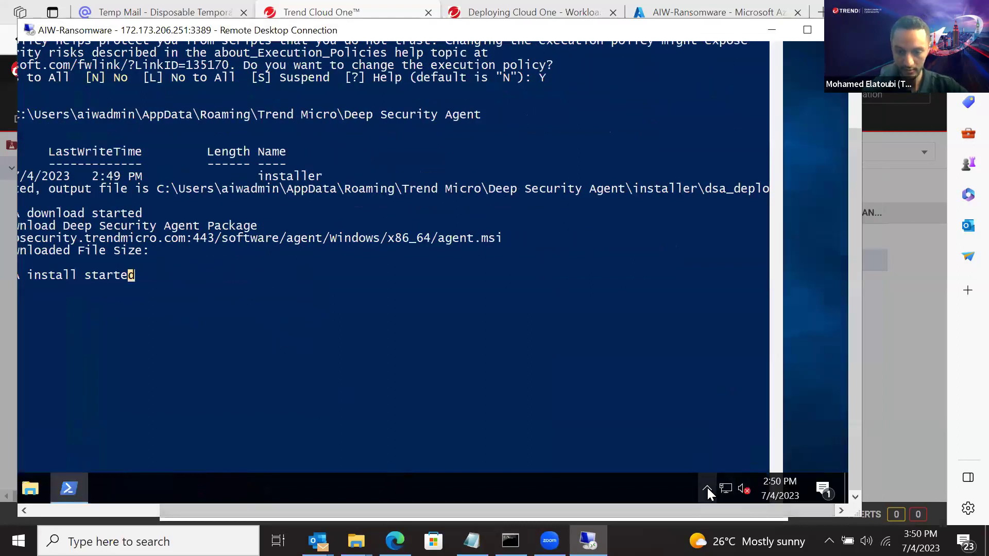
Open the Trend Micro Deep Security agent from the tray to show its Activation required status
click(707, 489)
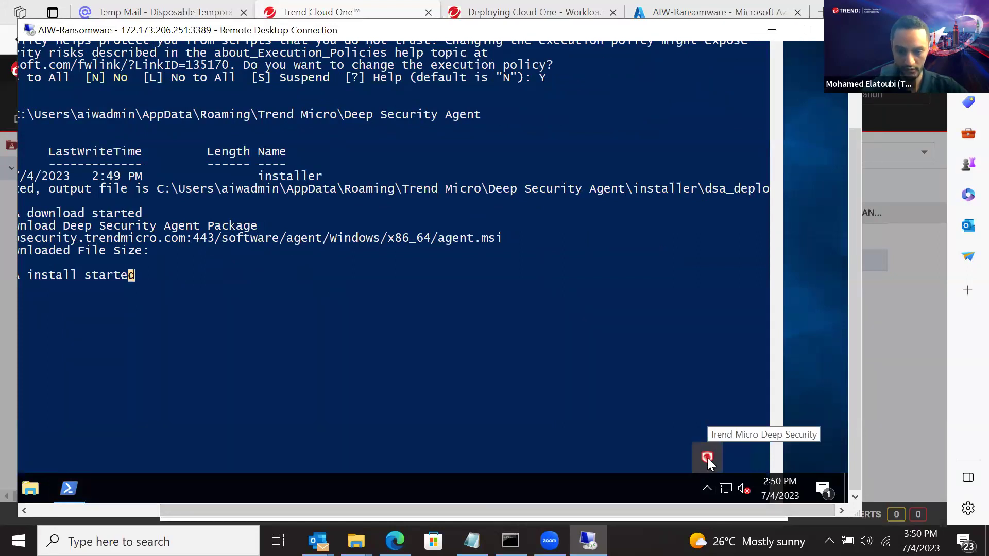
mouse_move(554, 511)
mouse_down()
mouse_move(467, 510)
mouse_move(550, 504)
mouse_up()
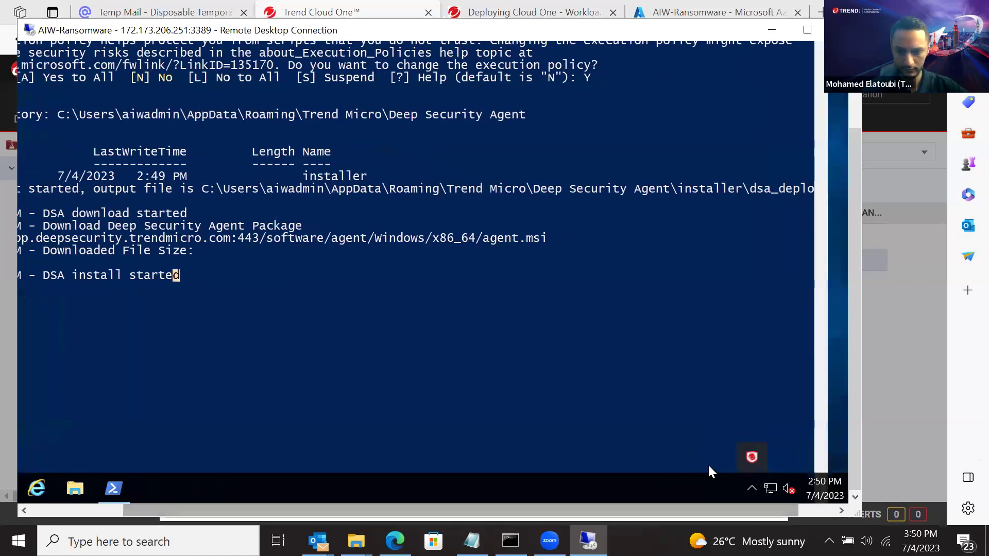
click(750, 459)
drag(553, 506, 378, 510)
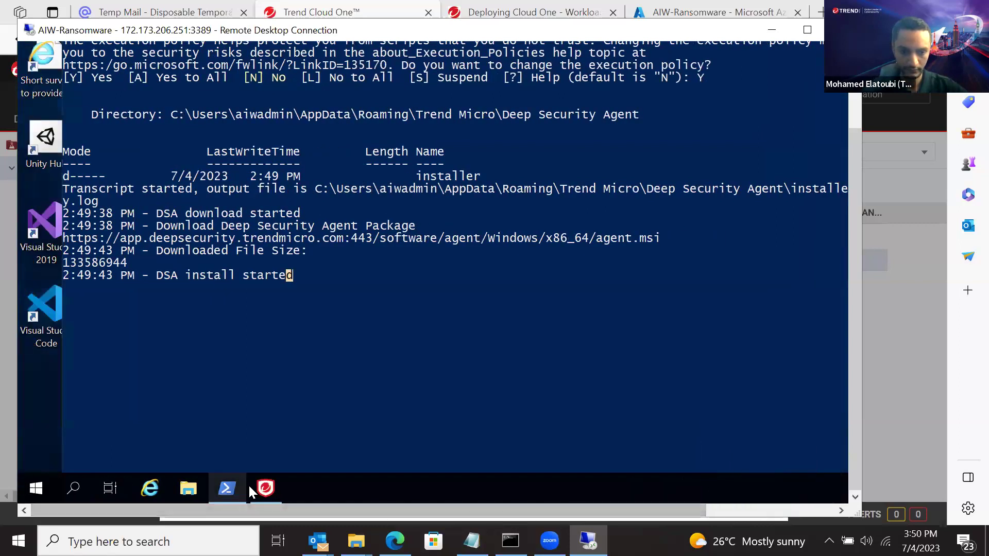
click(265, 488)
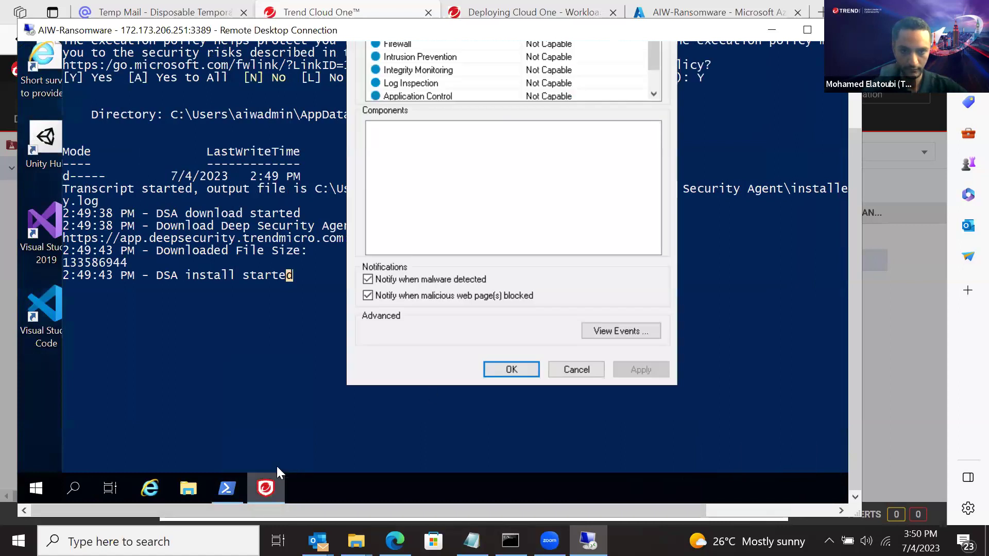
drag(850, 358, 846, 296)
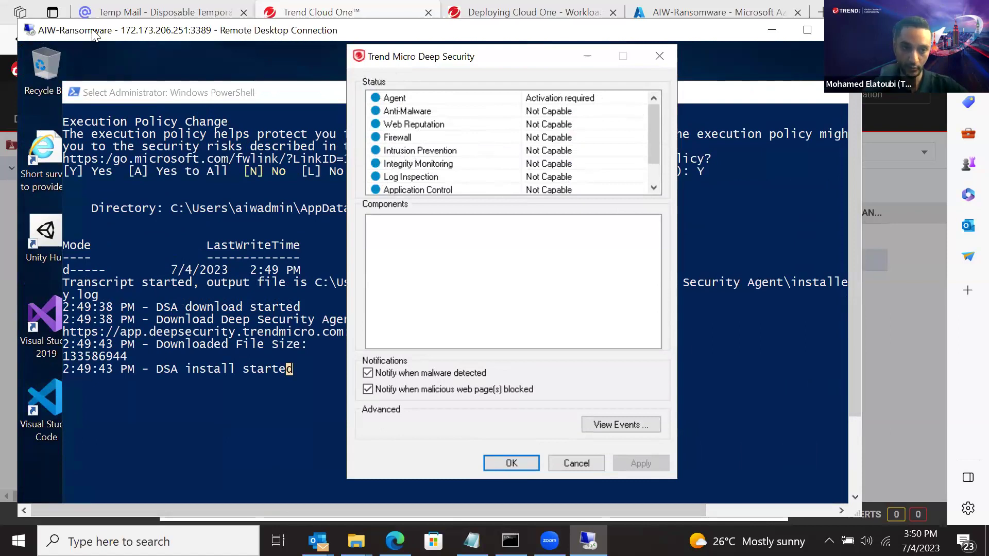
drag(93, 35, 103, 104)
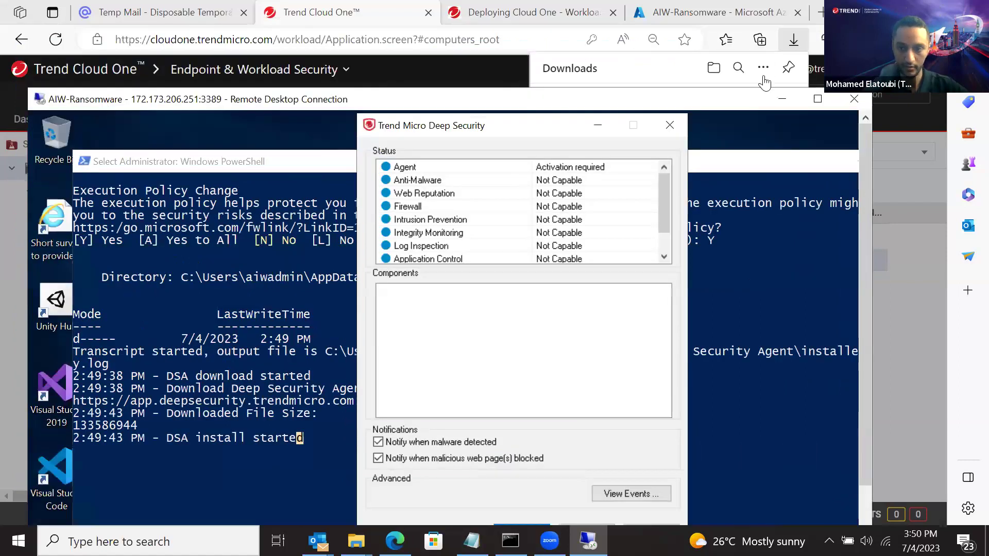
Close Deployment Scripts, confirm both VMs remain Unmanaged in Computers, and return to the lab guide
click(778, 99)
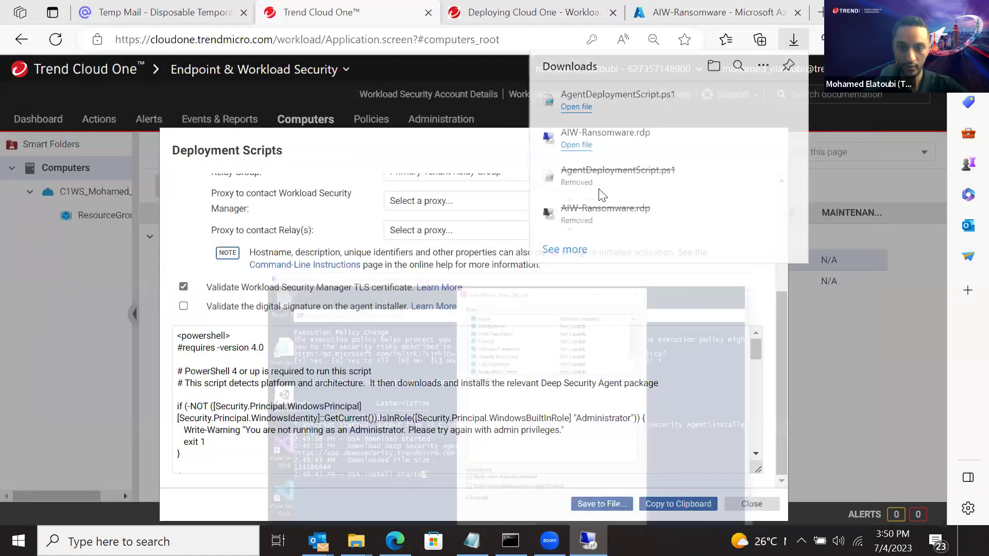
click(742, 500)
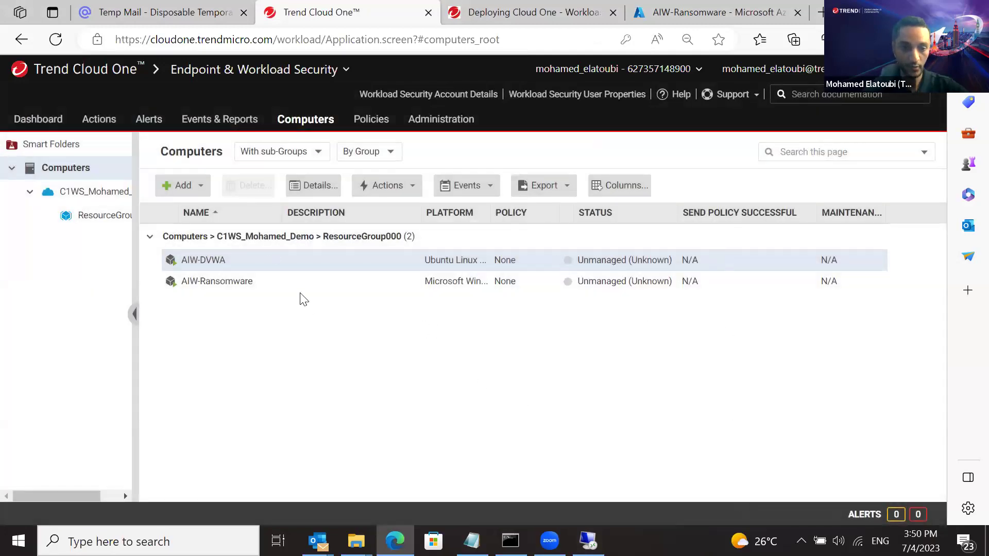
mouse_move(568, 287)
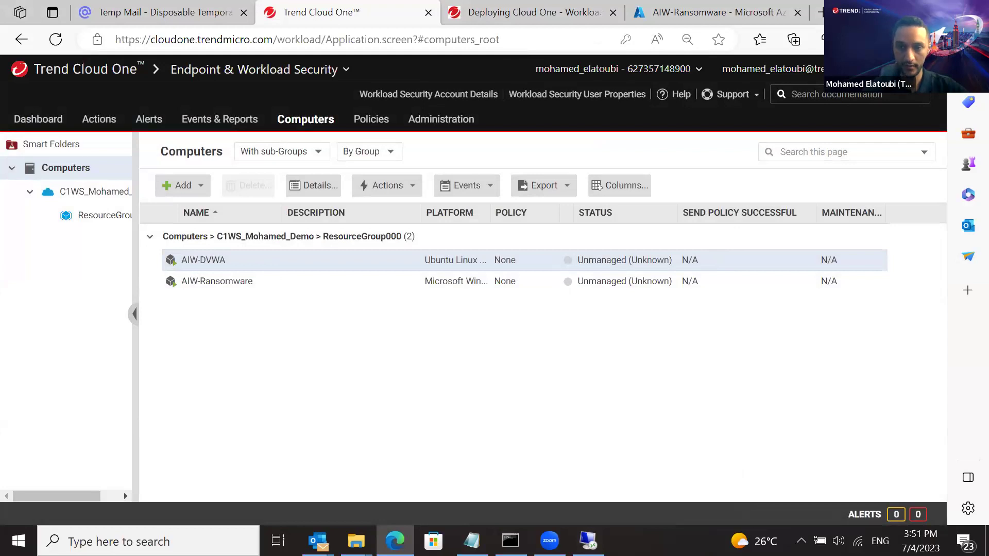
key(super+Down)
click(534, 88)
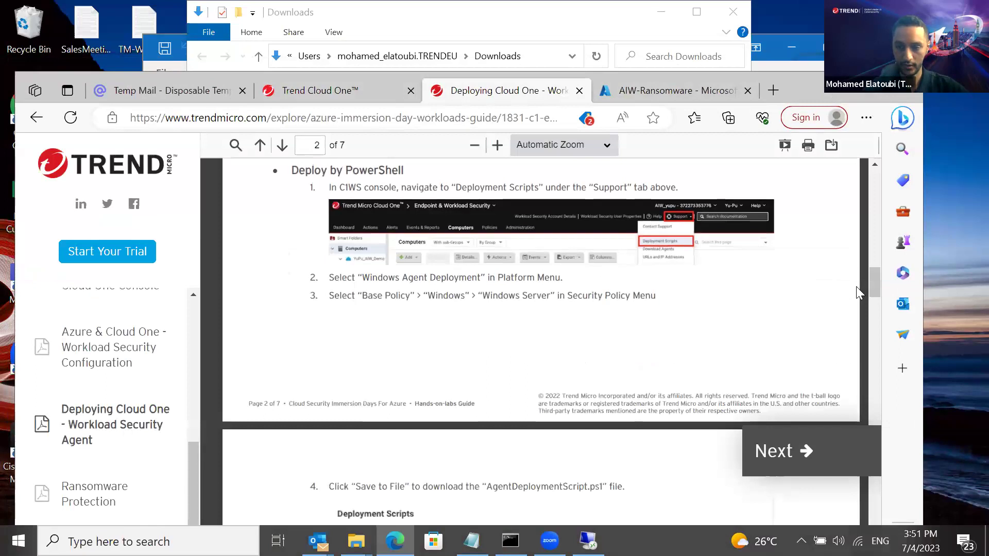
Scroll the lab guide down to the Deploy Agent by Deployment Script to Ubuntu section
drag(873, 281, 875, 304)
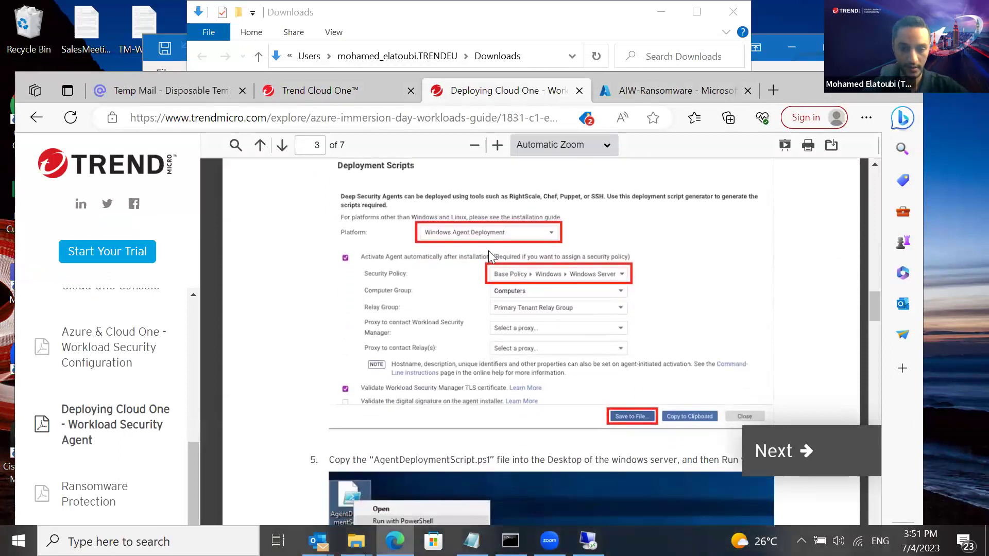
drag(875, 313, 880, 357)
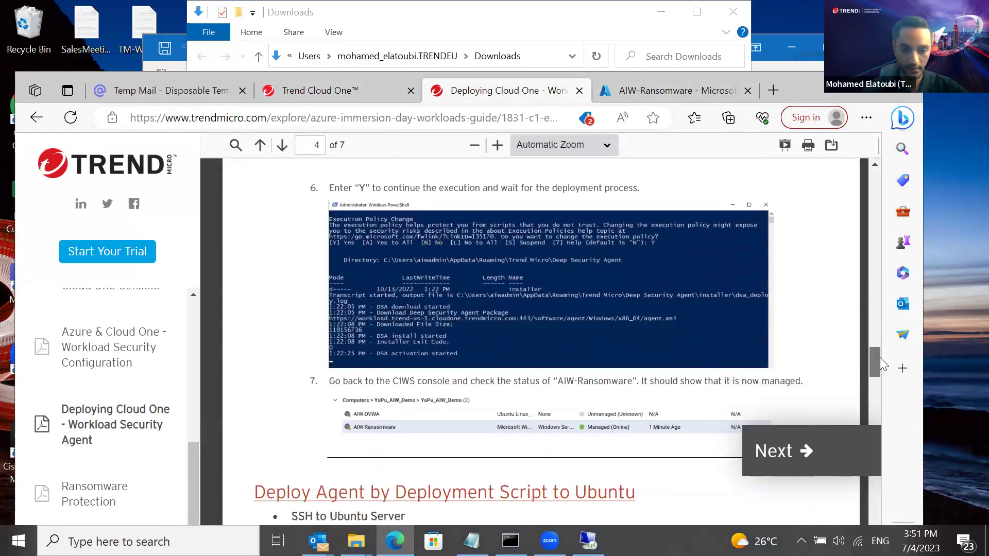
drag(879, 358, 879, 368)
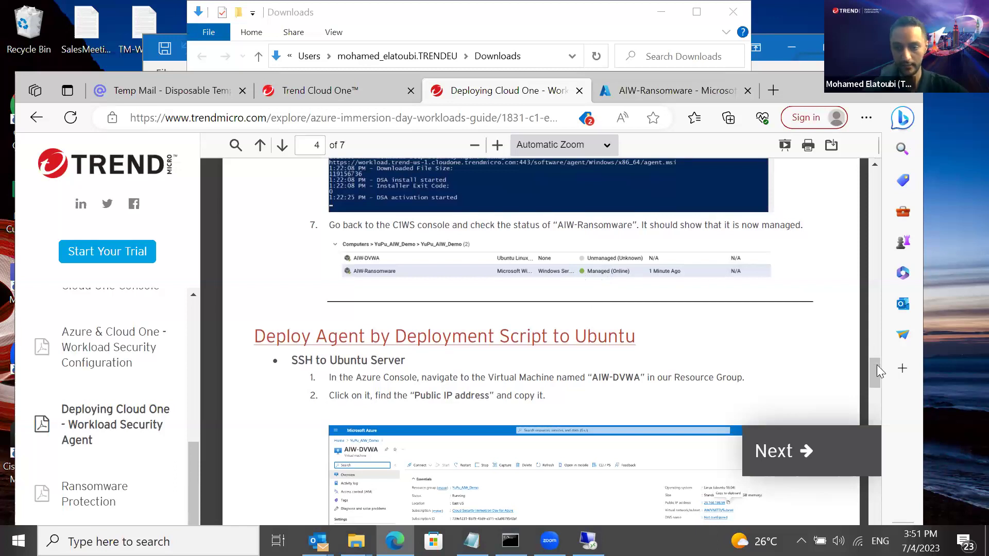
drag(874, 369, 874, 376)
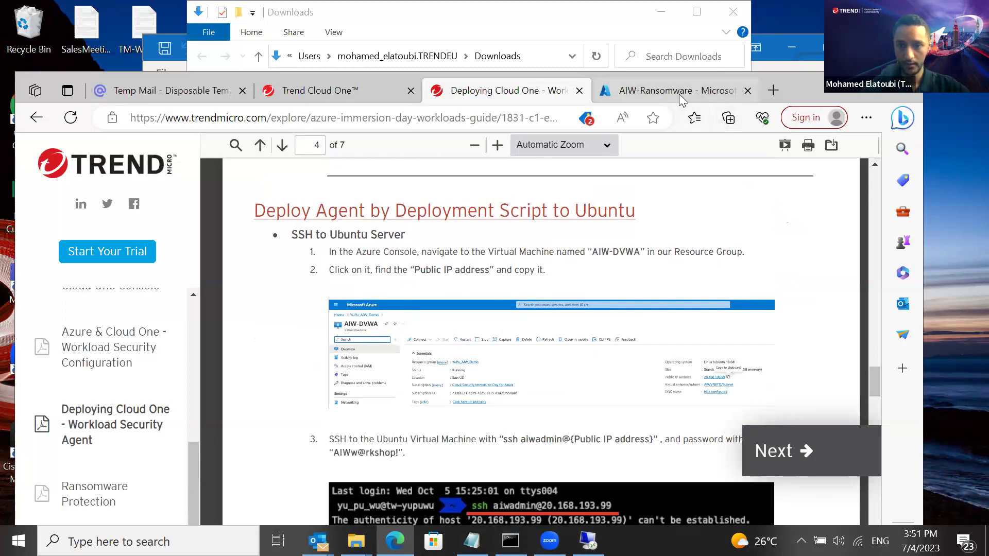
Open Cloud Shell on the AIW-Ransomware Azure page and reconnect the timed-out session
mouse_move(682, 97)
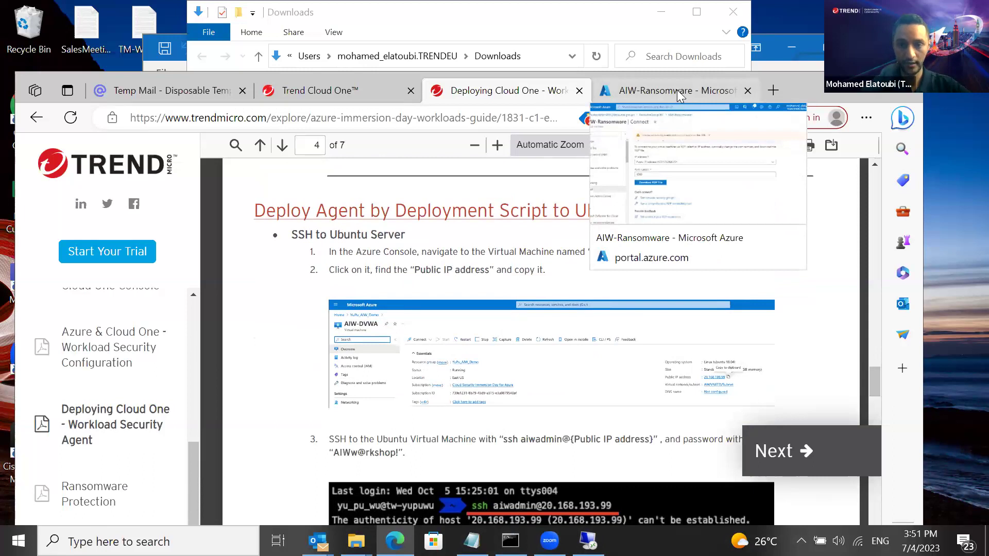
click(678, 89)
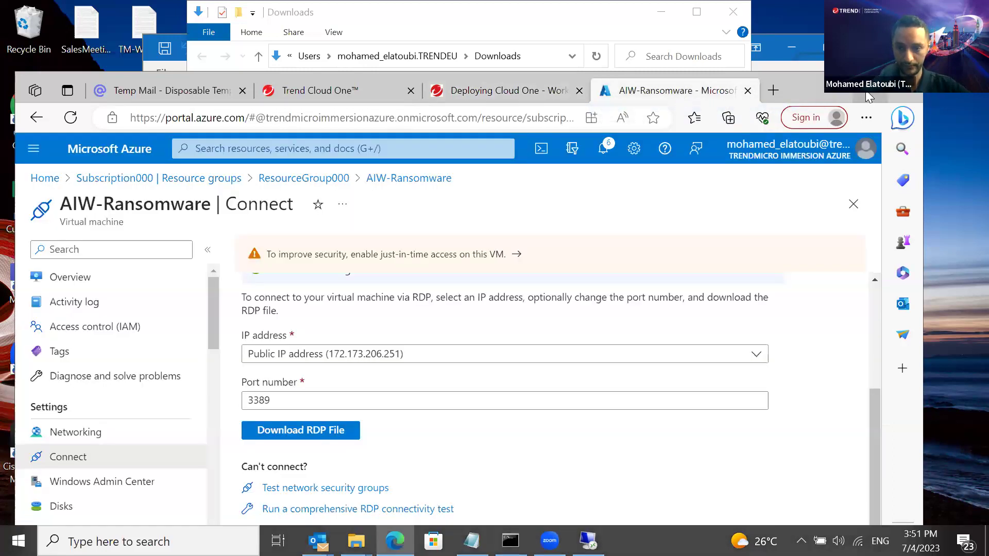
double_click(867, 98)
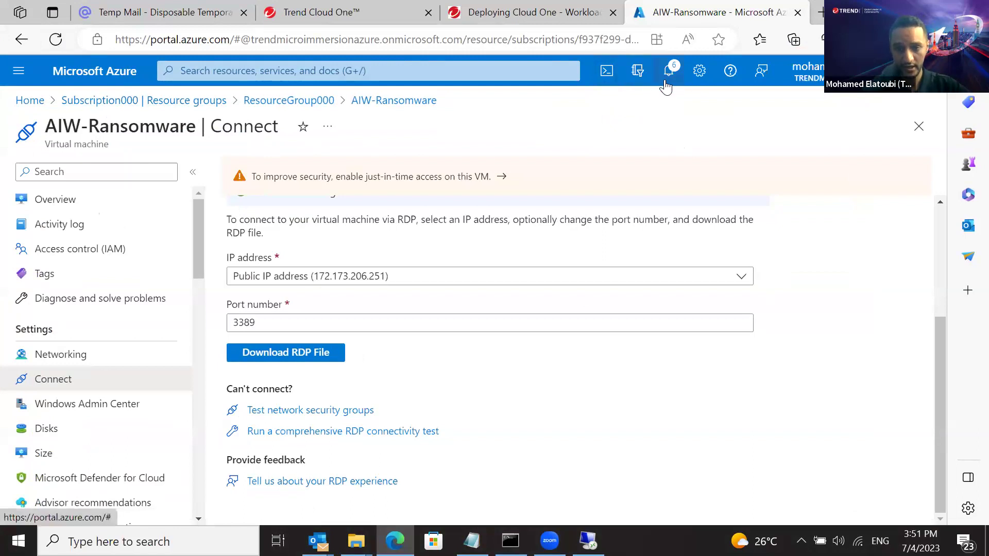
click(604, 76)
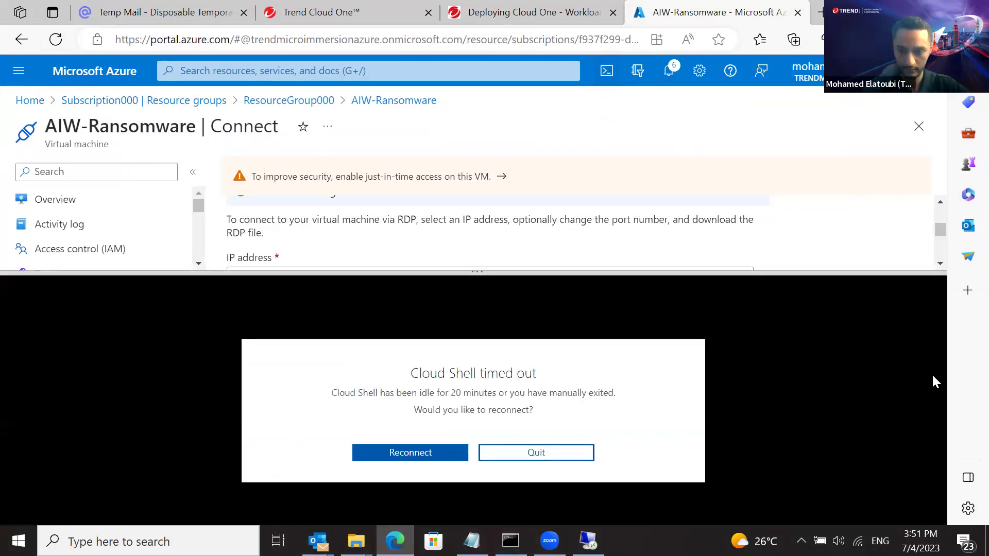
click(379, 453)
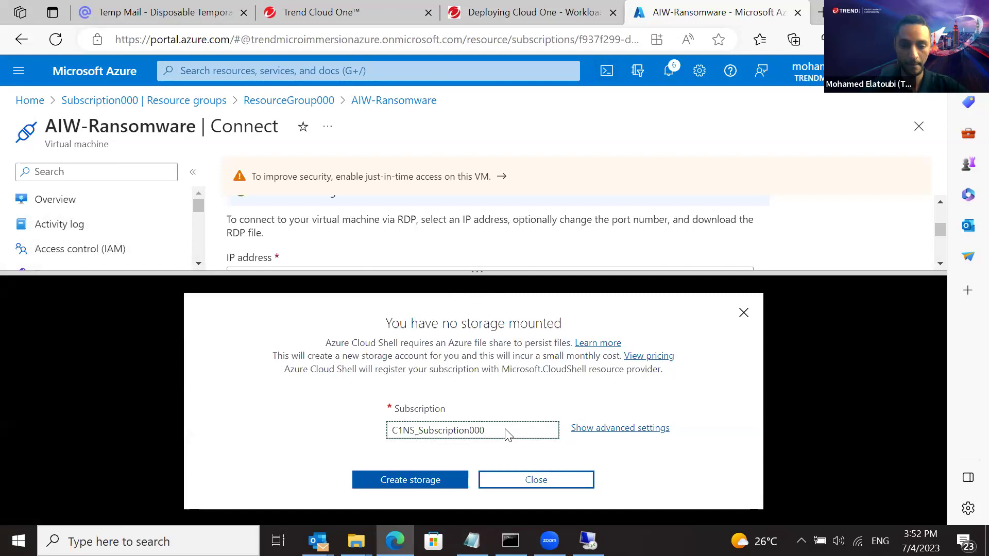
Create the Cloud Shell storage account under Subscription000
click(535, 430)
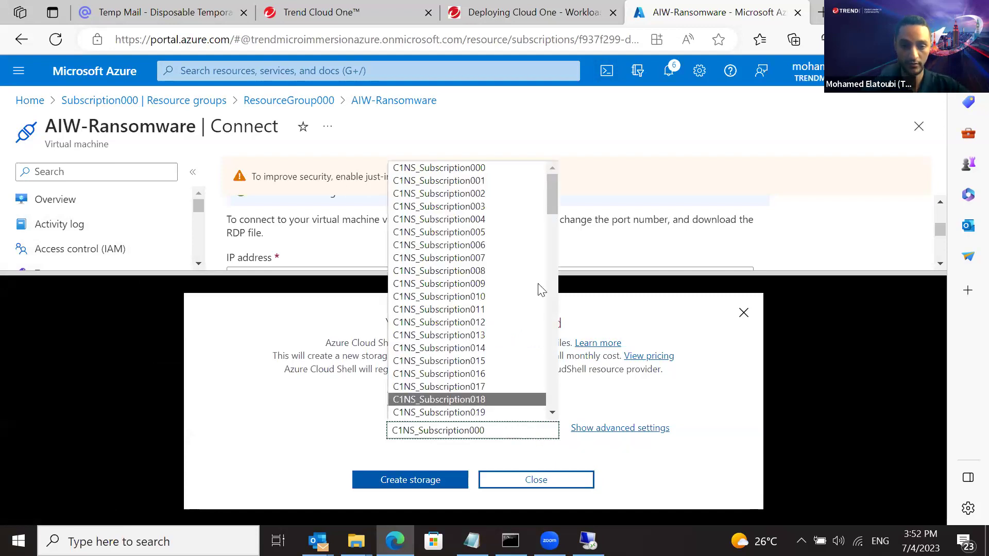
drag(552, 189, 553, 268)
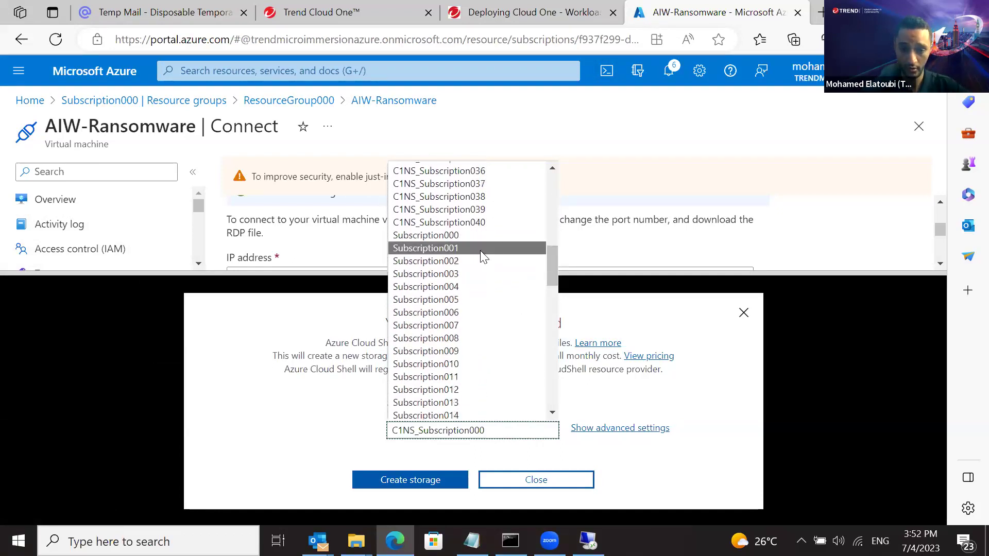
click(426, 236)
click(373, 481)
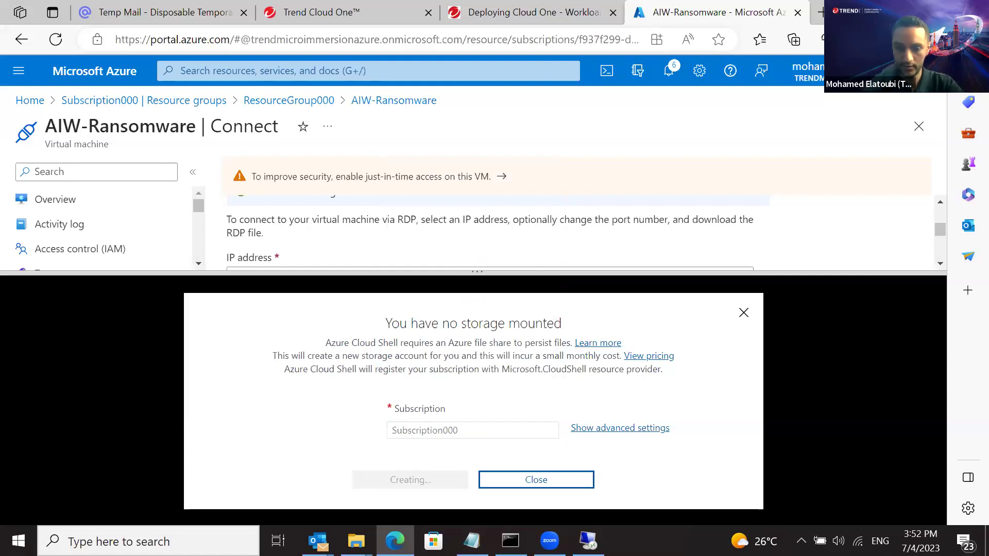
key(super+Down)
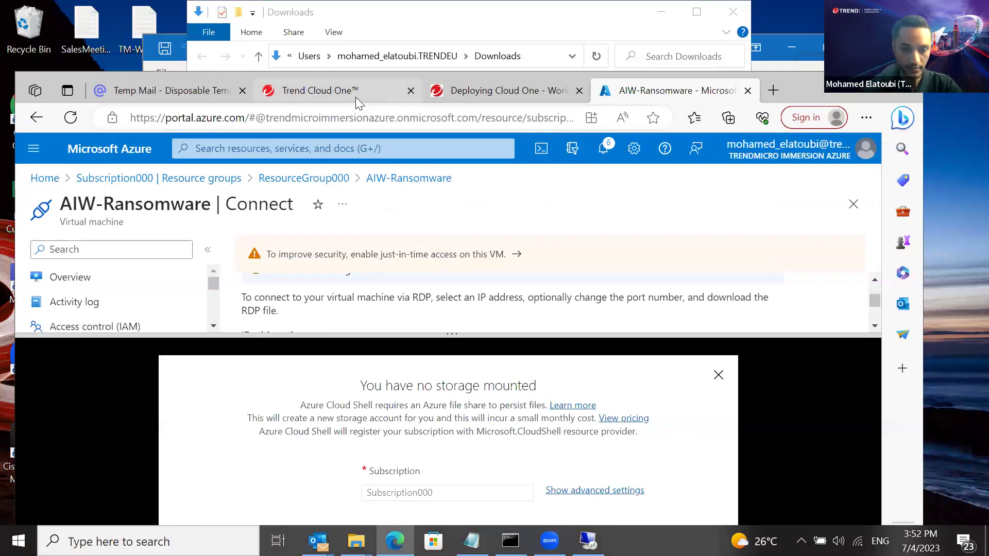
click(339, 93)
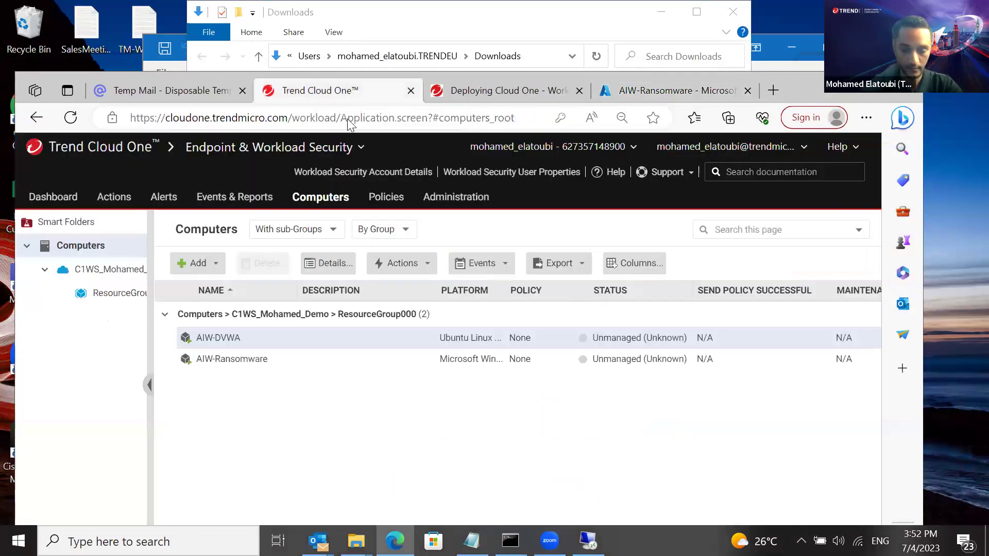
Close the Deep Security status window on AIW-Ransomware, check the PowerShell output, and minimize the session
click(588, 540)
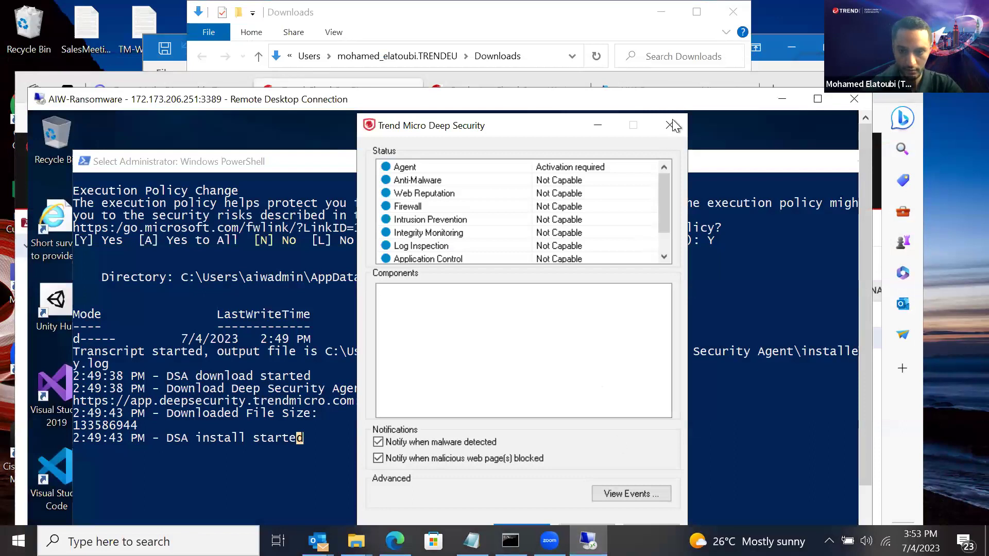
click(669, 125)
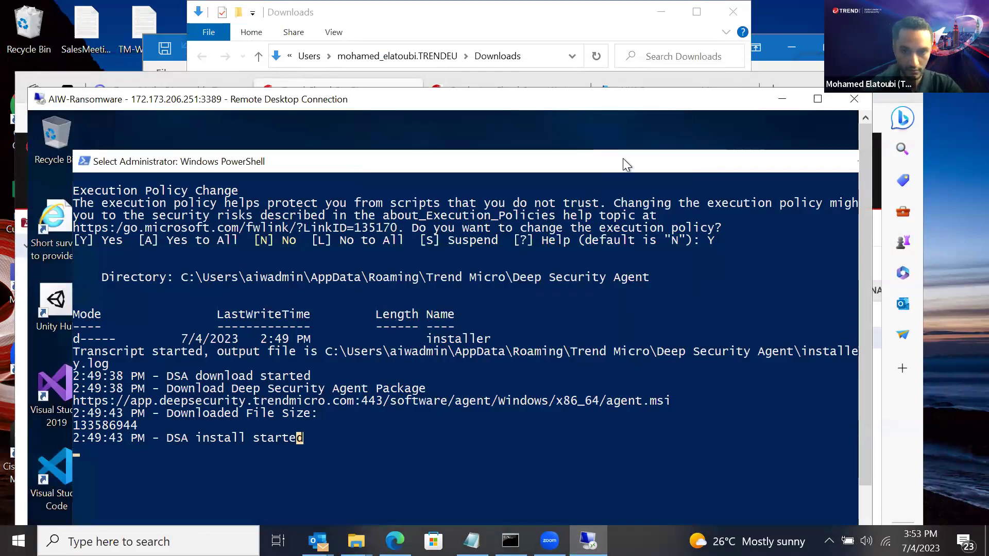
drag(530, 165, 514, 146)
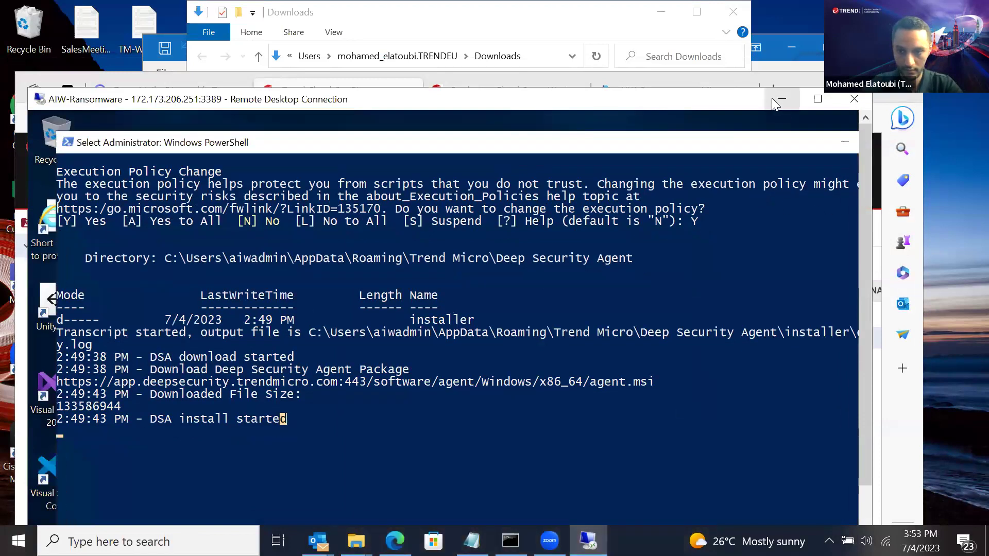
drag(865, 241, 862, 294)
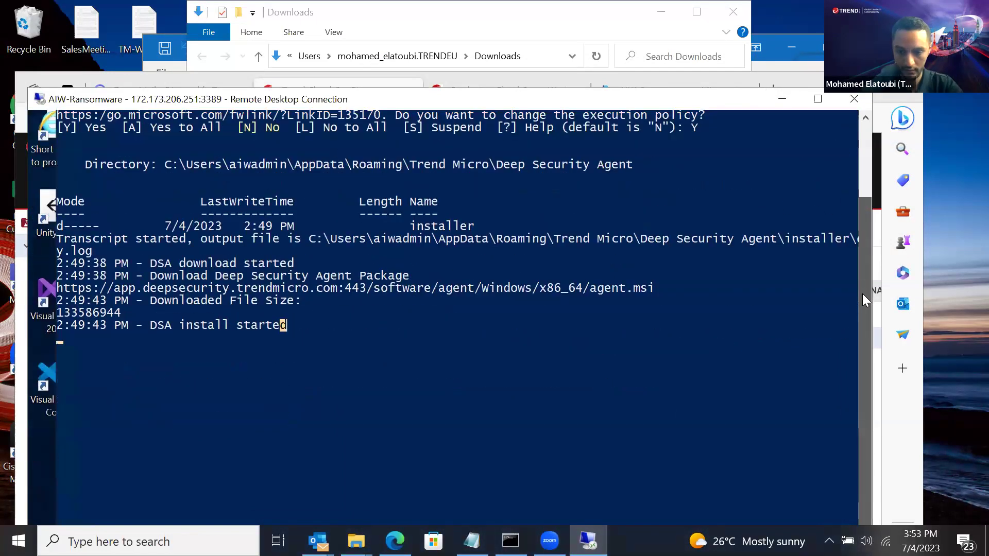
click(782, 99)
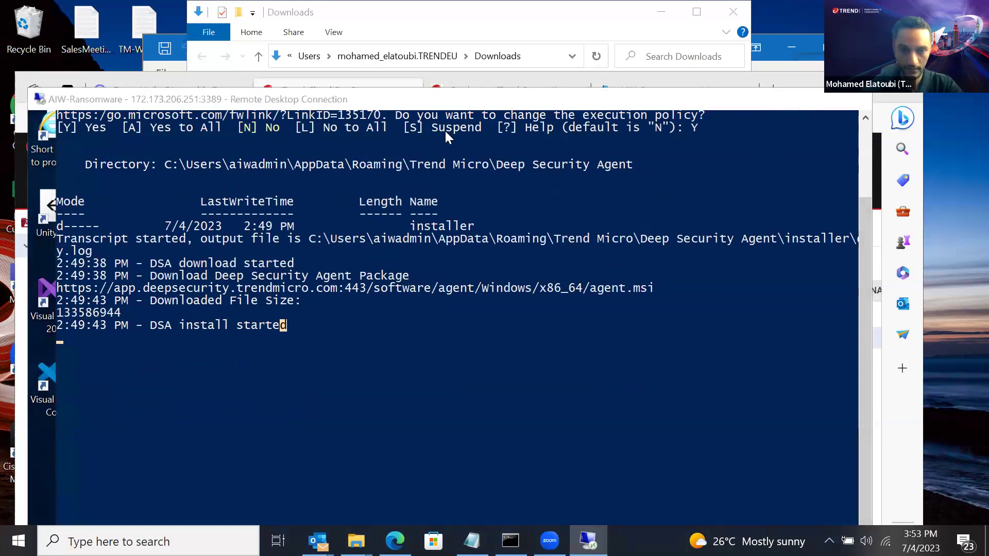
click(264, 200)
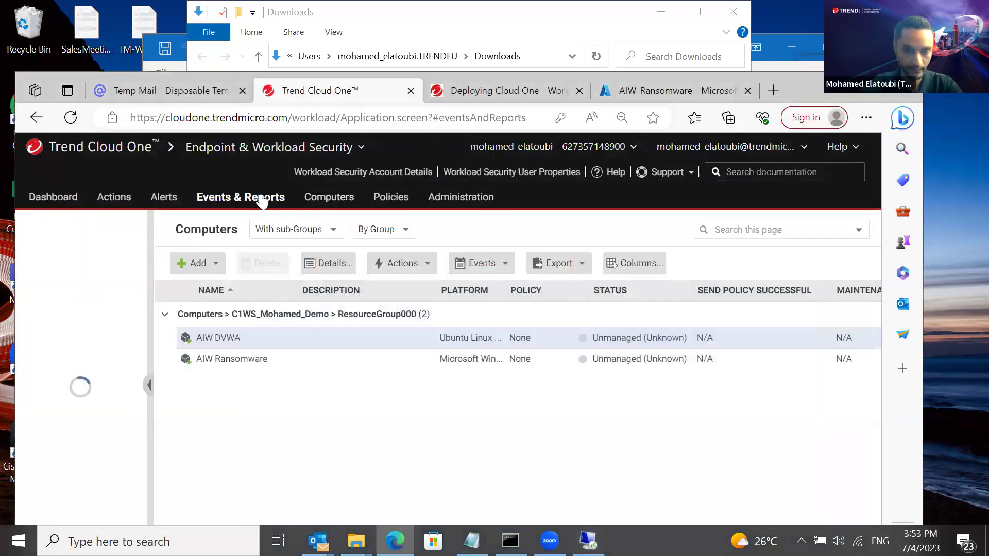
Refresh the Trend Cloud One Computers list, where both machines still show Unmanaged
click(324, 201)
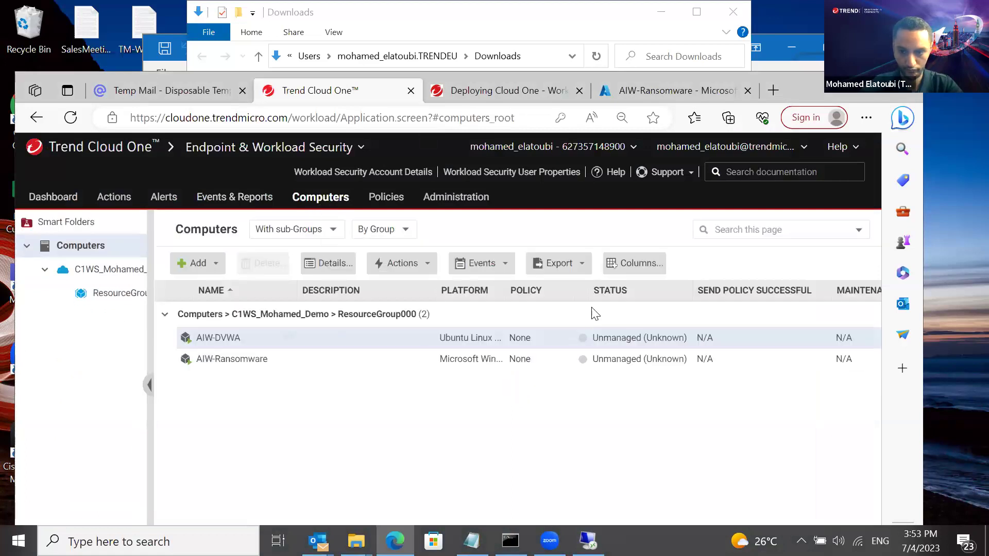
click(666, 92)
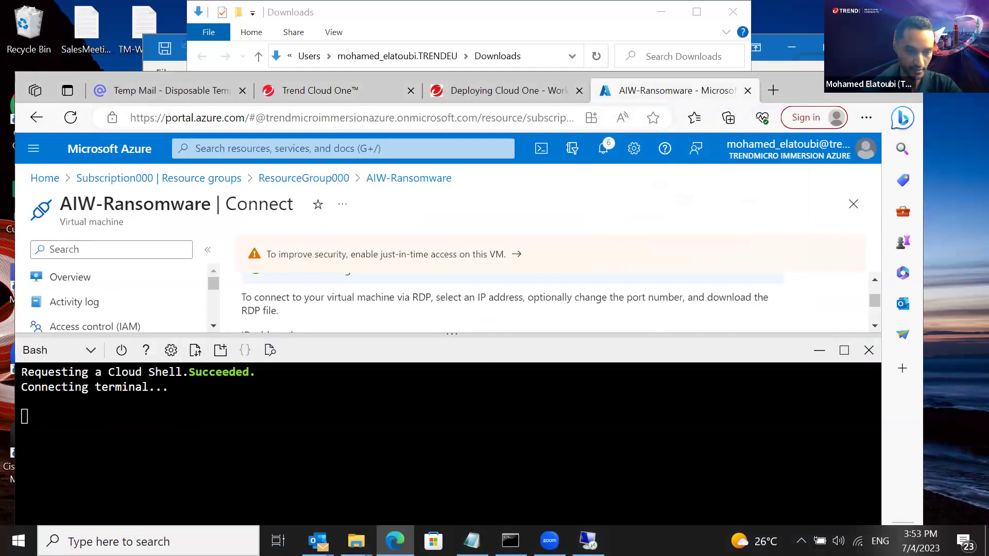
click(323, 96)
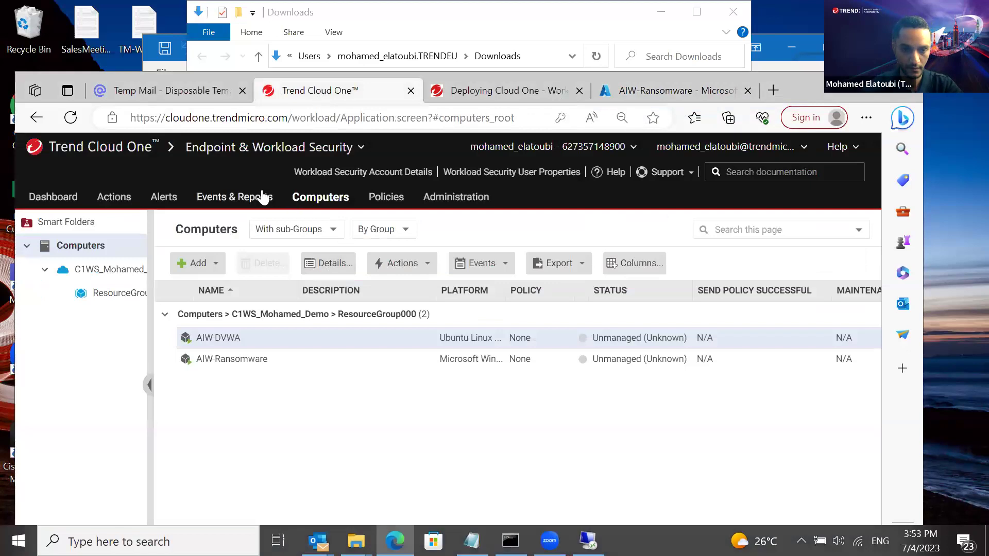
click(262, 197)
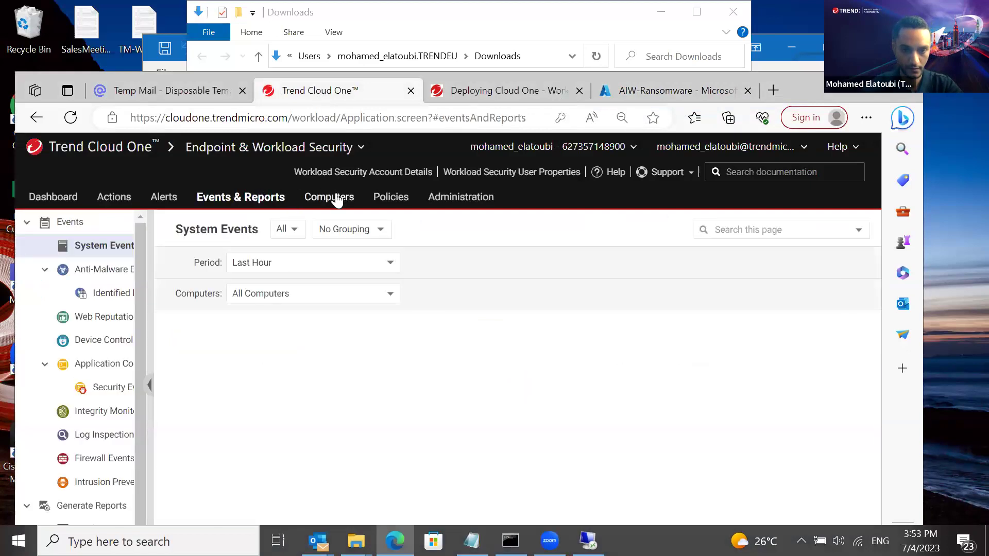
click(336, 196)
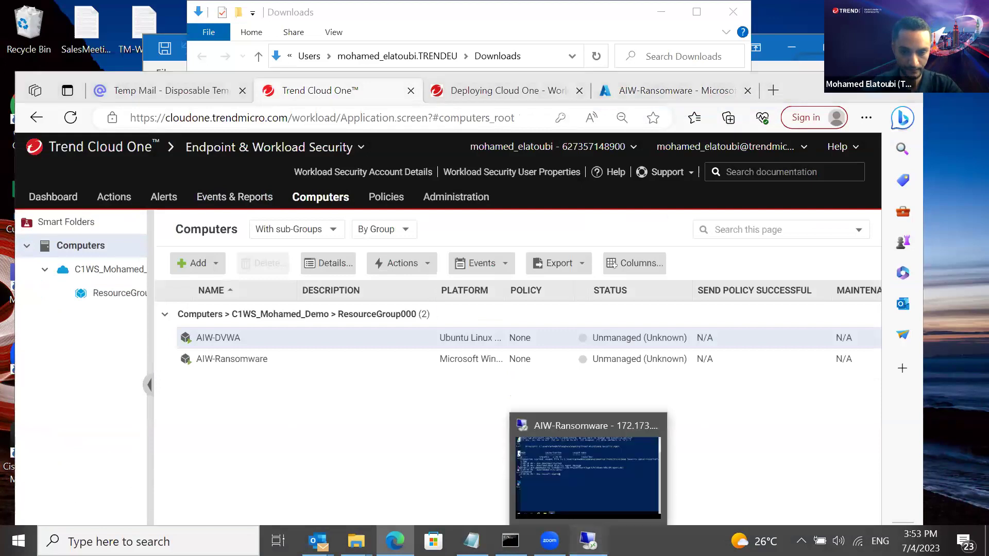
Check the agent install progress on the remote PowerShell window, then return to the deployment guide
click(587, 541)
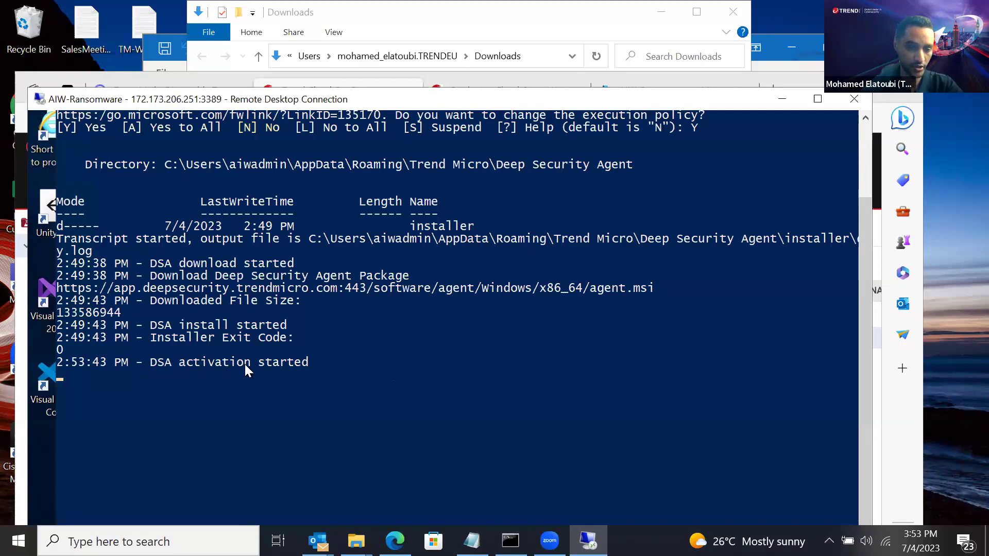
click(772, 99)
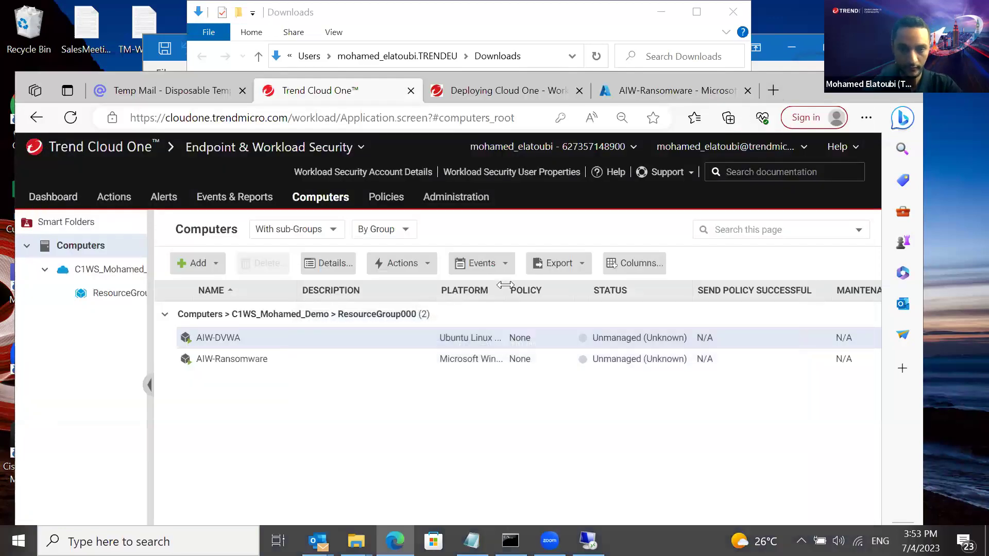
click(642, 94)
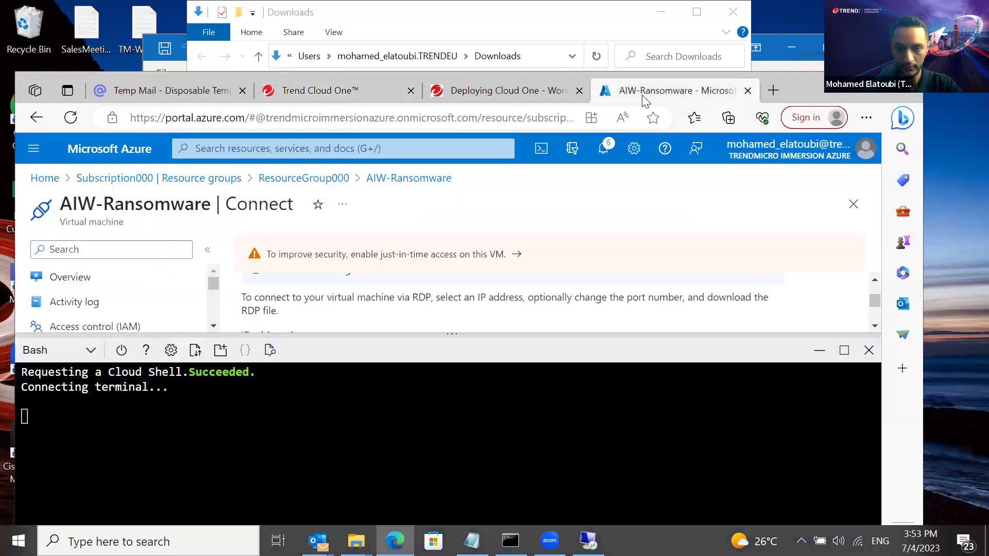
double_click(863, 96)
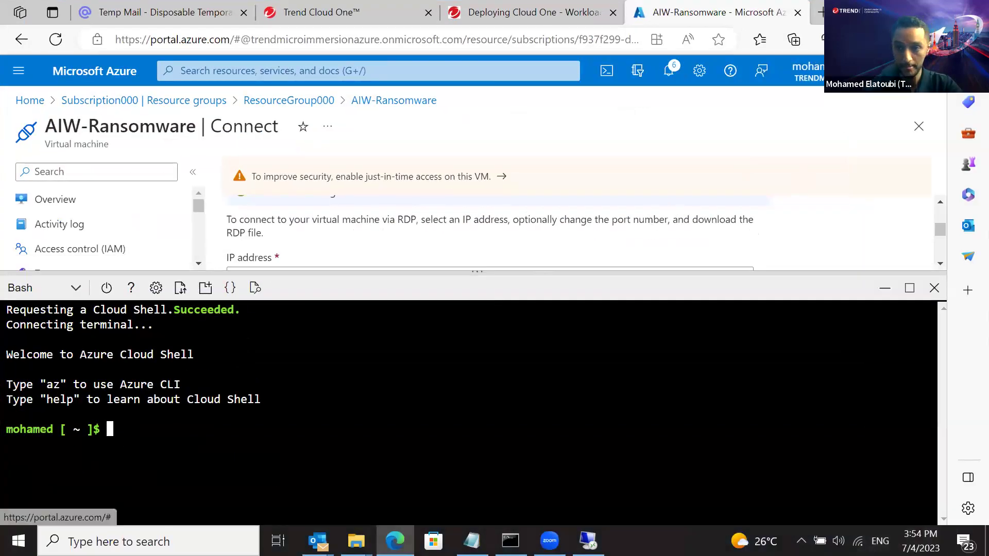
key(super+Down)
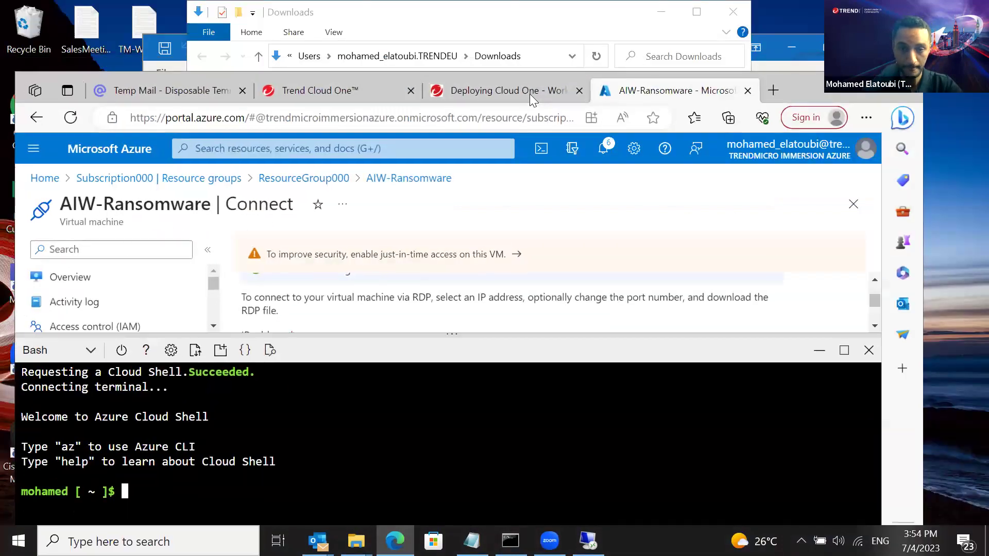
click(502, 91)
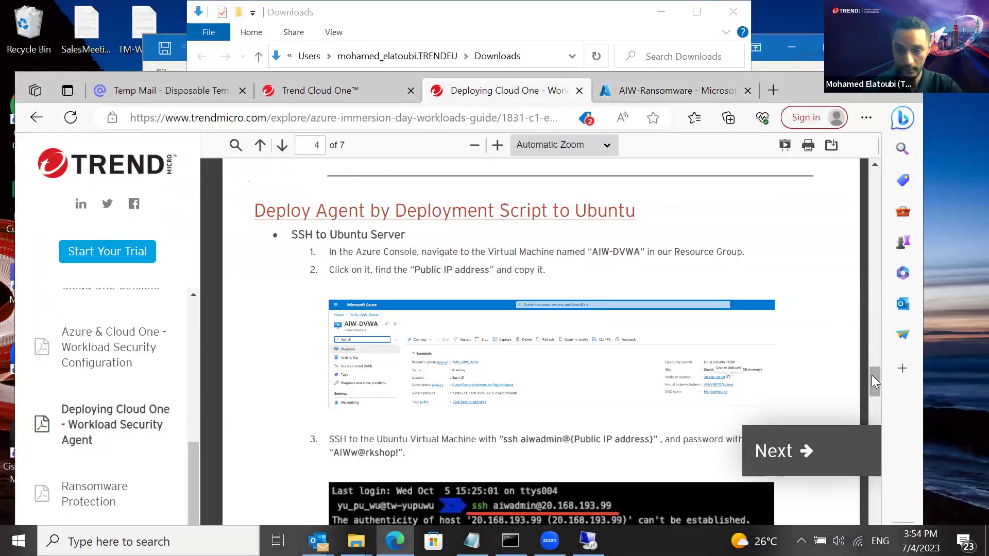
Read the guide's SSH-to-AIW-DVWA step, then show the Azure Cloud Shell page maximized
drag(871, 374, 874, 386)
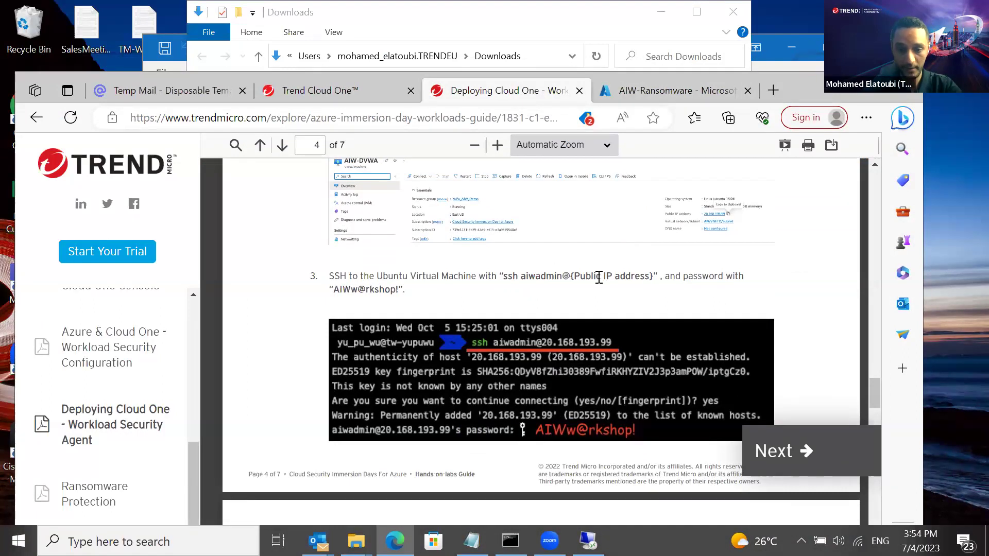
click(687, 93)
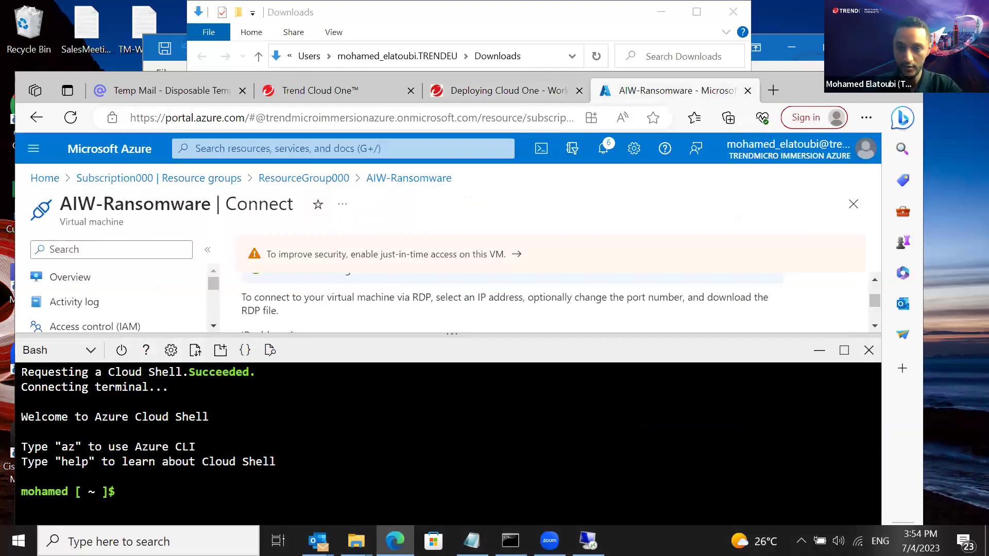
double_click(866, 96)
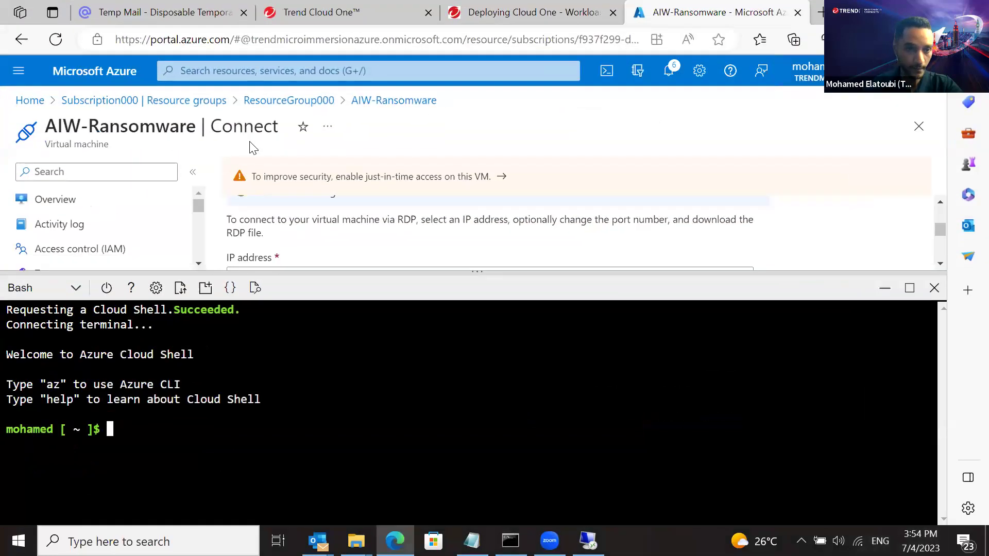
Open the AIW-DVWA virtual machine from ResourceGroup000
click(283, 103)
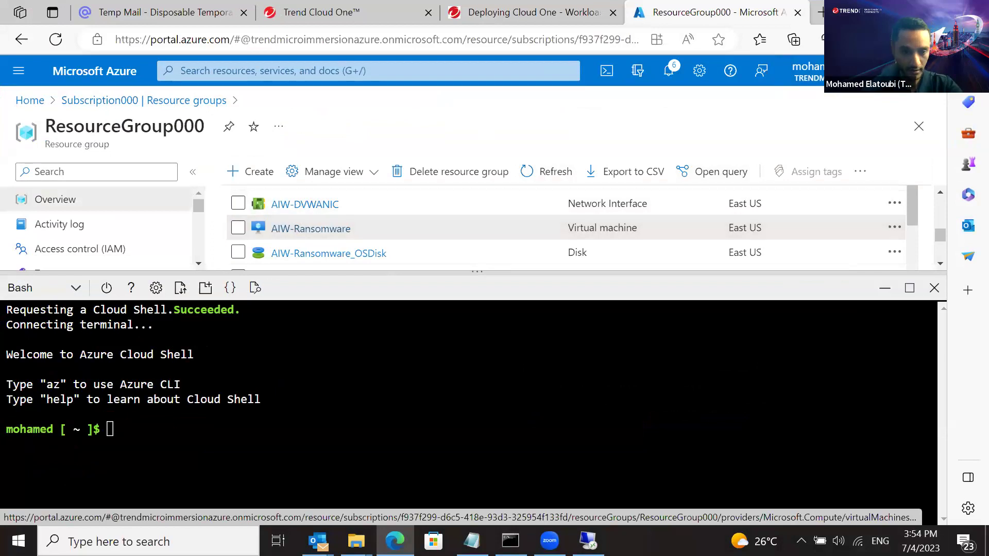
mouse_move(911, 202)
mouse_down()
mouse_move(914, 212)
mouse_move(915, 192)
mouse_up()
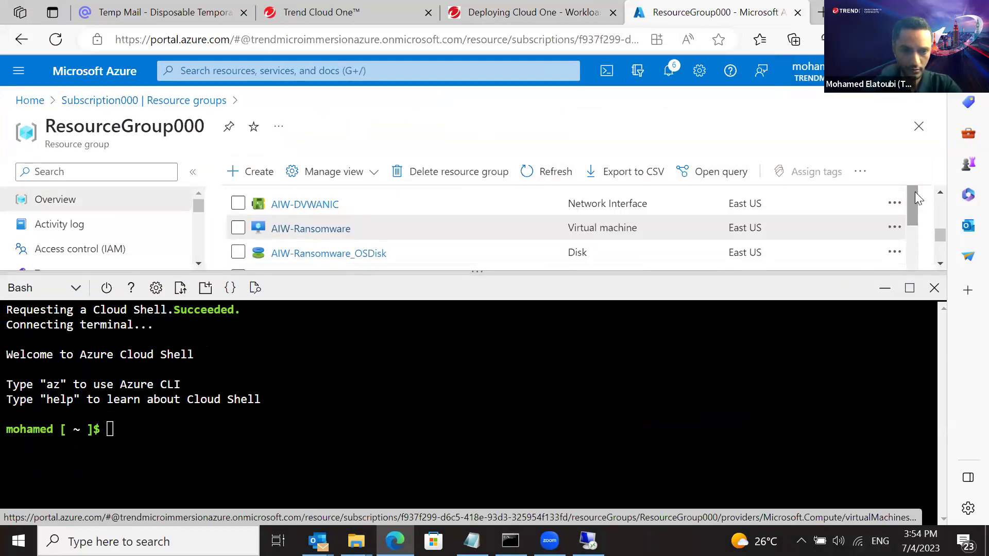
drag(939, 235, 938, 226)
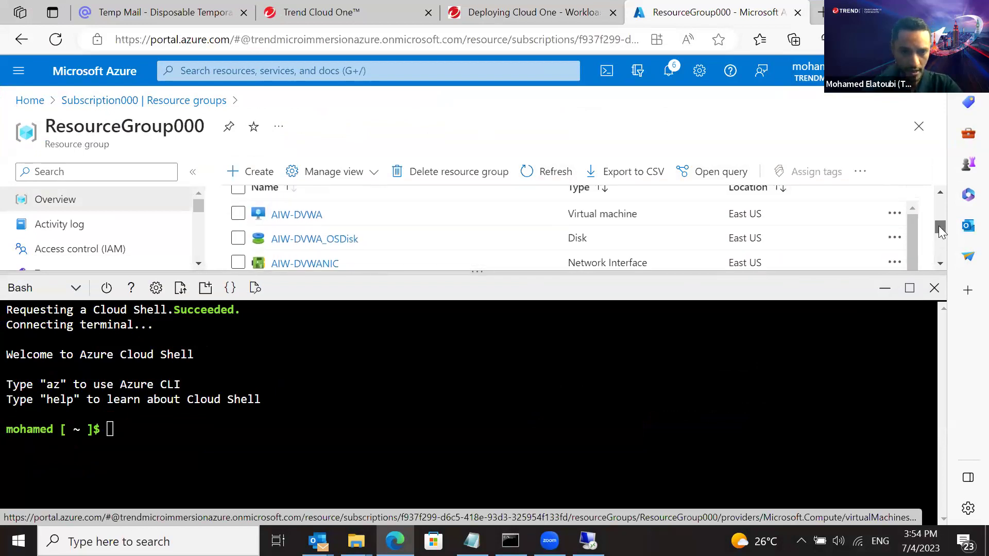
click(297, 222)
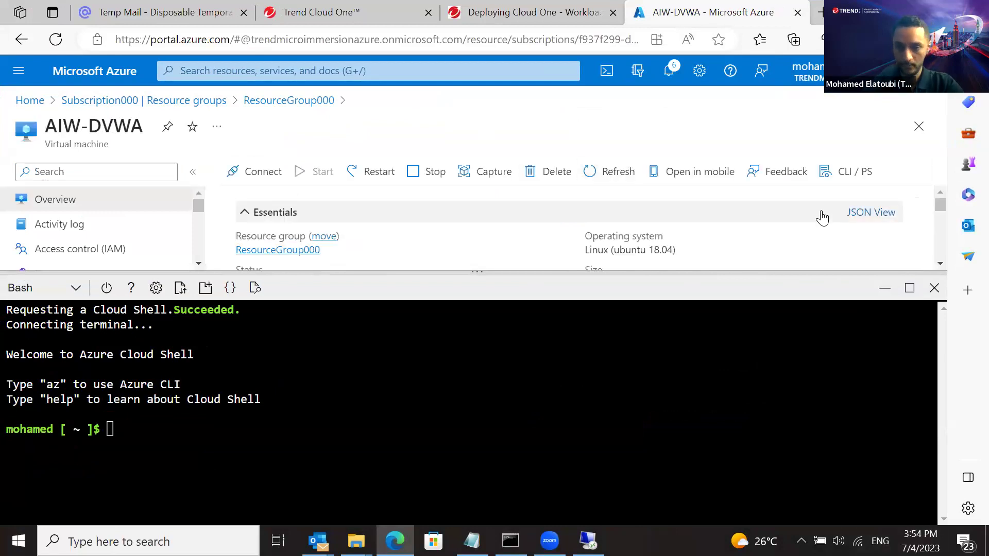
drag(940, 265, 939, 265)
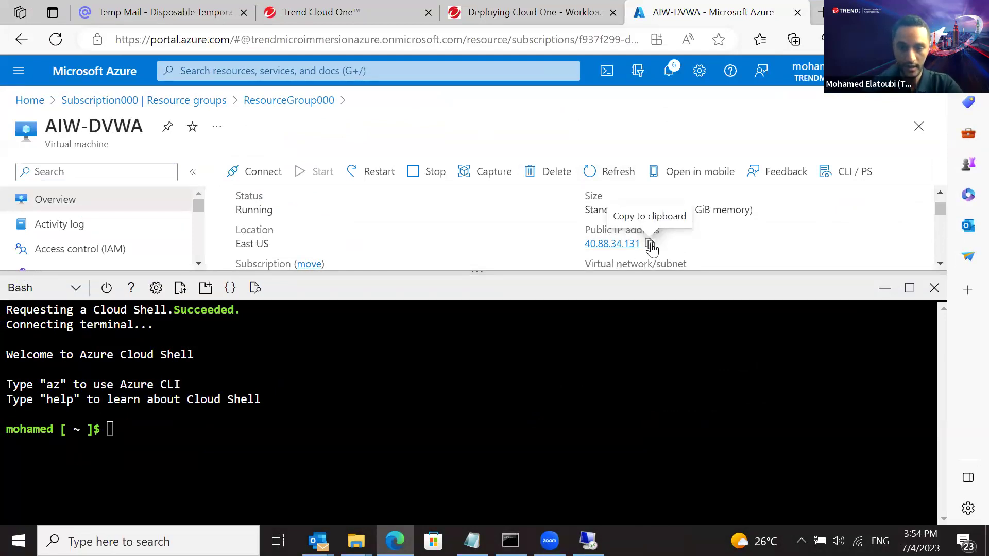
Copy AIW-DVWA's public IP 40.88.34.131 into the Notepad notes
click(650, 245)
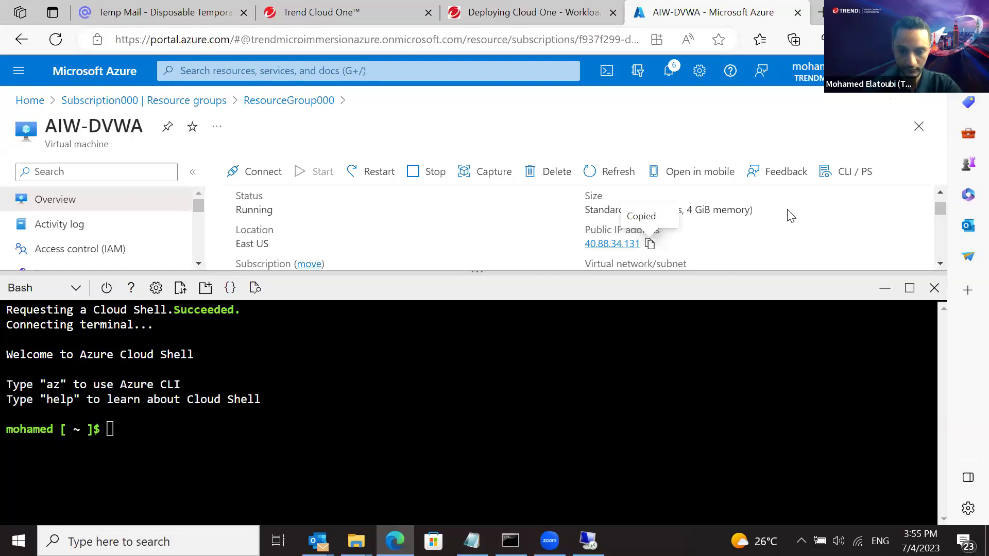
click(472, 540)
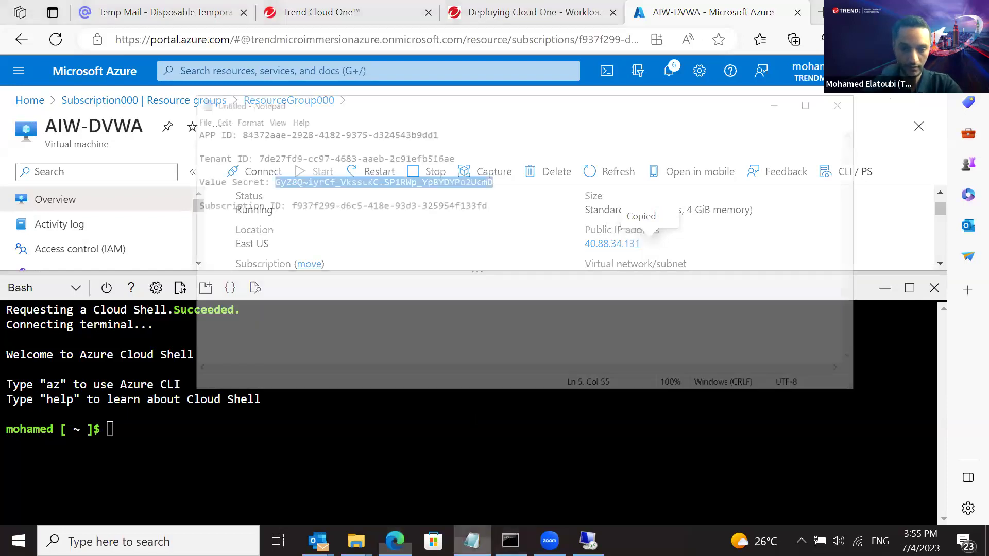
click(558, 205)
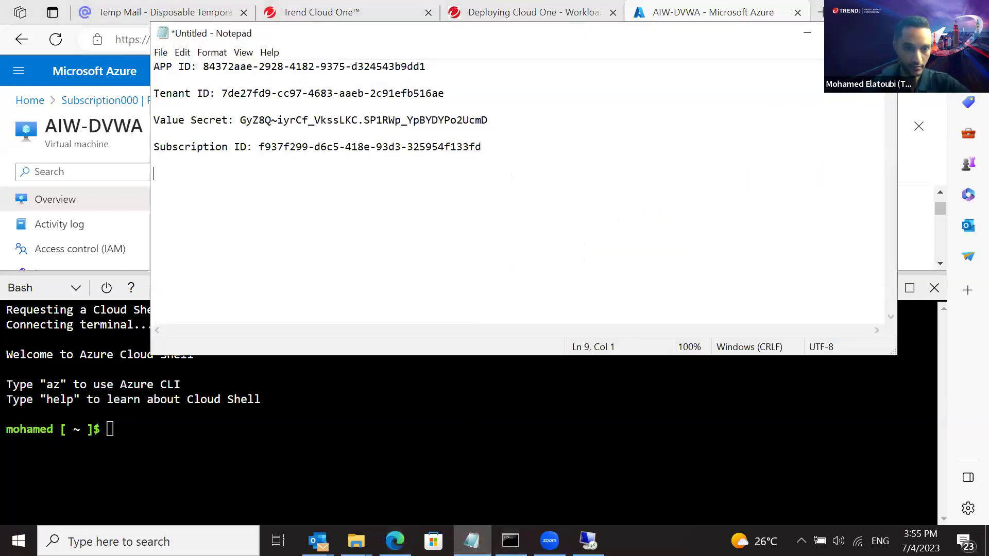
key(ctrl+v)
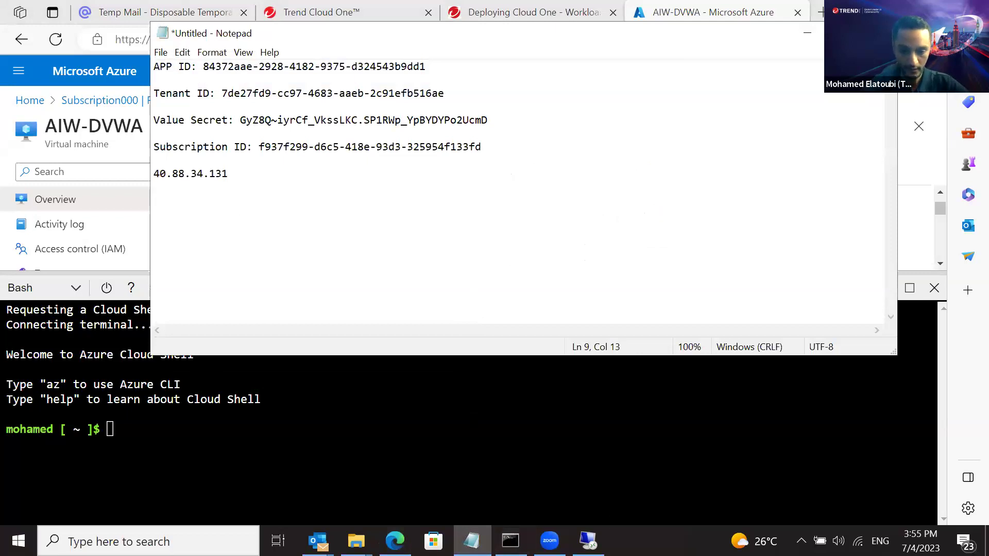
click(472, 541)
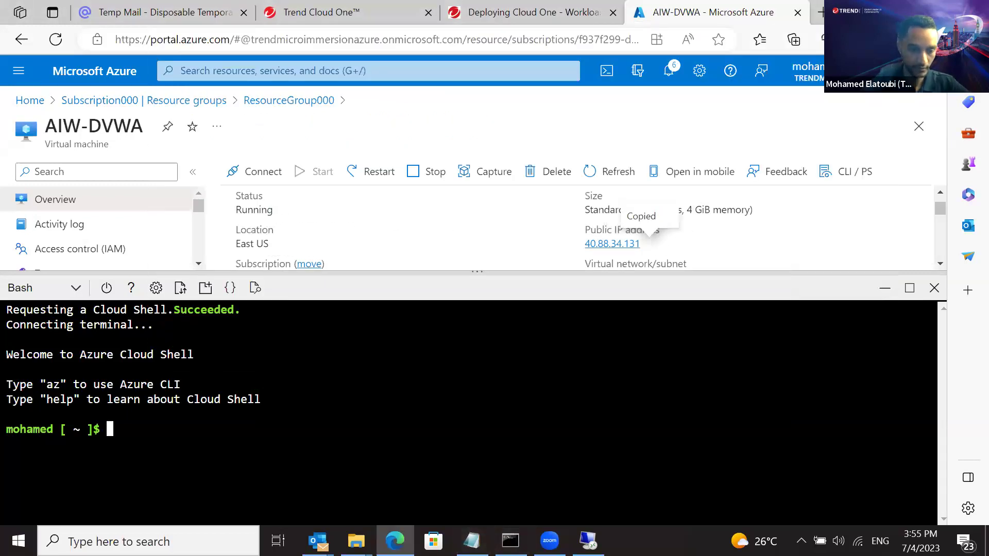
SSH as aiwadmin to the VM's public IP 40.88.34.131 and accept its host key with 'yes'
text(ss)
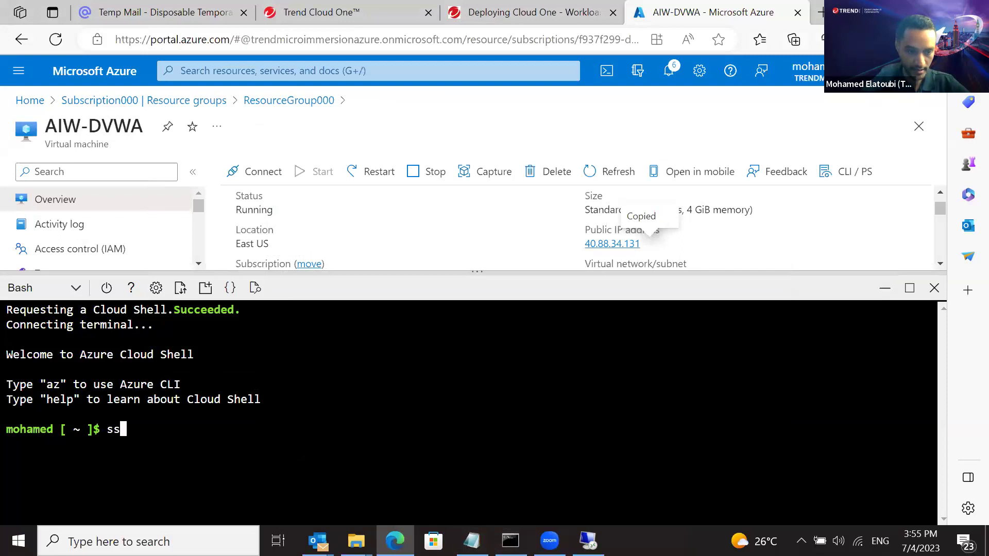
text(h aiw)
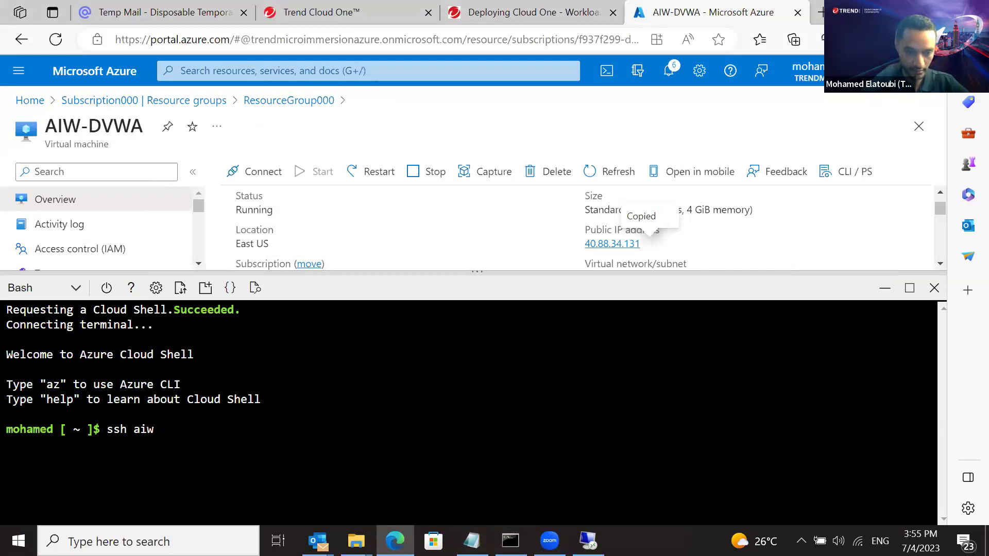
text(admin)
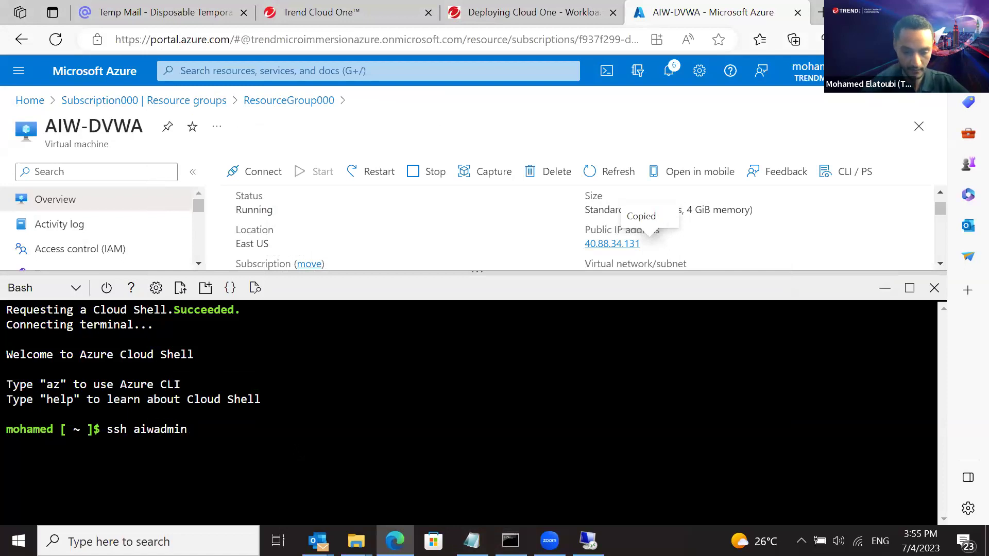
text(@)
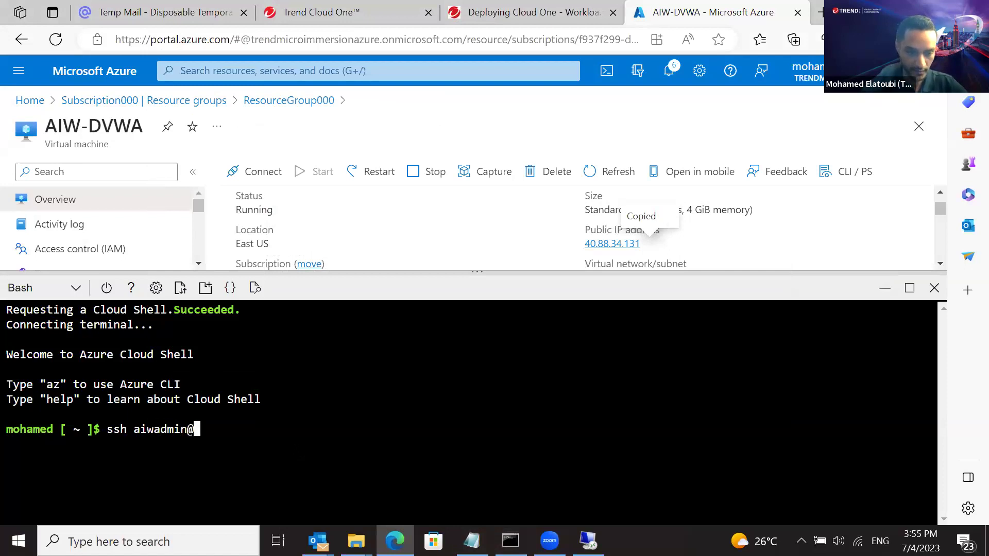
right_click(296, 448)
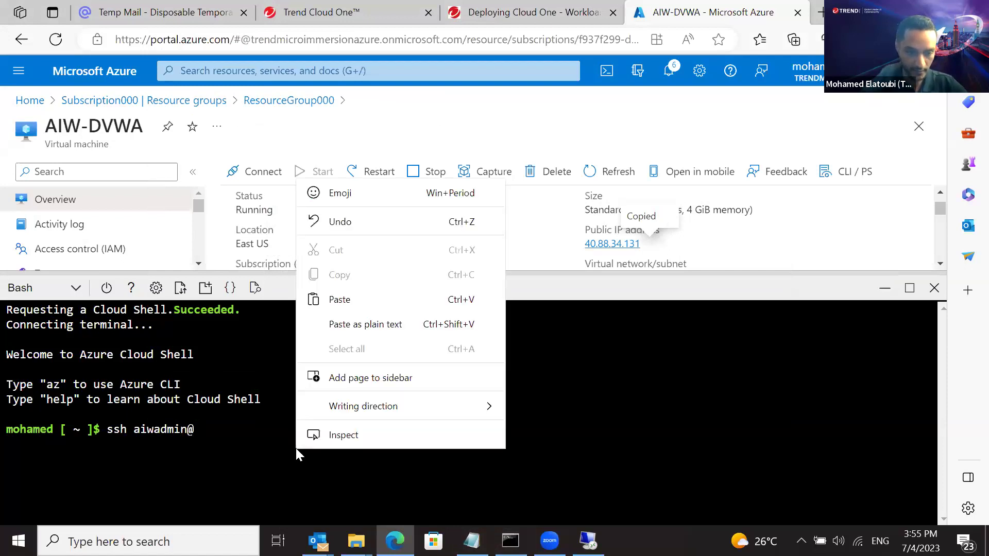
click(340, 300)
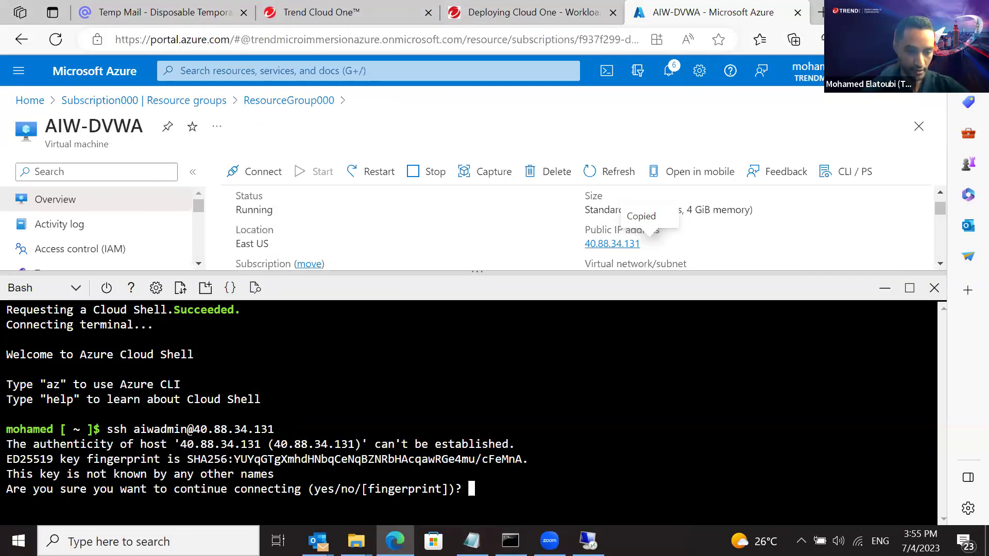
text(yes)
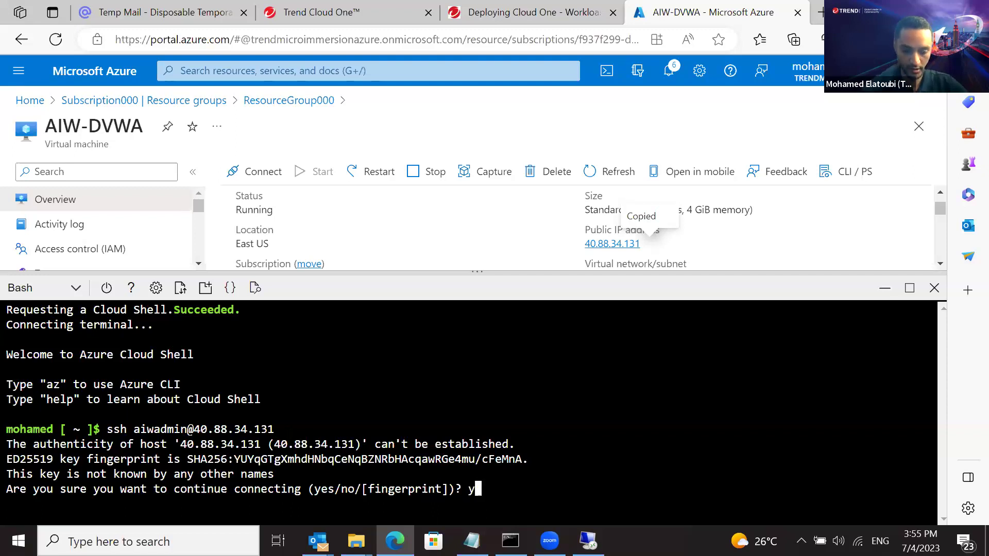
key(Return)
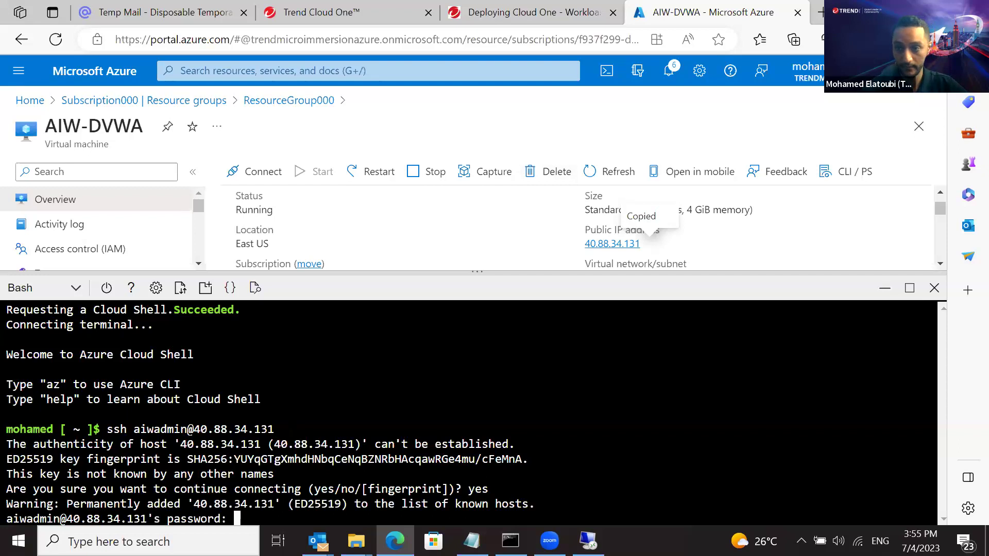
key(super+Down)
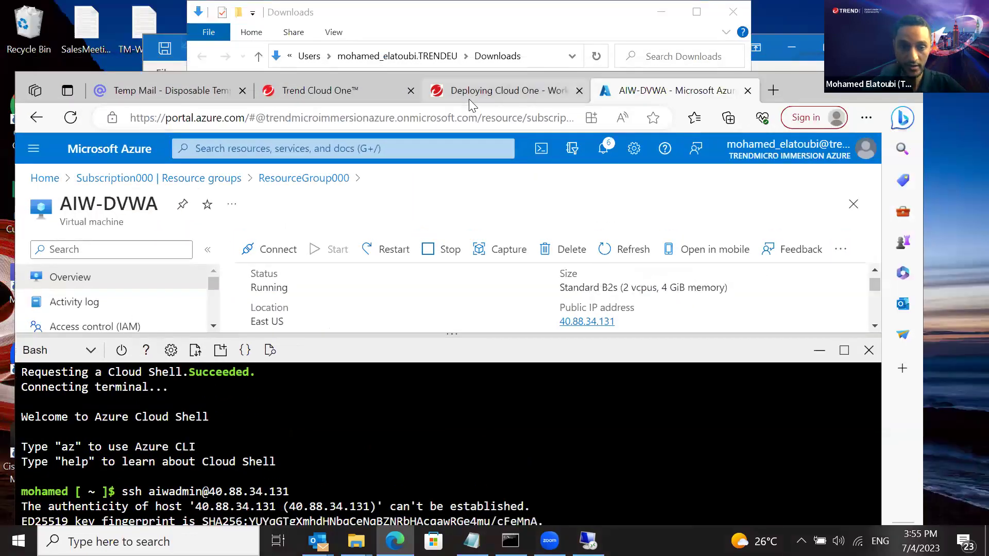
Copy the VM password from the Deploying Cloud One lab guide, then return to the Azure Cloud Shell tab
click(469, 97)
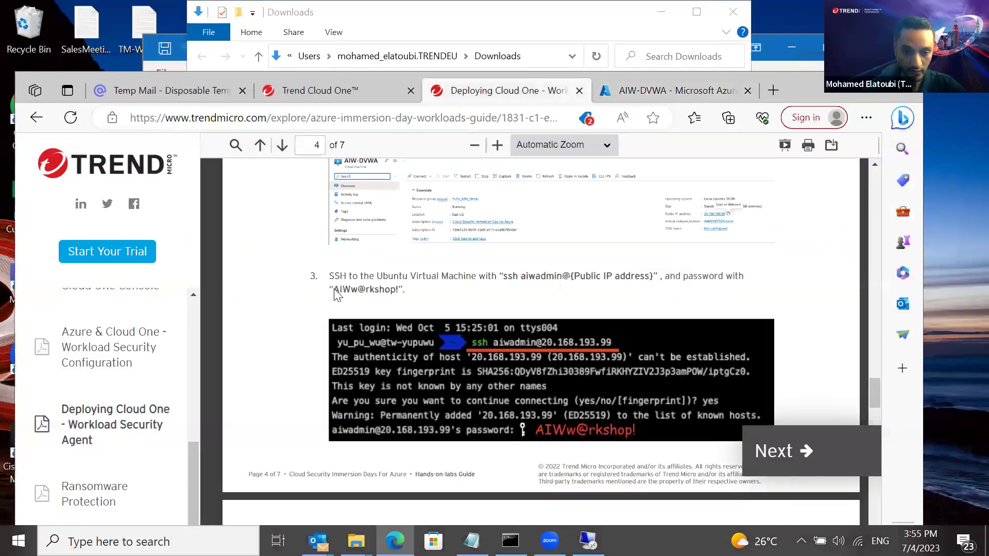
drag(332, 289, 399, 298)
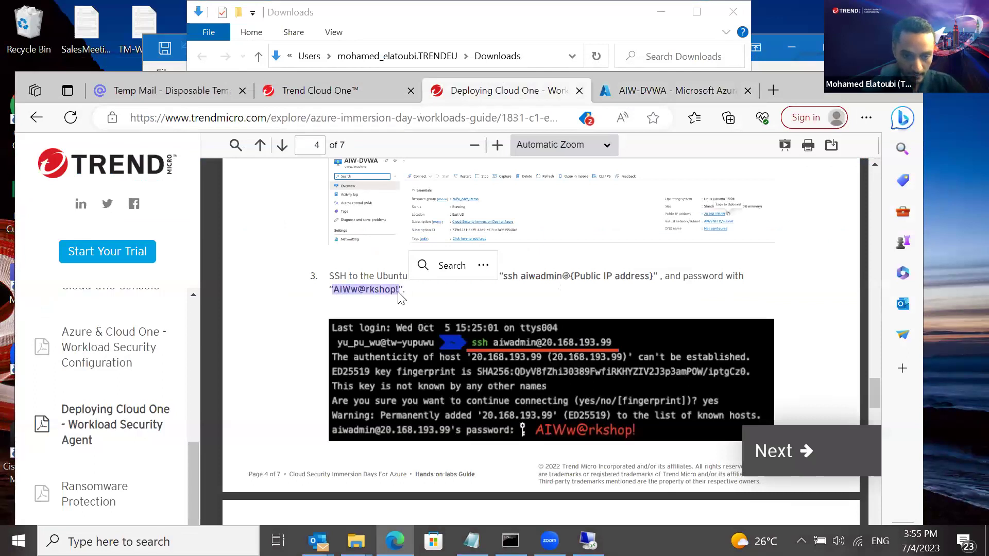
right_click(382, 290)
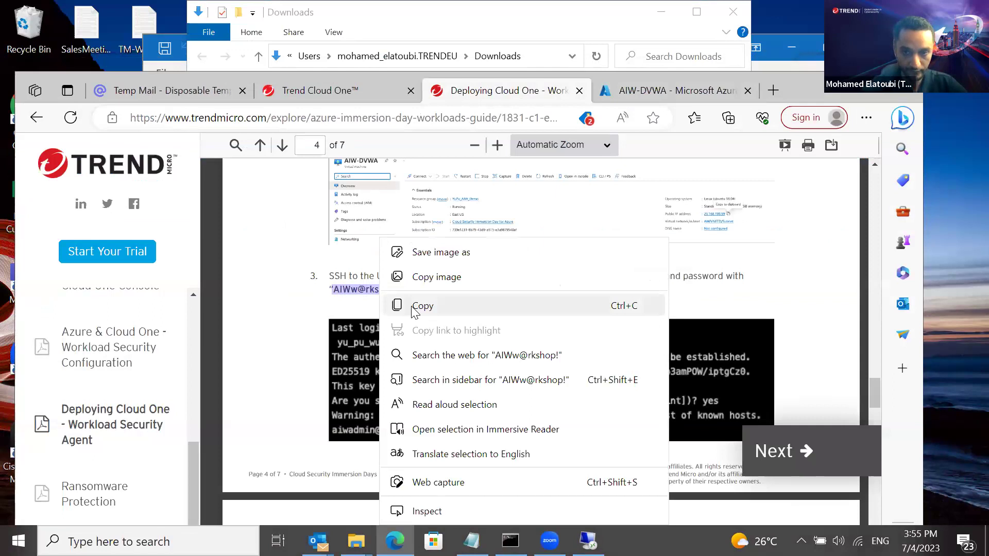
click(414, 308)
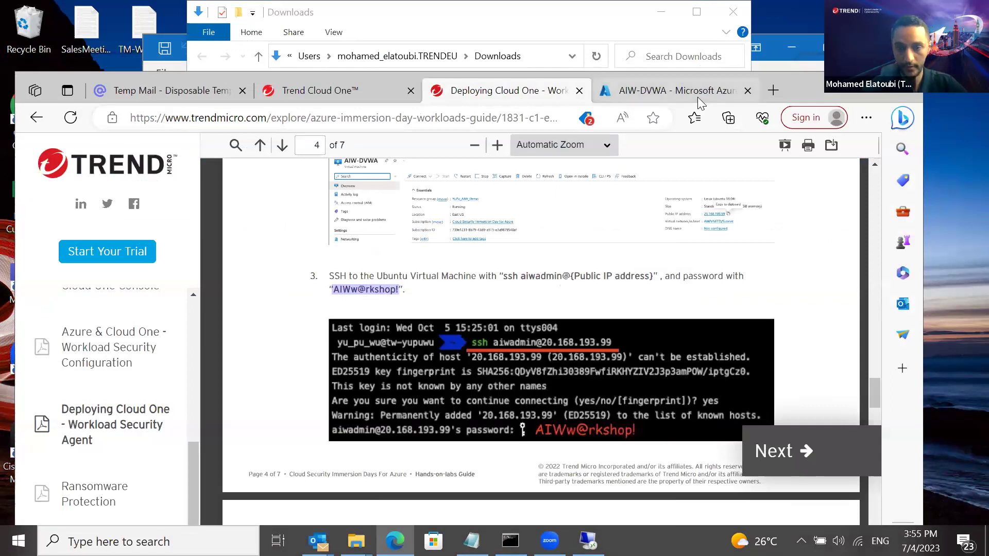
click(697, 95)
key(super+Up)
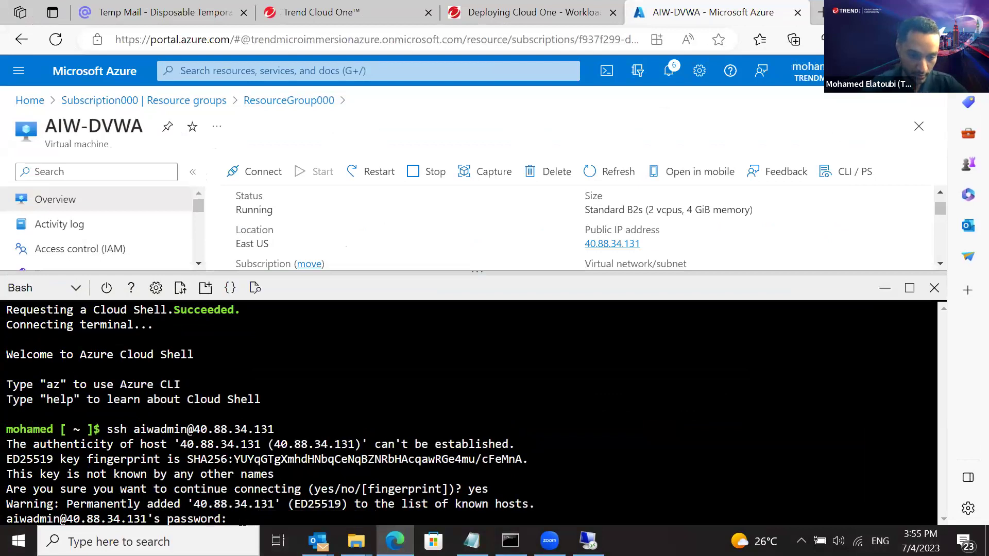
Paste the copied password at the SSH prompt to reach the aiwadmin@AIW-DVWA shell
right_click(240, 522)
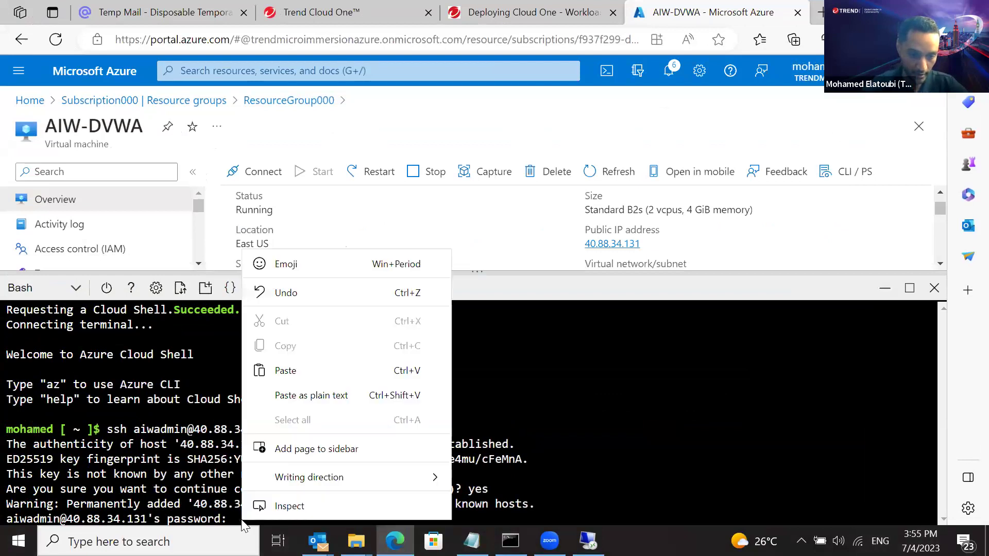
click(336, 378)
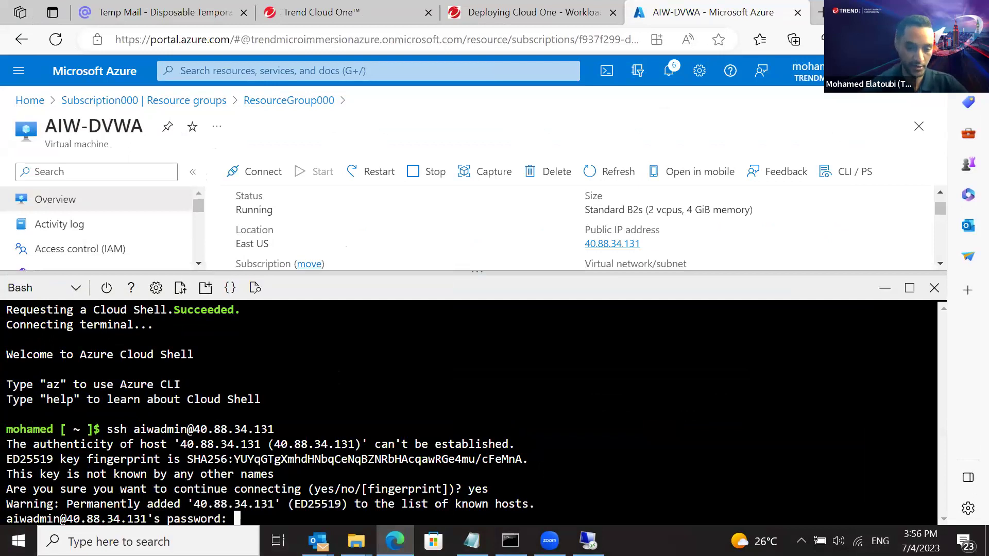
key(Return)
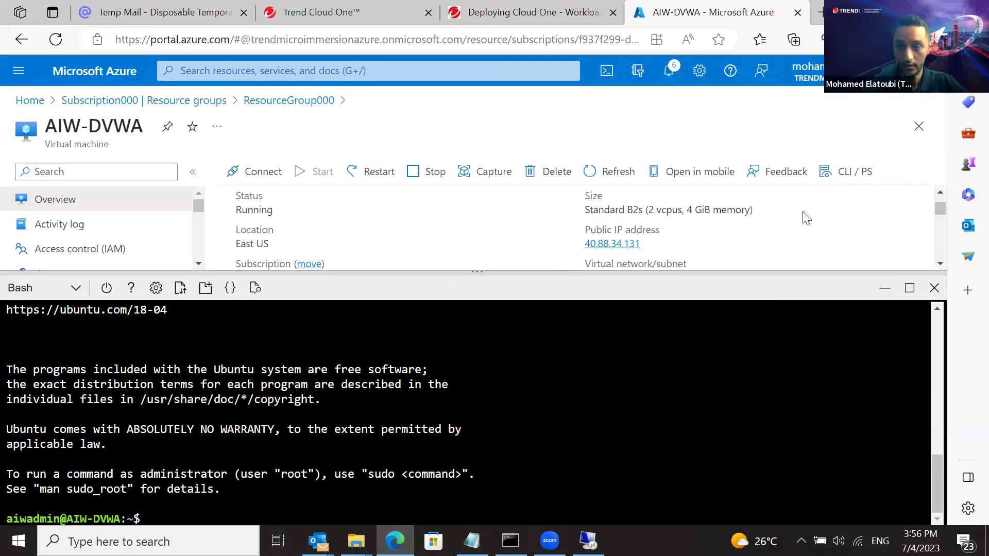
click(959, 11)
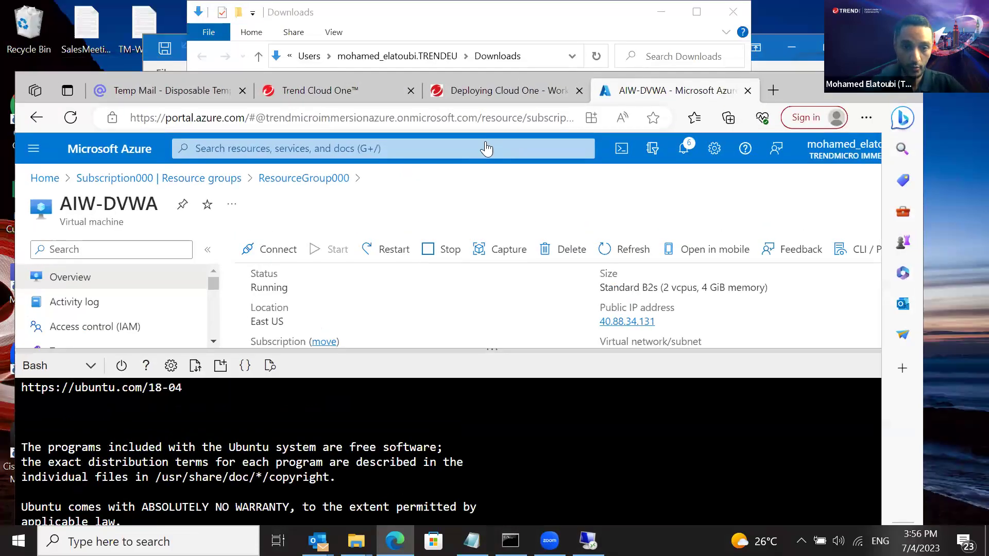
On the Trend Cloud One Computers page, choose Support ▸ Deployment Scripts
click(329, 93)
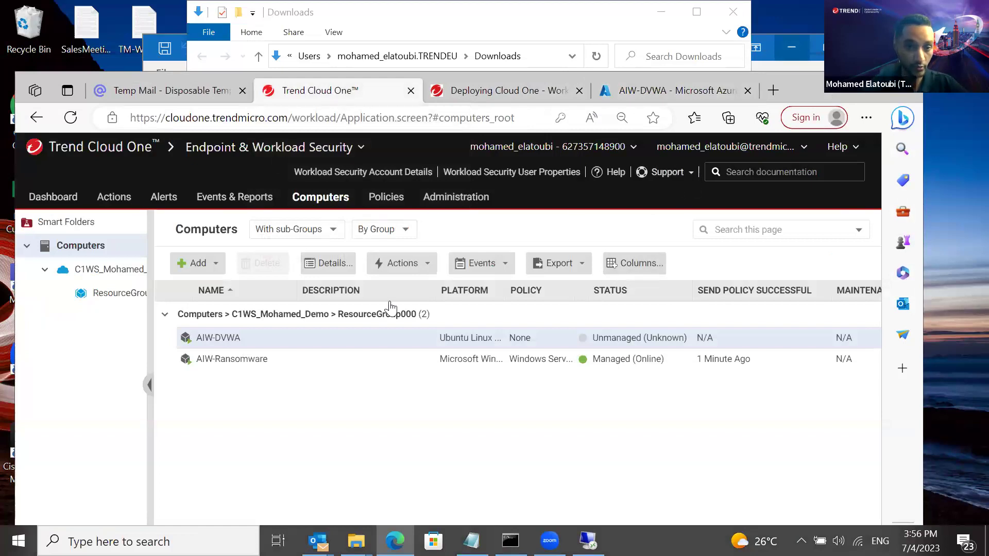
click(693, 173)
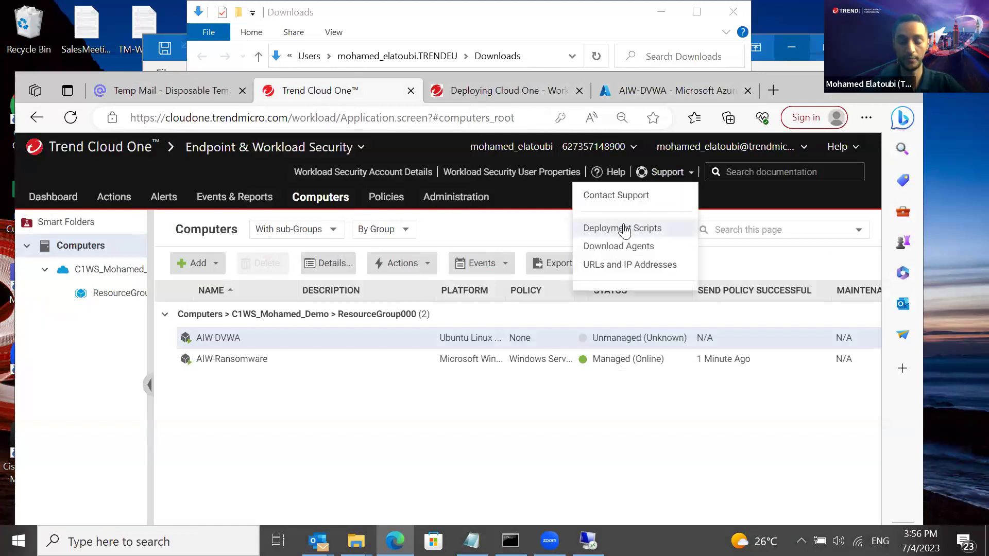
click(623, 228)
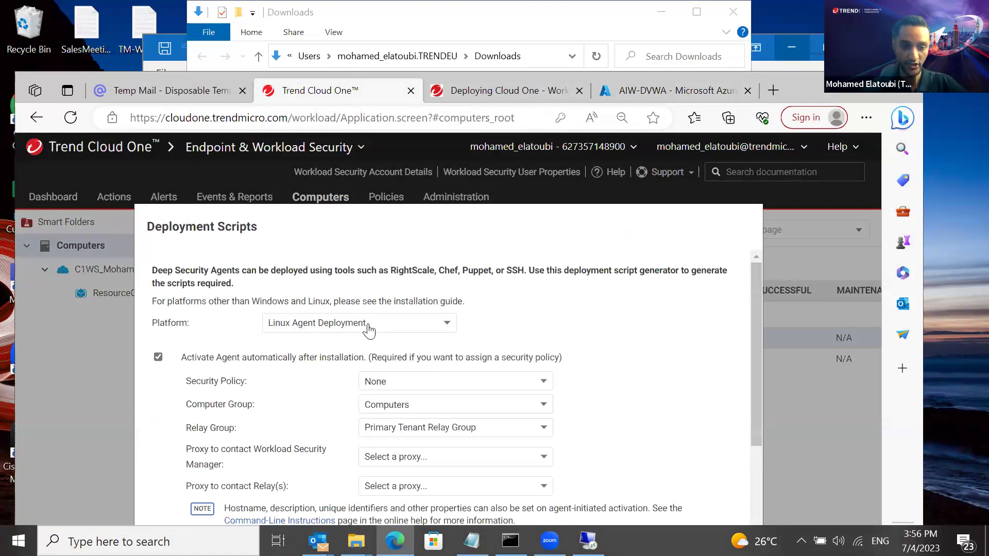
Set the deployment script's Security Policy to Base Policy ▸ Linux Server
click(474, 384)
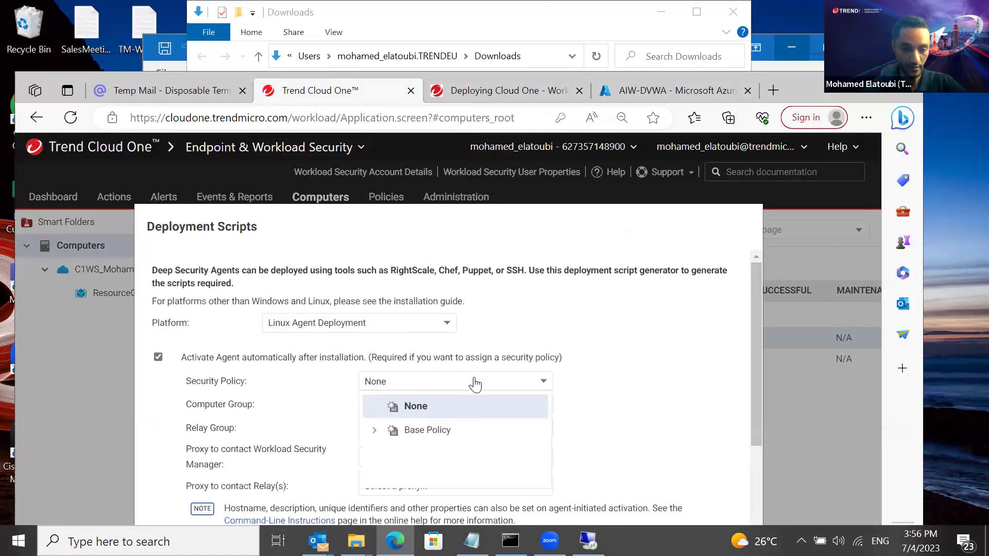
click(375, 430)
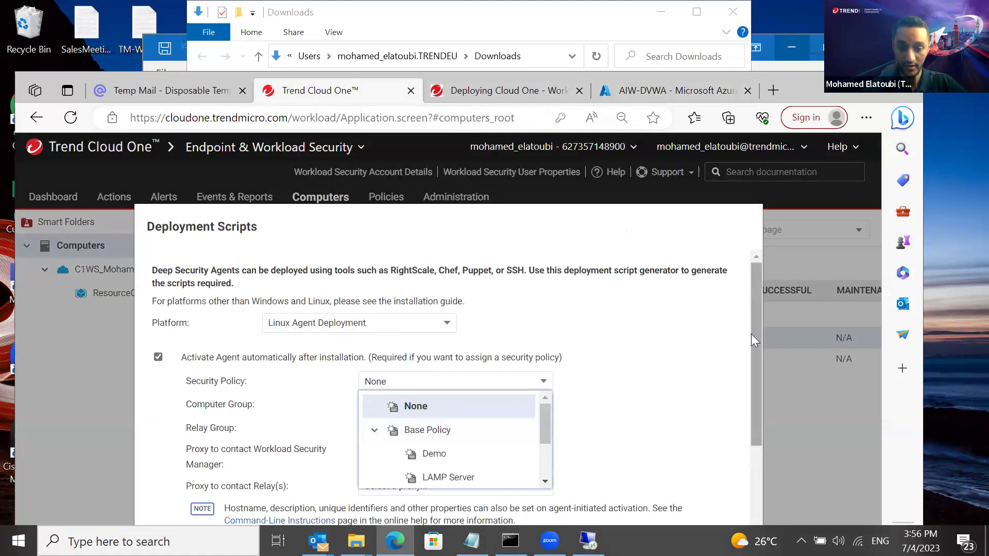
scroll(751, 334, down, 2)
drag(545, 416, 546, 453)
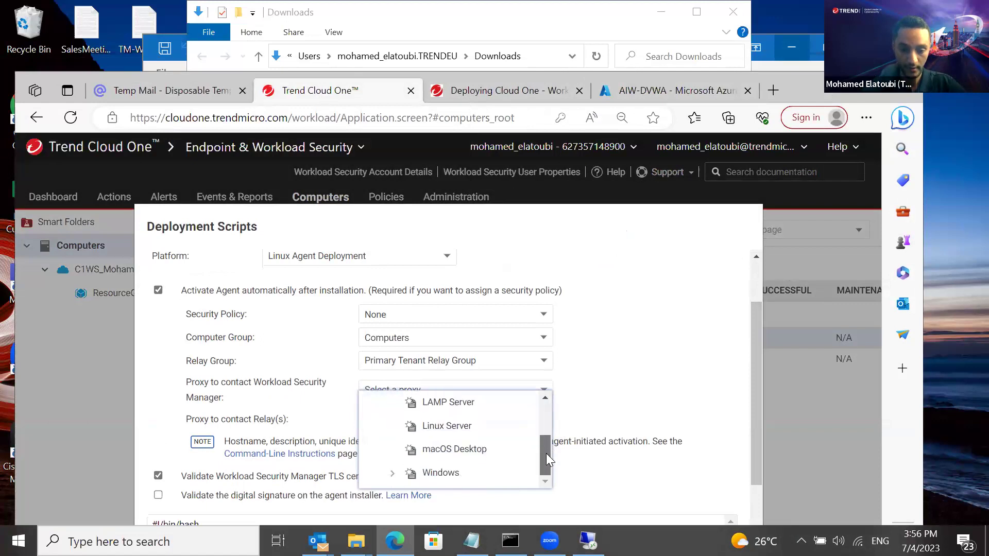
click(461, 428)
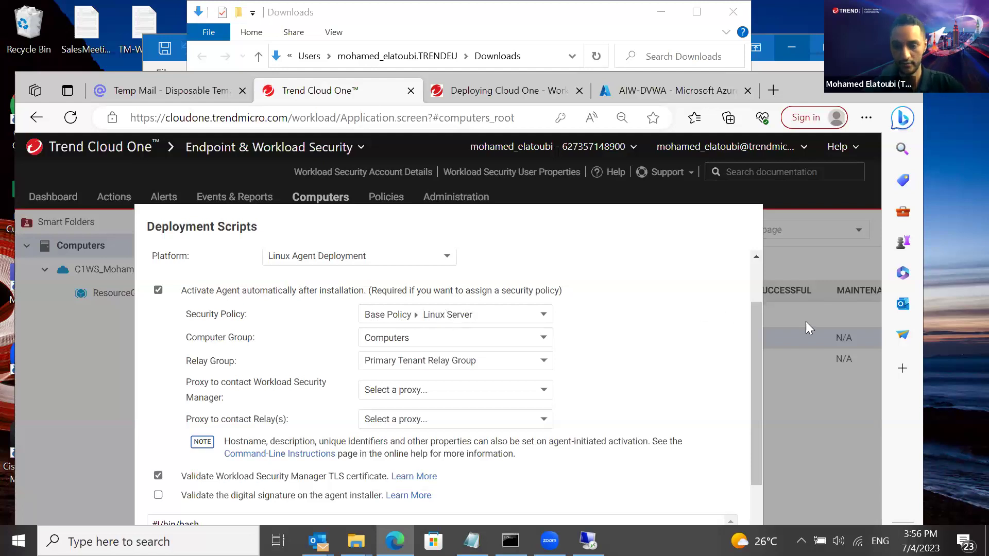
Copy the generated Linux agent deployment script (policyid:4) to the clipboard
double_click(861, 98)
drag(784, 247, 786, 335)
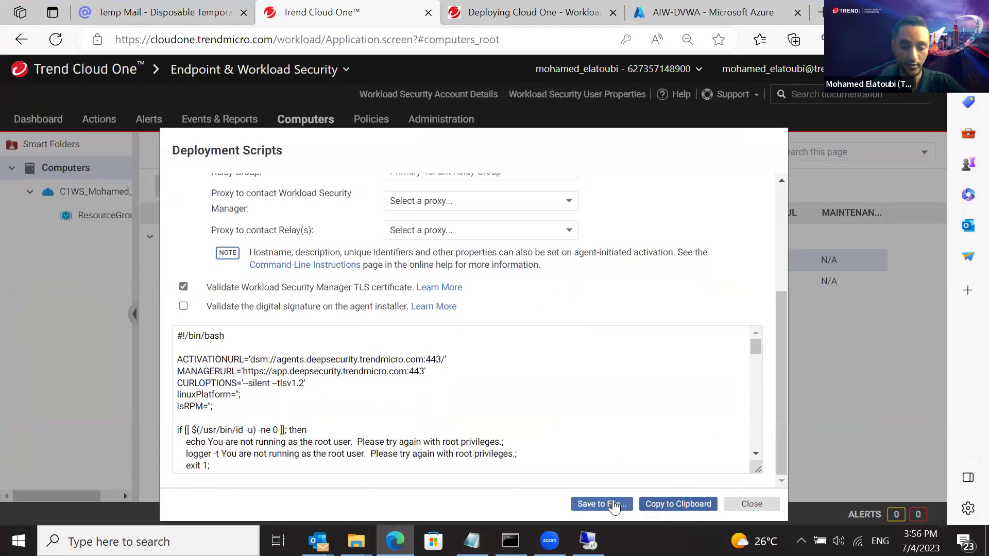
click(658, 505)
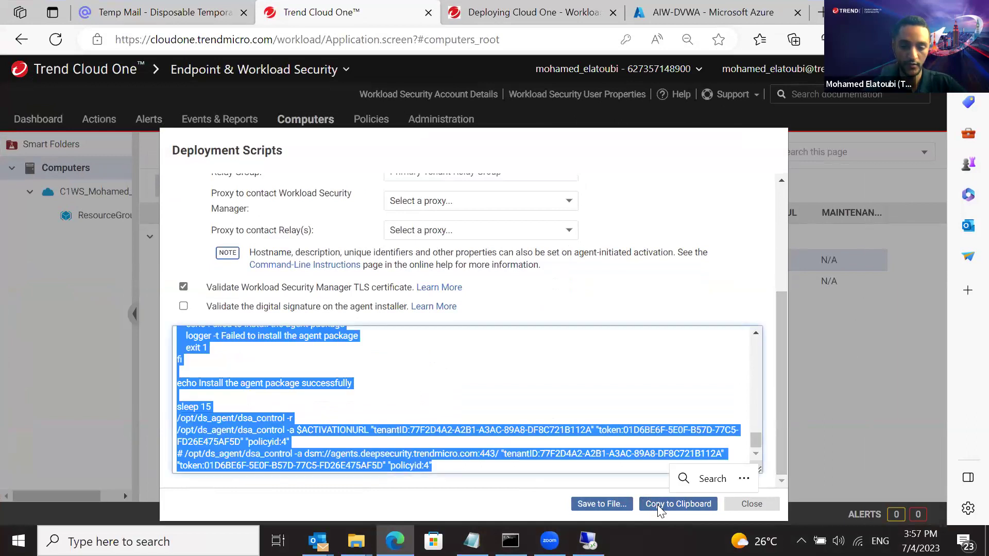
click(657, 505)
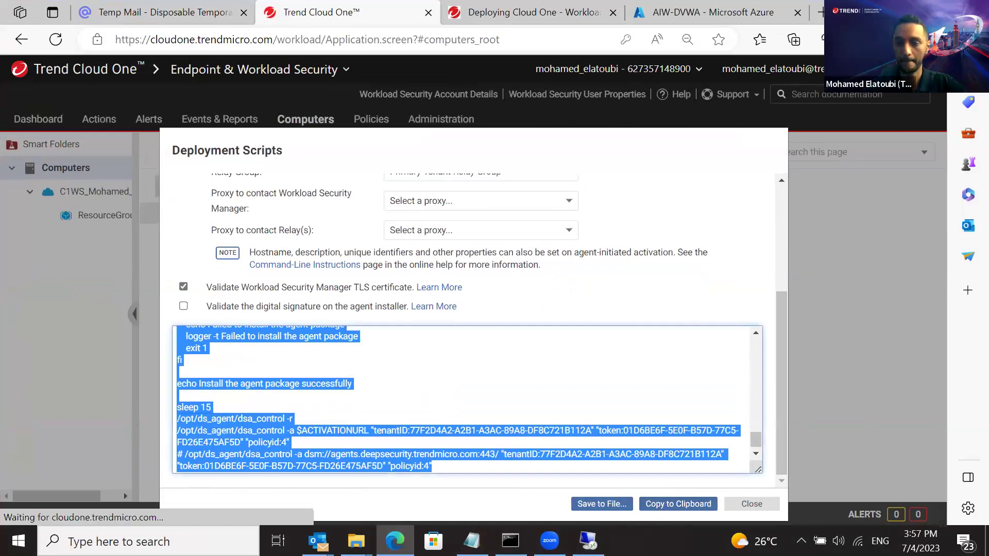
key(super+Down)
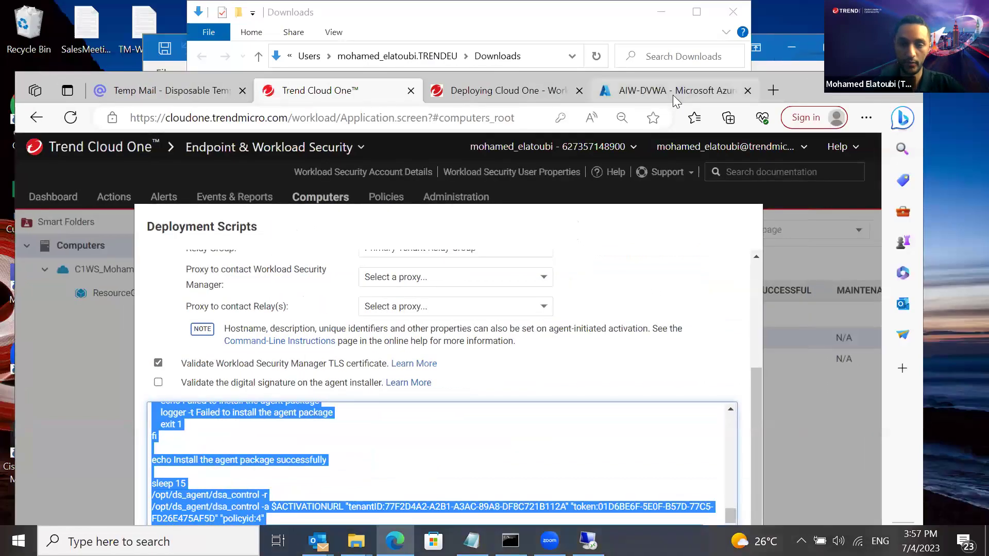
Read the lab guide's page 6 nano deploy.sh step, then go back to Azure Cloud Shell
click(521, 90)
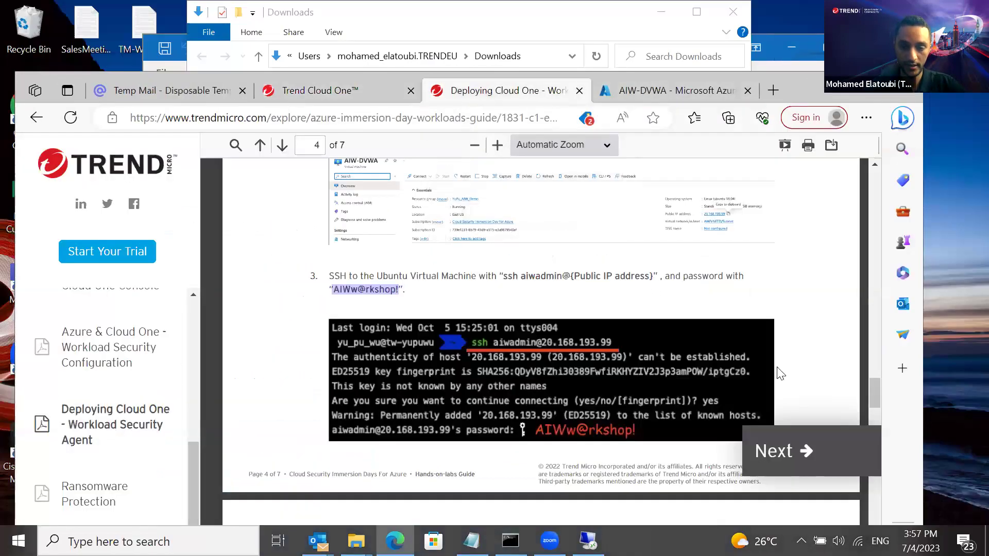
drag(872, 386, 872, 487)
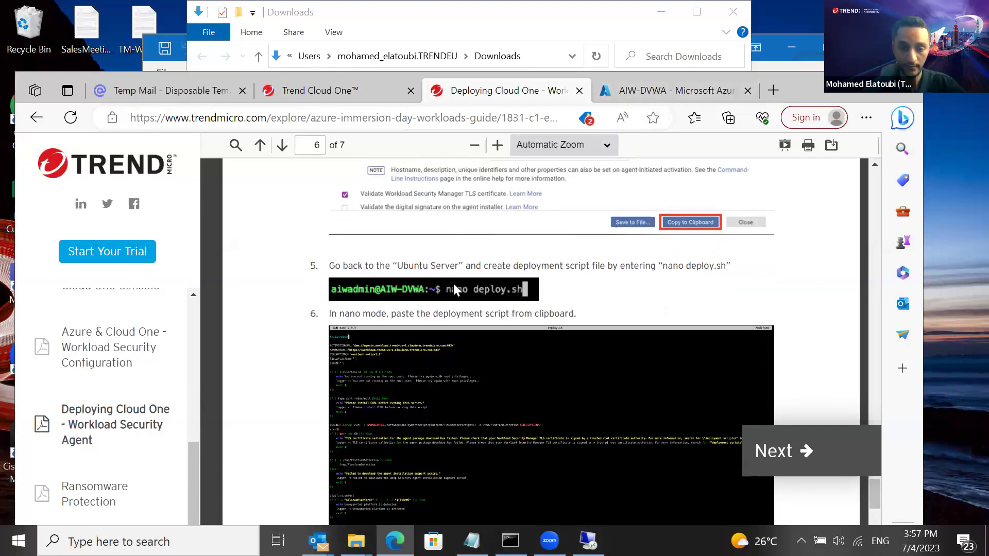
click(671, 92)
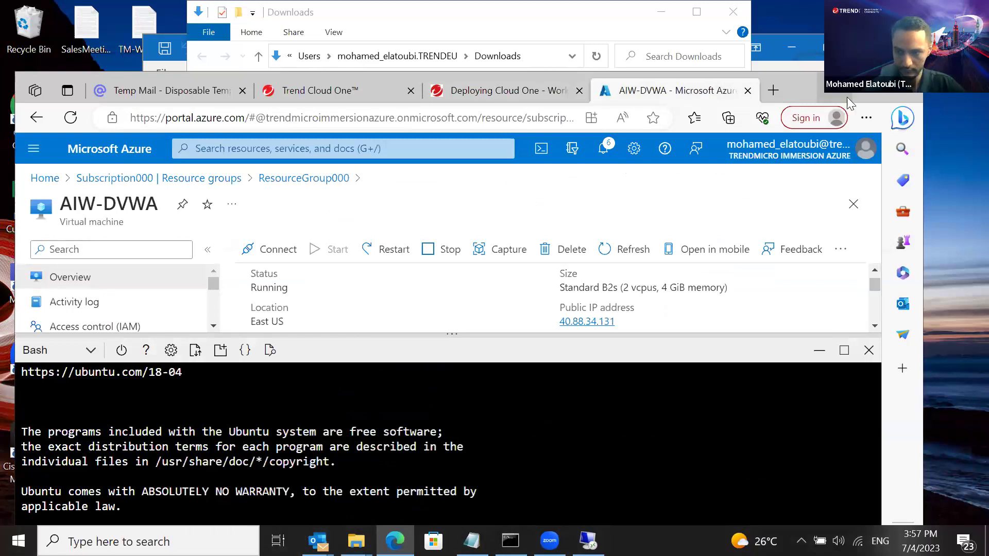
Open a new deploy.sh with nano and paste the copied agent deployment script into it
click(871, 99)
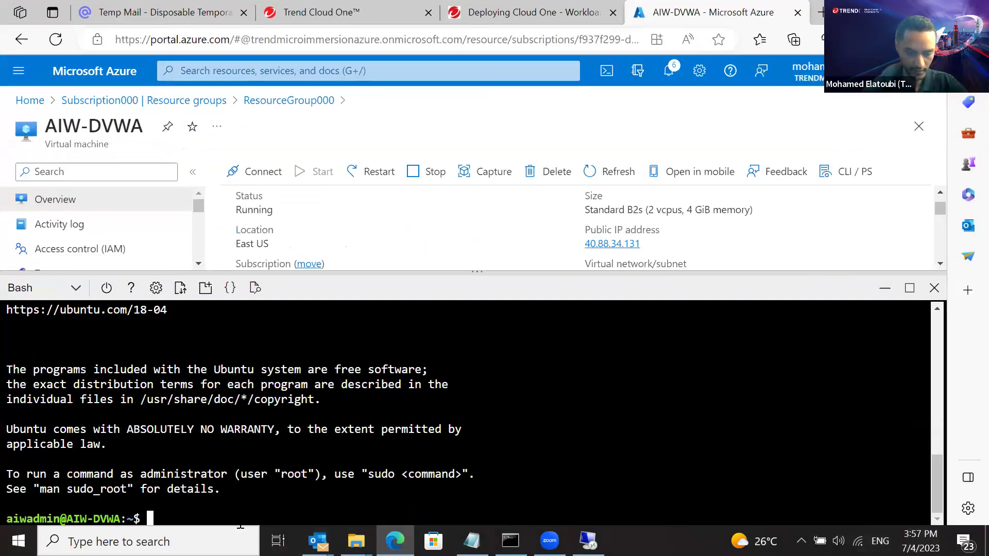
text(nano d)
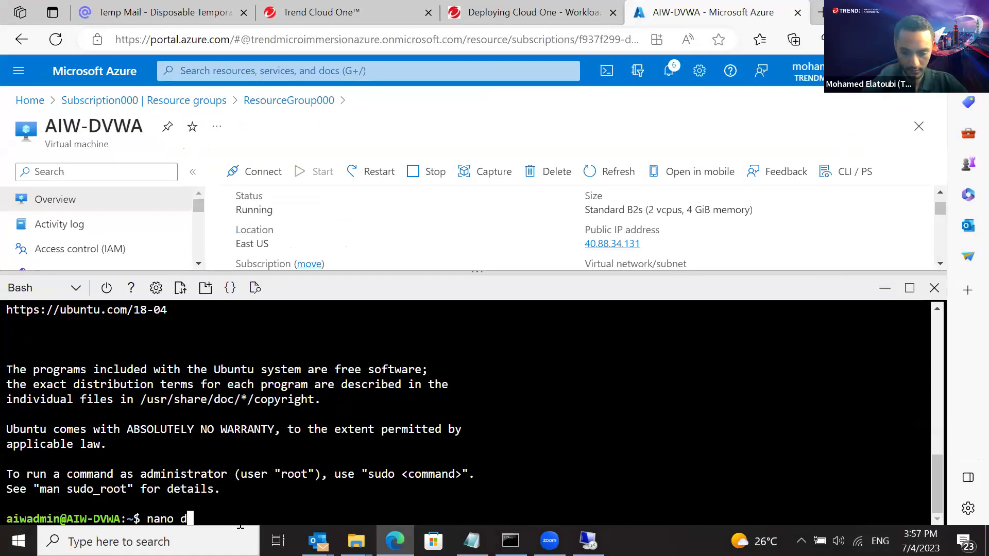
text(eploy.sh)
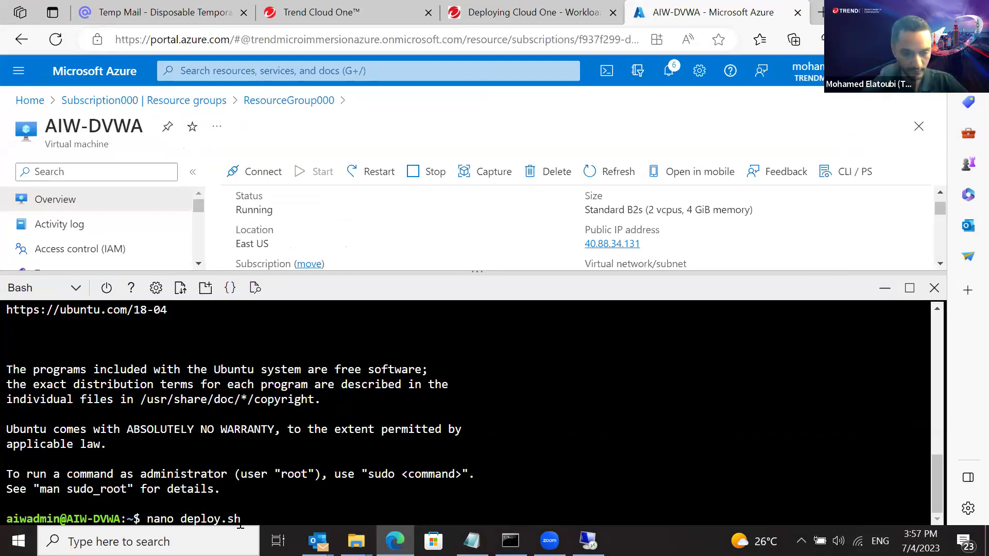
key(Return)
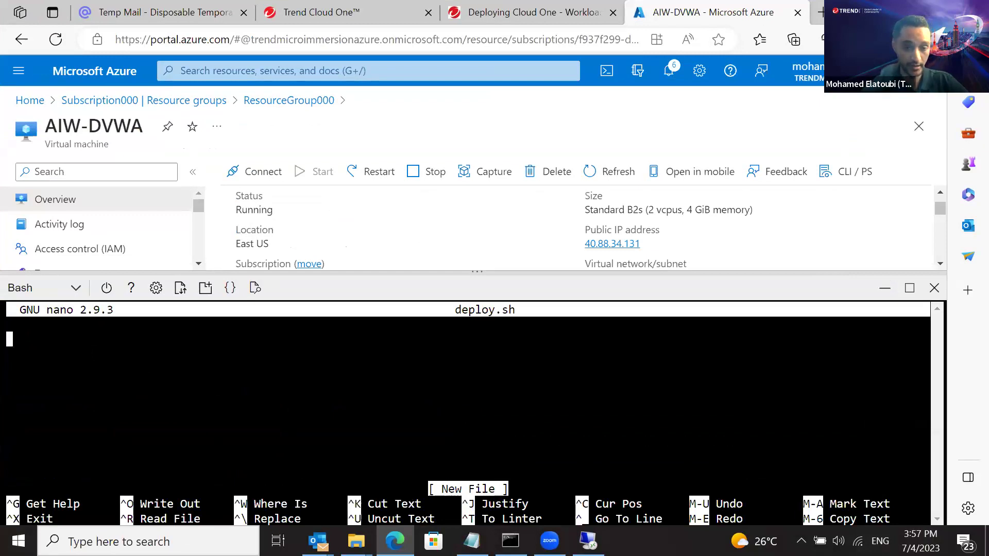
right_click(92, 354)
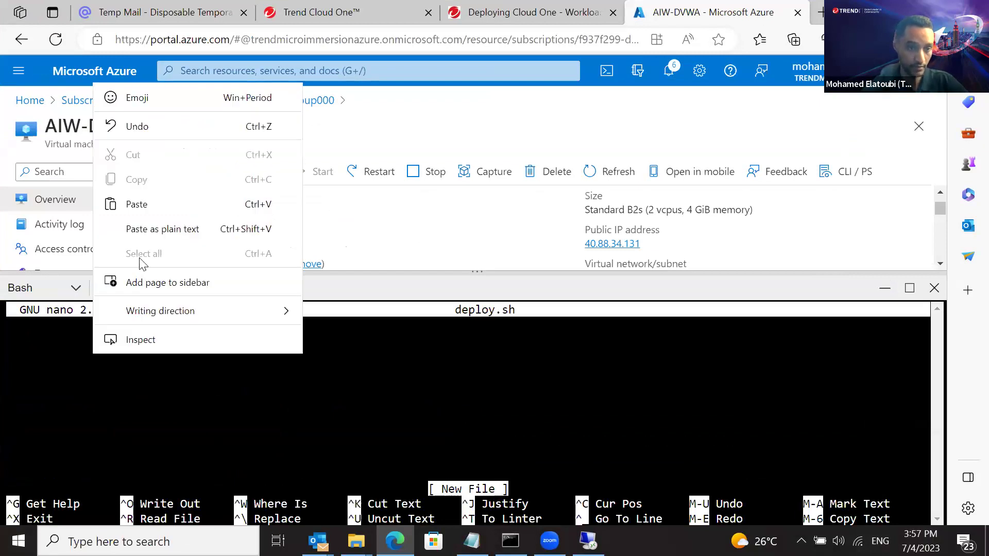
click(186, 205)
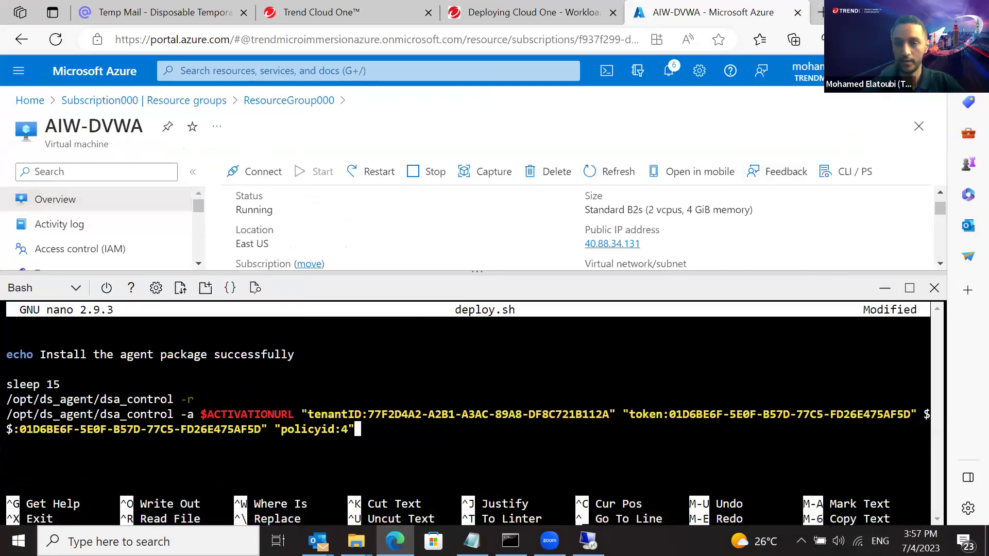
key(super+Down)
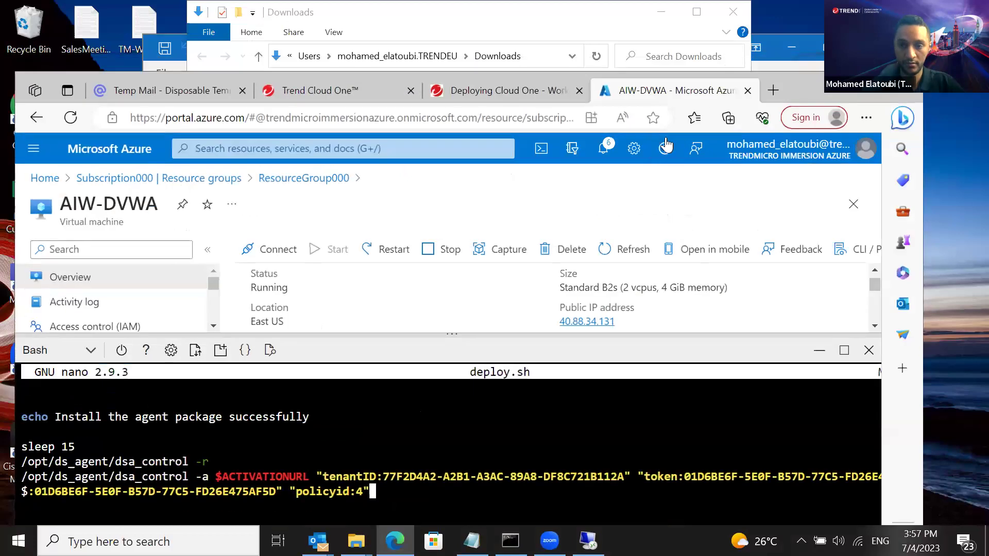
click(499, 96)
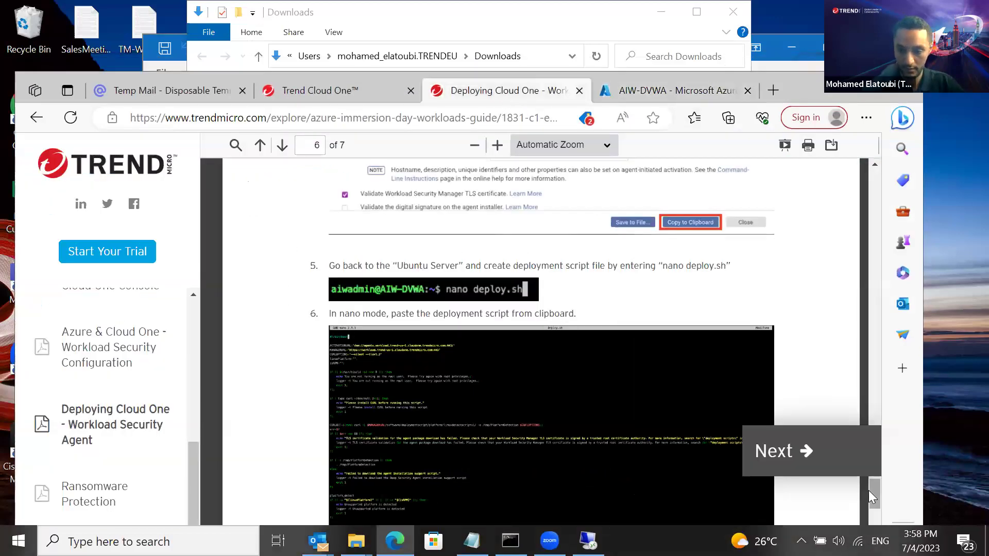
drag(875, 490, 875, 513)
scroll(874, 512, down, 1)
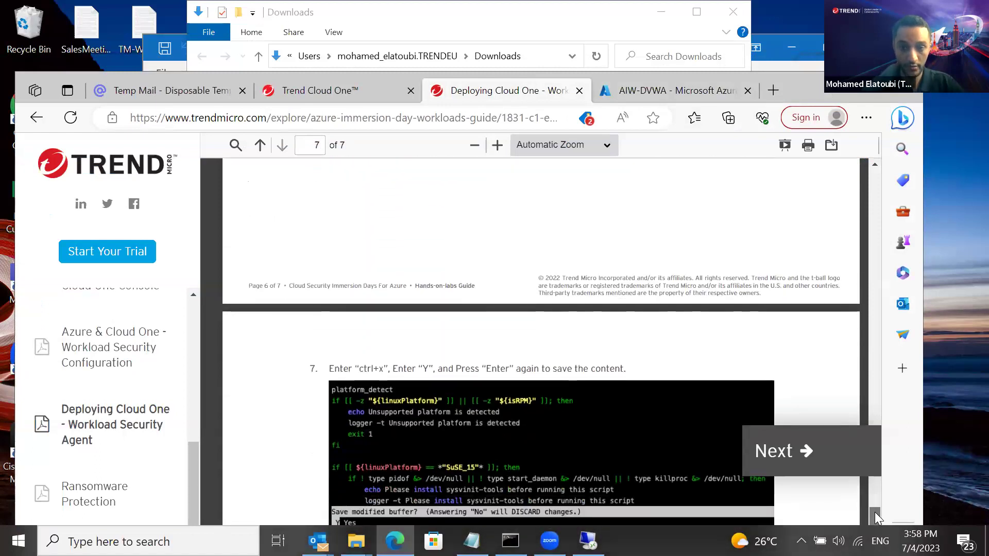
click(635, 90)
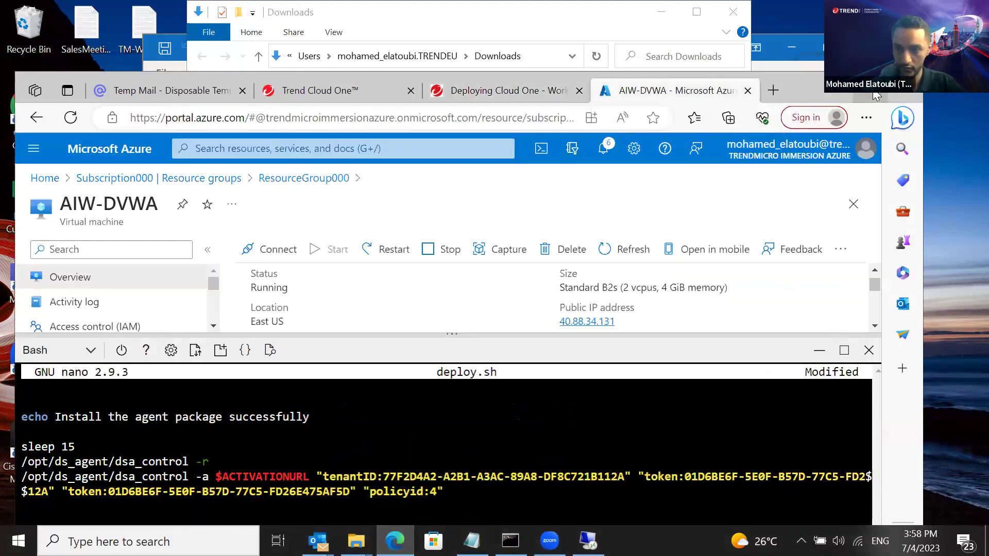
Save deploy.sh and exit nano, then return to the lab guide at step 7
key(super+Up)
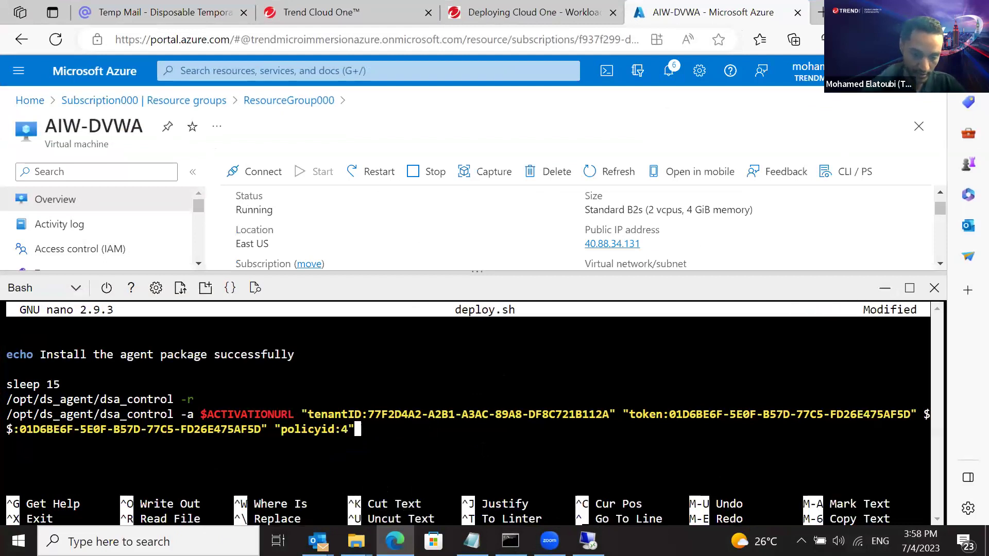
key(ctrl+x)
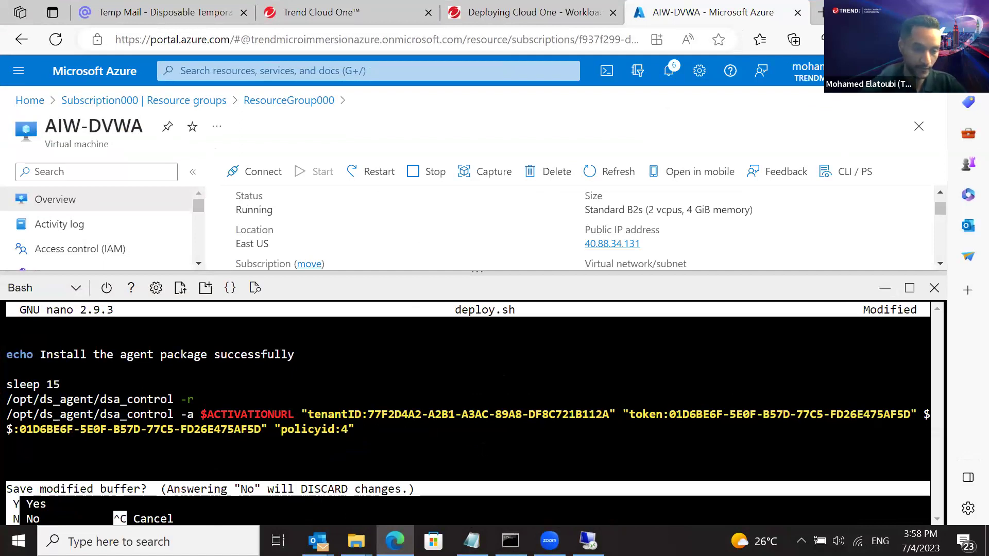
key(y)
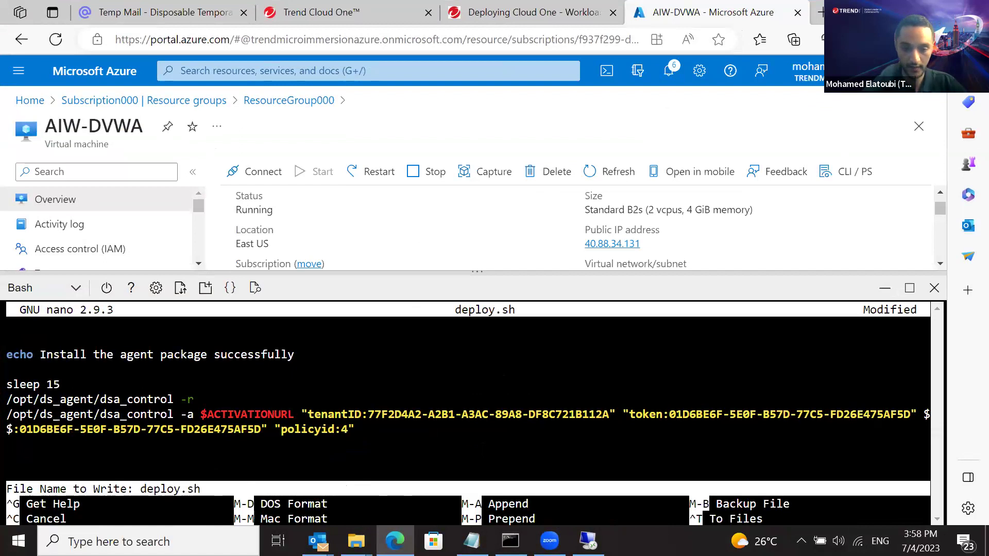
key(Return)
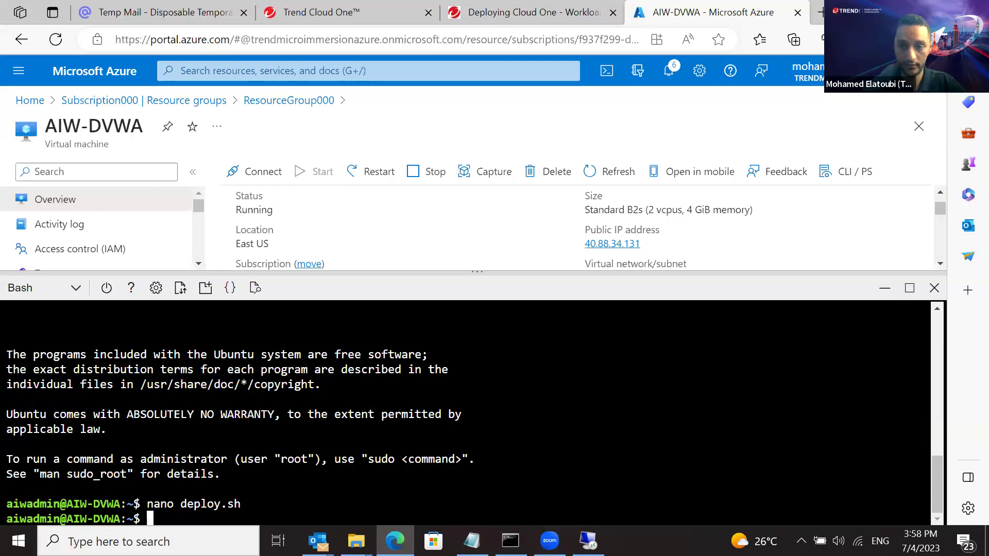
key(super+Down)
click(537, 95)
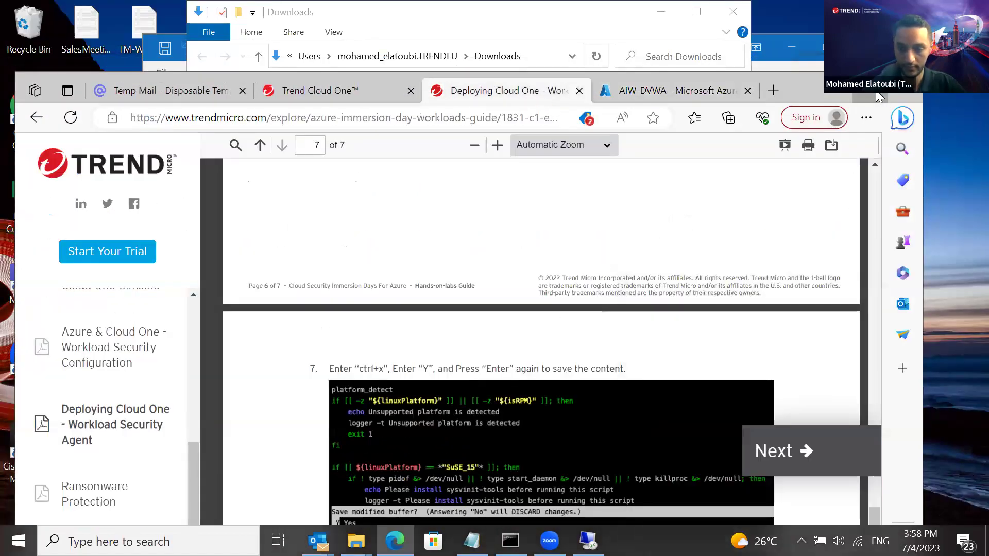
Scroll the lab guide to step 8, sudo bash deploy.sh, then go back to the AIW-DVWA Azure tab
double_click(875, 93)
drag(942, 458, 942, 487)
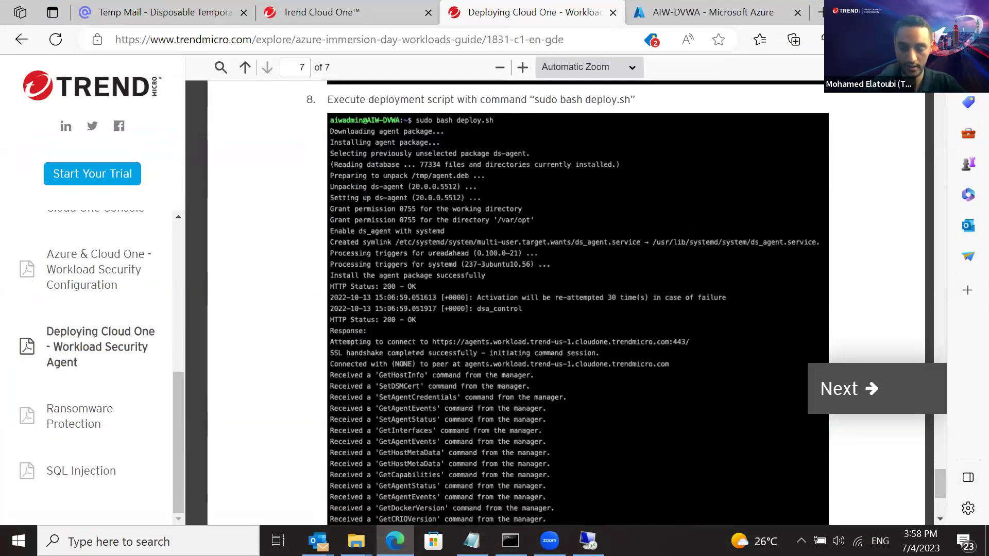
click(938, 12)
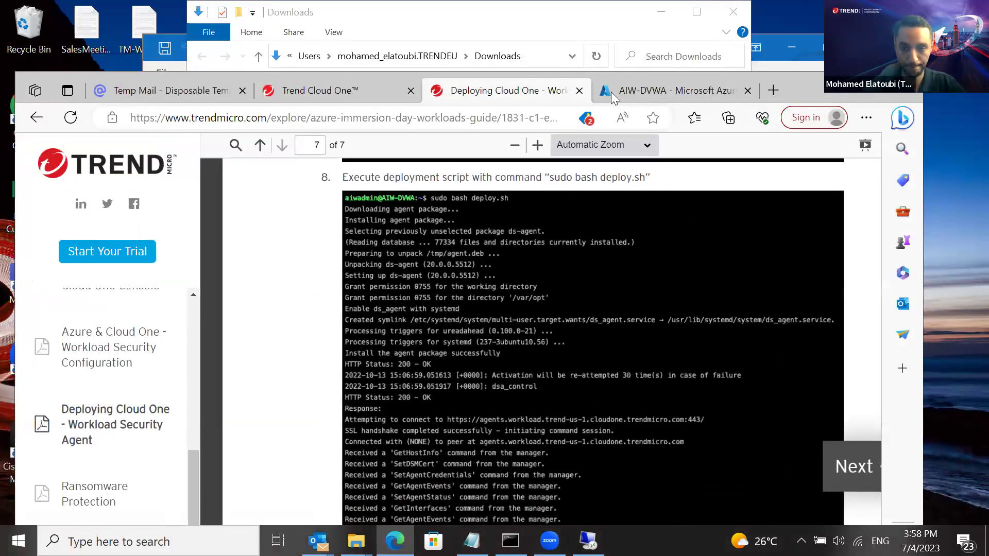
click(627, 96)
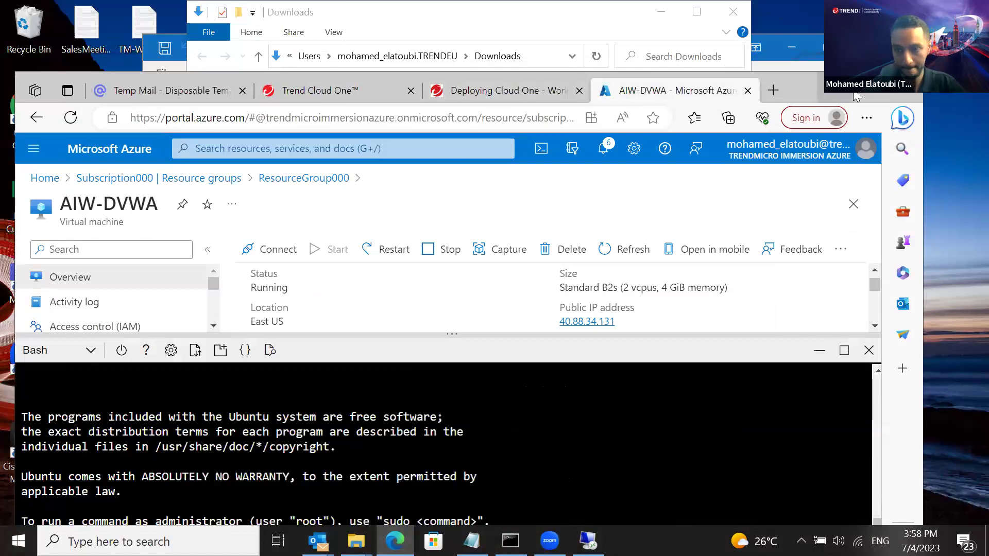
Run 'sudo bash deploy.sh' to install the ds-agent 20.0.0.7303 on AIW-DVWA
drag(860, 99, 858, 1)
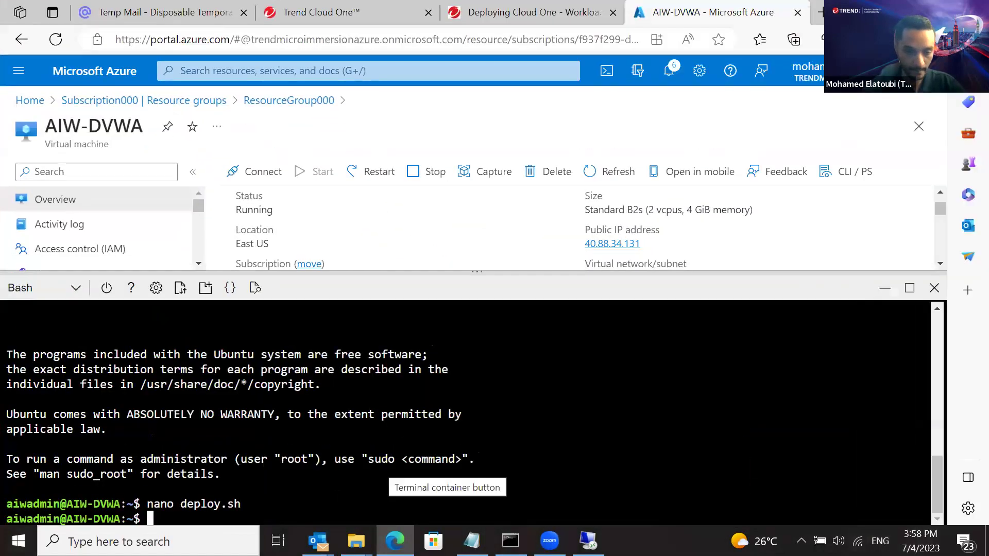
text(sudo)
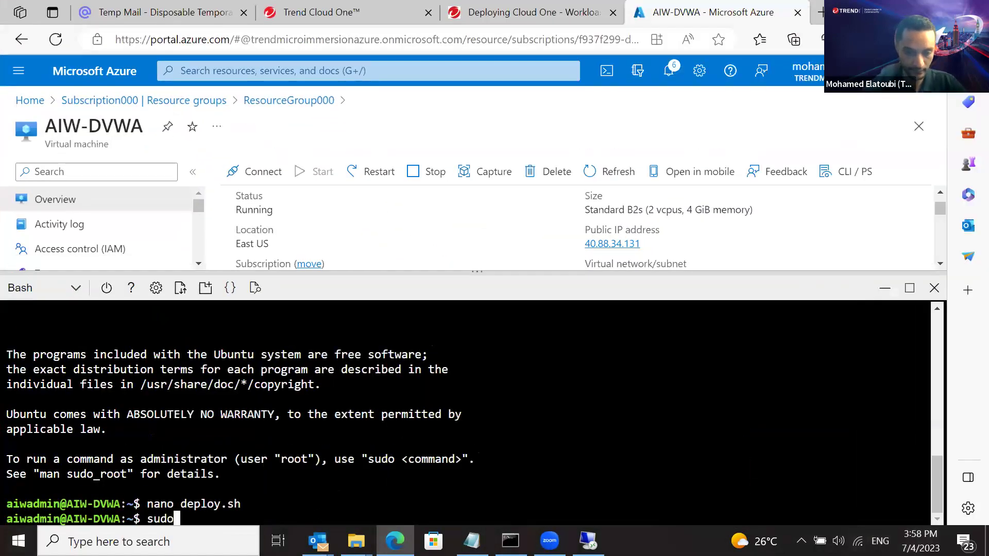
text( bash d)
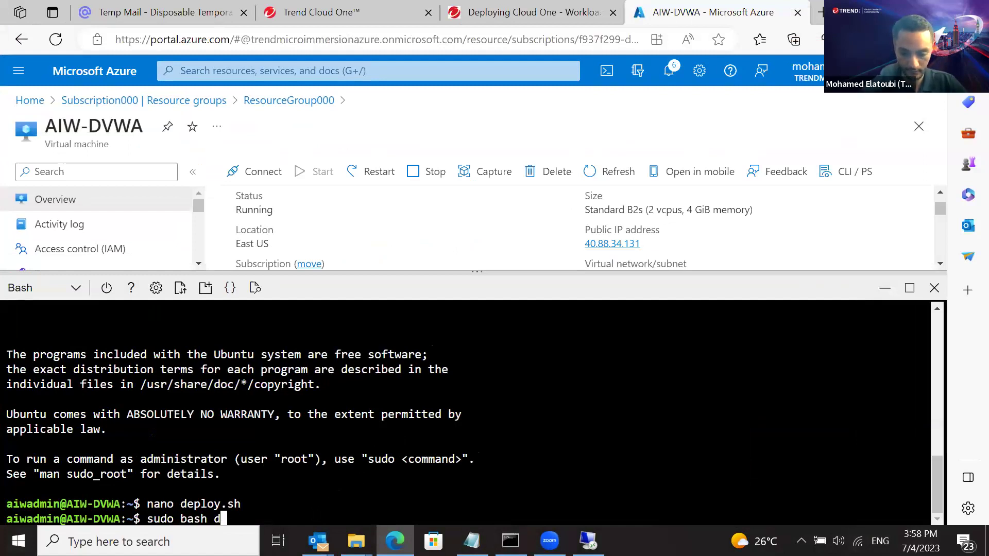
text(eploy.sh)
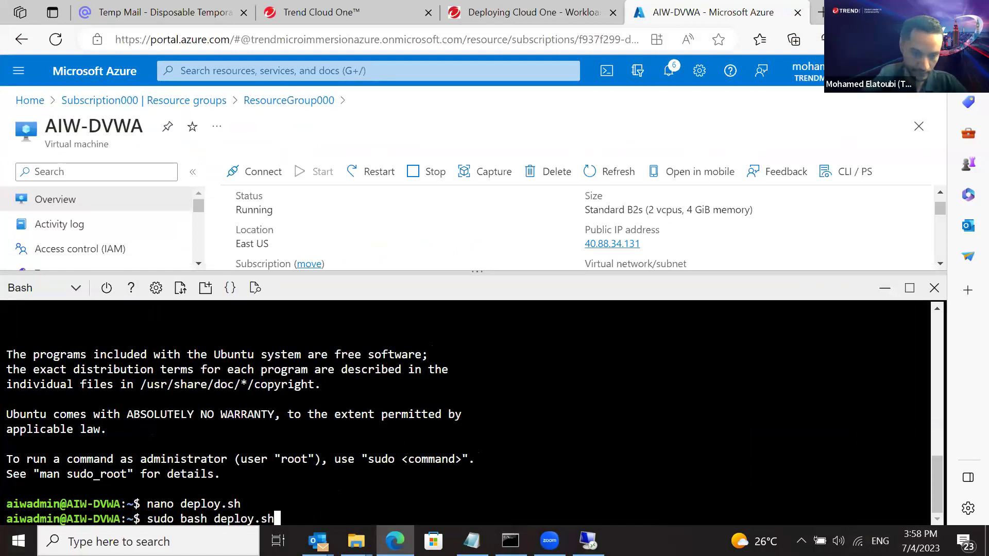
key(Return)
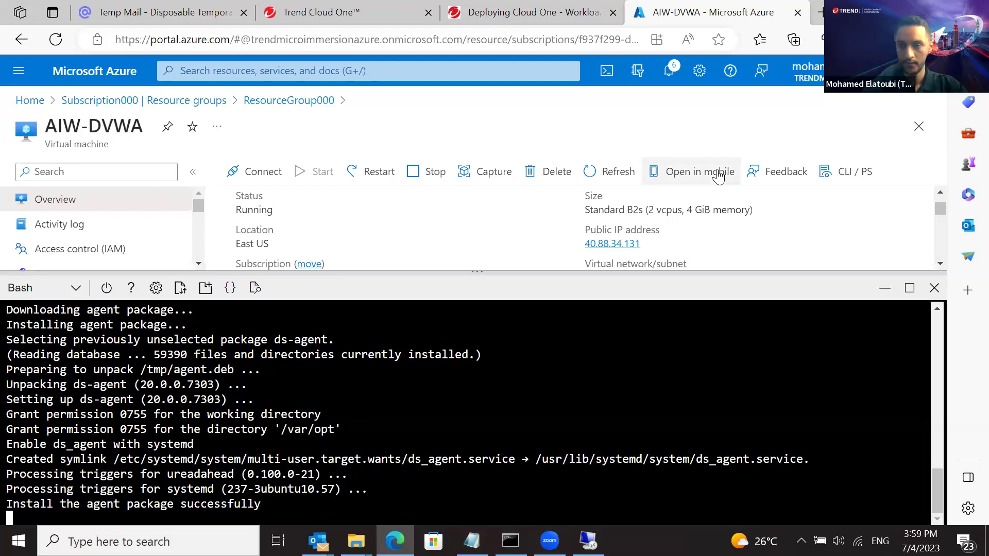
click(944, 12)
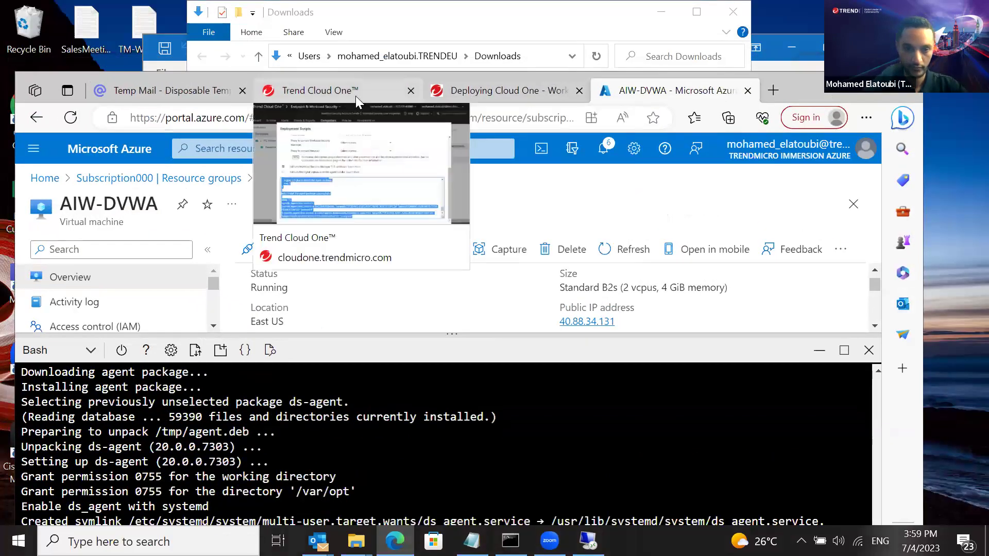
Close the deployment scripts, confirm AIW-DVWA shows Managed (Online) with Linux Server policy, and return to the guide
click(356, 96)
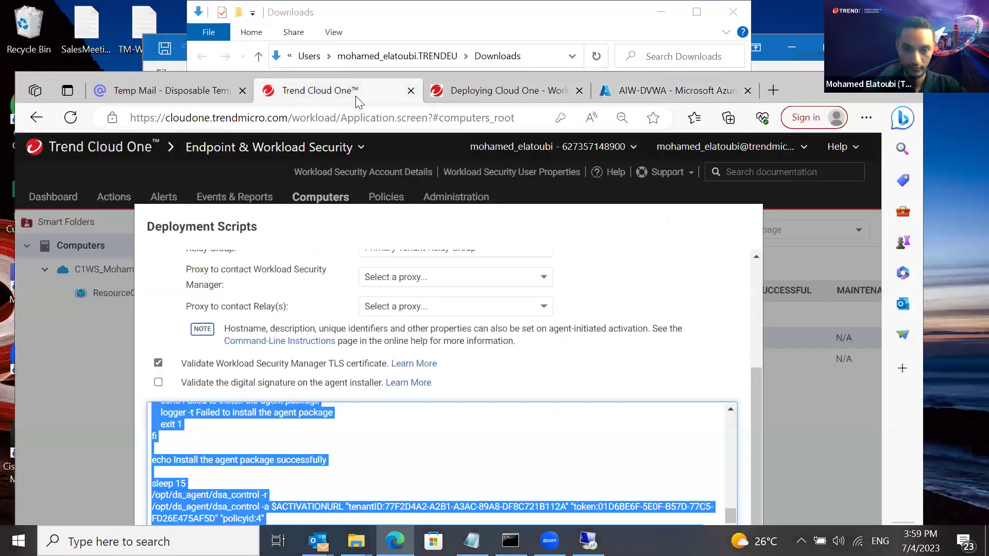
click(793, 395)
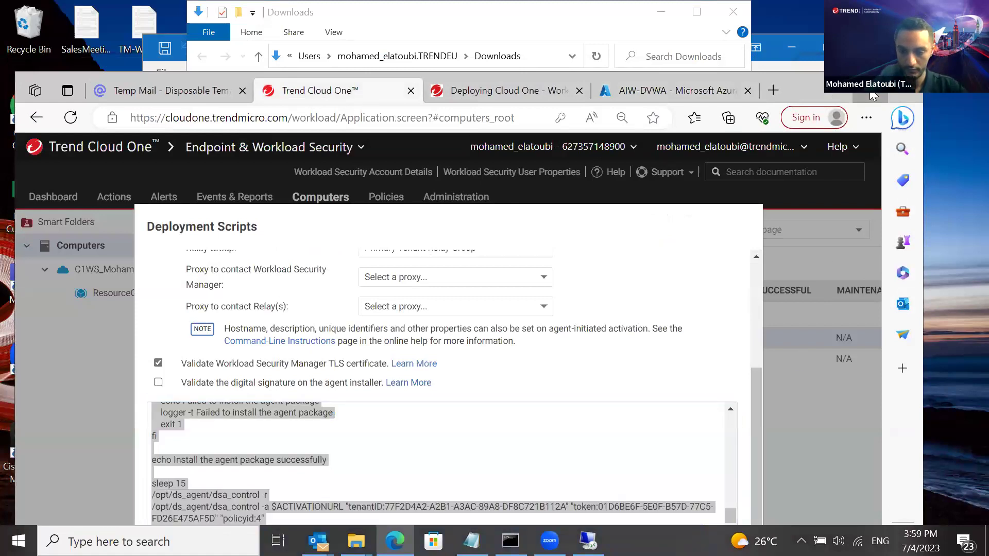
click(886, 93)
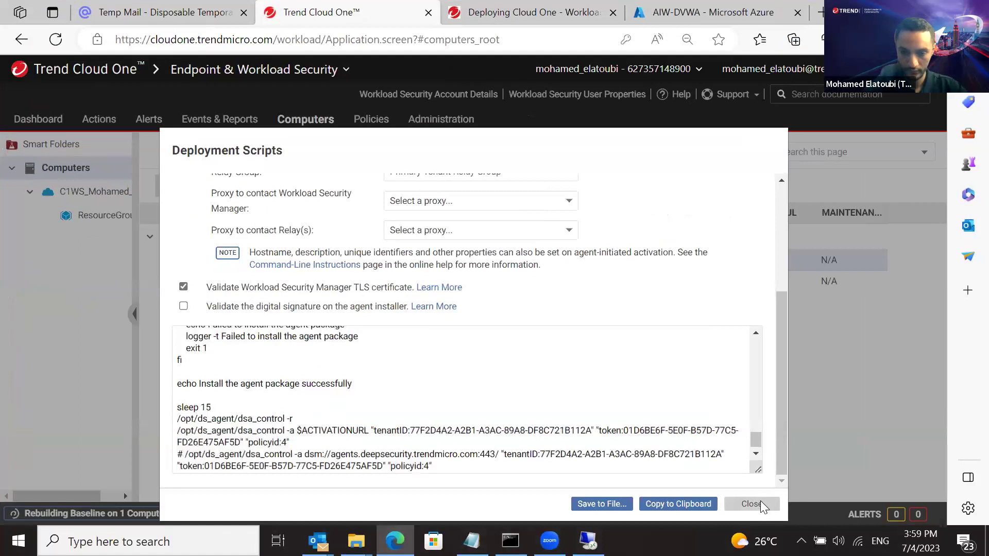
click(760, 505)
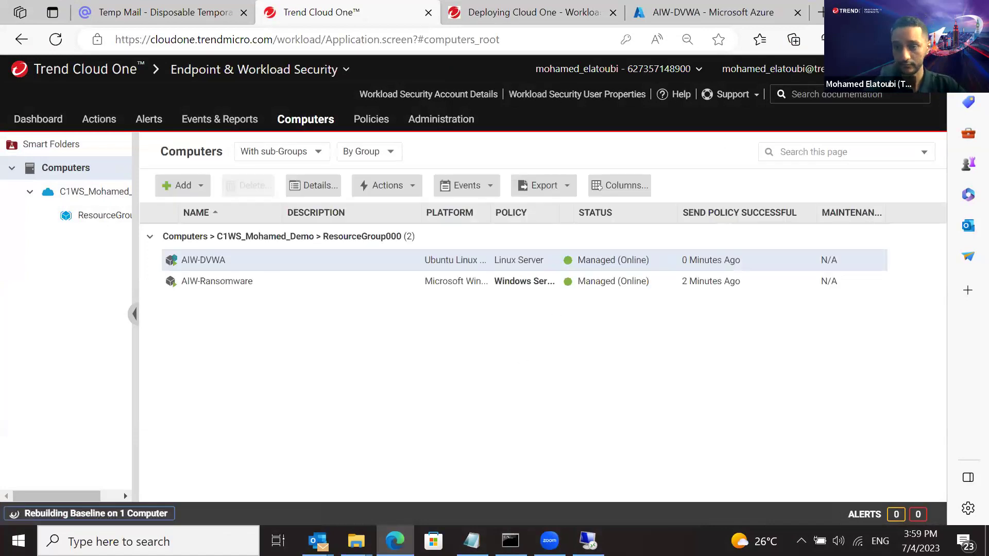
click(927, 12)
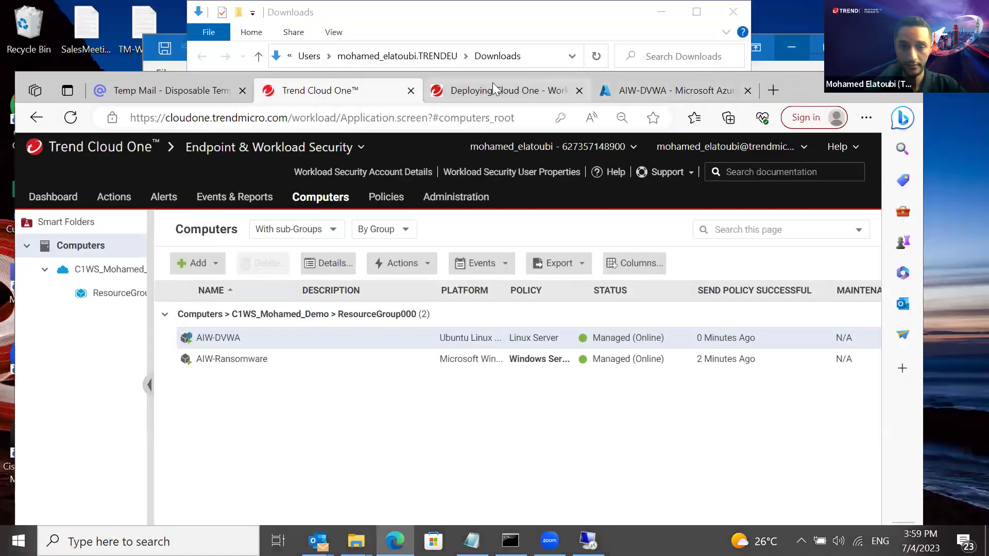
click(494, 89)
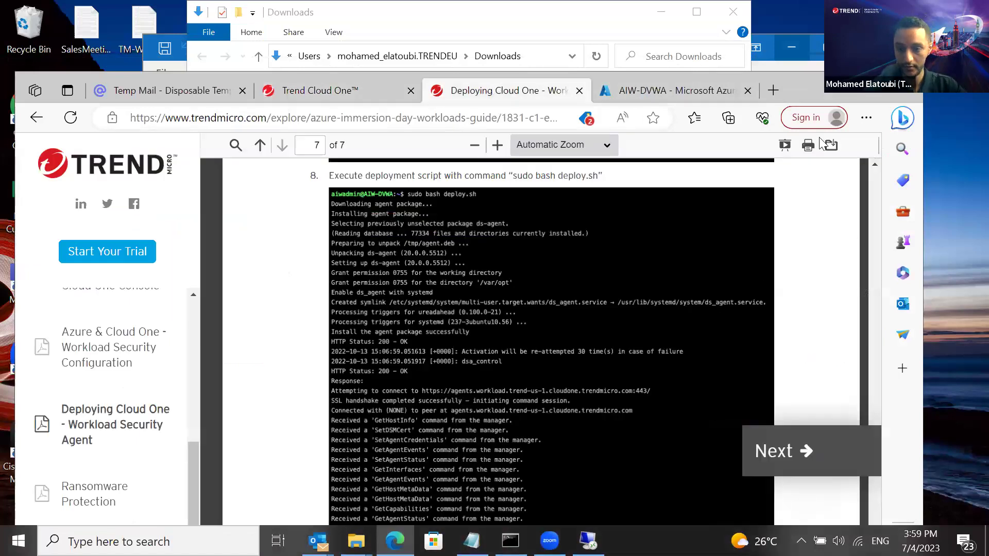
Scroll through the lab guide's final step 9, then open the Ransomware Protection section
click(870, 85)
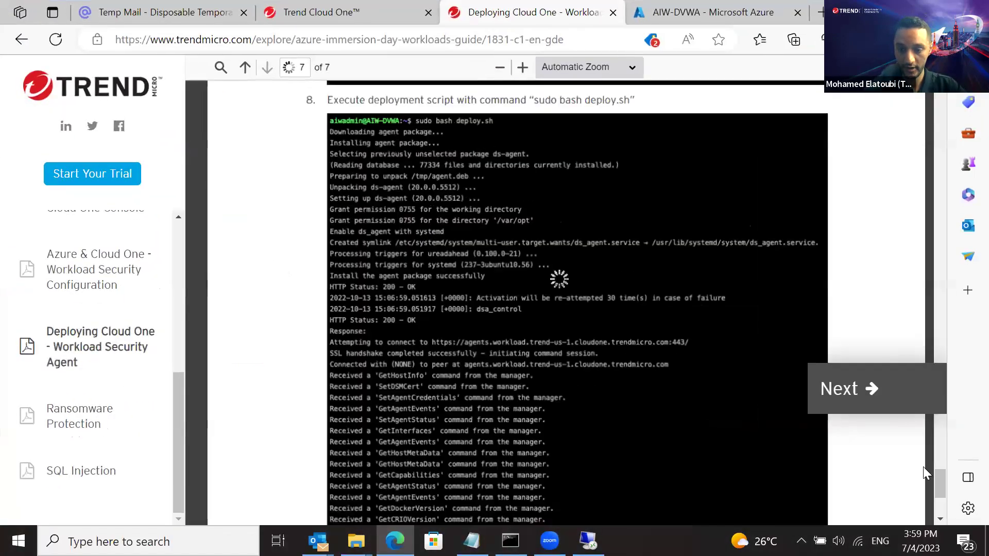
scroll(940, 498, down, 4)
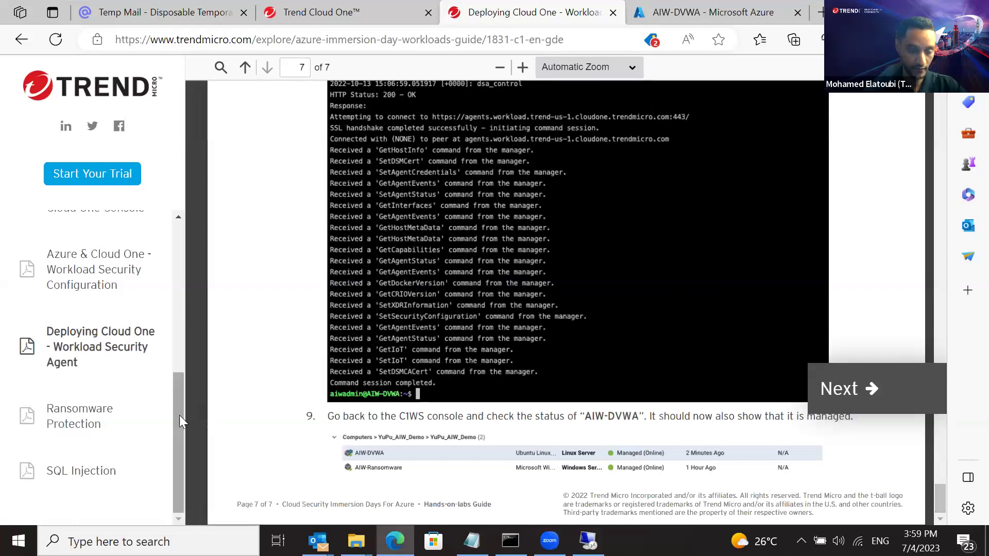
click(69, 416)
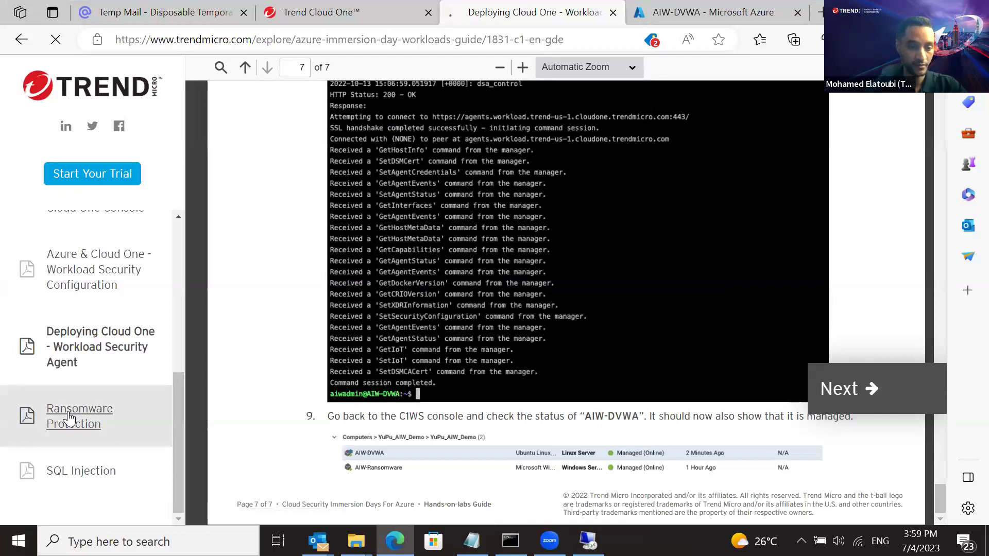
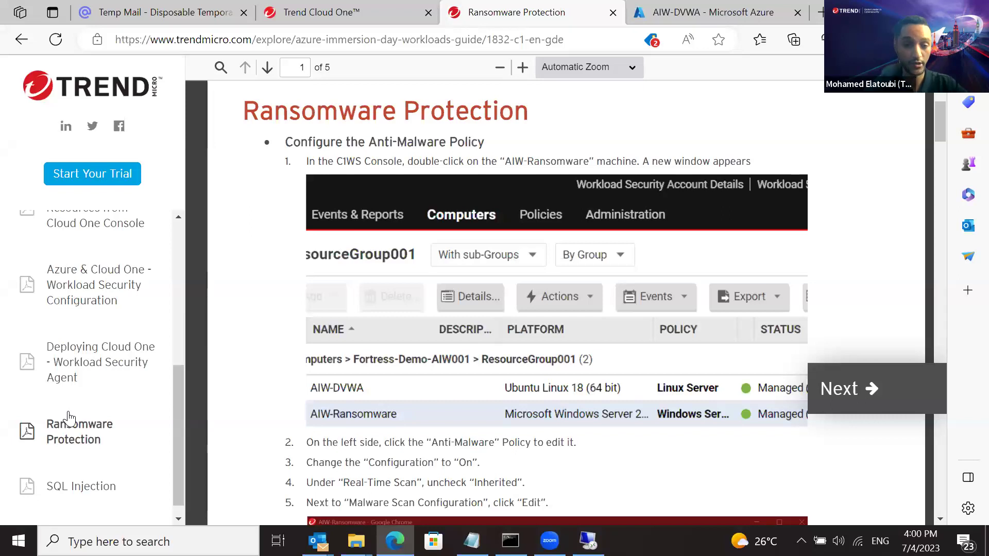
Jump to the guide's Ransomware Protection section, highlight its heading, and restore Edge to a smaller window
click(70, 420)
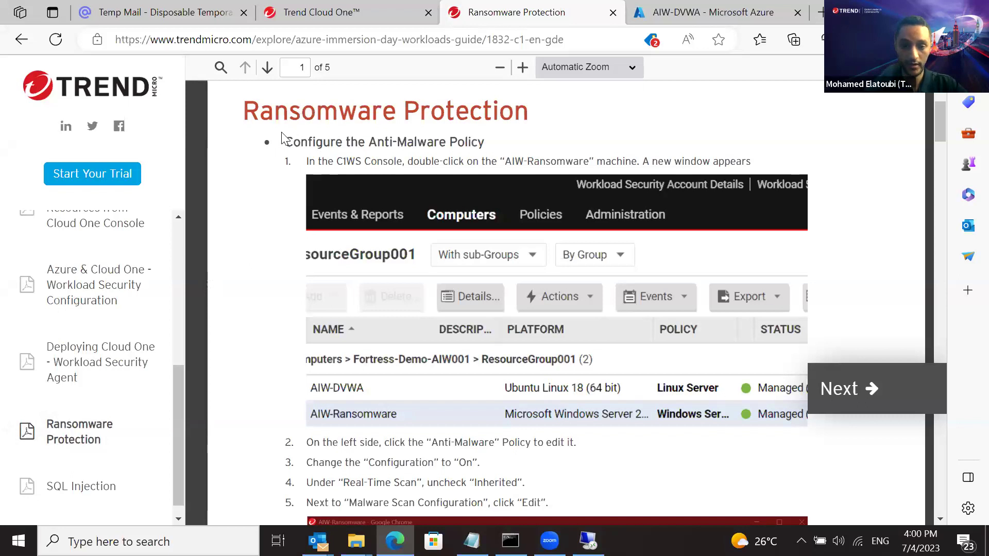
drag(302, 140, 500, 143)
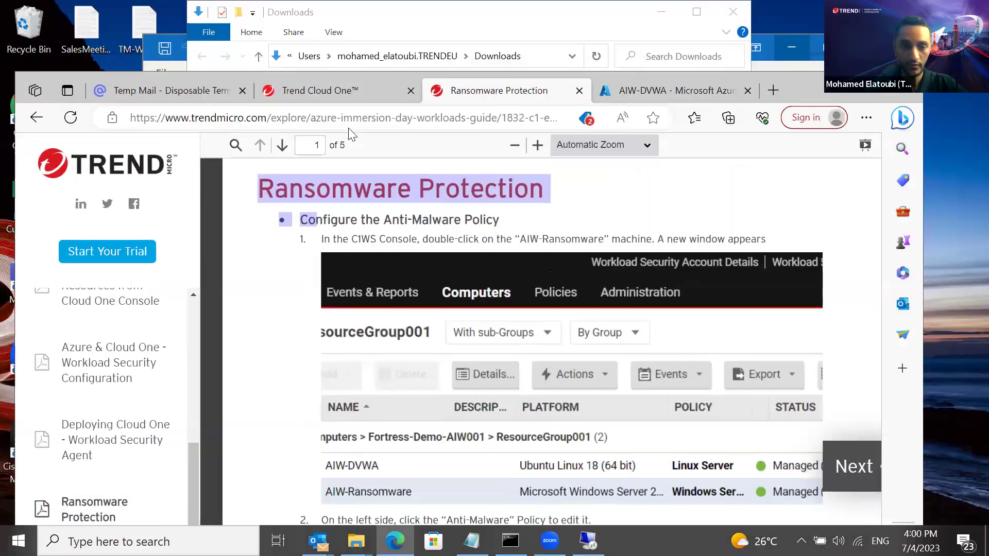
click(935, 11)
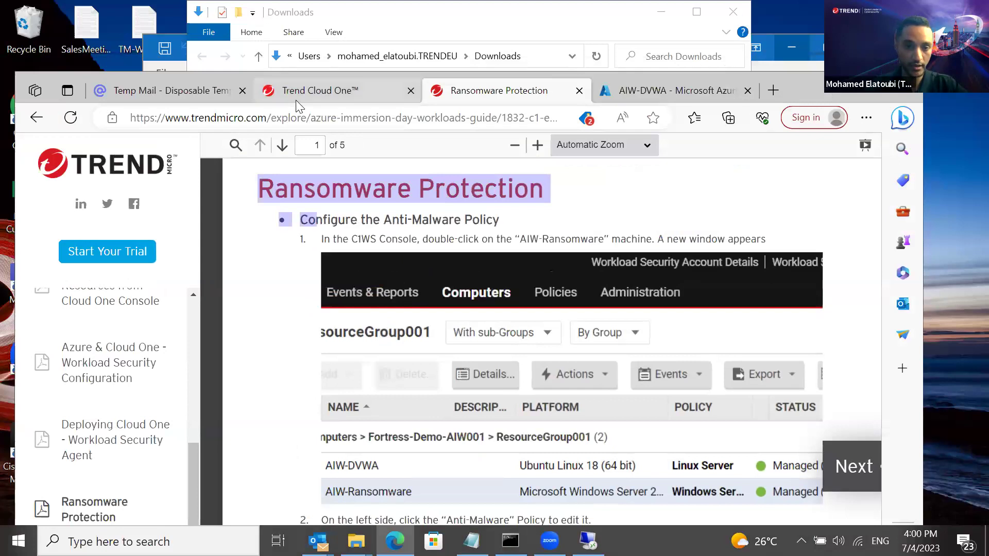
click(296, 96)
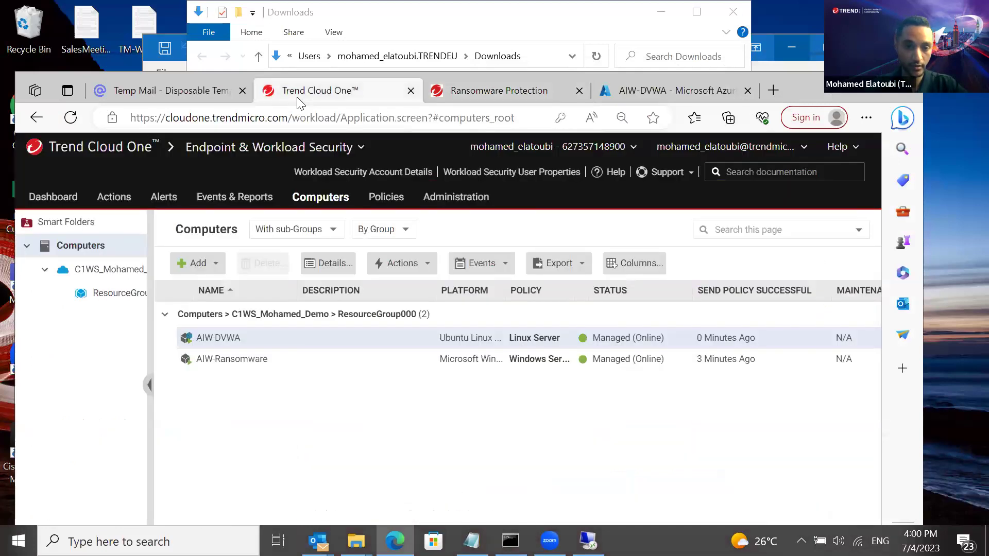
click(236, 369)
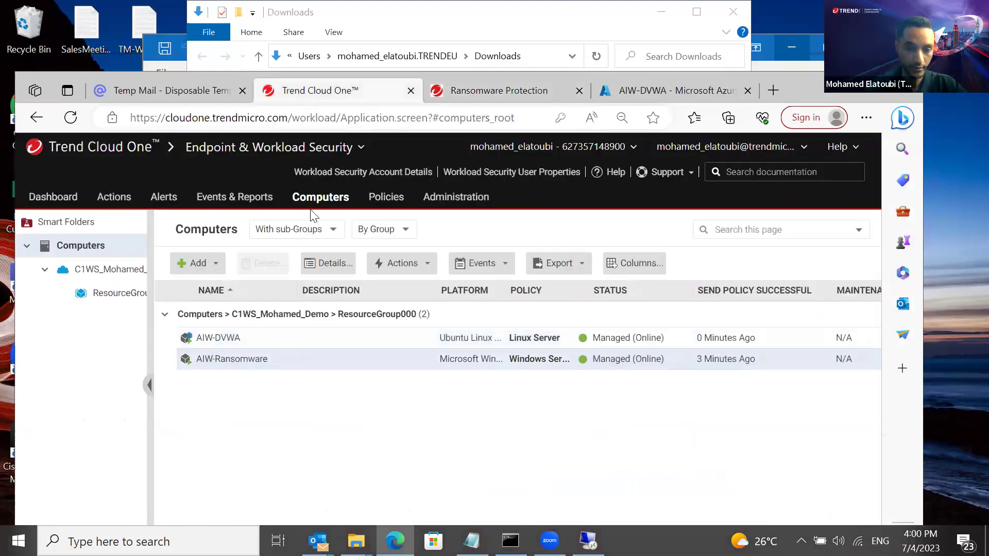
double_click(224, 359)
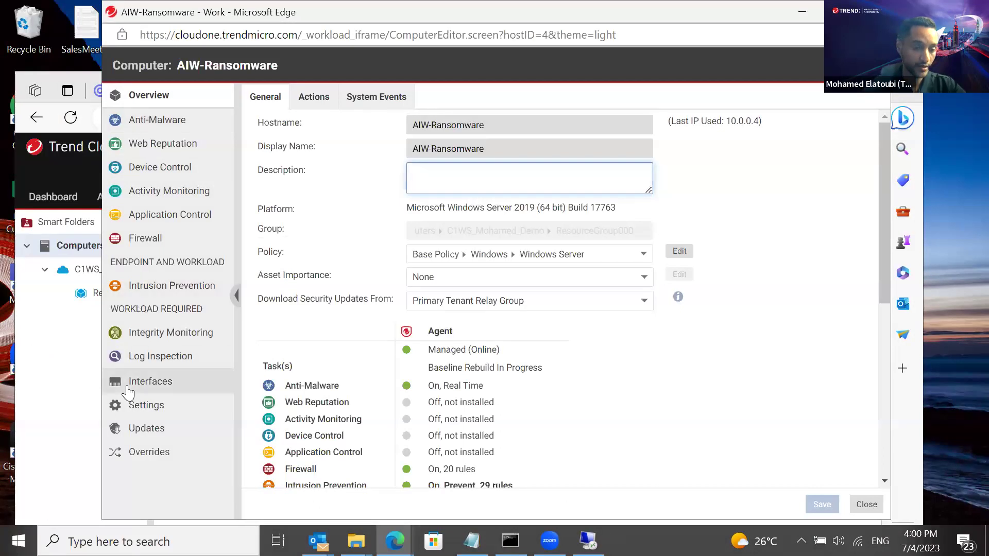
Set AIW-Ransomware's Anti-Malware configuration to On
click(165, 125)
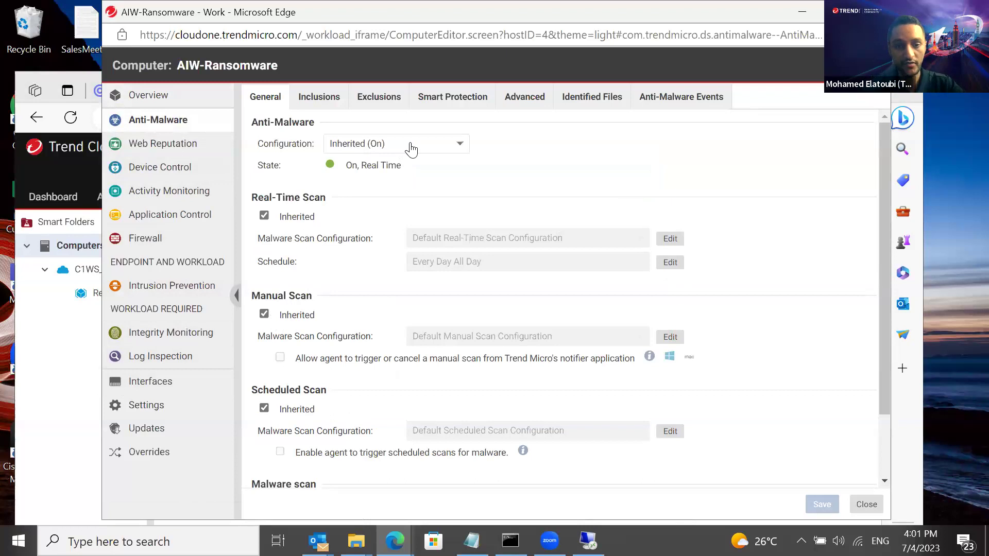
click(410, 144)
key(Escape)
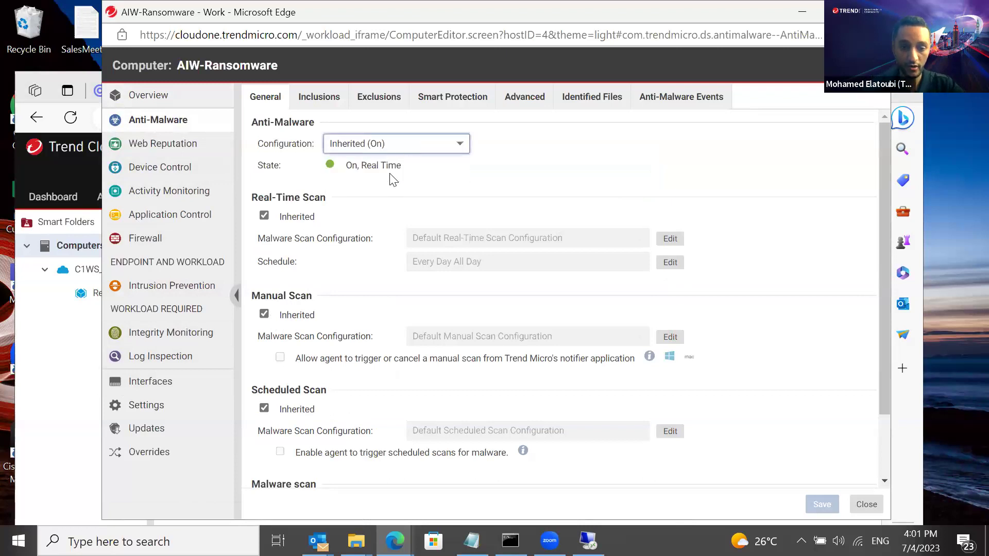
key(Down)
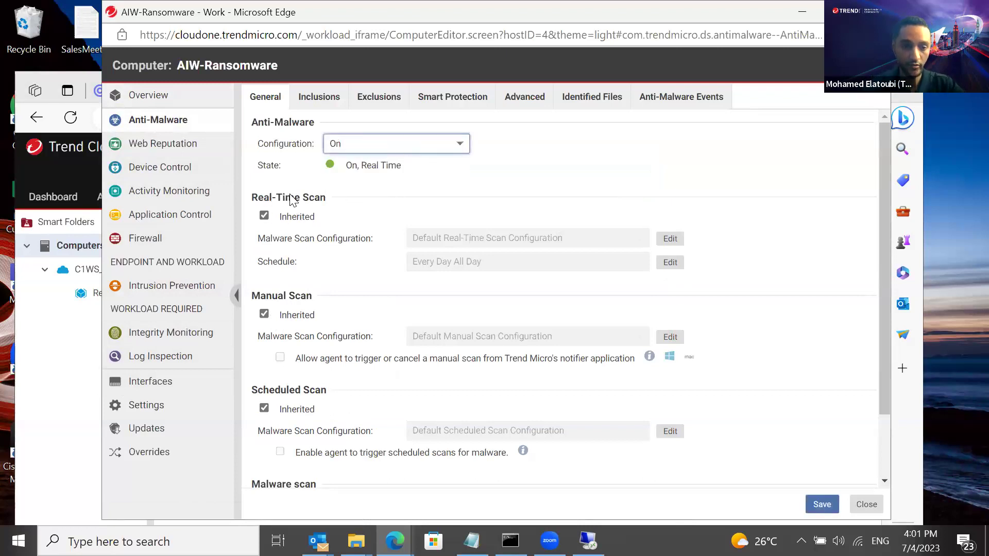
Uncheck Real-Time Scan inheritance and edit the Malware Scan Configuration
click(265, 217)
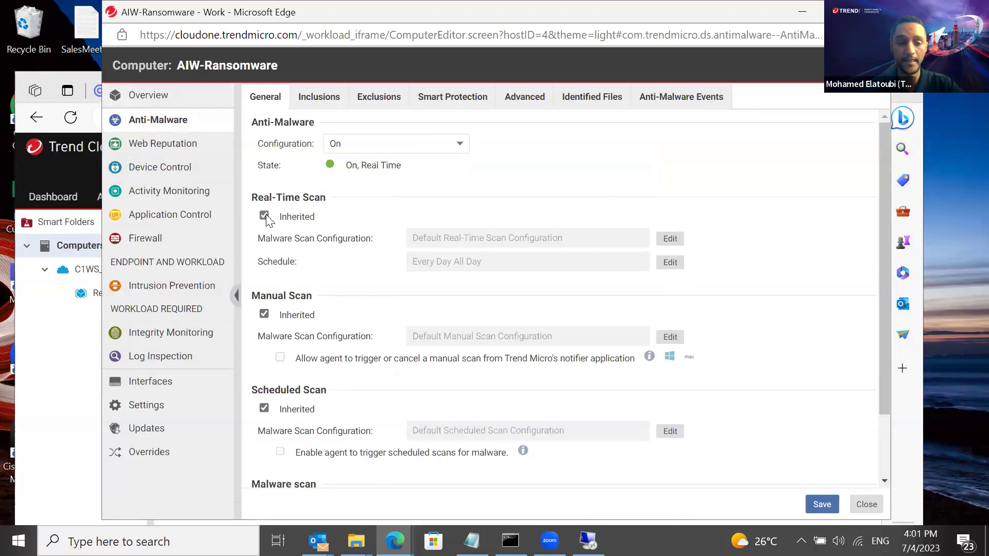
drag(271, 241, 376, 242)
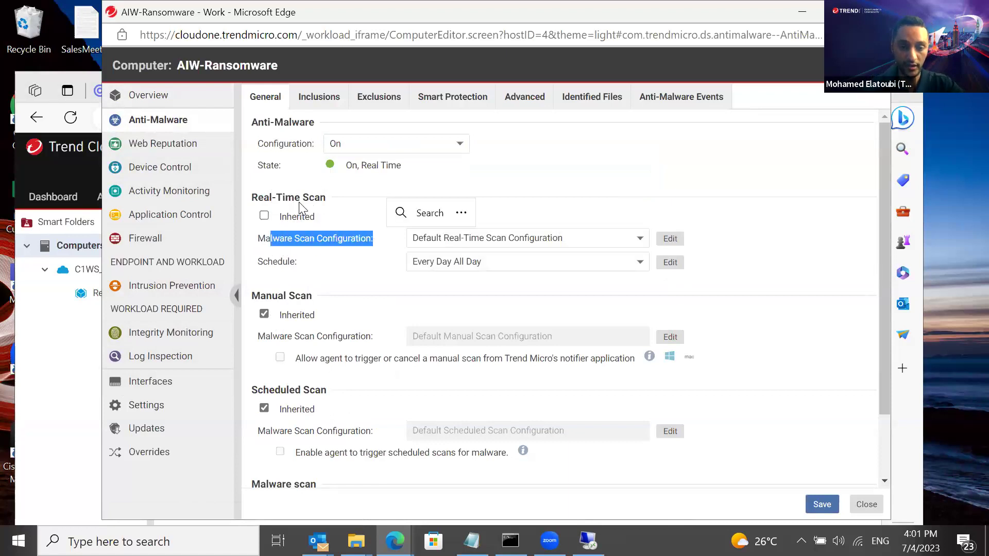
click(669, 238)
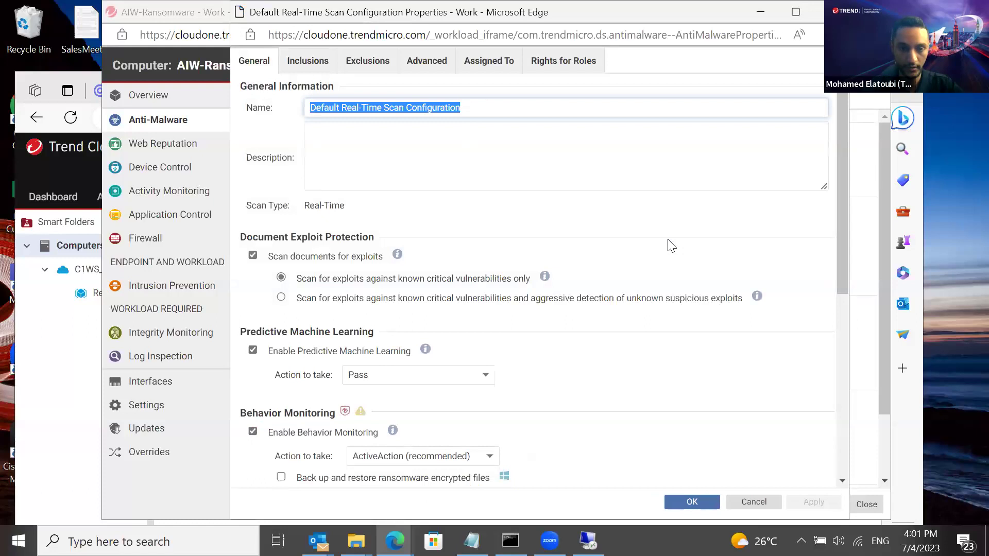
Set Behavior Monitoring's action to Pass in the Default Real-Time Scan Configuration and apply it
mouse_move(843, 195)
mouse_down()
mouse_move(842, 204)
mouse_move(843, 188)
mouse_up()
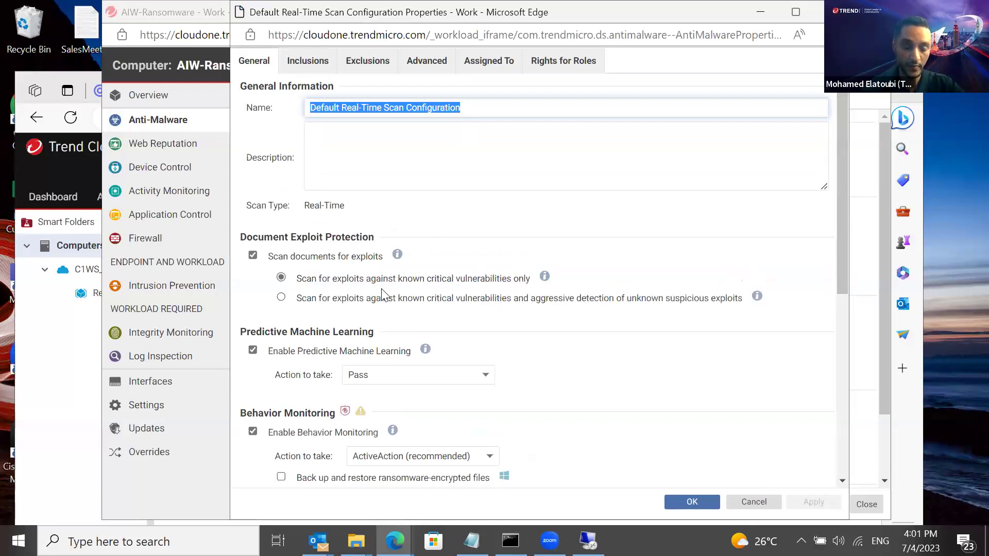
drag(839, 250, 838, 342)
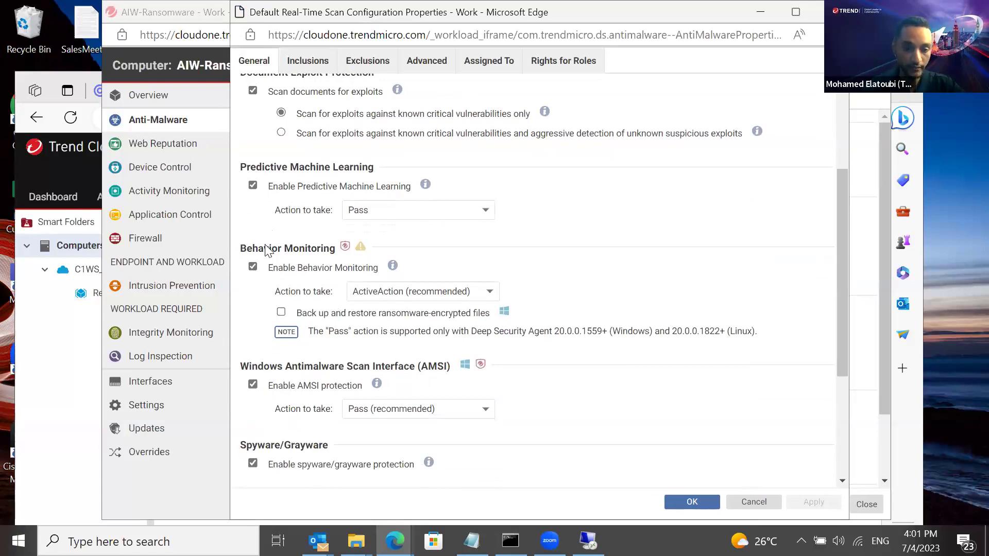
drag(275, 293, 350, 293)
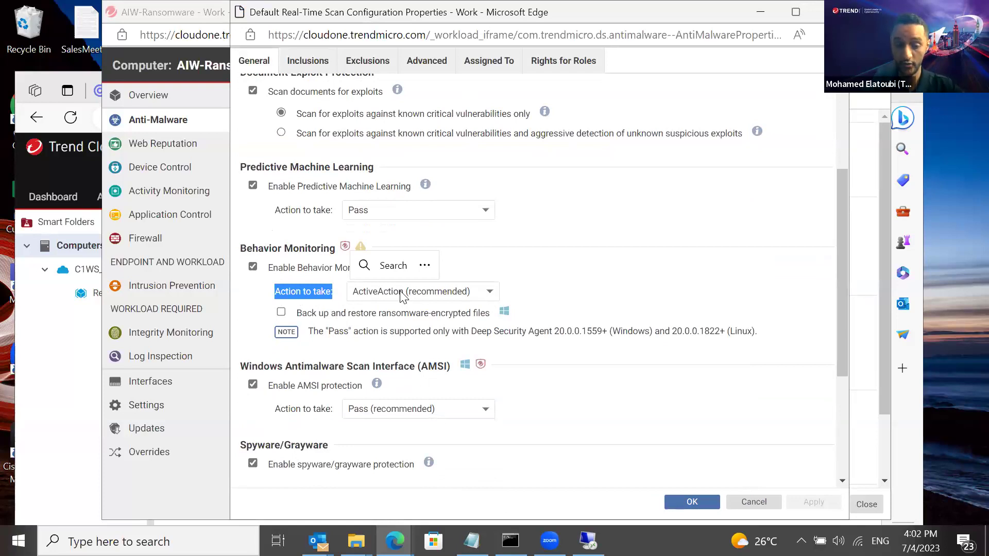
click(402, 297)
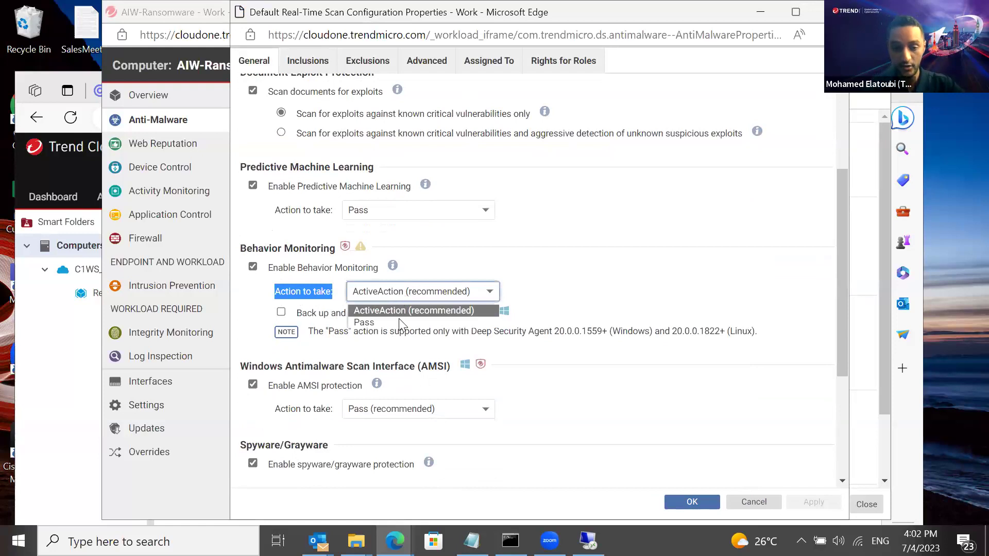
click(398, 320)
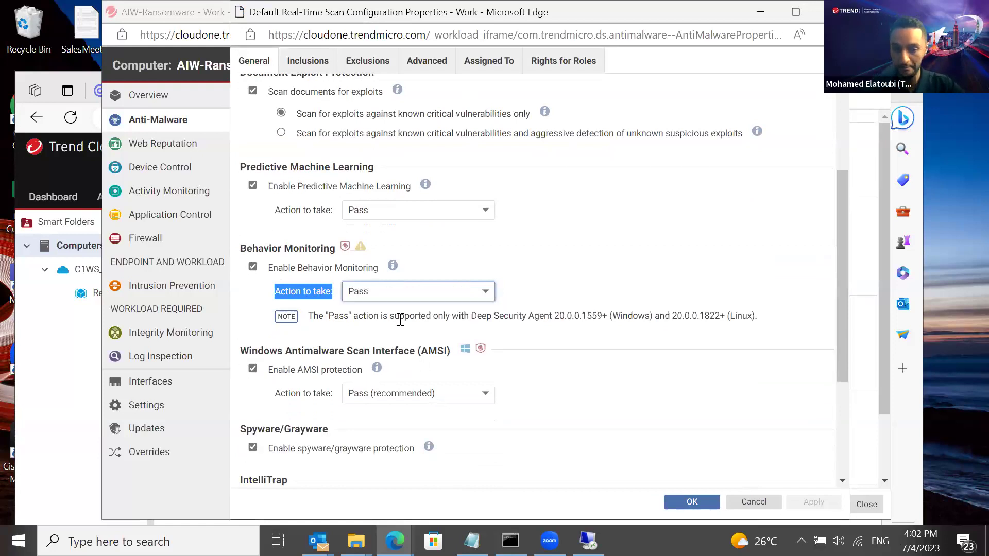
click(537, 277)
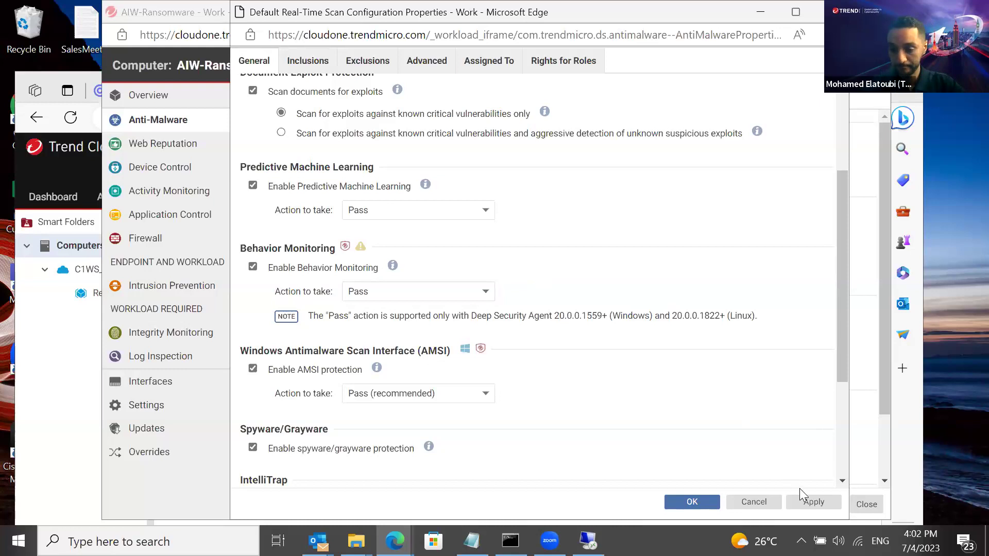
click(805, 505)
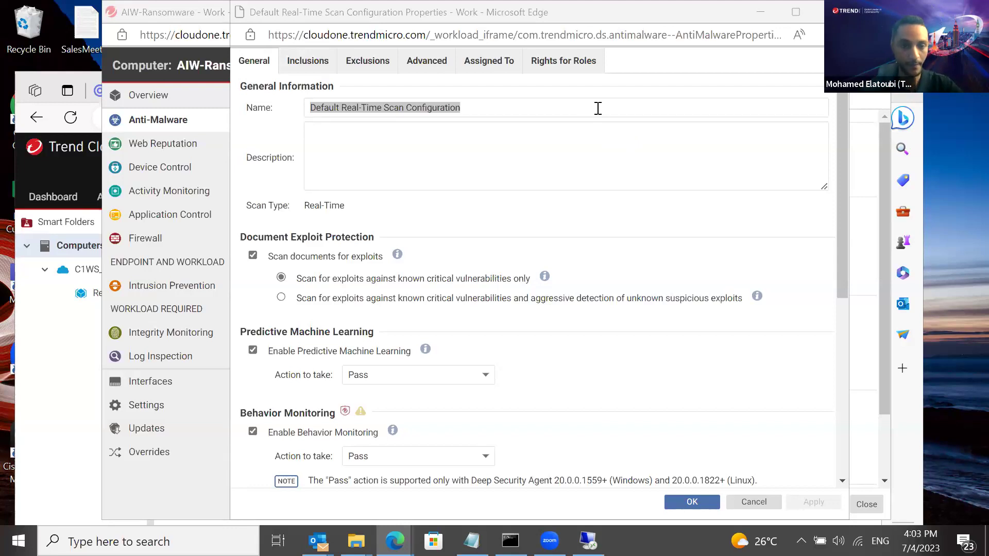
drag(845, 221, 846, 298)
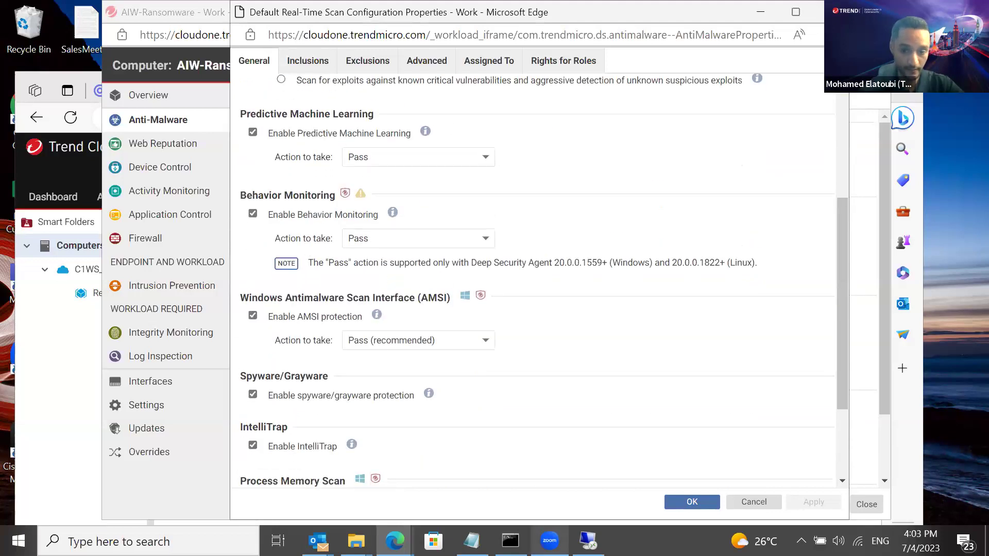
Confirm the scan properties, save AIW-Ransomware's anti-malware settings, and return to the Computers list
click(690, 500)
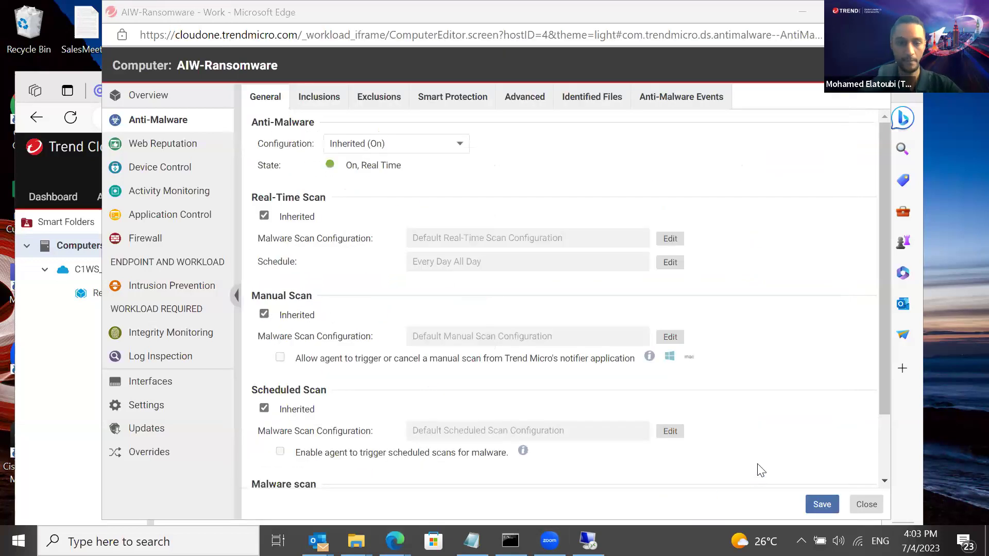
click(821, 507)
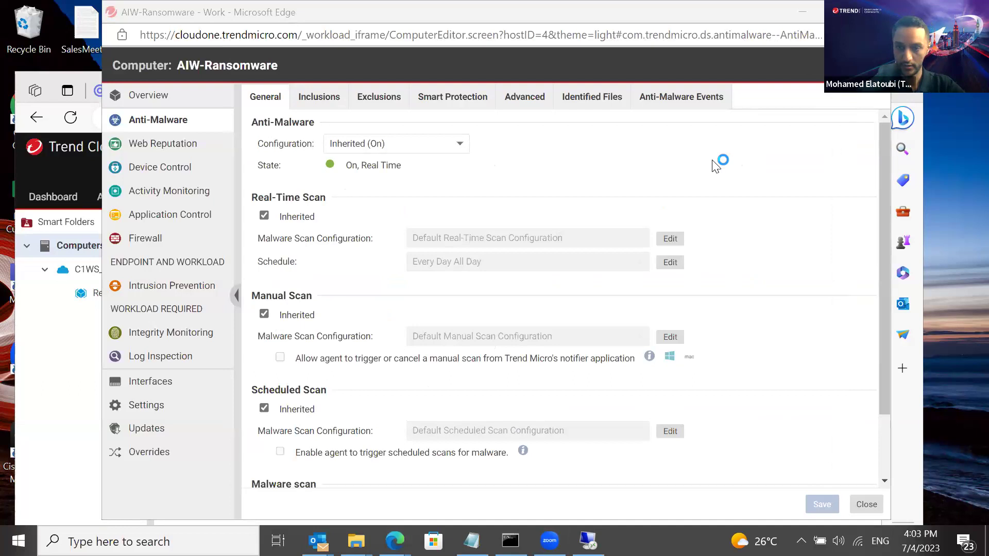
drag(700, 34, 741, 34)
click(744, 443)
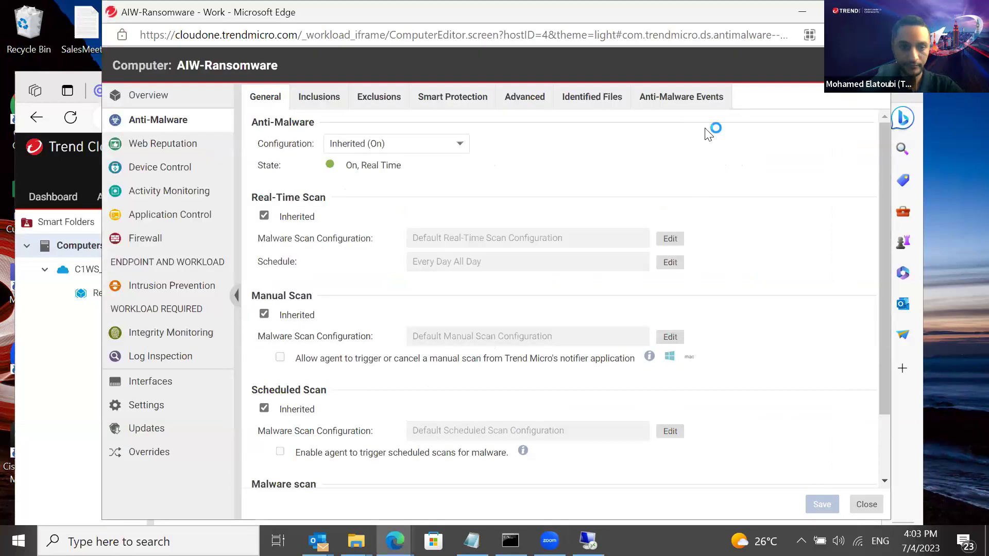
click(70, 367)
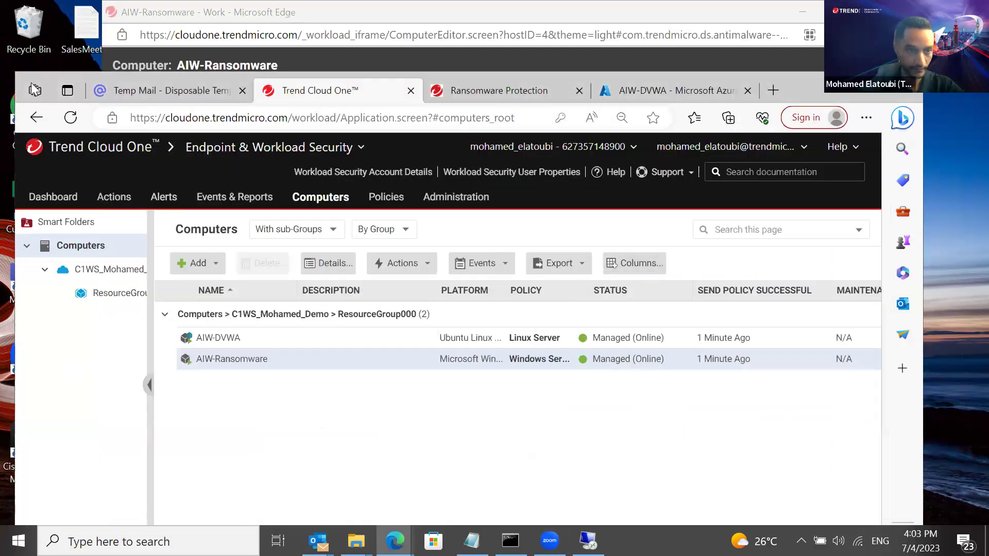
drag(24, 78, 10, 101)
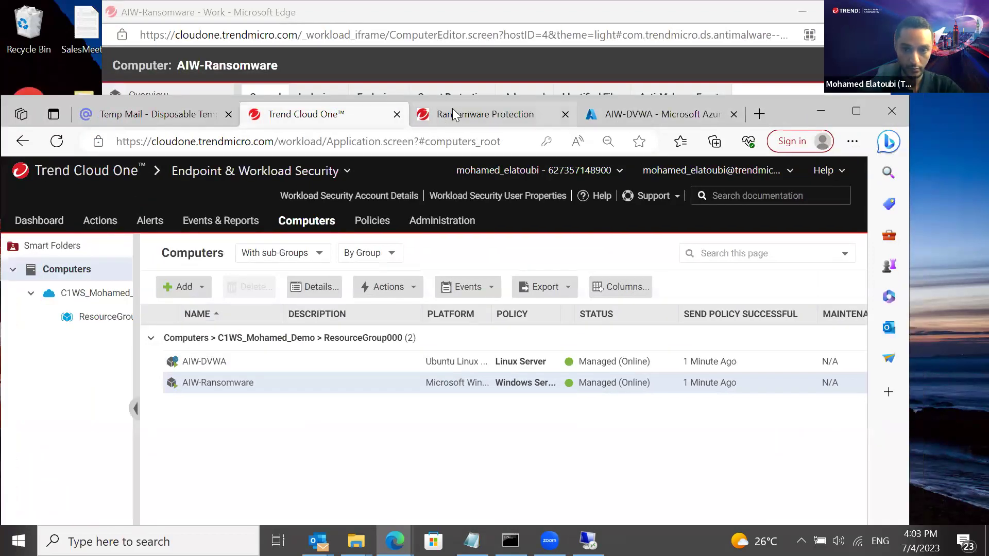
Scroll the lab guide to page 2 and select the full Invoke-WebRequest quickbuck.exe download command
click(486, 114)
drag(865, 225, 858, 263)
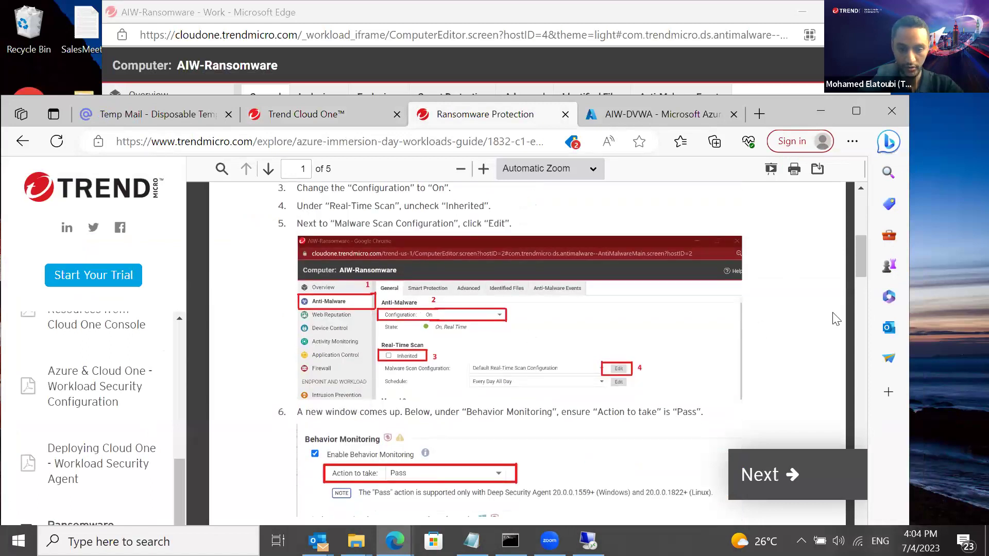
drag(854, 269, 850, 280)
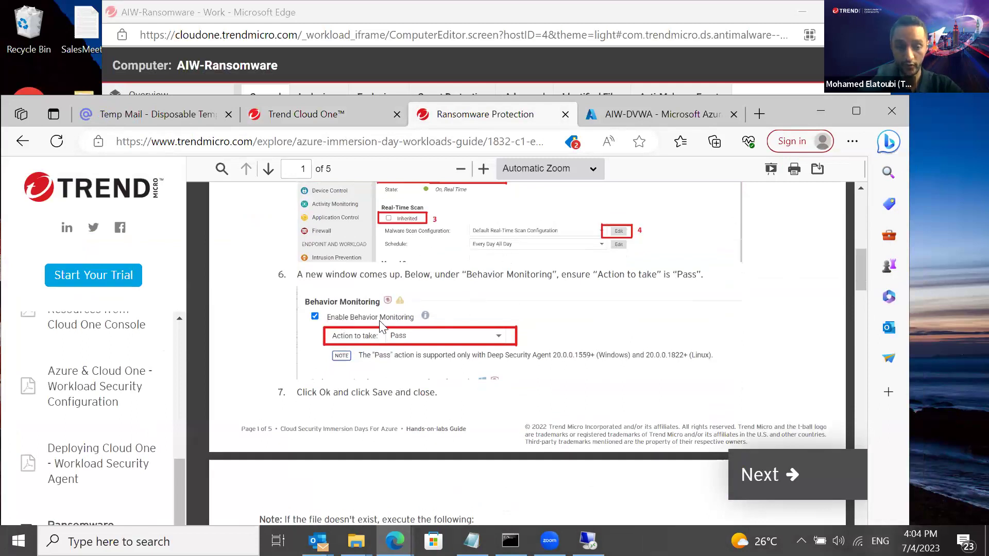
drag(863, 265, 862, 295)
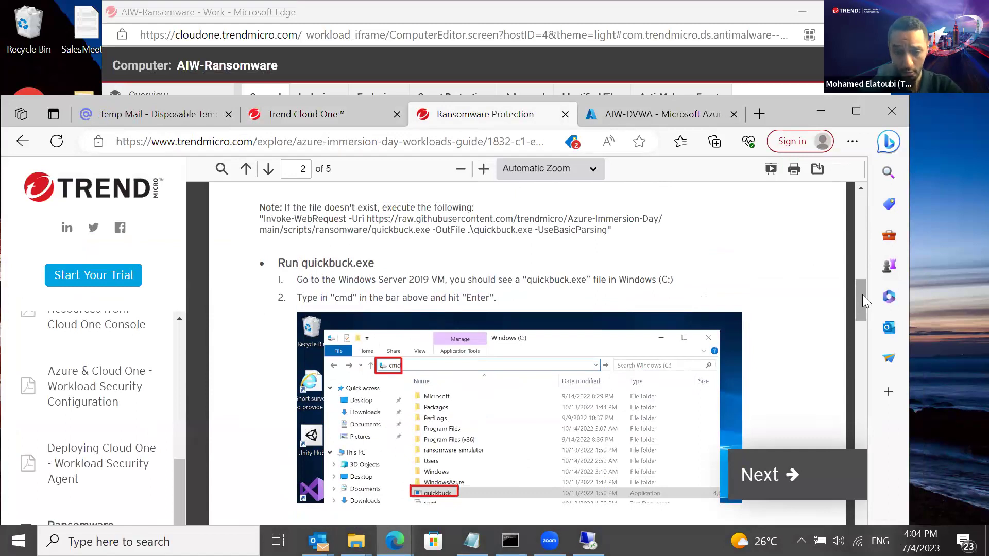
drag(353, 203, 268, 208)
click(264, 213)
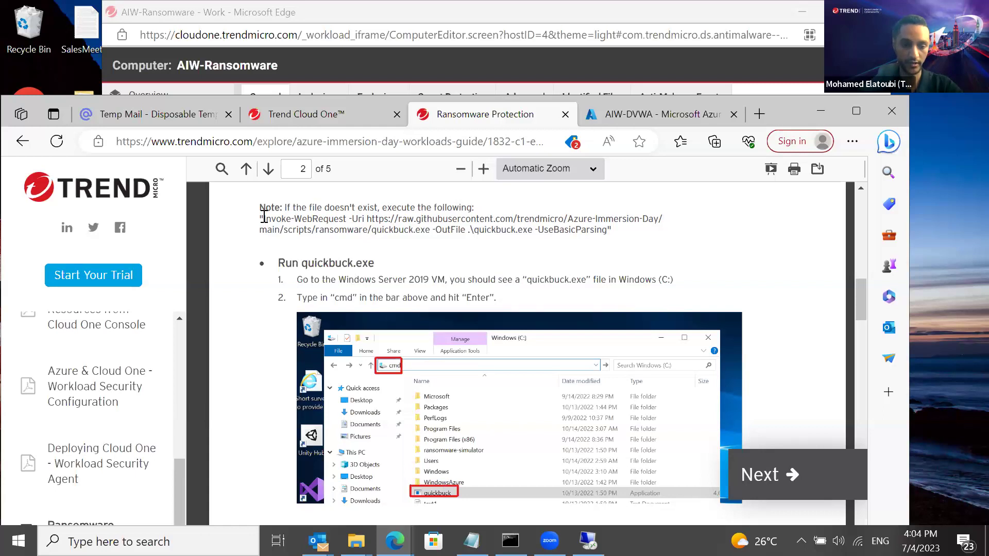
drag(264, 216, 597, 226)
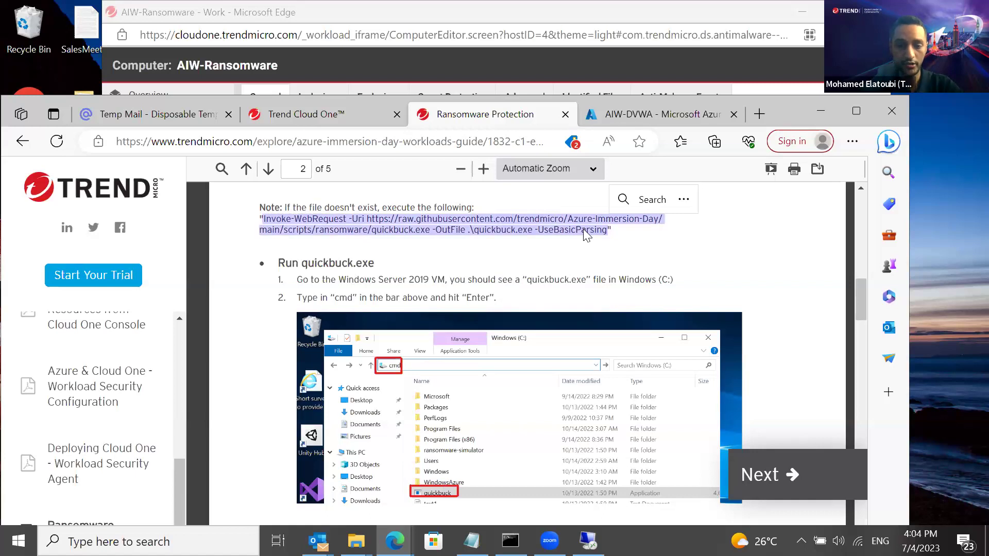
Copy the Invoke-WebRequest command and paste it into a new Edge tab
right_click(584, 230)
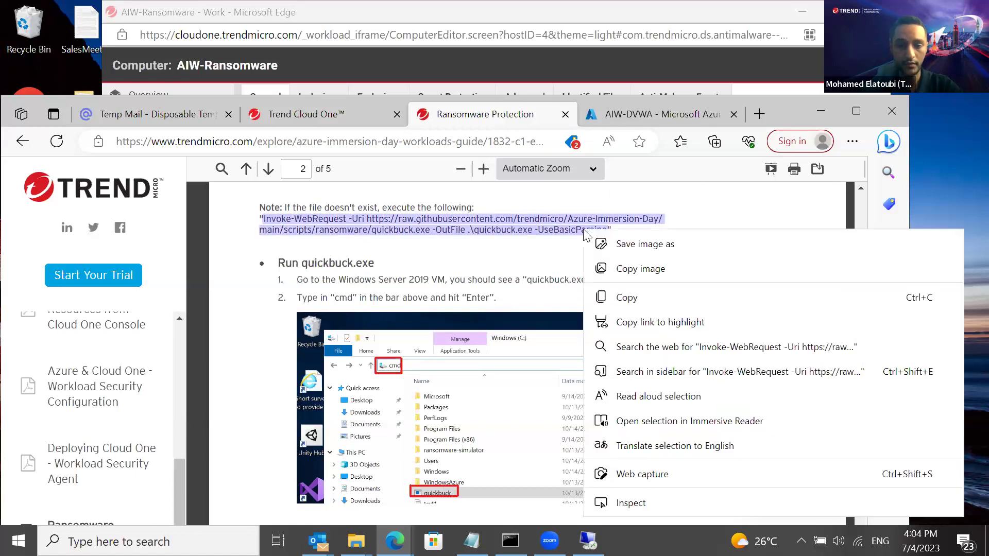
click(601, 305)
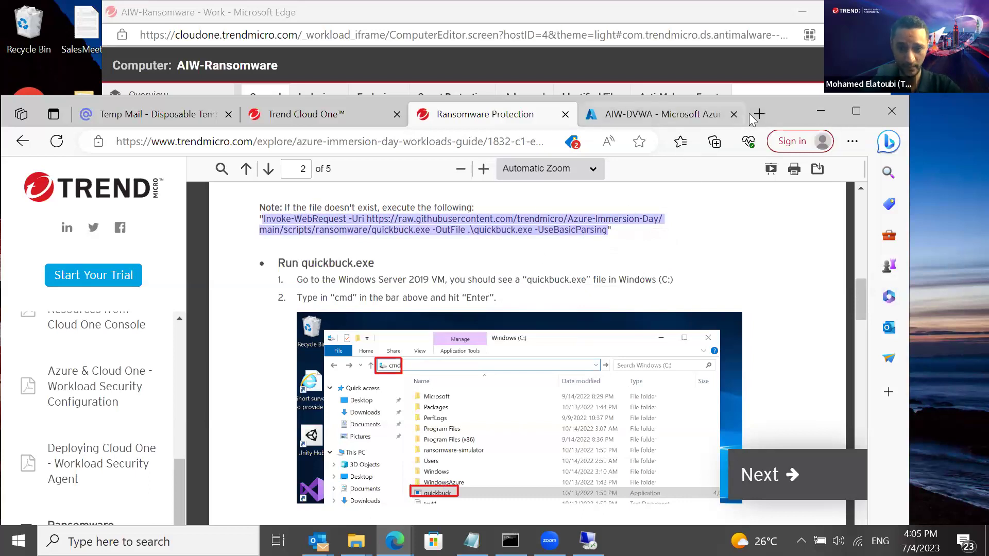
right_click(424, 221)
click(459, 293)
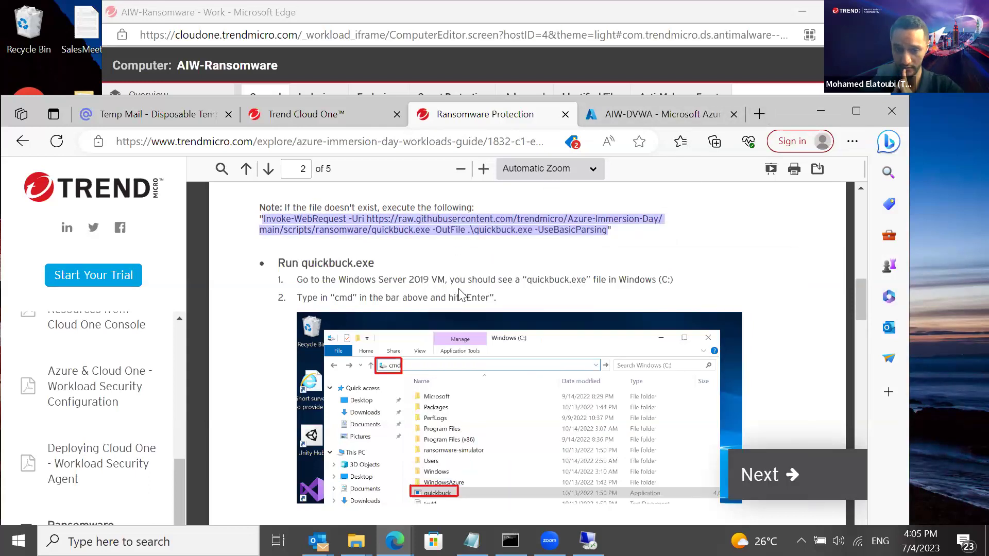
click(759, 114)
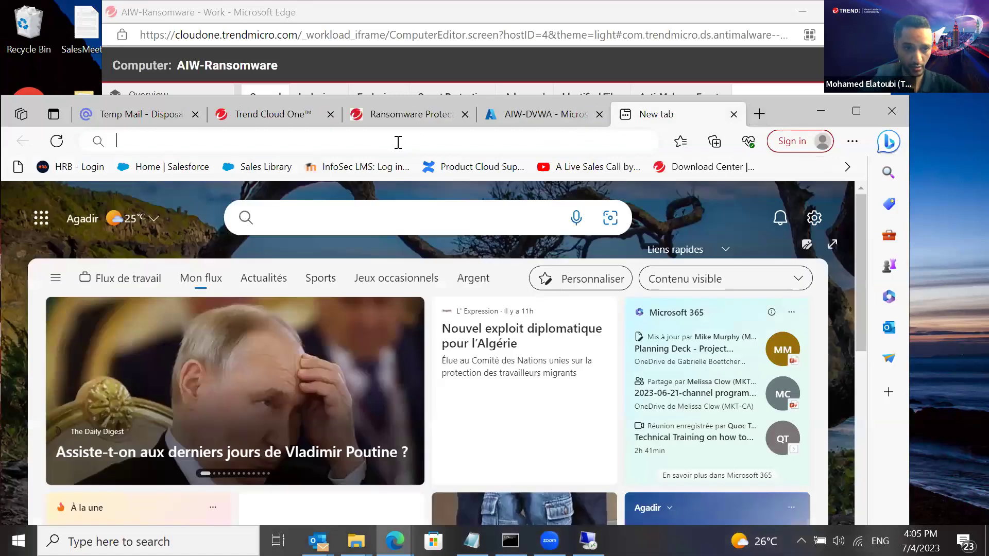
click(398, 142)
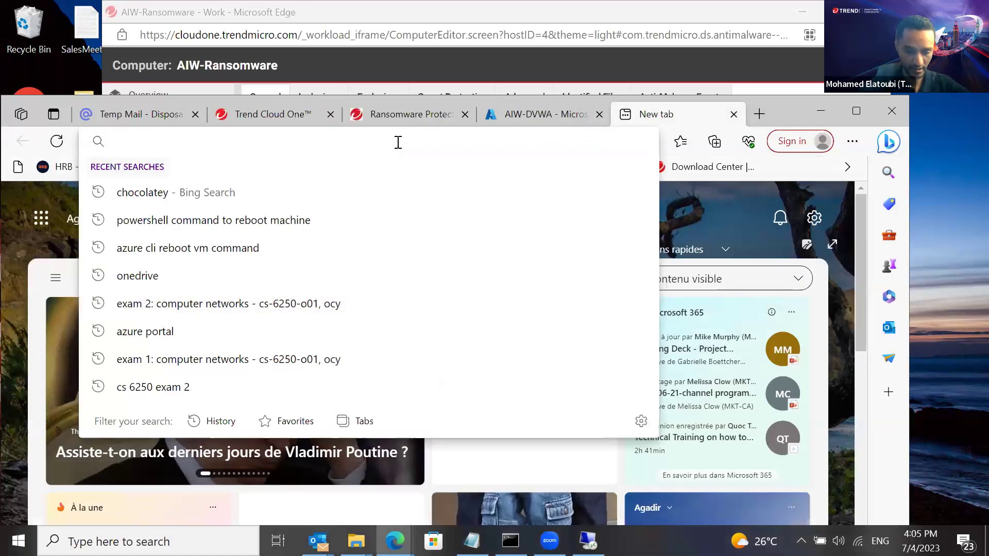
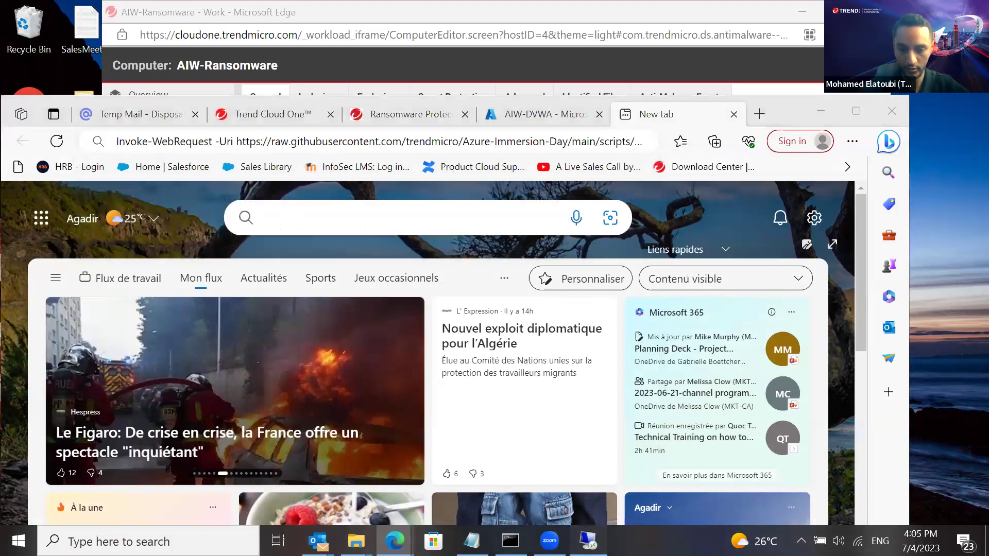
Bring the AIW-Ransomware remote desktop session to the front and show it full screen
key(alt+Tab)
click(817, 101)
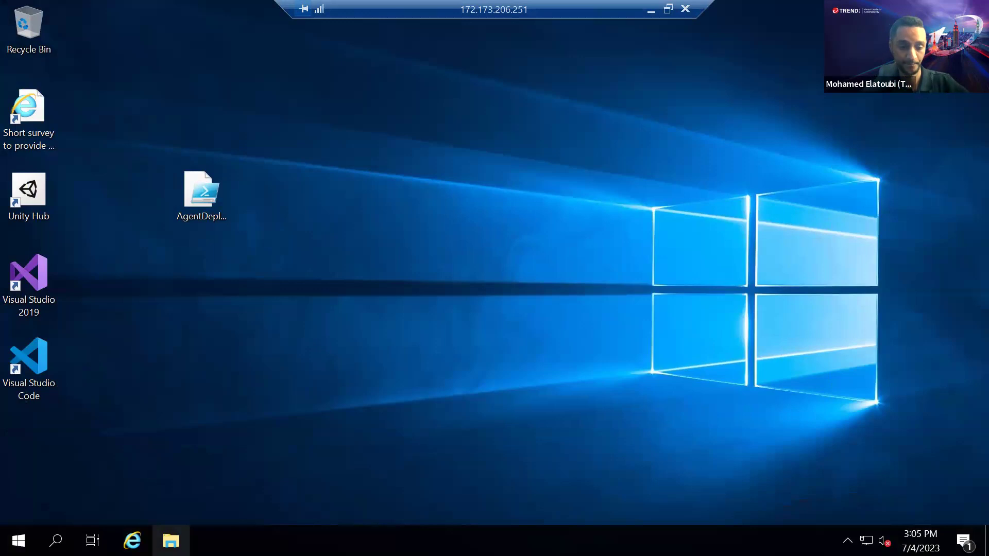
Open File Explorer on the remote VM and browse This PC to the Windows (C:) drive
click(170, 541)
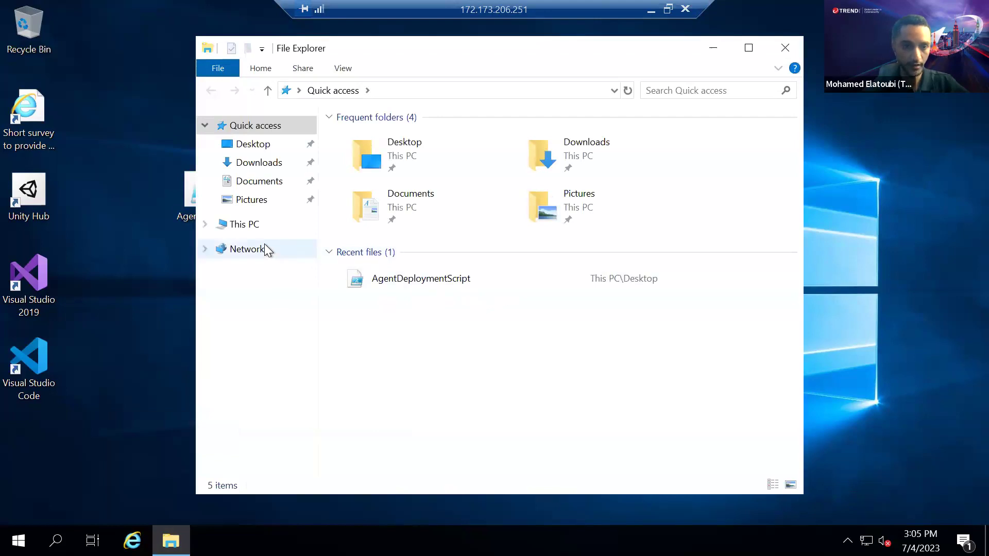
click(242, 224)
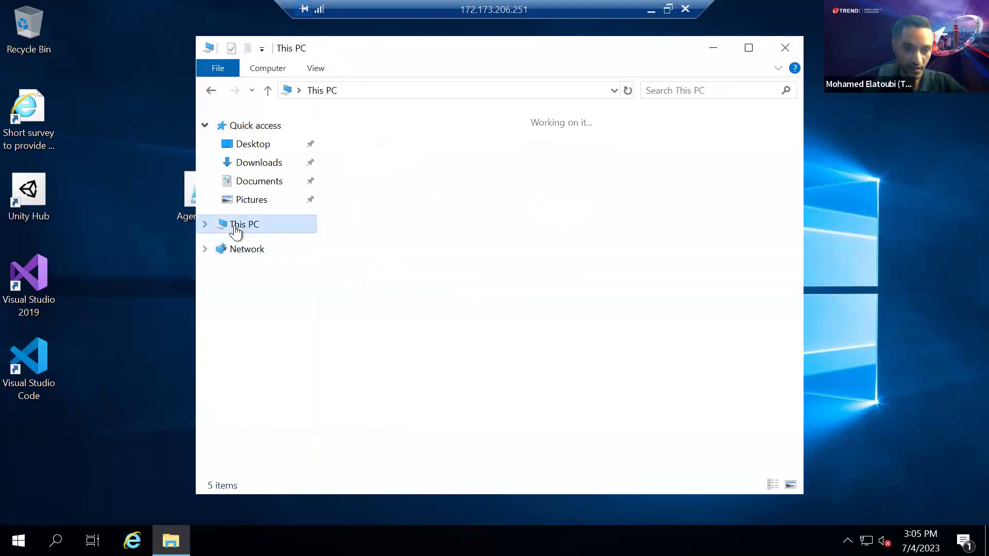
double_click(393, 335)
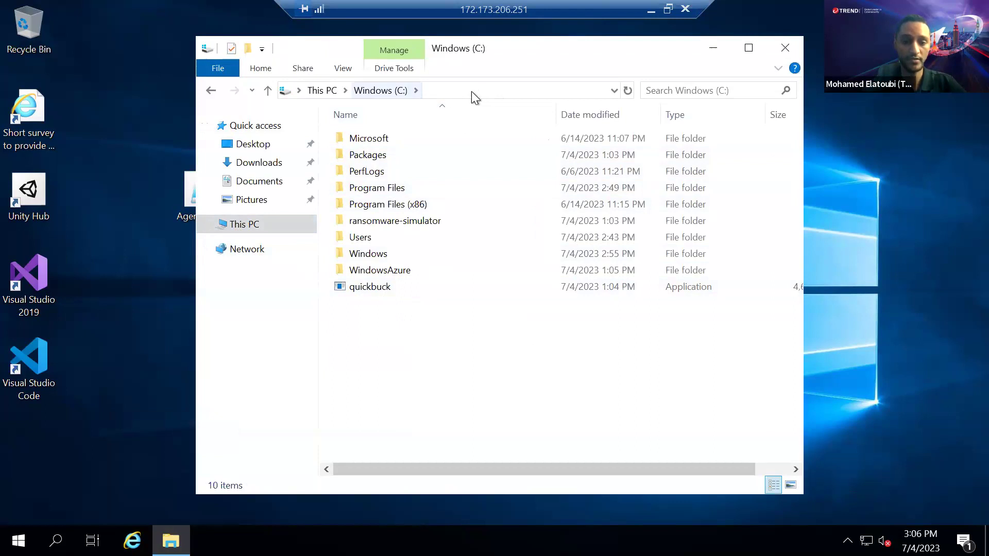
Run powershell.exe from the C: drive's address bar, removing the C:\ prefix after the not-found error
click(479, 92)
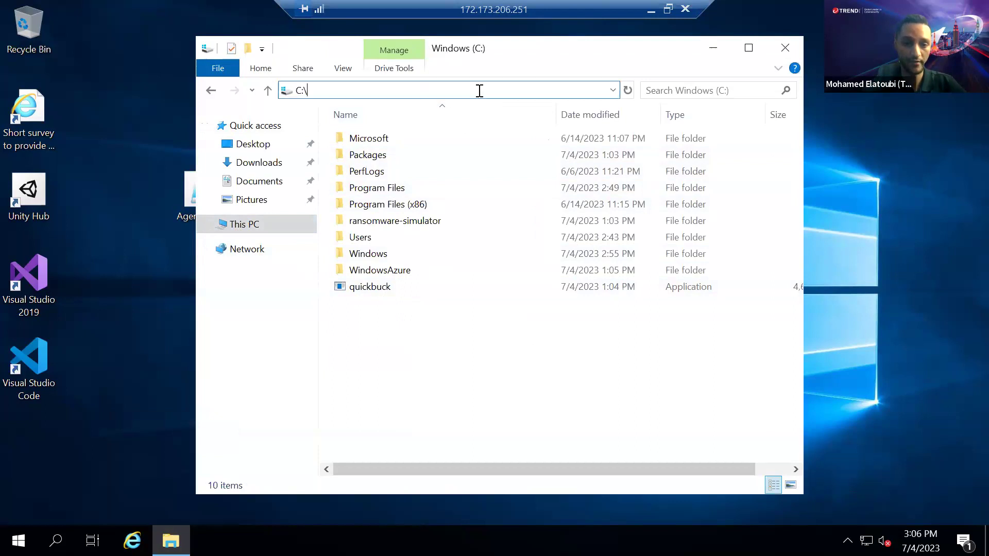
text(po)
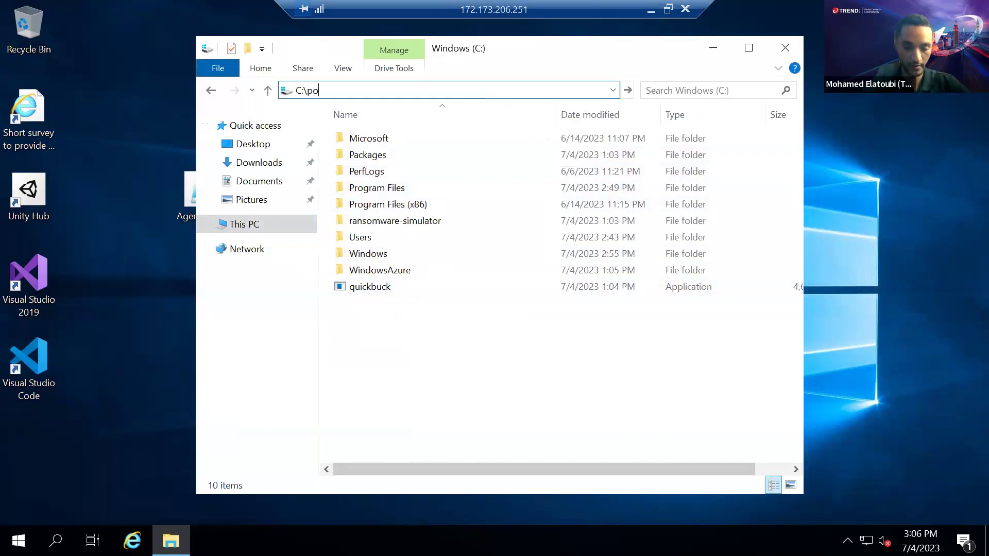
text(wershell.exe)
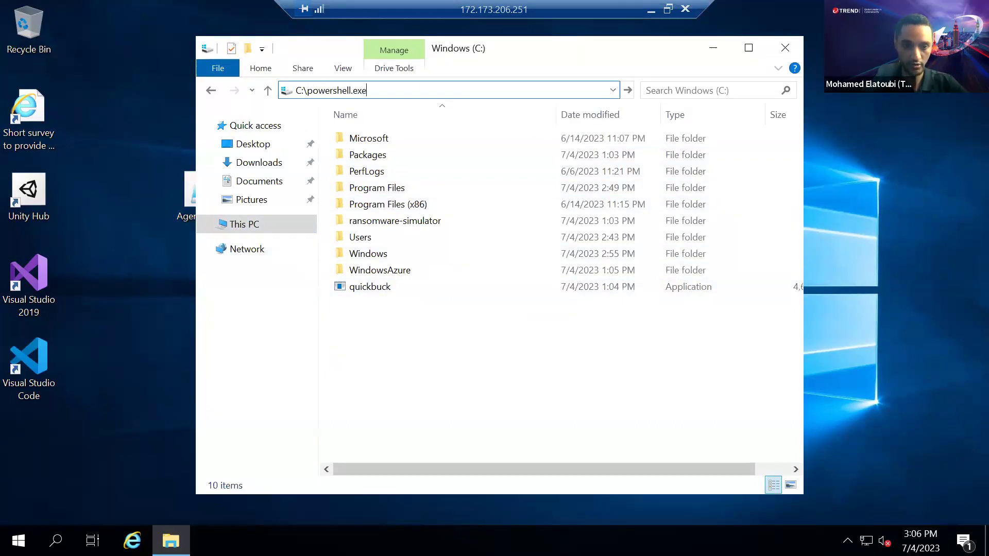
key(Return)
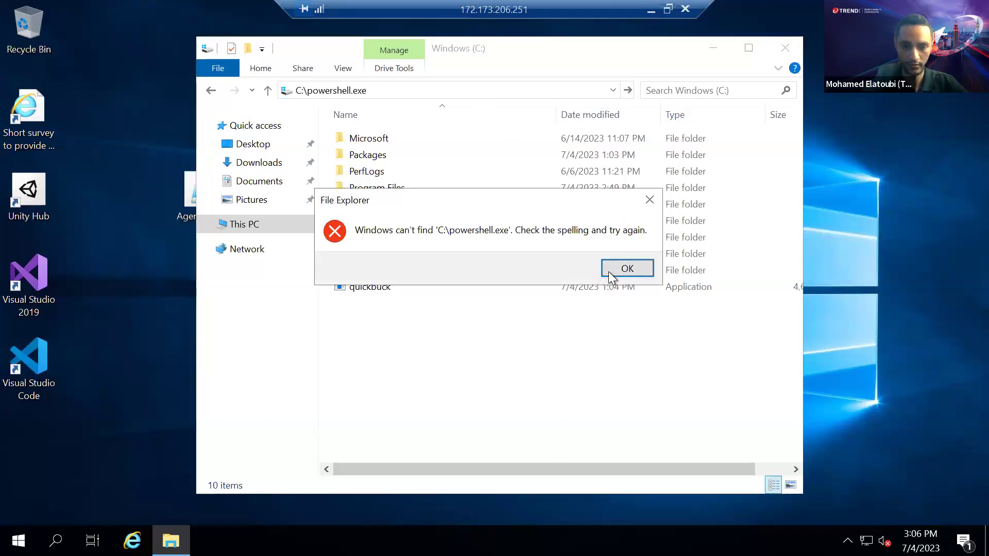
click(618, 269)
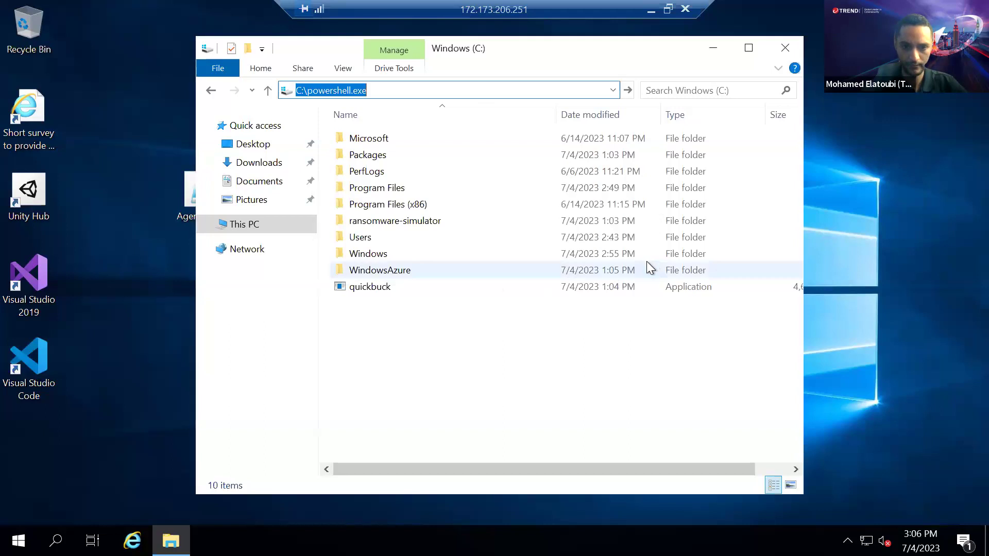
click(308, 90)
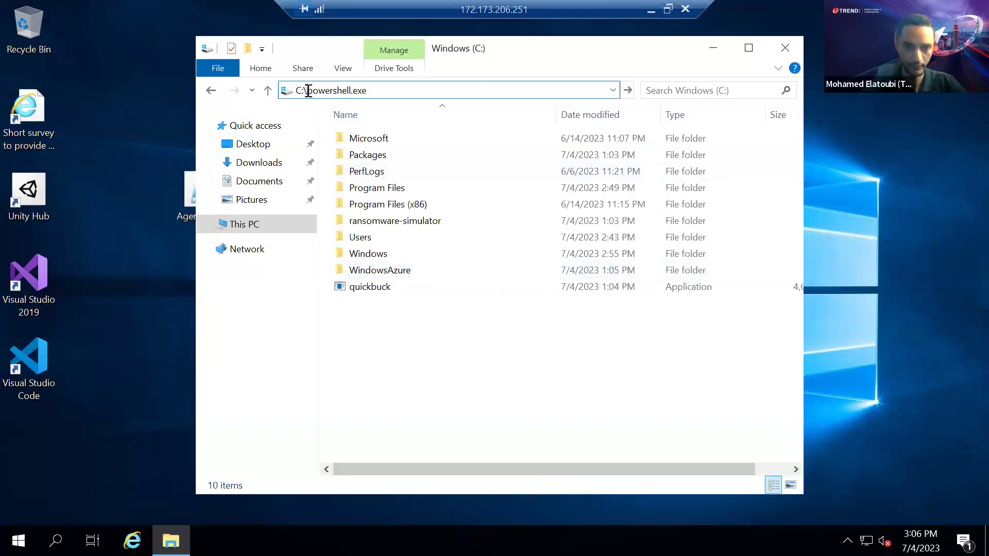
key(BackSpace)
key(BackSpace)
key(BackSpace)
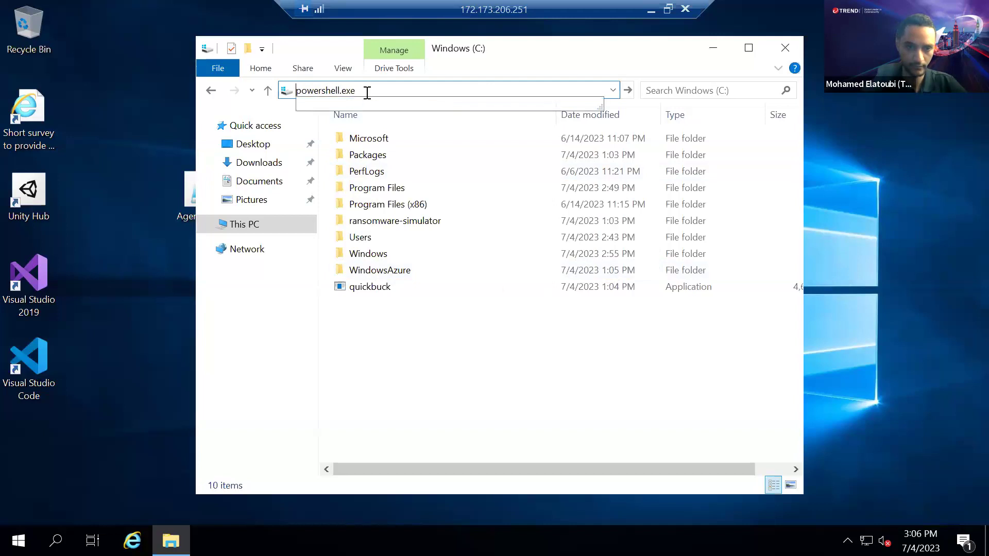
key(Return)
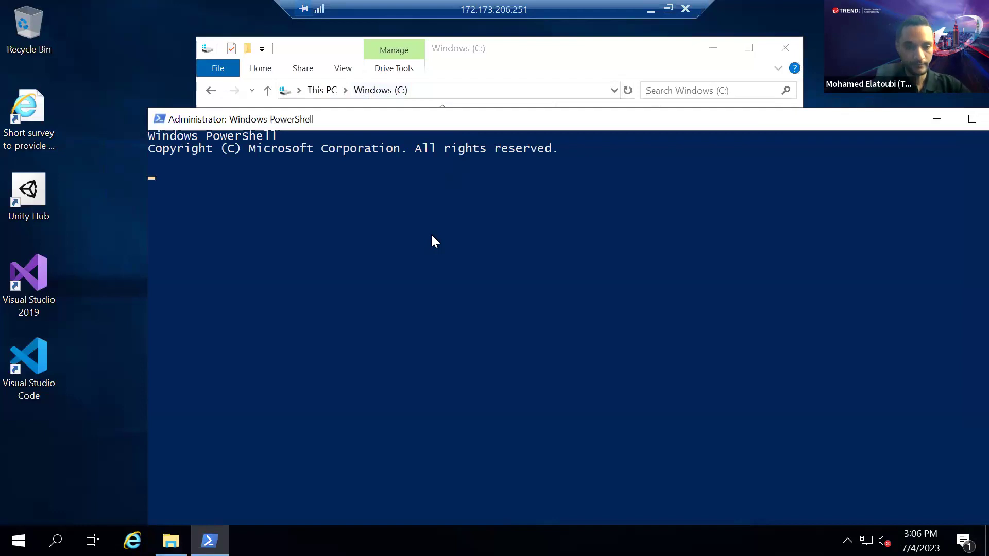
Get a fresh PS C:\> prompt line in the Administrator PowerShell window
key(Return)
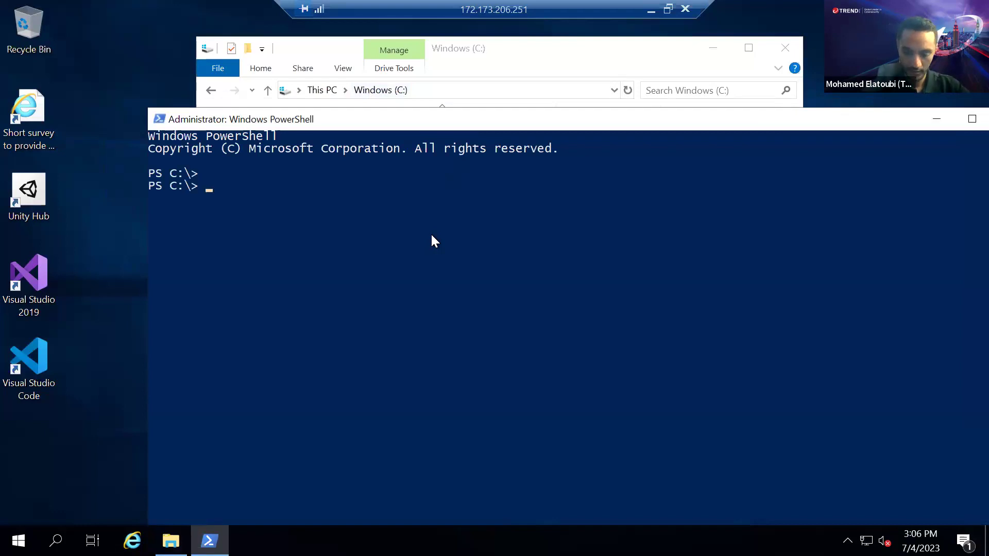
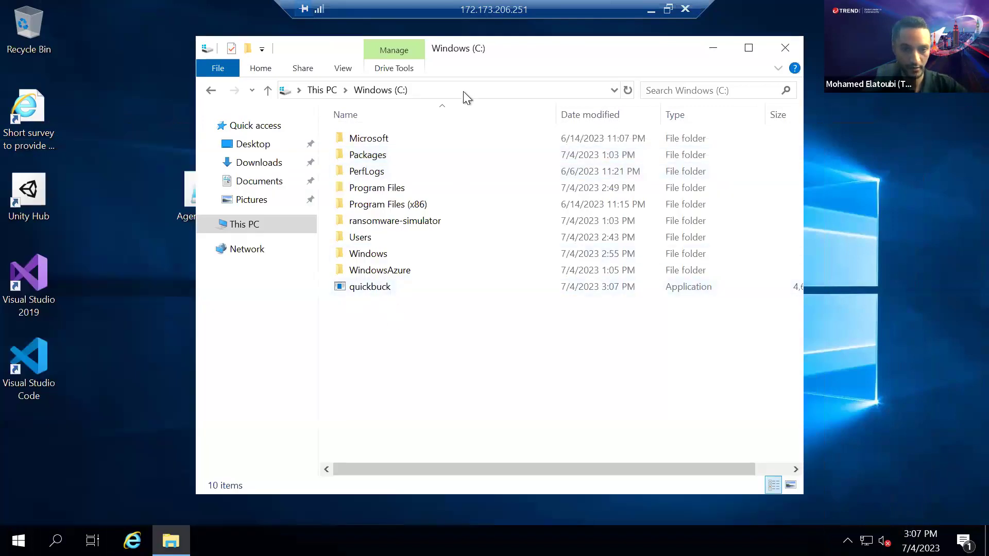
Replace the C:\ address-bar path with cmd.exe to launch Command Prompt there, then move its window aside
click(461, 88)
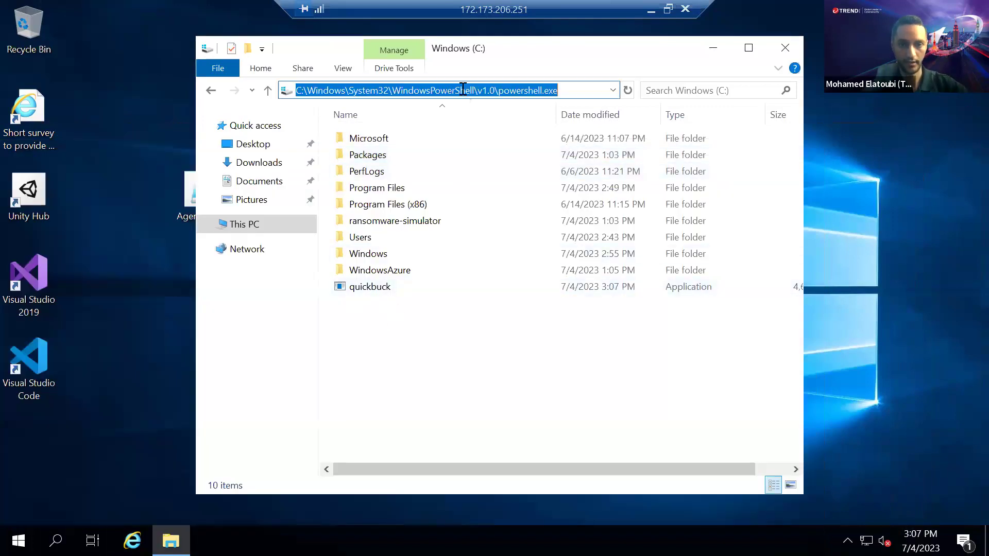
key(BackSpace)
text(cmd)
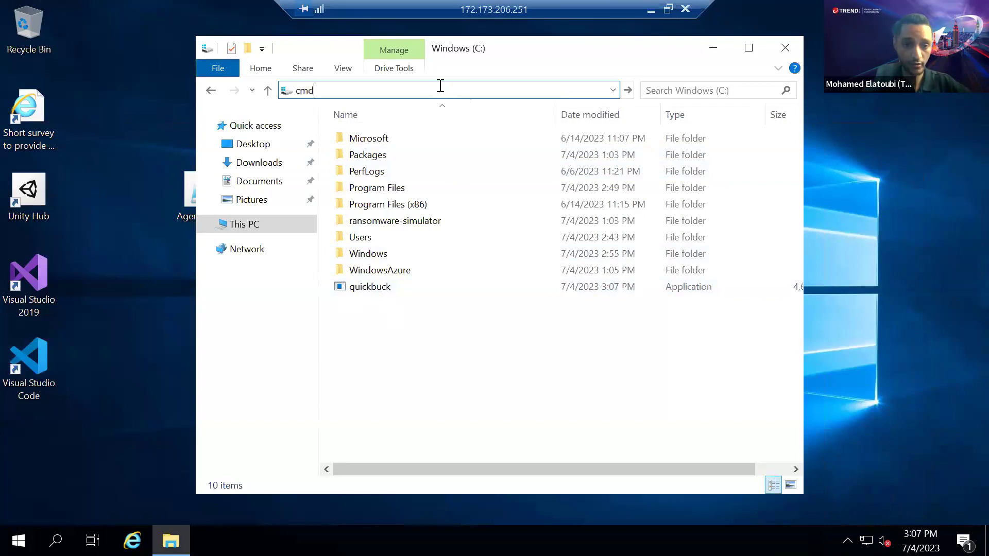
text(.exe)
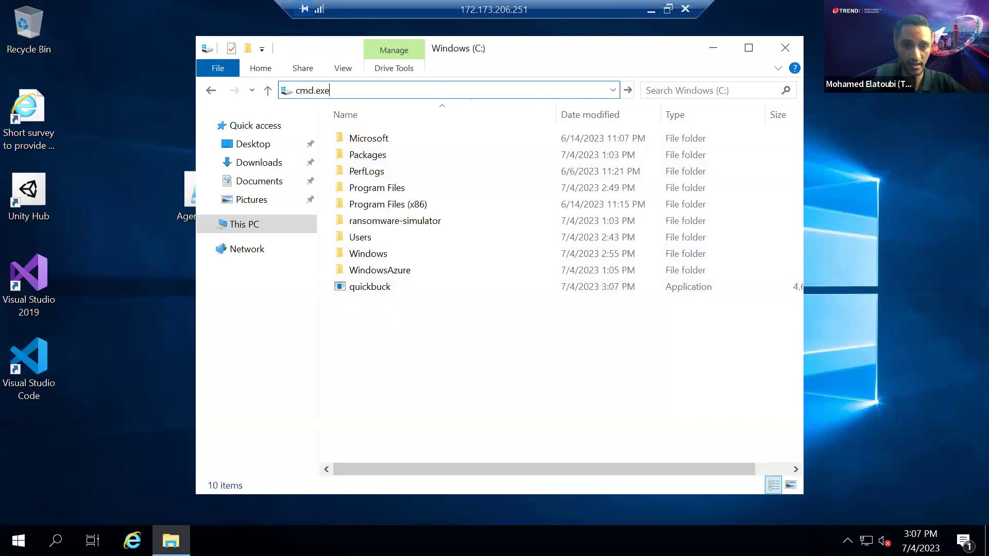
key(Return)
drag(450, 132, 542, 320)
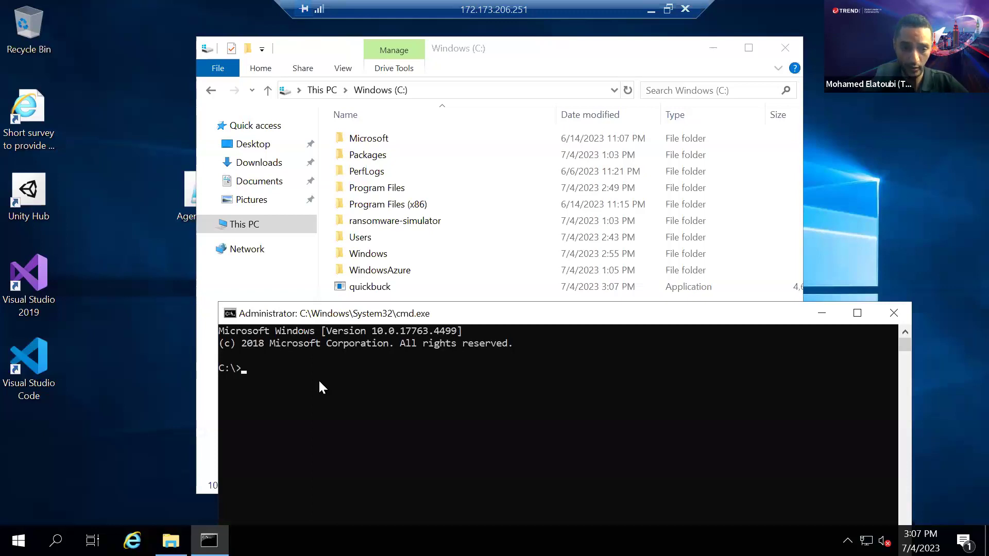
Enter 'quickbuck' at the C:\> prompt without running it
text(quickbuck.exe run)
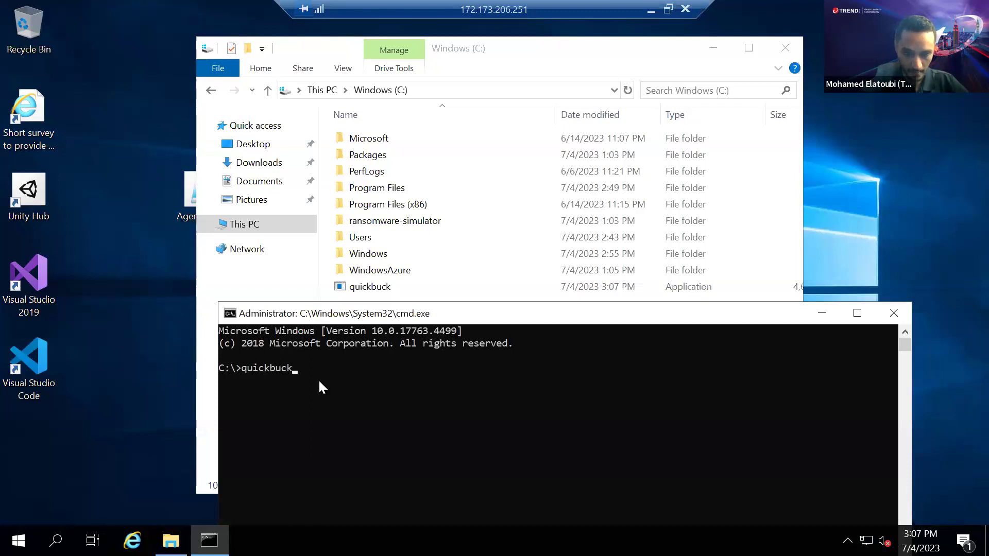
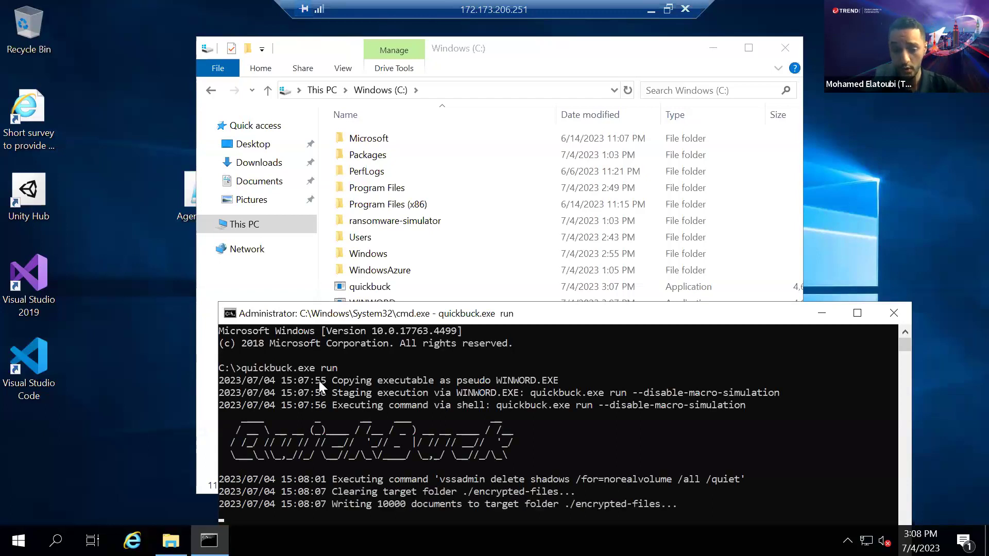
Move the Administrator console window upward so the full quickbuck output and prompt are visible
drag(357, 312, 357, 251)
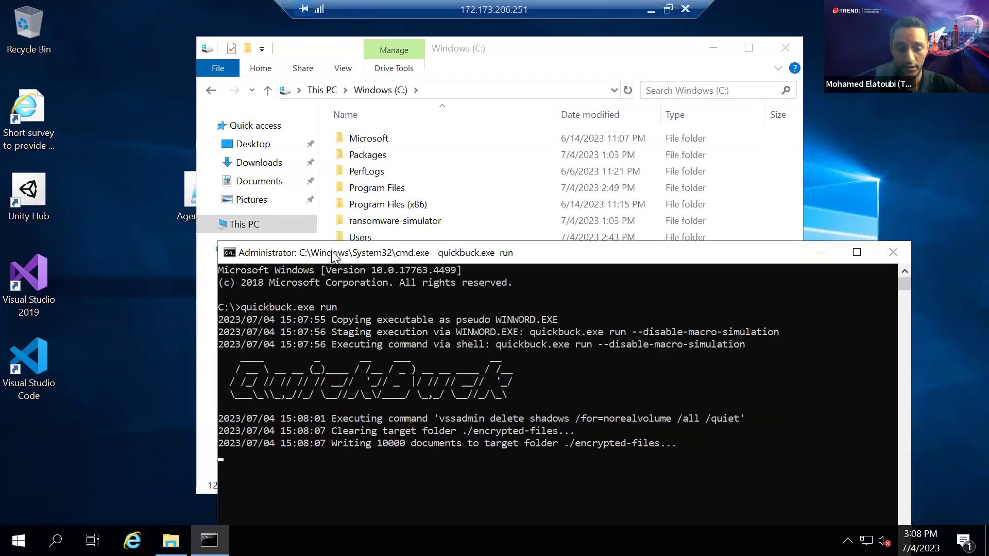
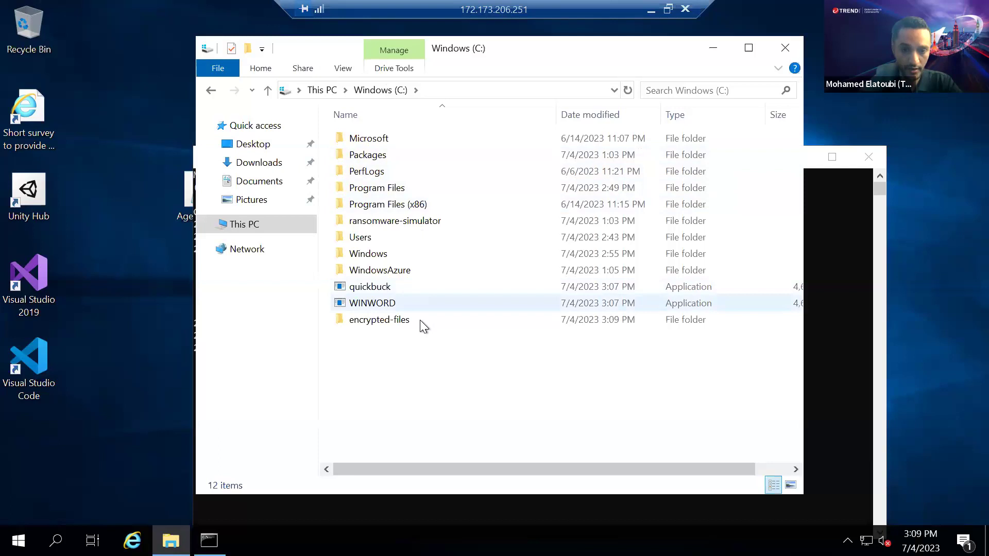
Browse the encrypted-files folder's 2,142 documents, then minimize Explorer to show quickbuck.exe running in cmd
mouse_move(419, 320)
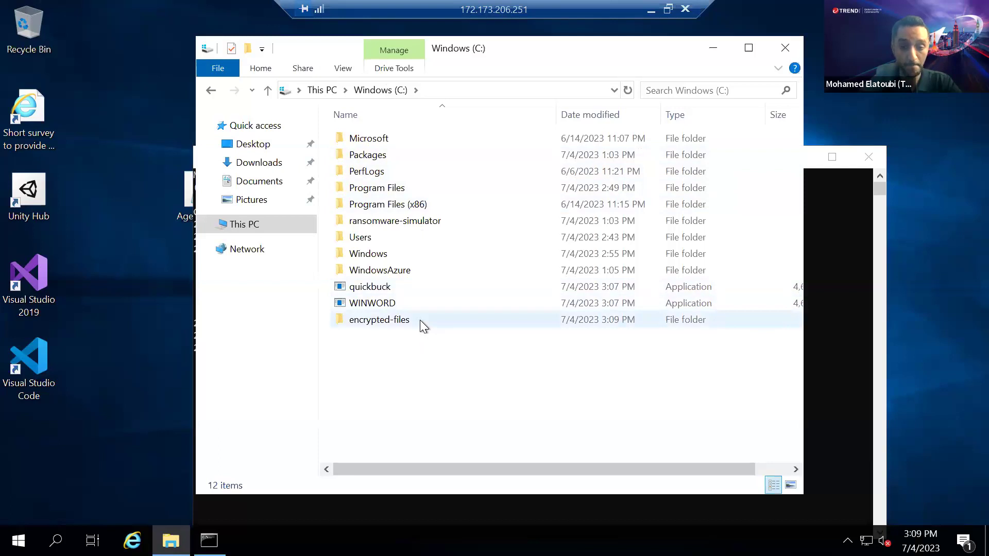
click(419, 319)
double_click(419, 320)
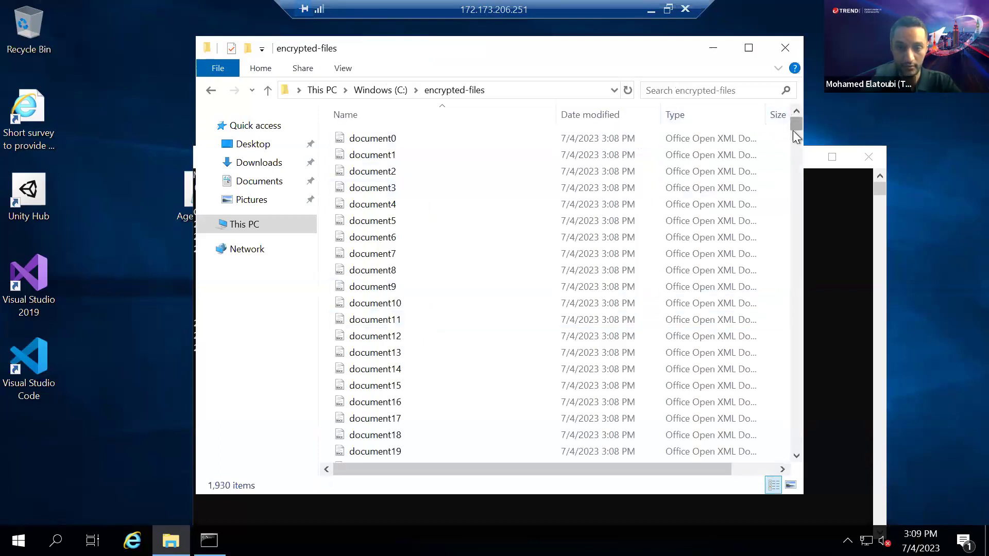
drag(790, 214, 795, 114)
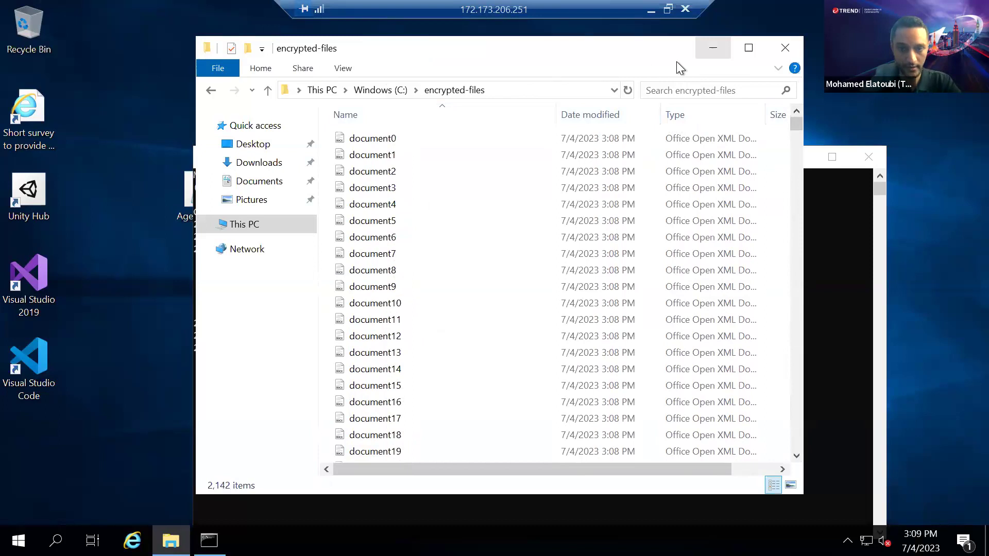
click(713, 47)
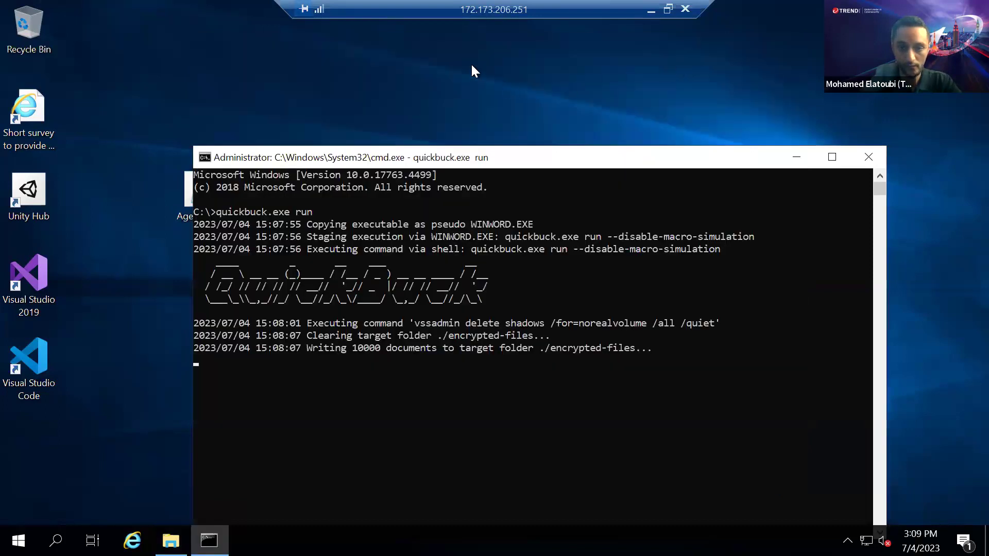
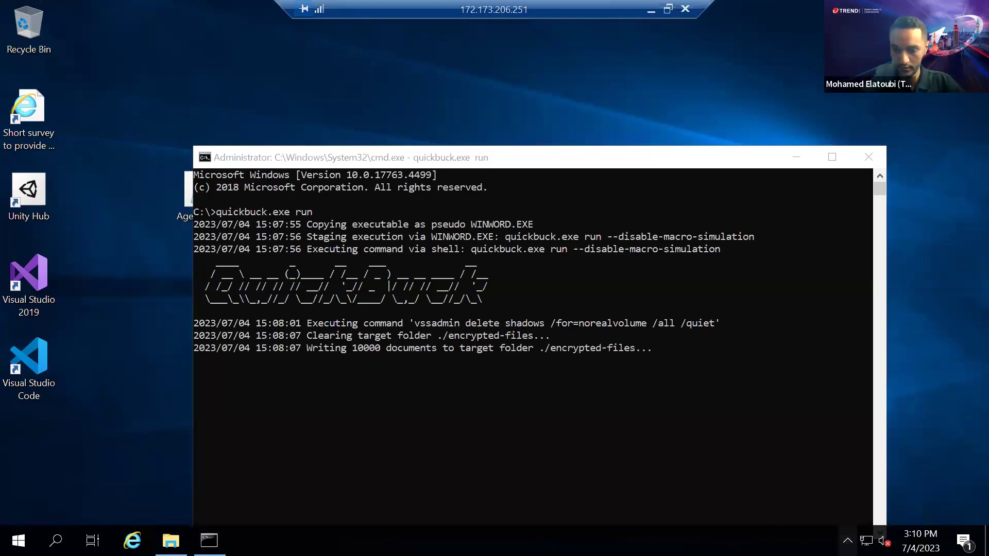
Open the Deep Security agent console from the tray and confirm its security events list is empty
click(847, 540)
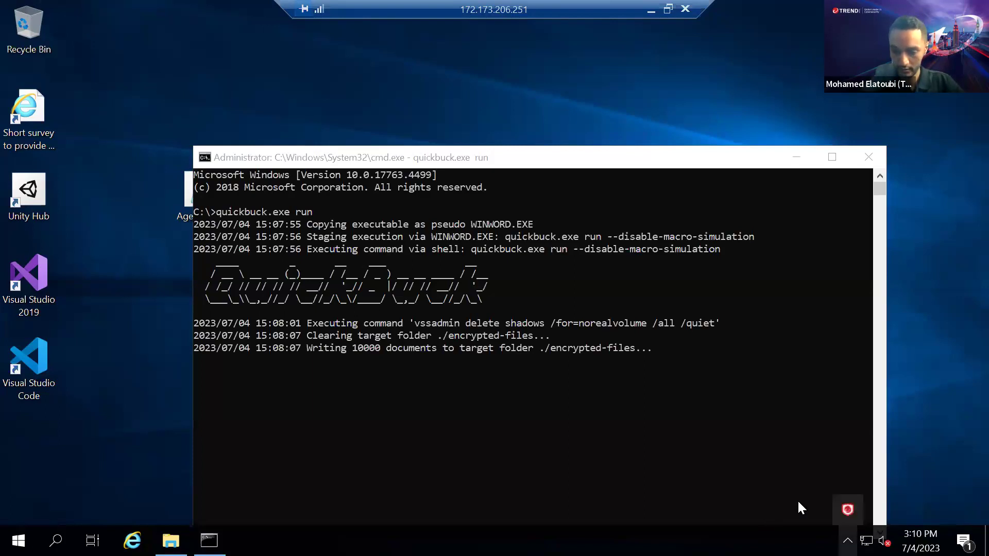
double_click(843, 501)
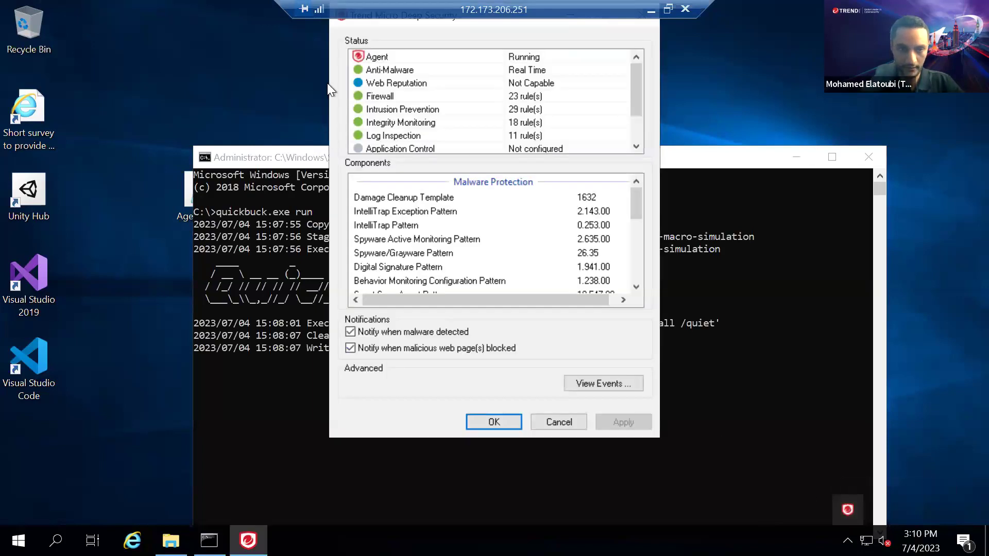
click(335, 162)
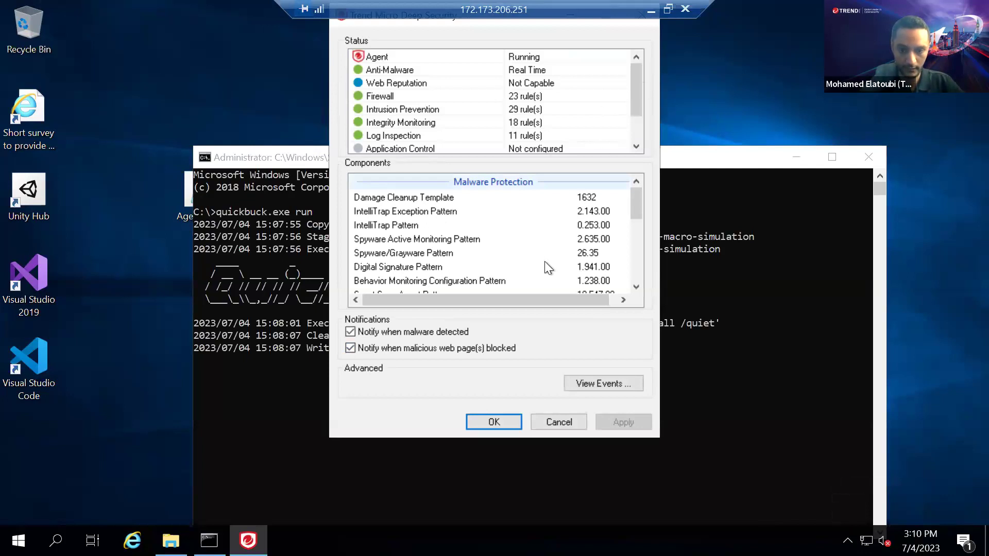
click(618, 385)
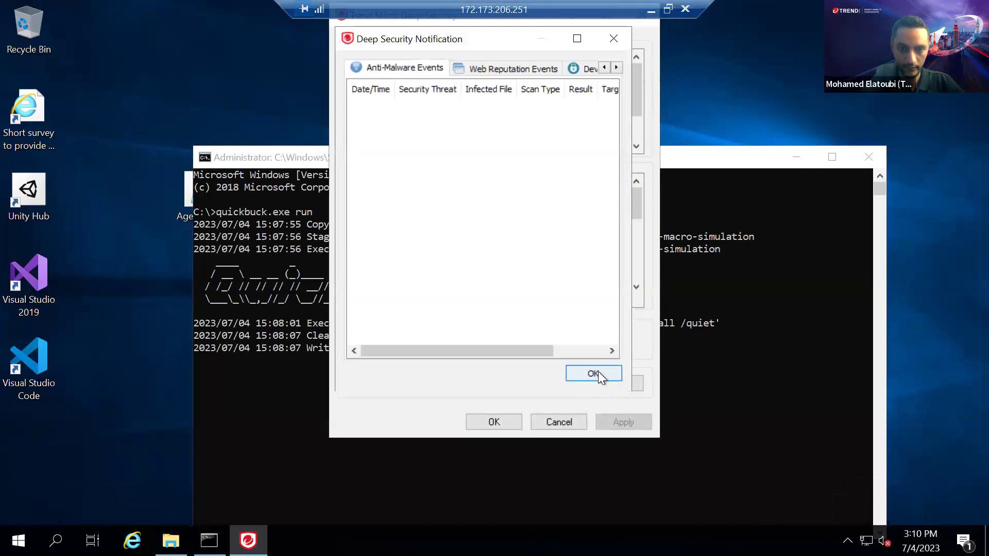
click(594, 373)
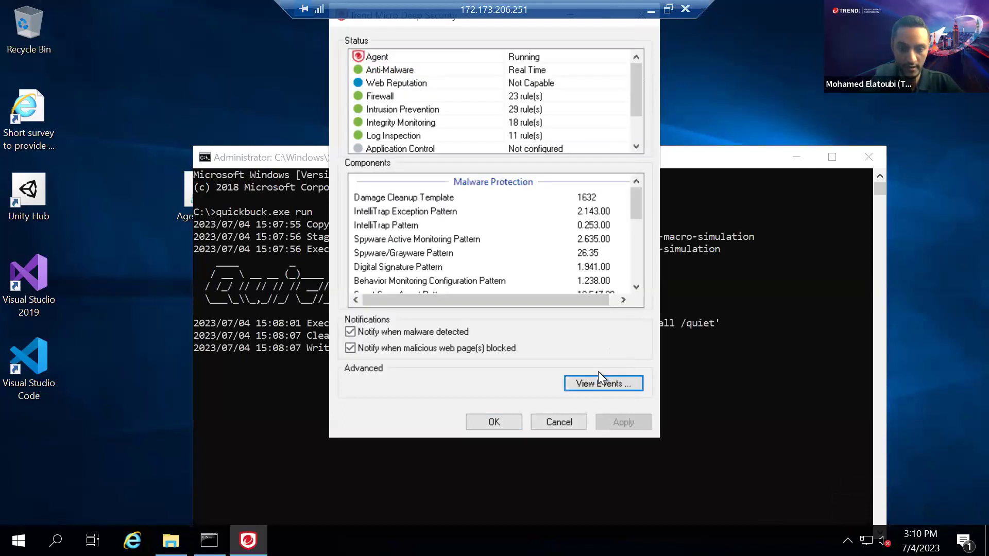
click(588, 381)
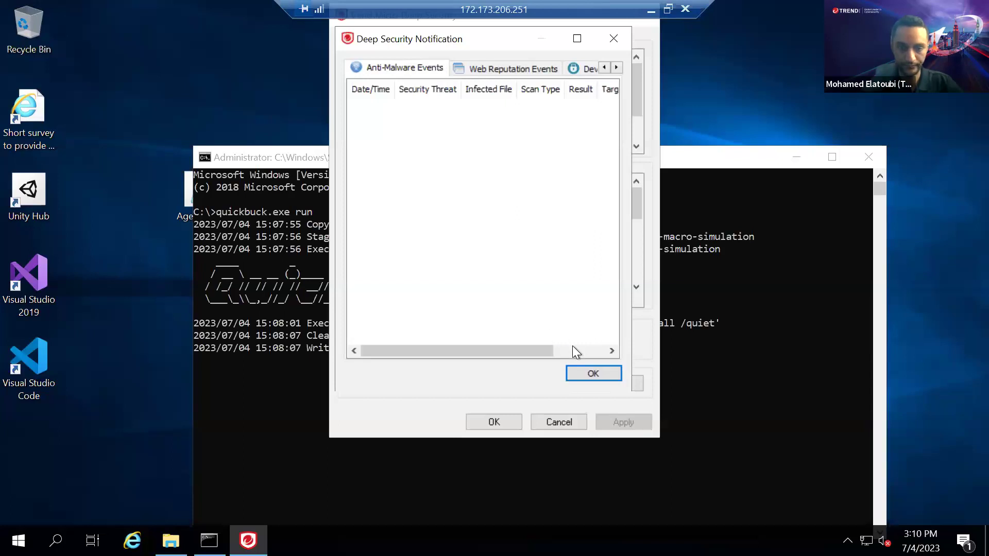
click(587, 372)
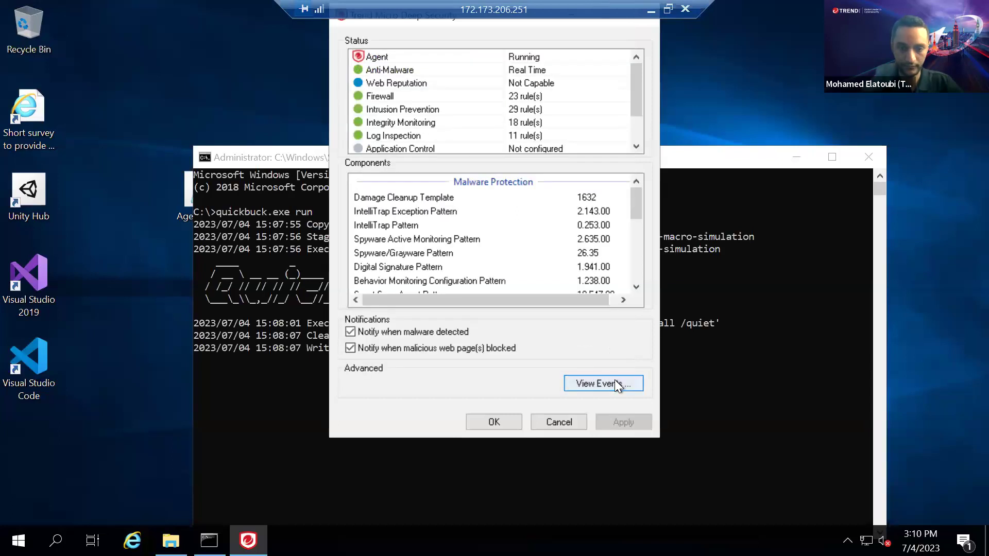
click(587, 372)
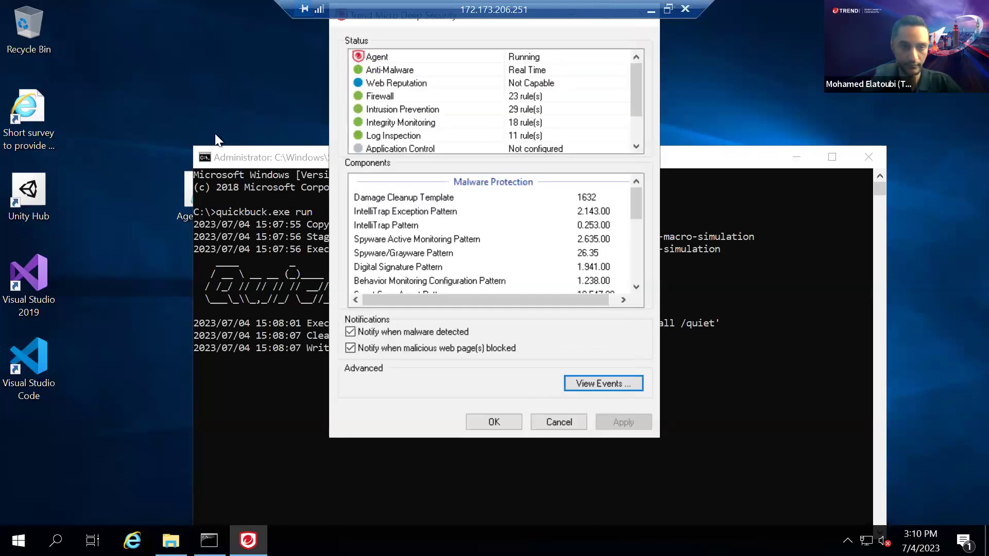
click(215, 135)
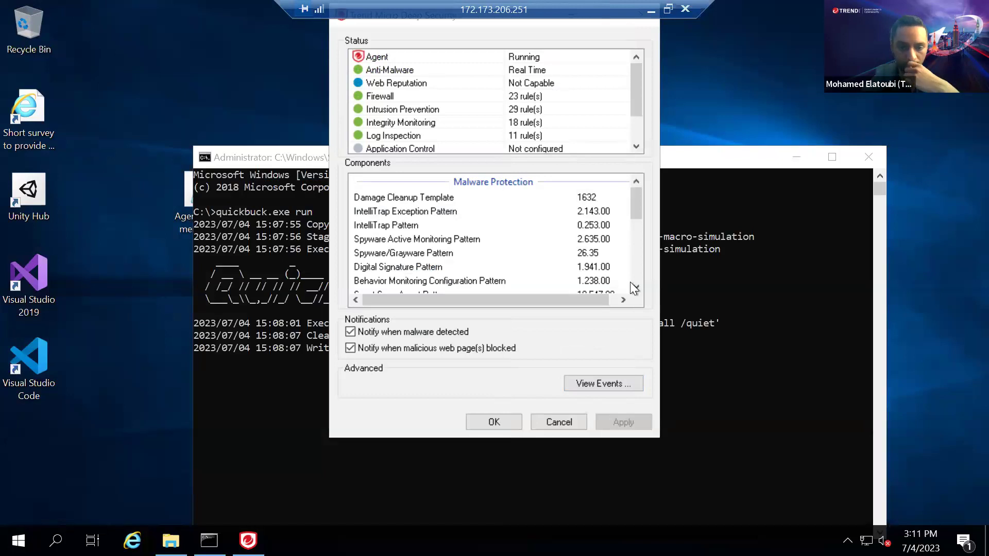
Verify the Anti-Malware and Web Reputation event lists are both still empty, then return to the simulator's command window
click(596, 377)
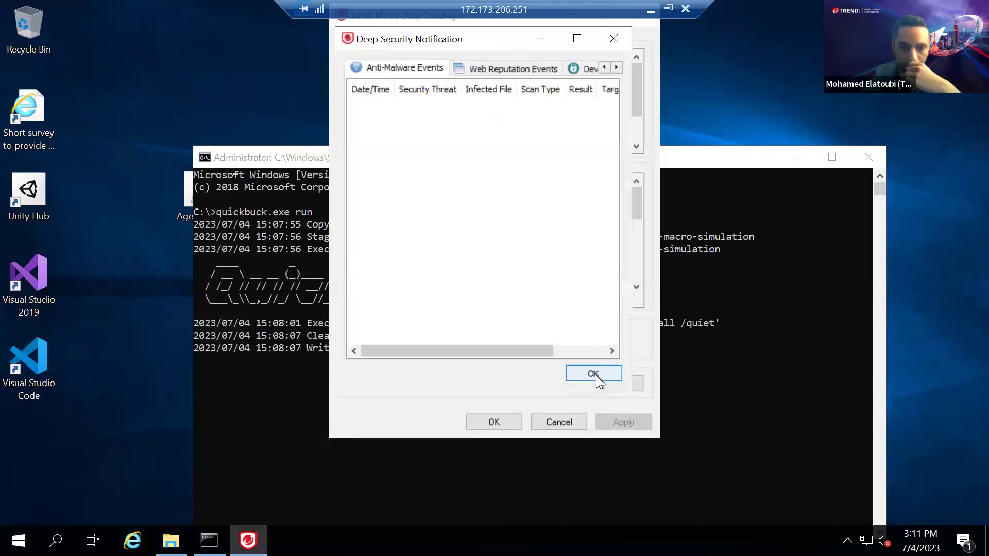
click(493, 69)
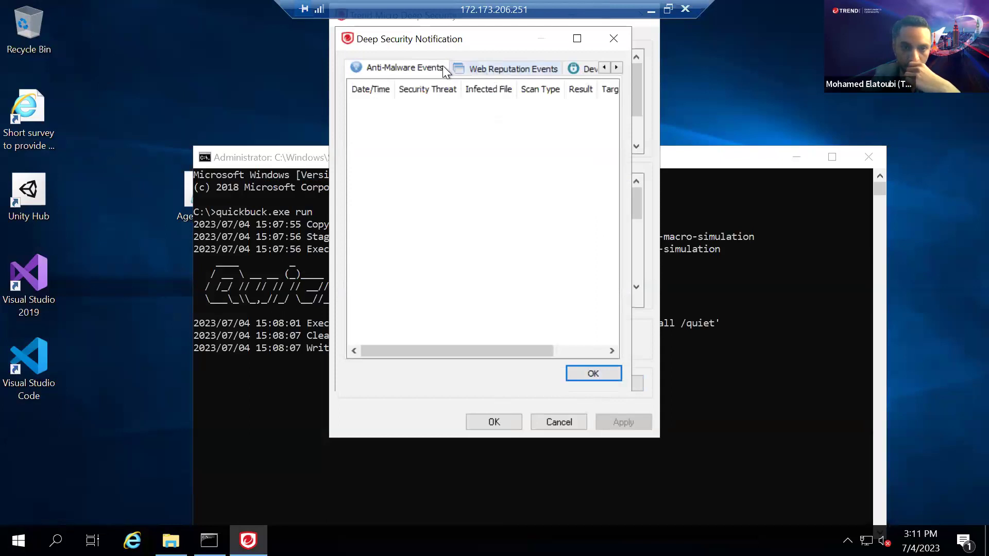
click(406, 68)
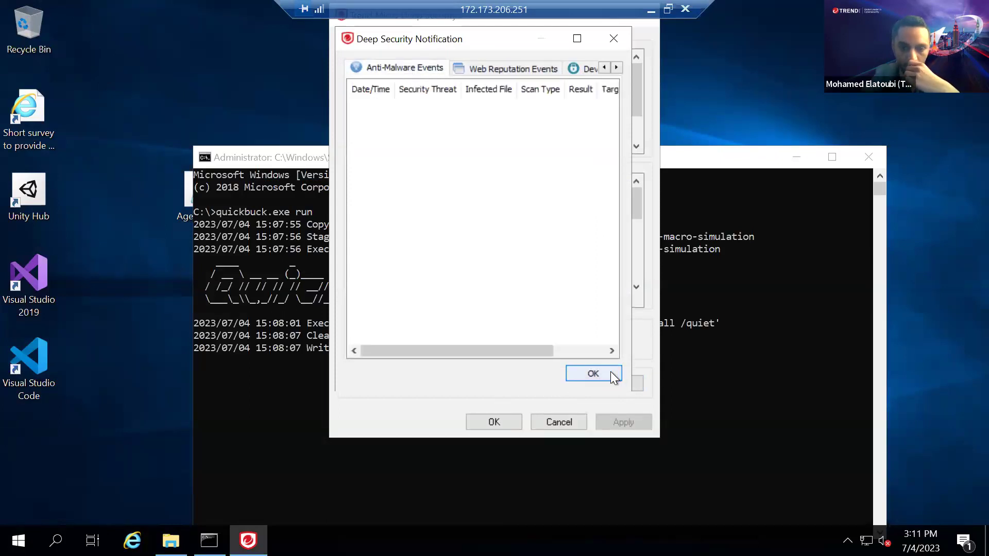
click(611, 372)
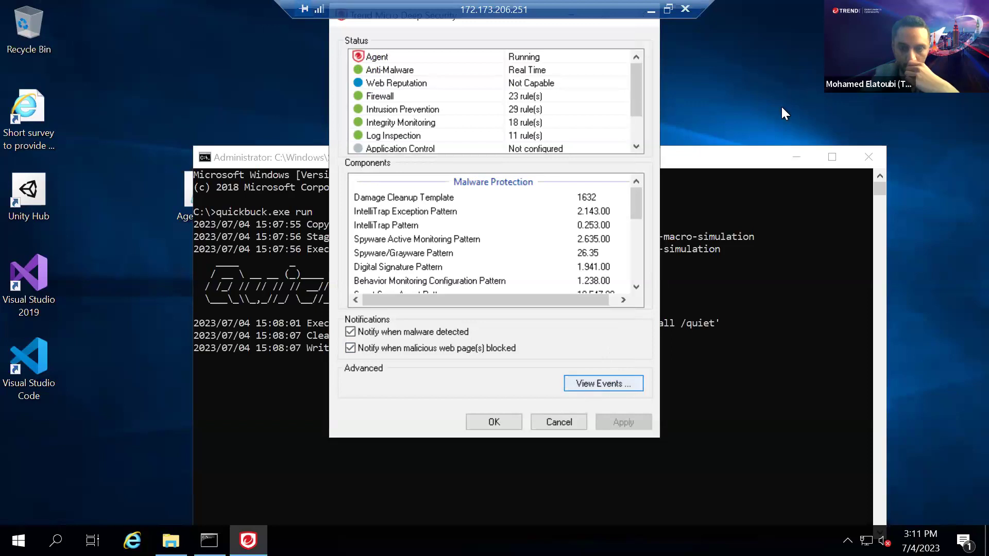
click(776, 153)
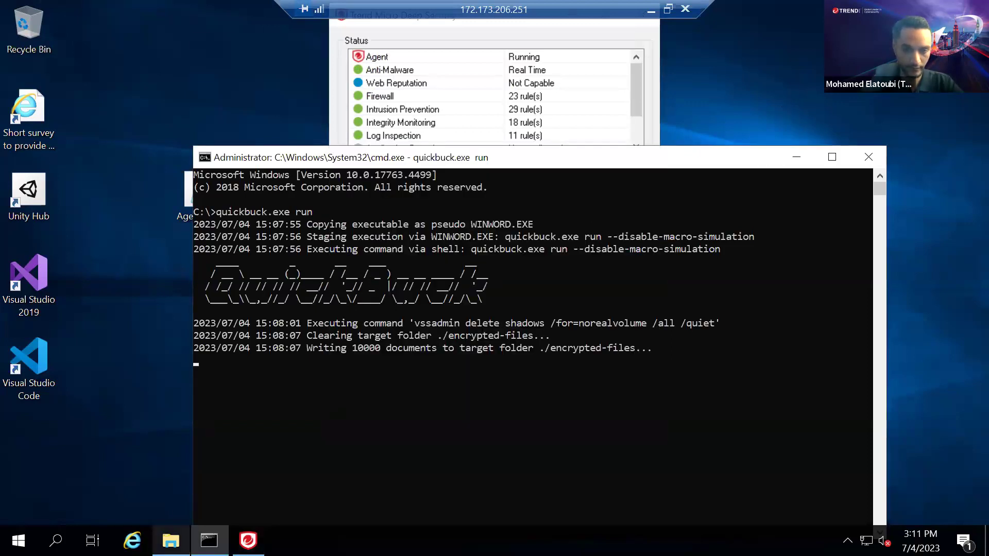
Bring up the C:\encrypted-files window and refresh it to update the growing document count
click(170, 540)
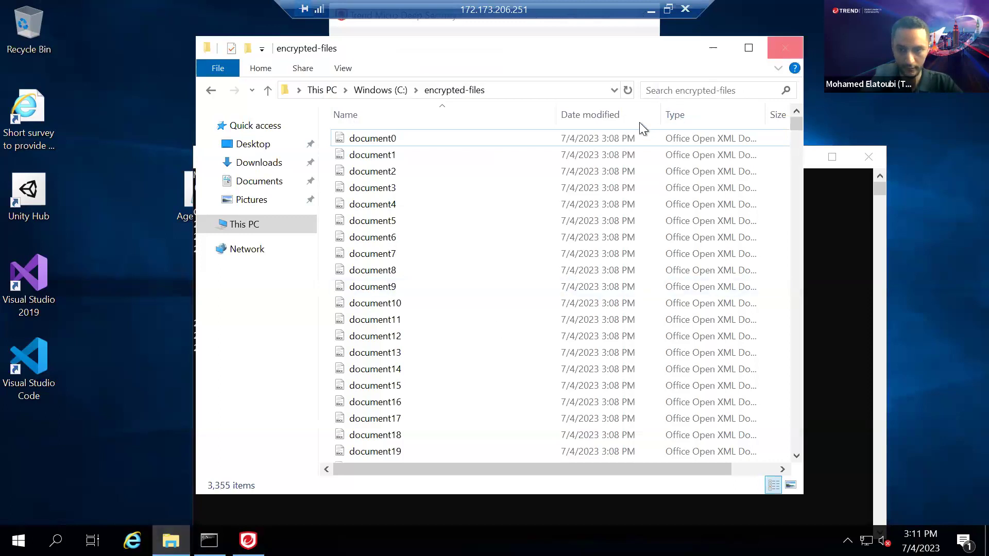
click(628, 93)
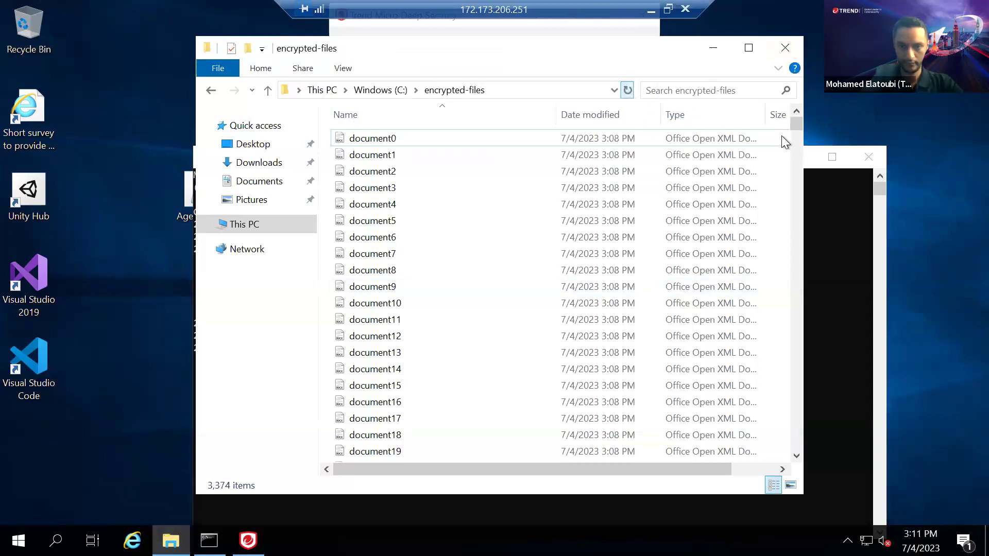
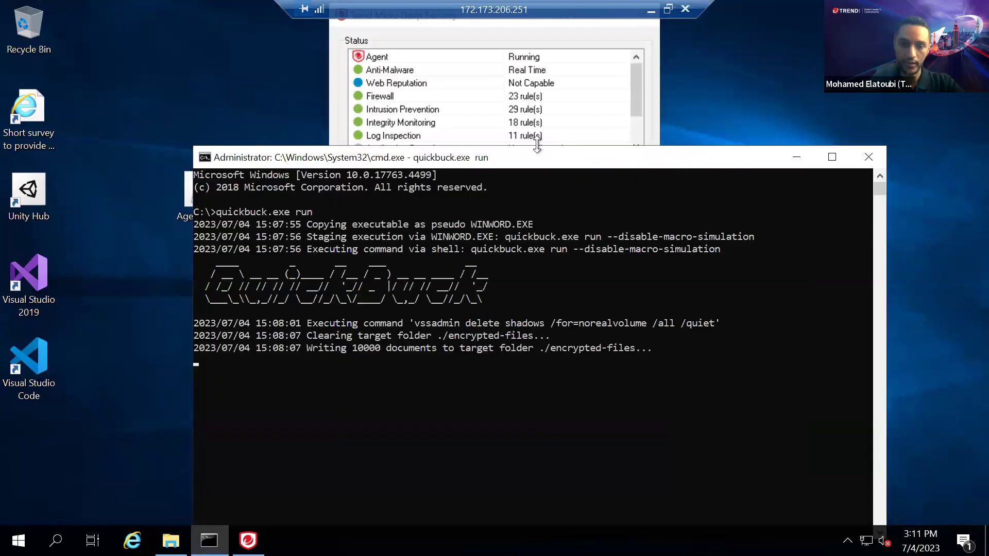
Check that the Deep Security Agent logs no anti-malware events, then bring up C:\encrypted-files
click(656, 104)
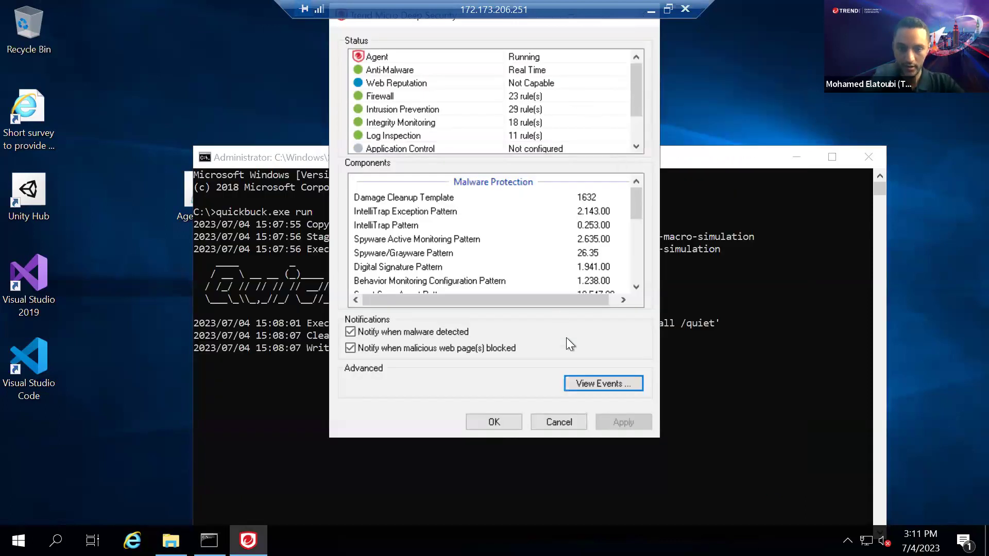
click(589, 387)
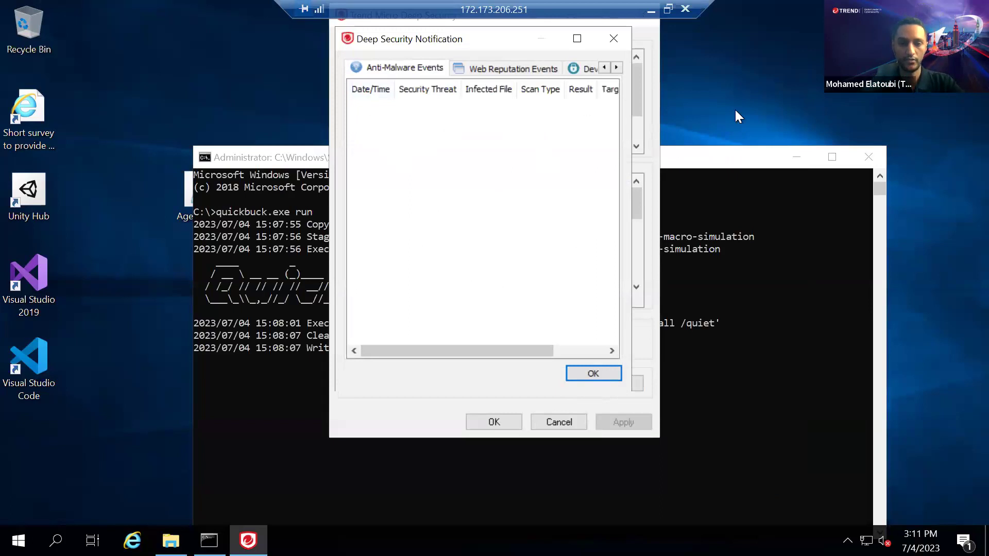
click(827, 97)
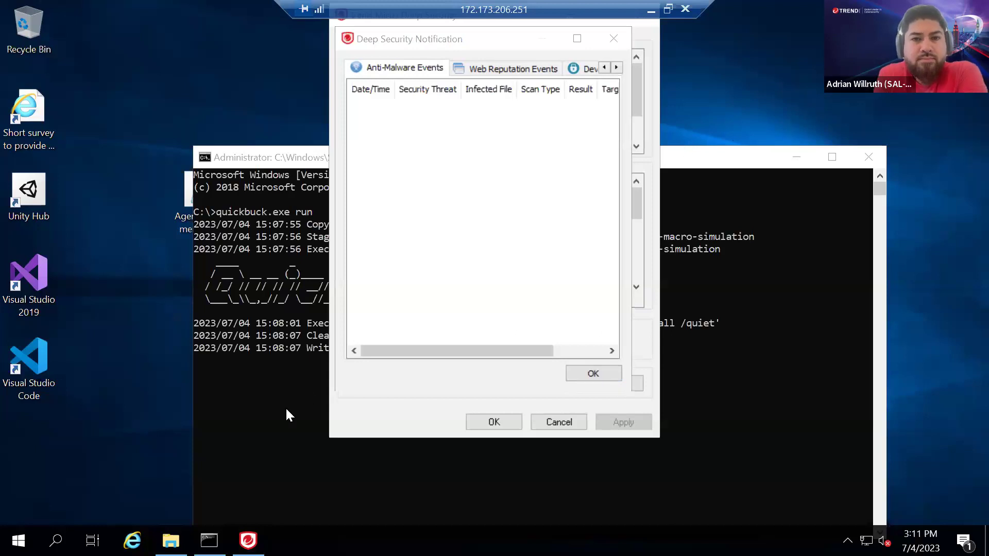
click(170, 541)
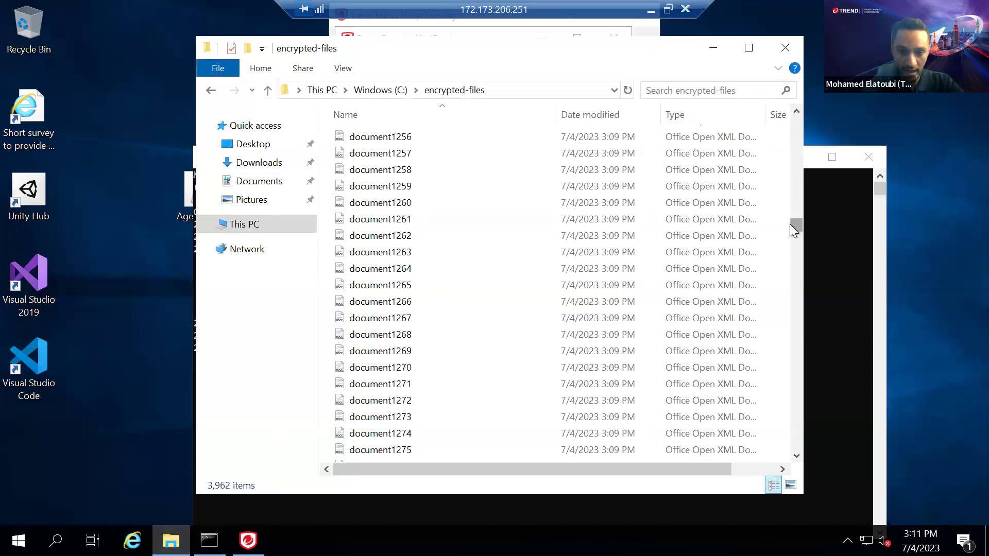
Scroll through C:\encrypted-files as it grows to 4,349 items, then restore the remote session to a window
scroll(786, 409, down, 20)
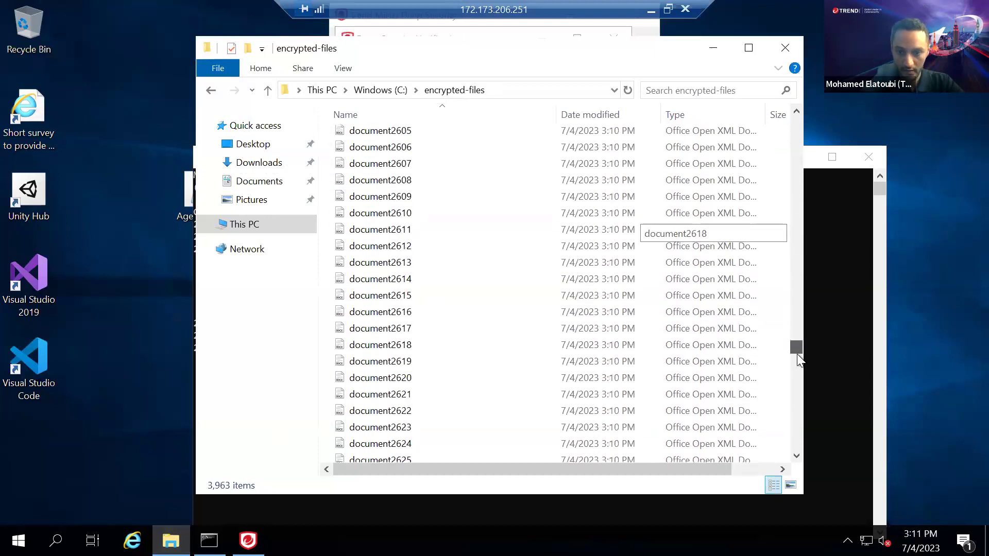
scroll(797, 454, down, 20)
scroll(797, 455, down, 20)
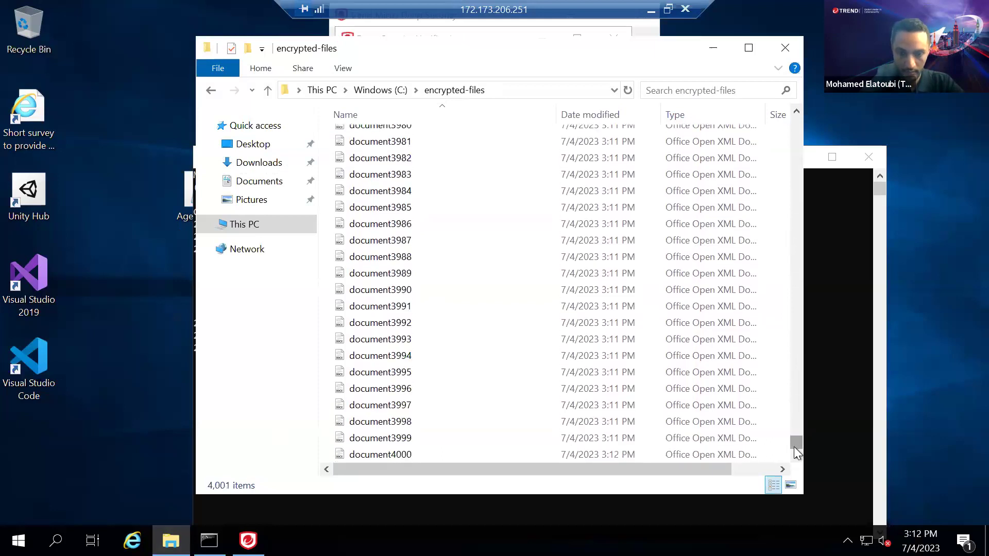
scroll(798, 454, down, 16)
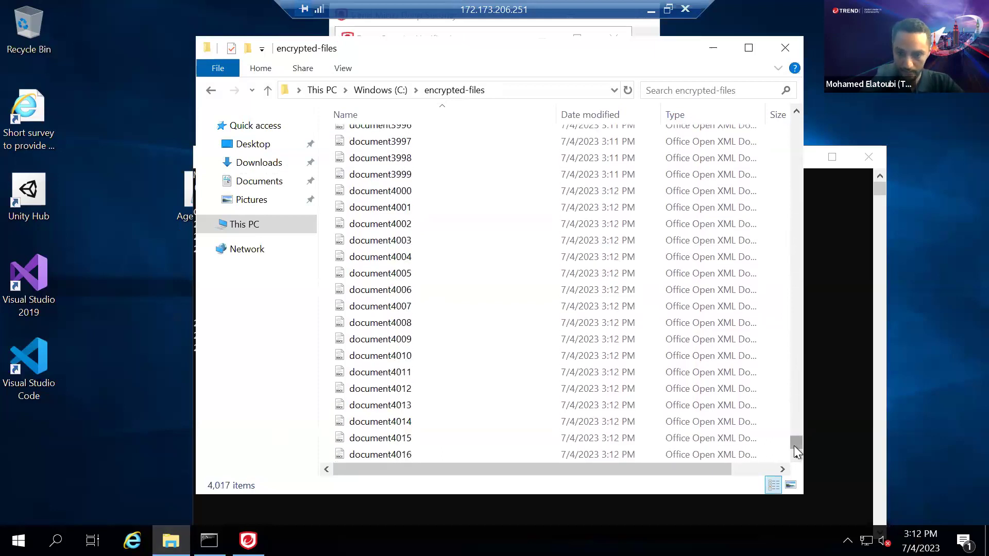
scroll(797, 453, down, 6)
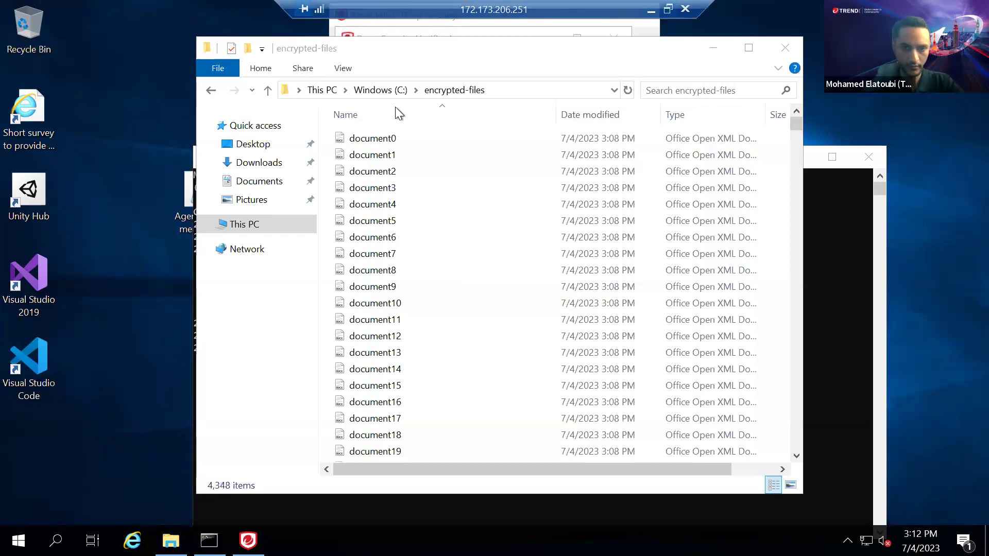
click(668, 9)
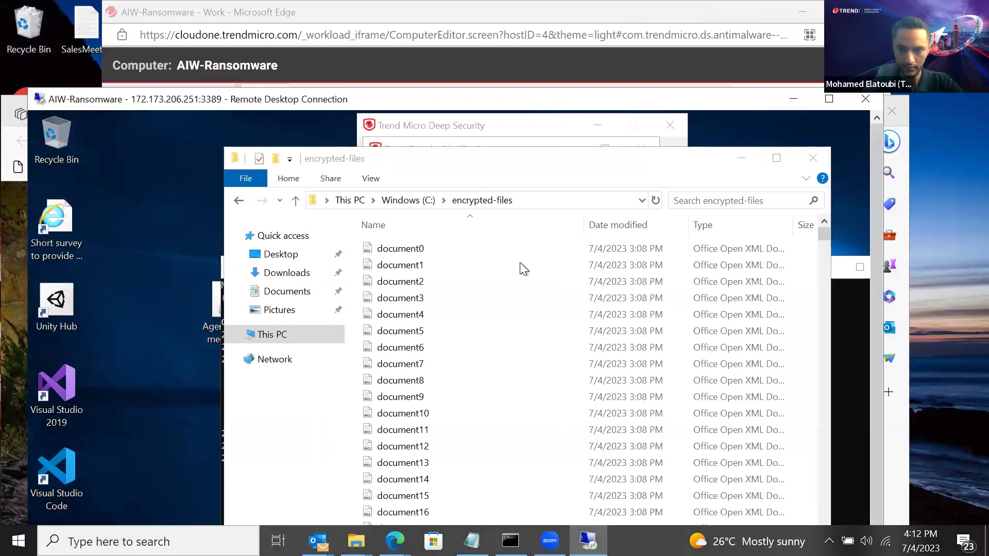
Refresh the encrypted-files listing, then switch to AIW-Ransomware's Cloud One Anti-Malware page
click(655, 200)
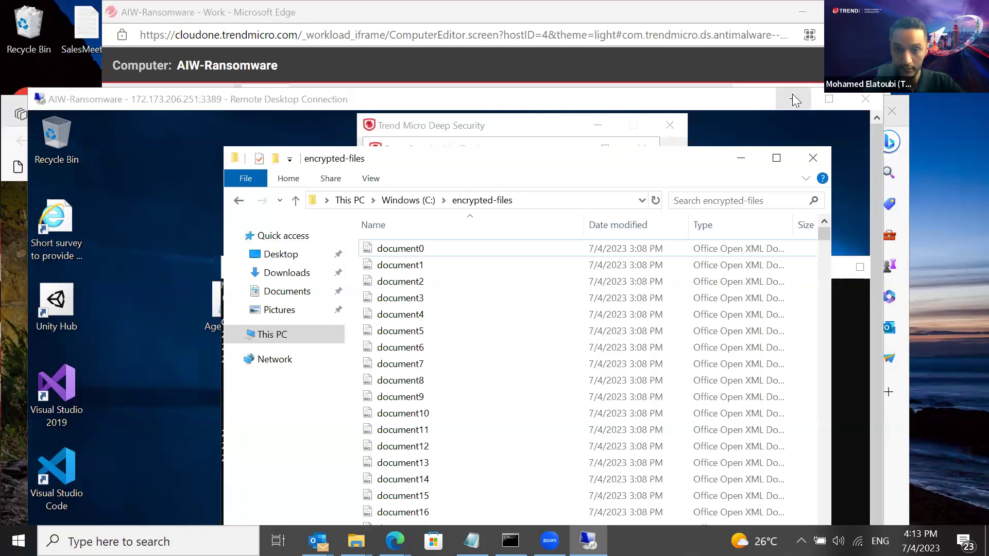
click(785, 69)
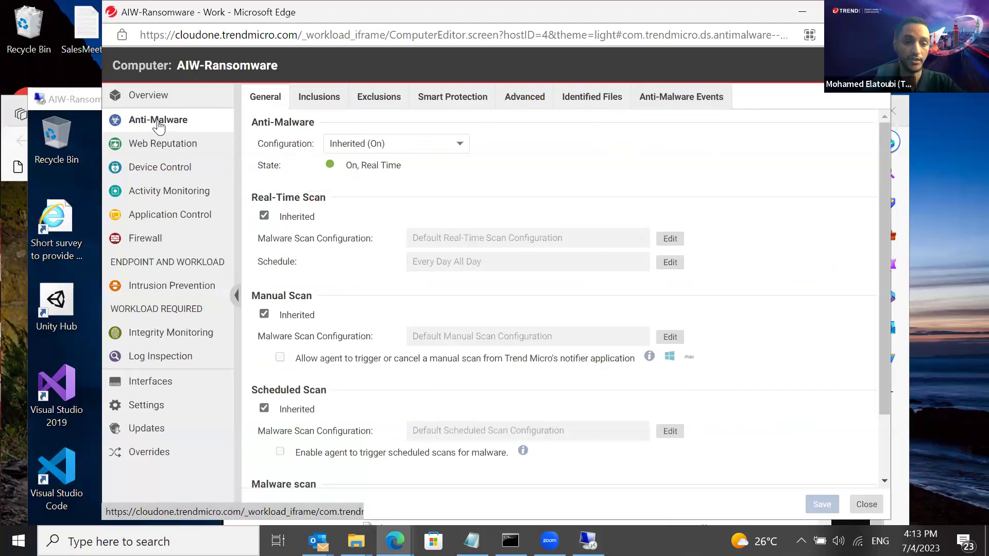
Fetch AIW-Ransomware's anti-malware events and review the C:\quickbuck.exe TM_MALWARE_BEHAVIOR detection marked Passed
click(158, 120)
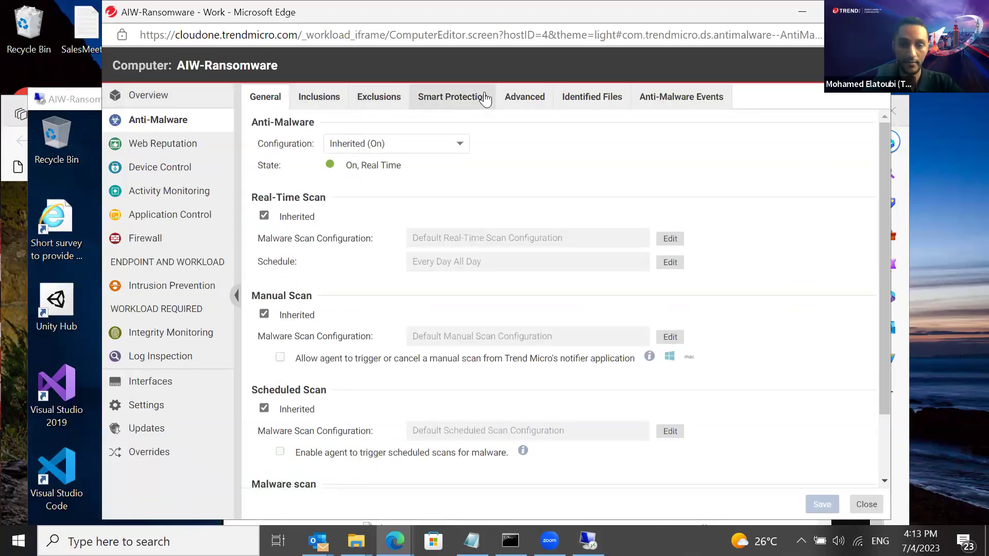
click(655, 99)
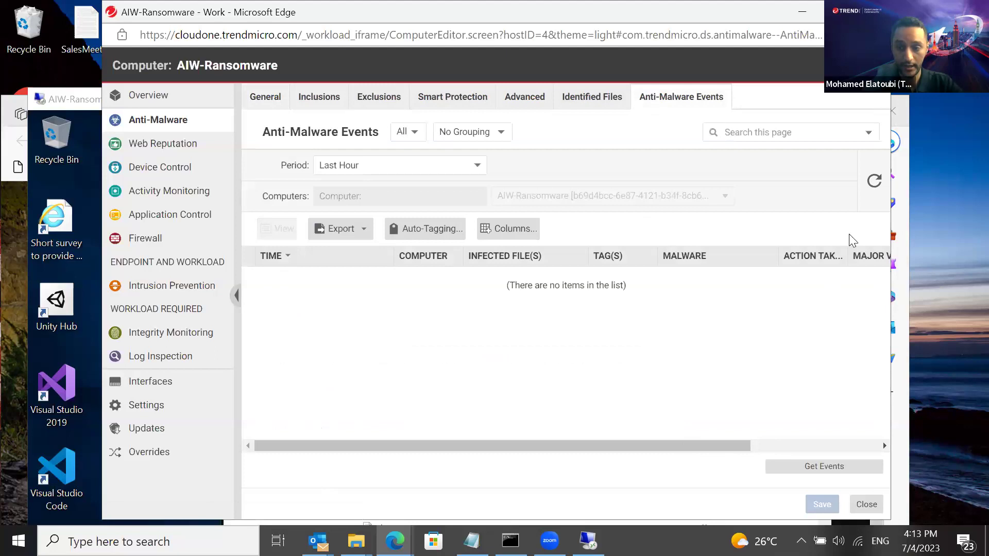
click(874, 182)
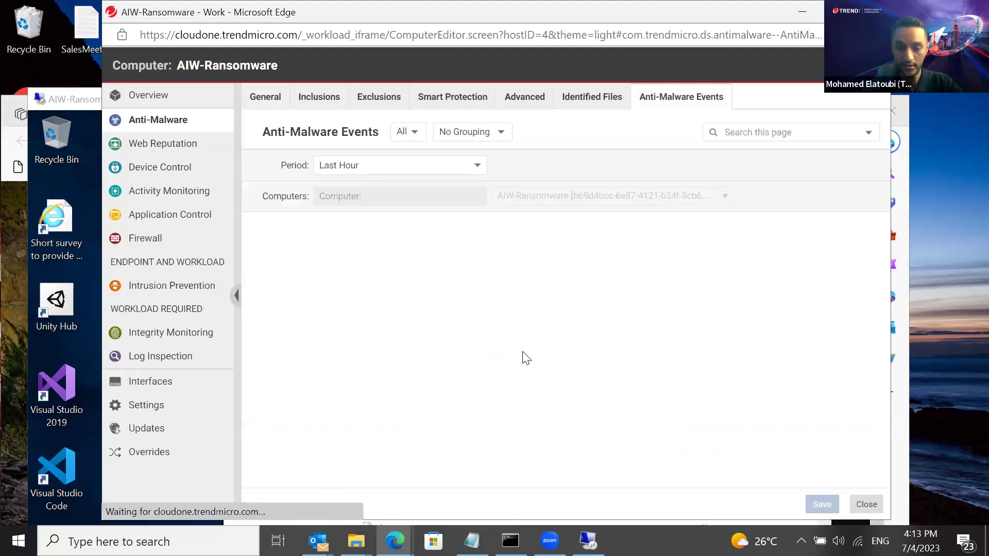
click(802, 470)
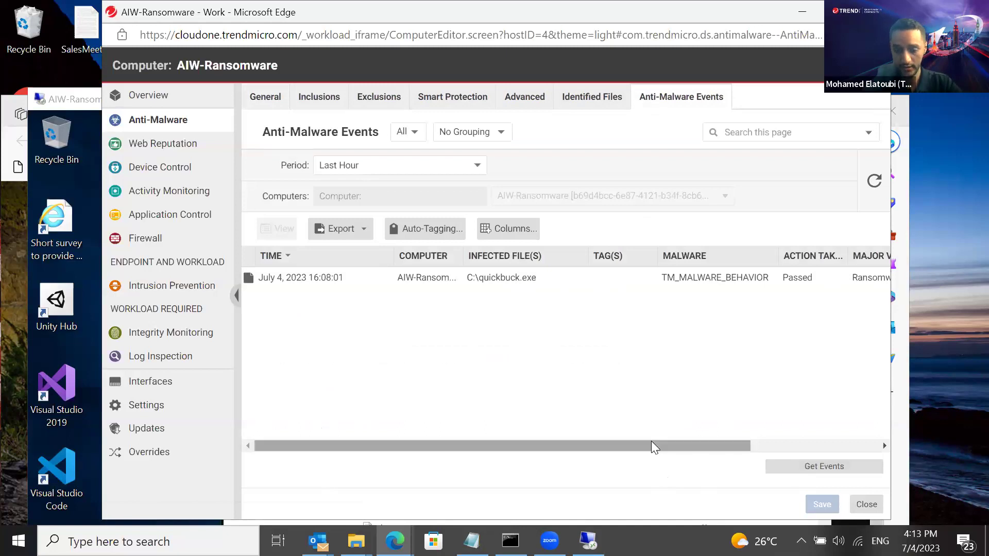
drag(654, 447, 631, 447)
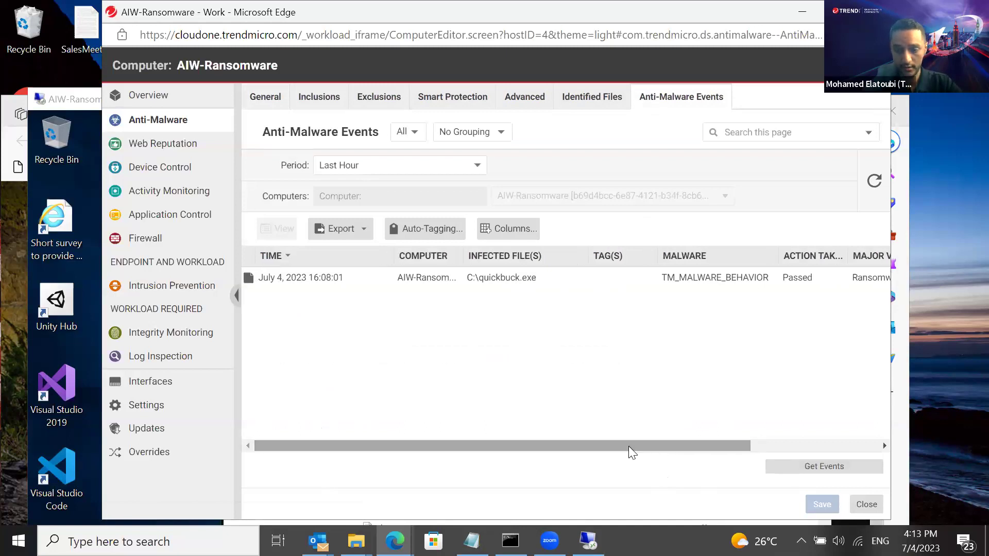
click(809, 467)
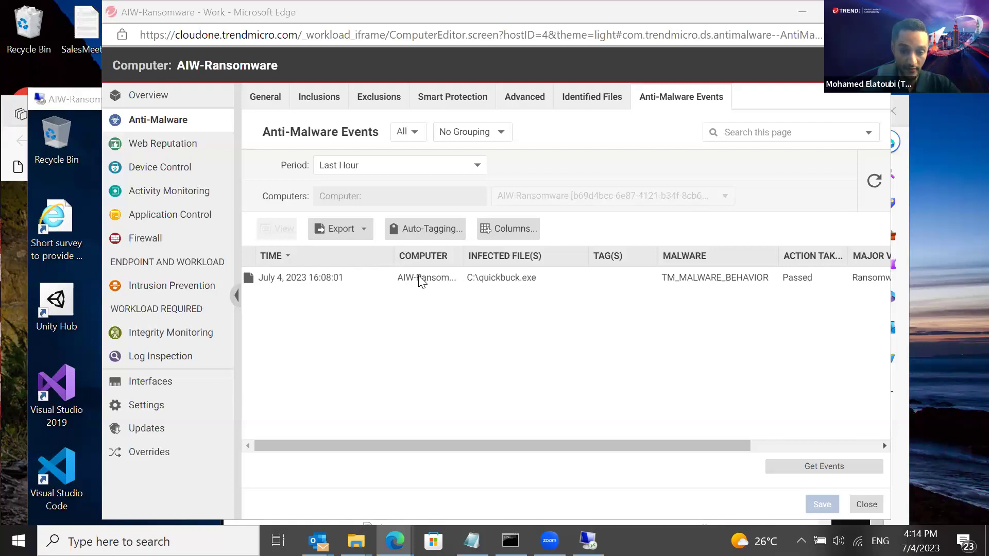
drag(458, 444, 589, 428)
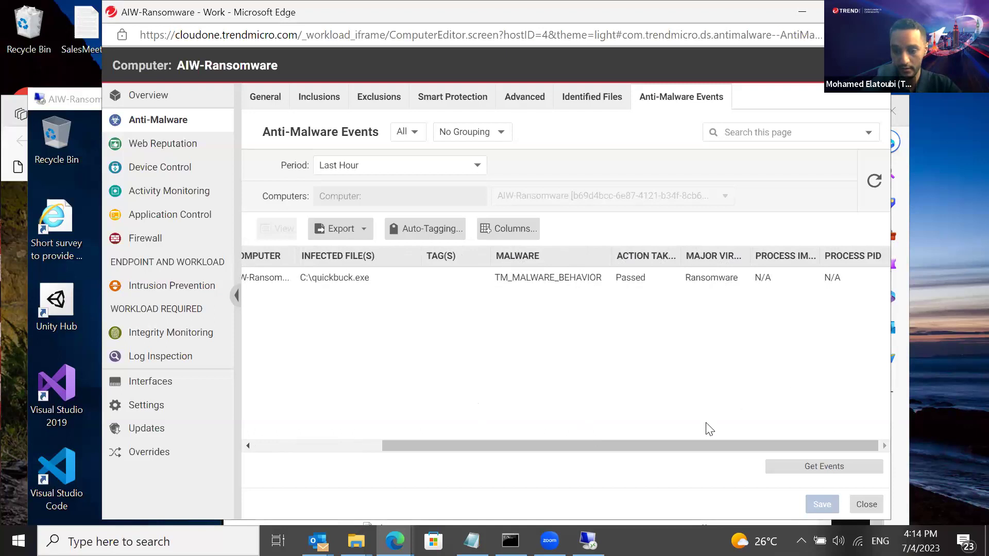
drag(679, 446, 489, 449)
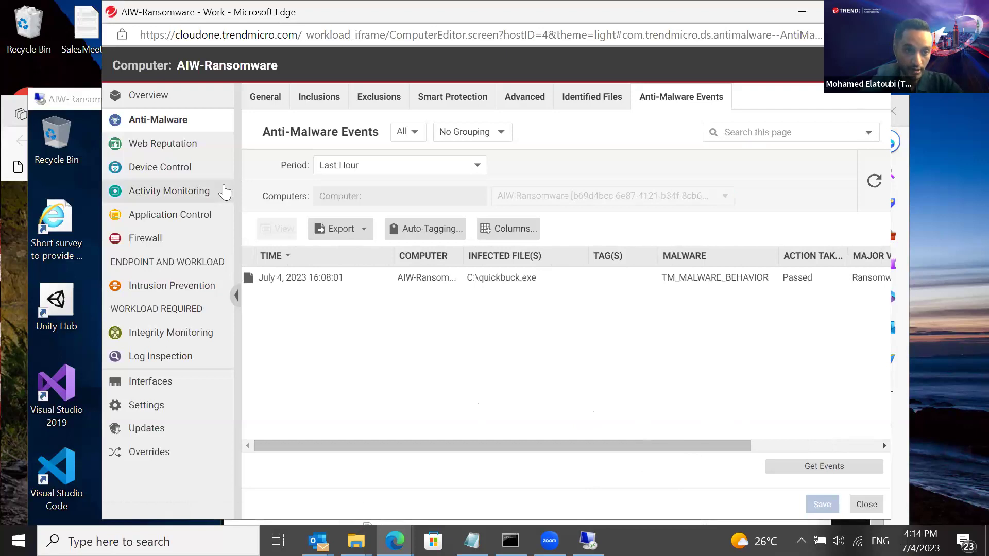
Set the Anti-Malware configuration to On and stop Real-Time Scan inheriting its settings
click(172, 119)
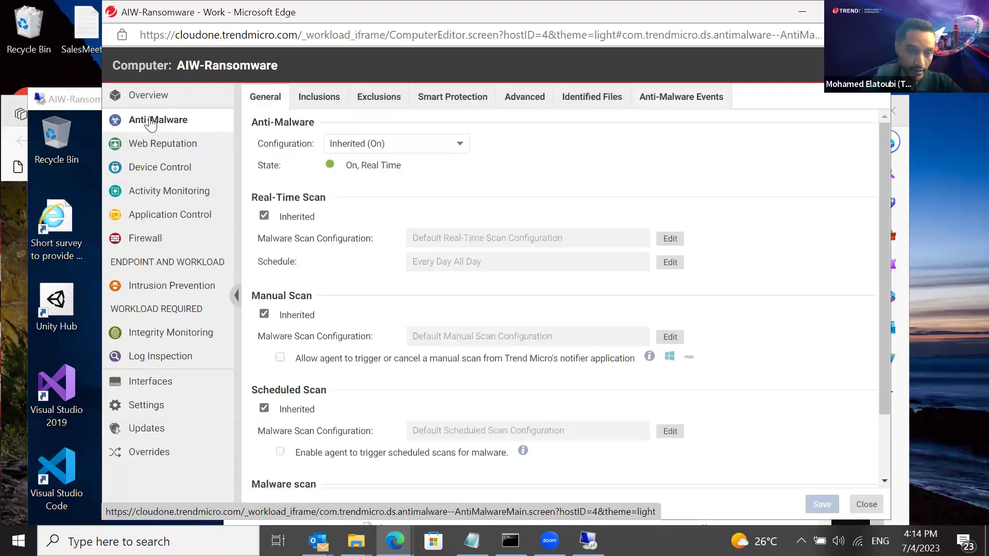
click(150, 123)
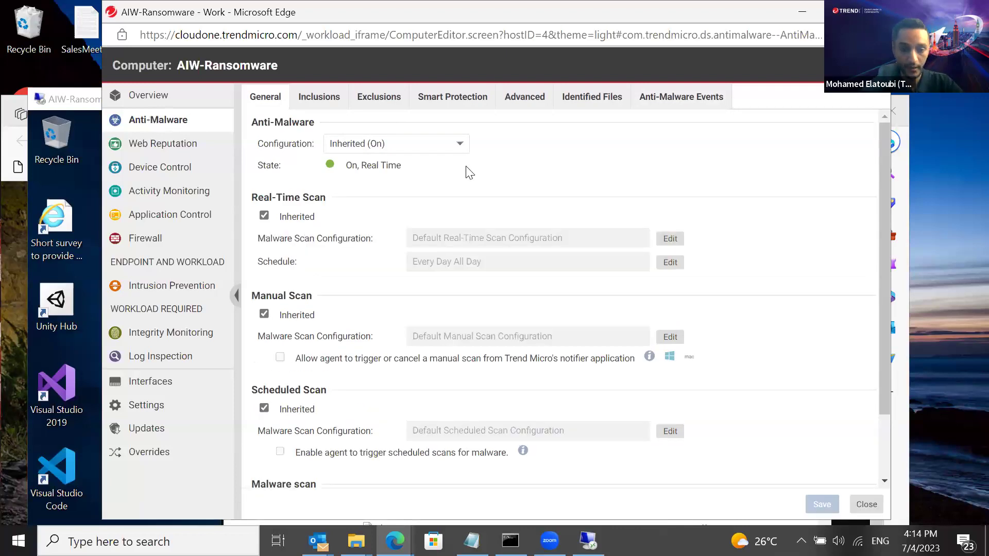
click(433, 154)
click(402, 175)
click(269, 225)
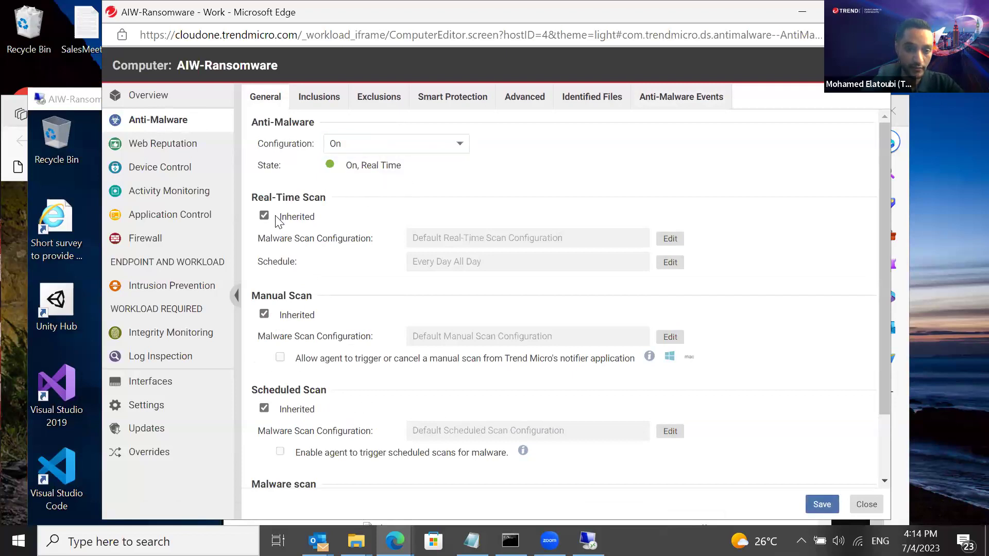
click(264, 217)
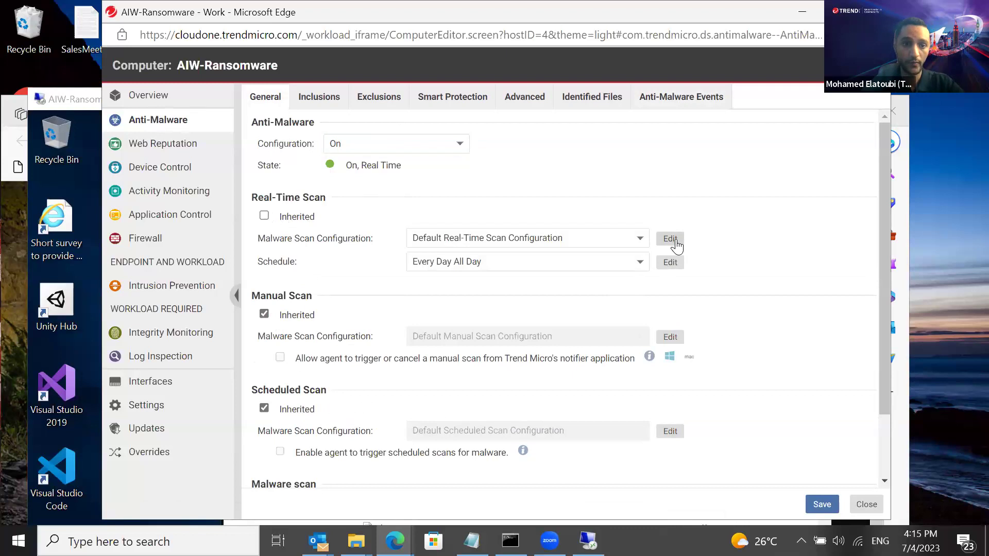
Keep the configuration On and open the Default Real-Time Scan Configuration properties
click(394, 145)
click(394, 144)
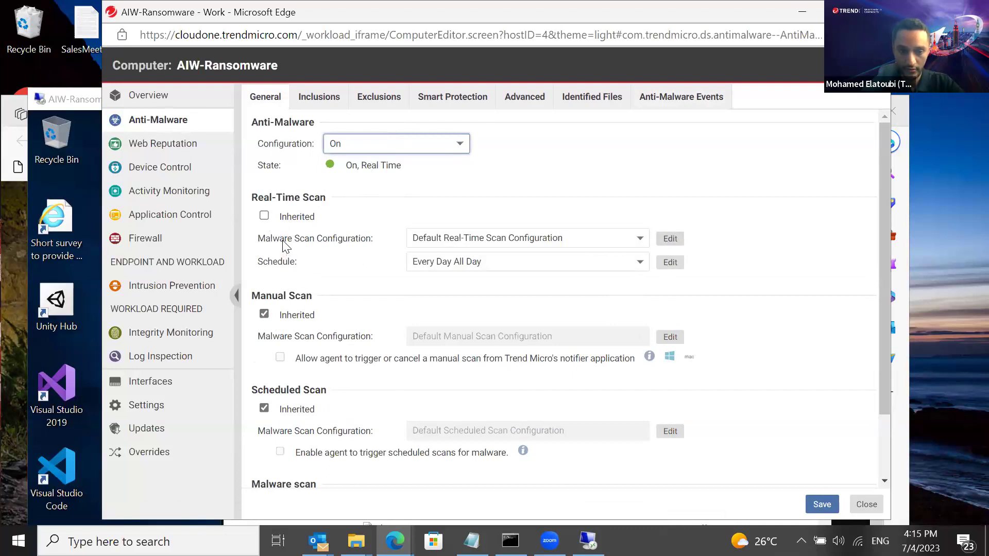
drag(284, 239, 349, 241)
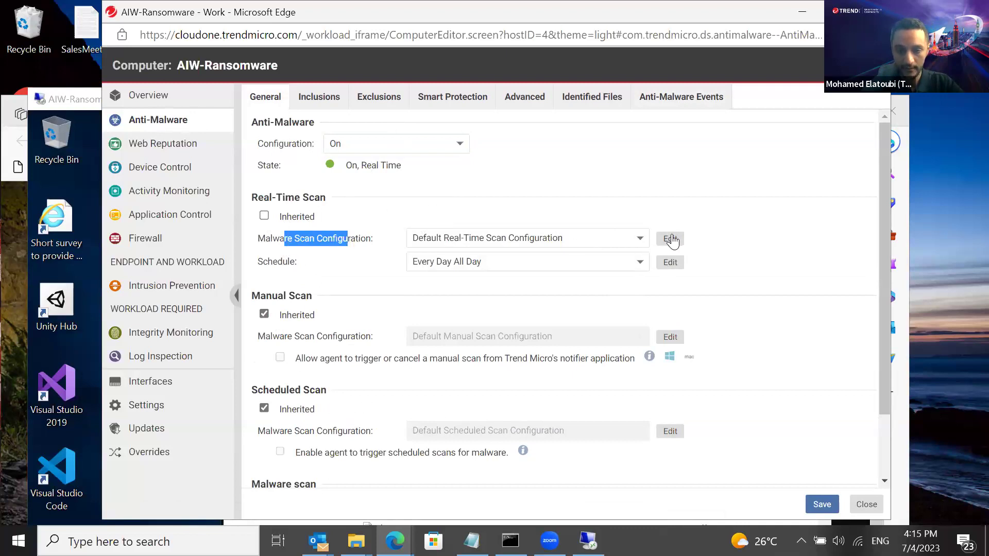
click(671, 239)
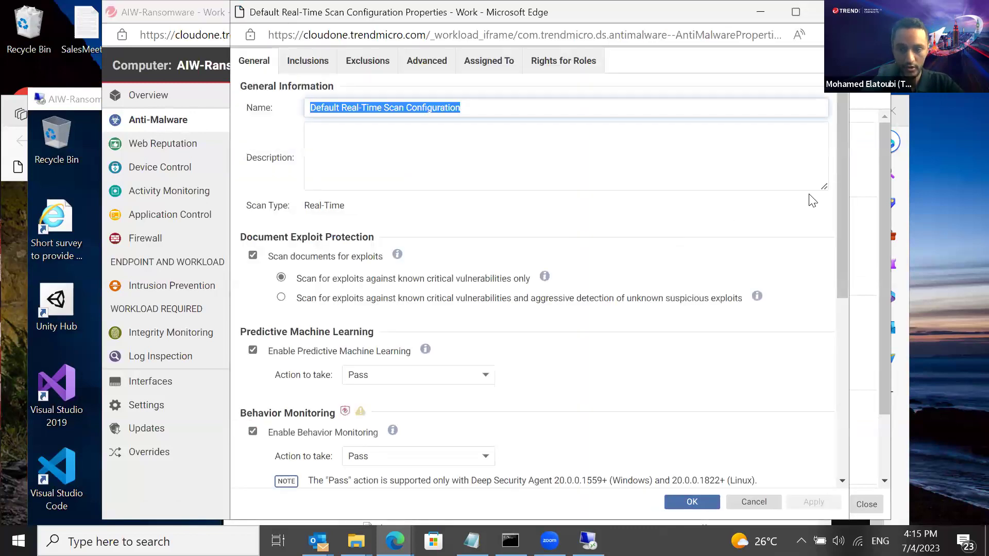
Change Behavior Monitoring's action to ActiveAction (recommended) and save the real-time scan configuration
drag(840, 186, 824, 292)
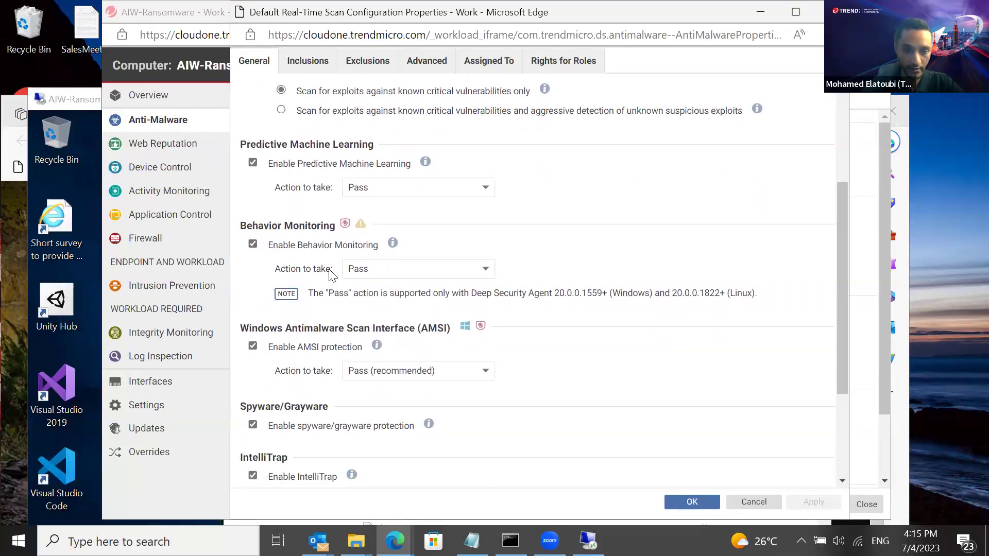
drag(274, 269, 337, 270)
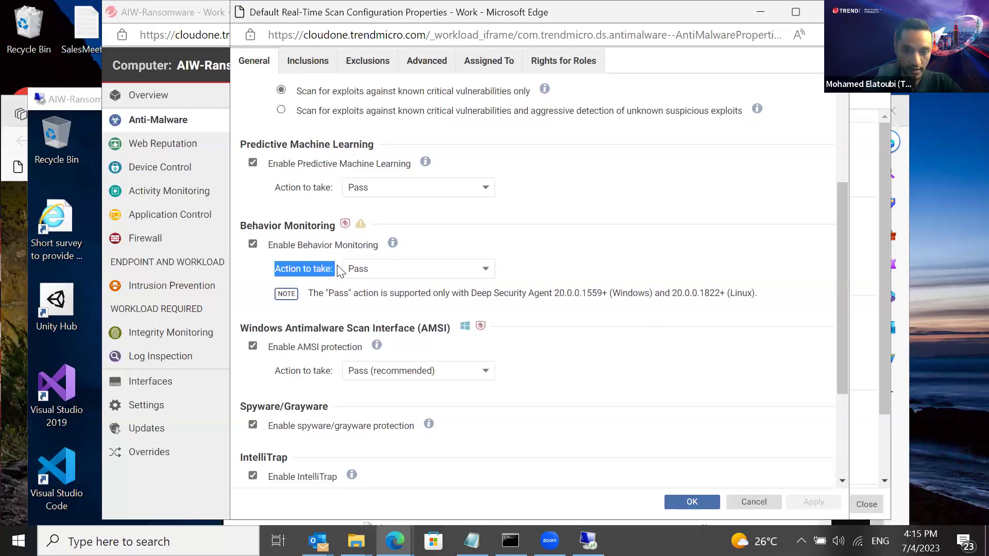
click(388, 269)
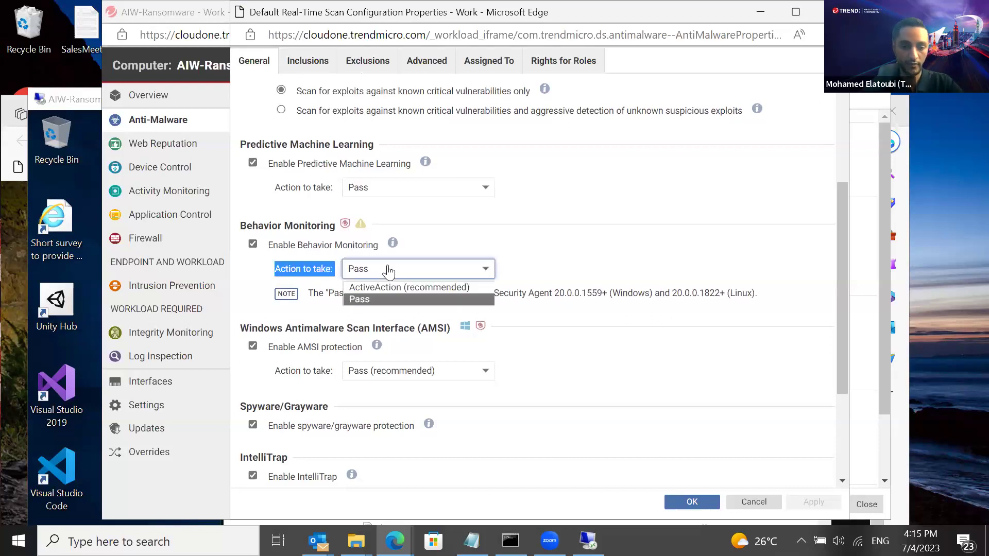
click(385, 288)
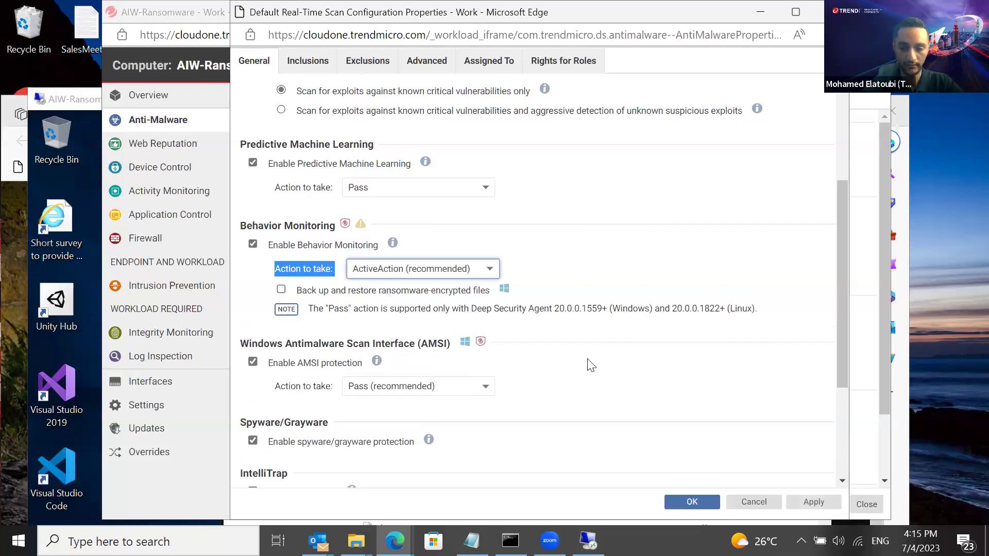
click(815, 504)
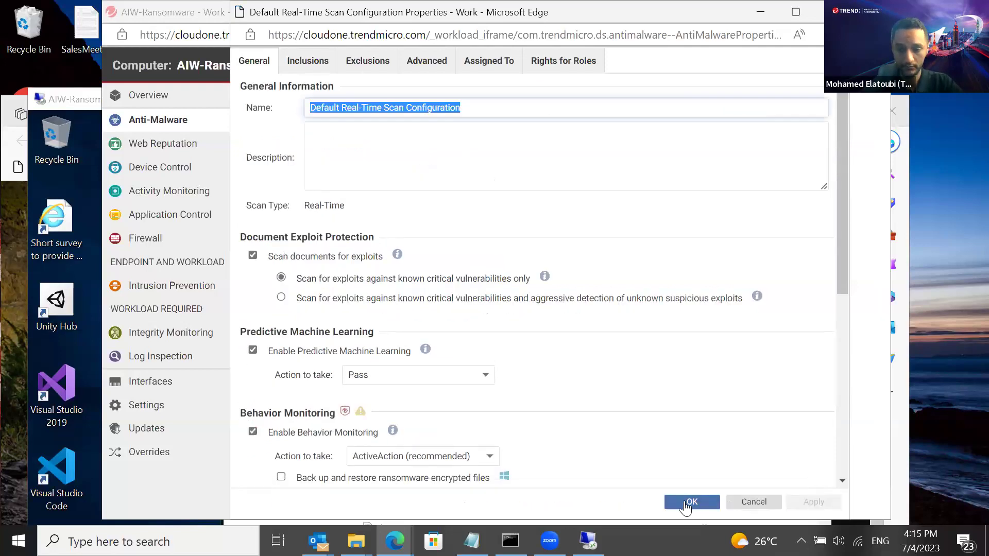
click(687, 506)
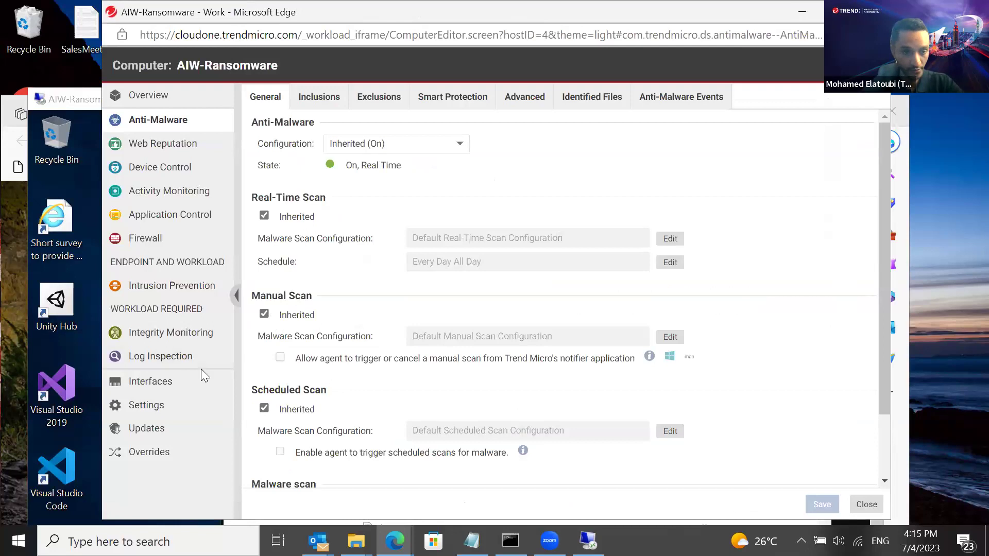
click(87, 190)
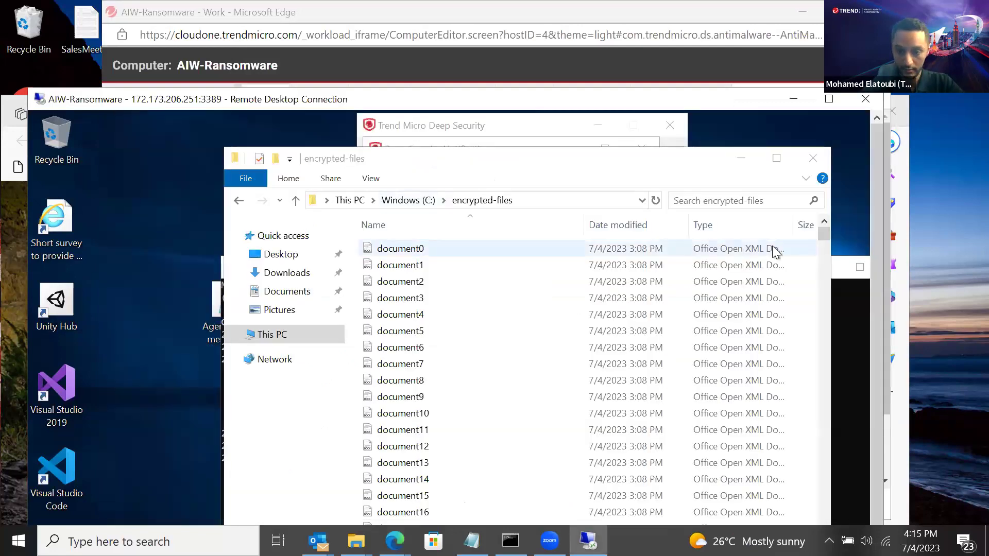
Refresh C:\encrypted-files, scroll to the bottom showing 6,418 items, and make the remote session full screen
click(655, 202)
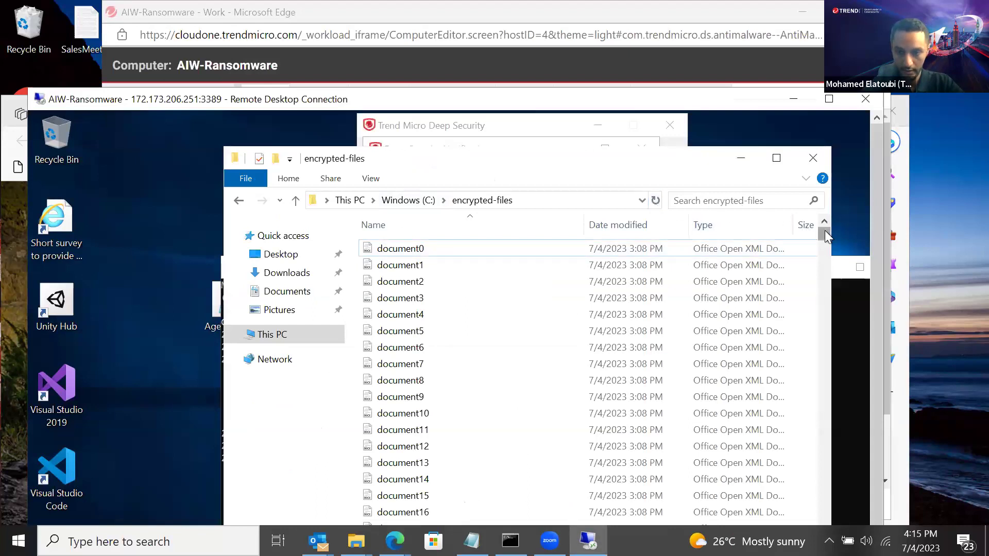
drag(818, 276, 827, 465)
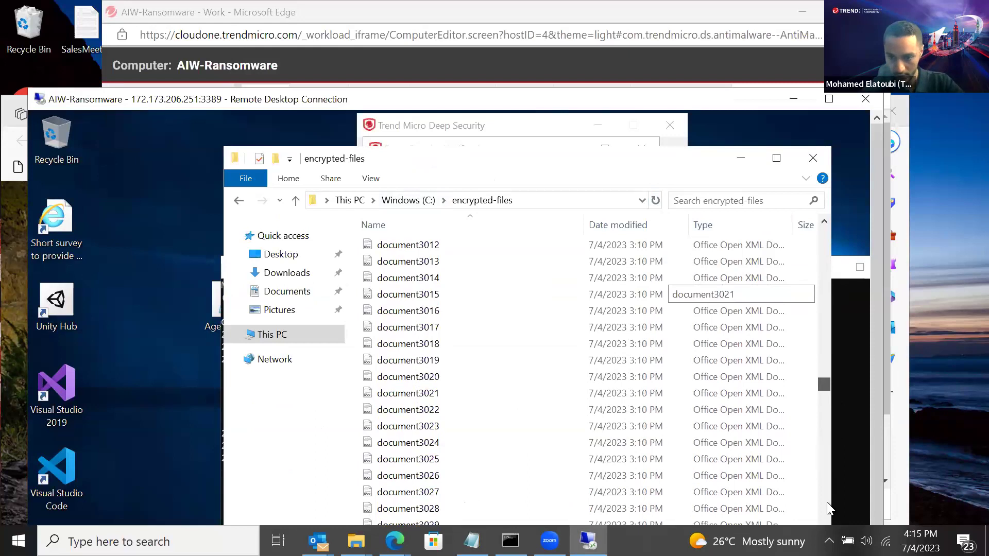
drag(816, 410, 824, 510)
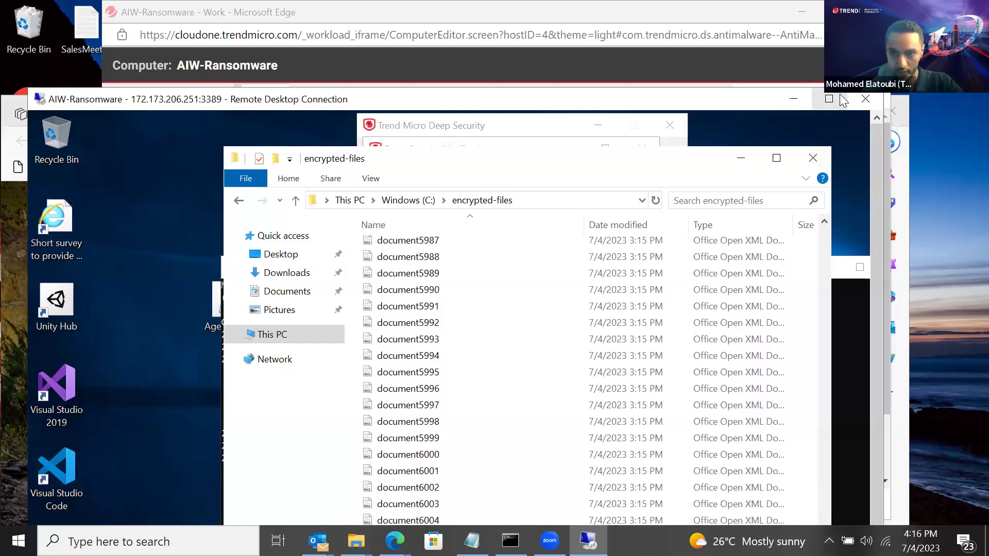
click(829, 99)
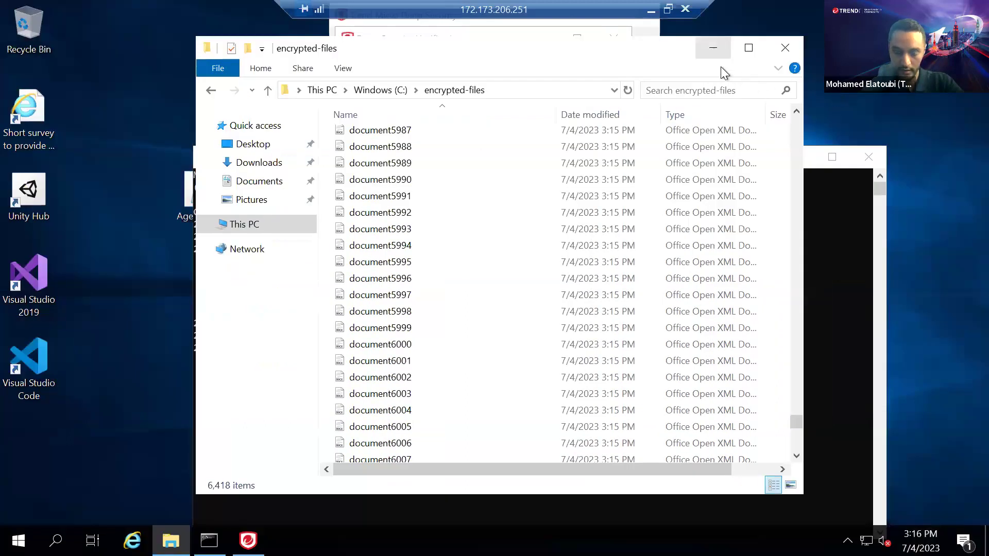
Minimize Explorer, confirm the agent's Anti-Malware Events list is still empty, and close both agent dialogs
click(718, 52)
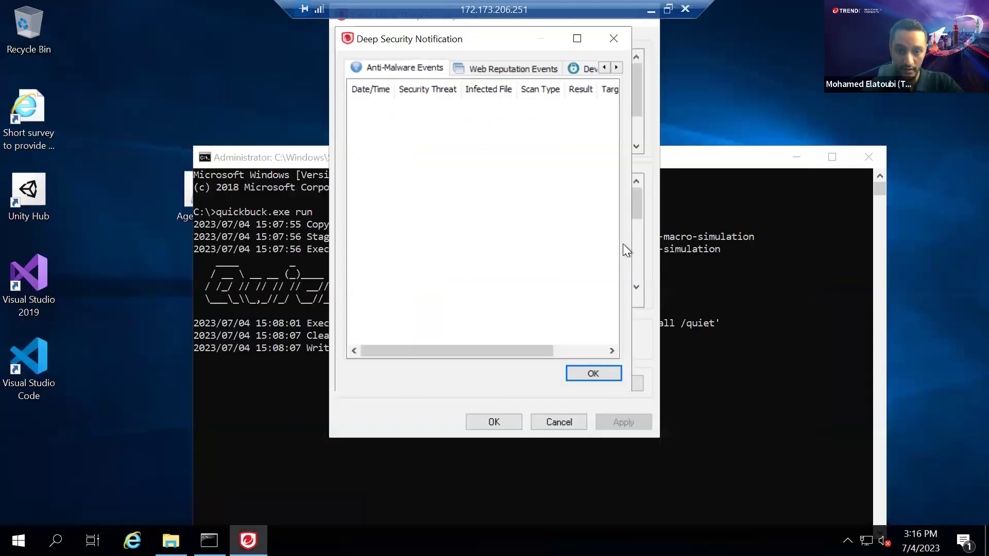
click(585, 372)
click(583, 383)
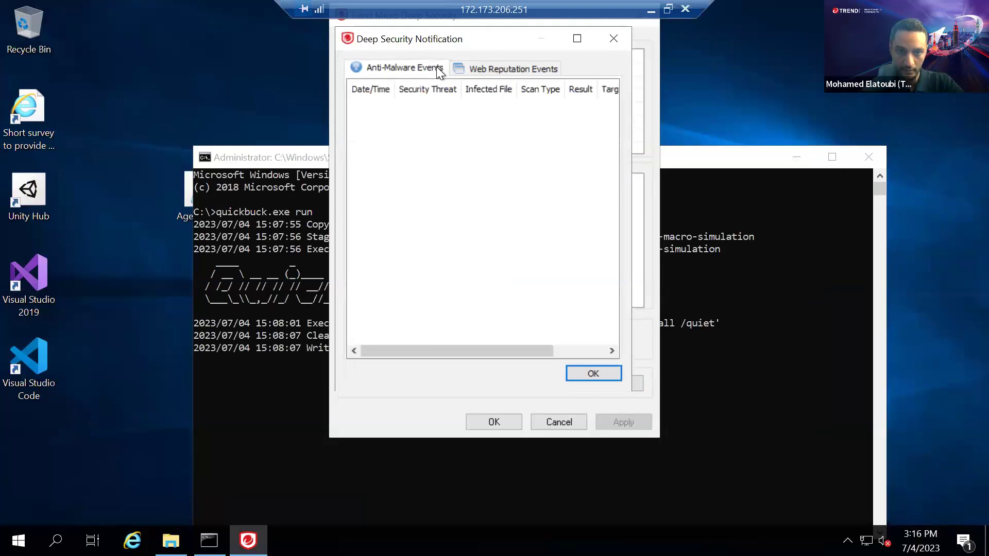
click(490, 422)
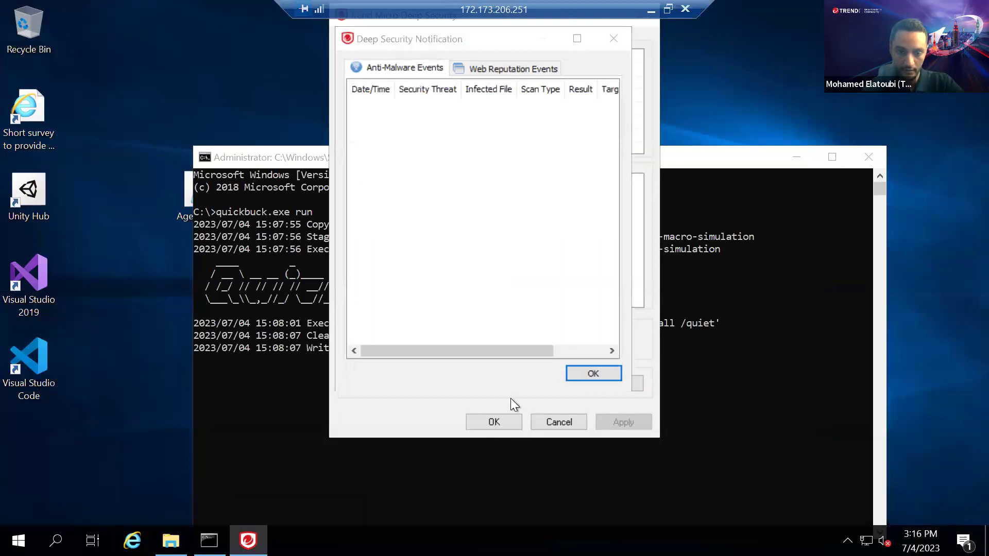
click(610, 371)
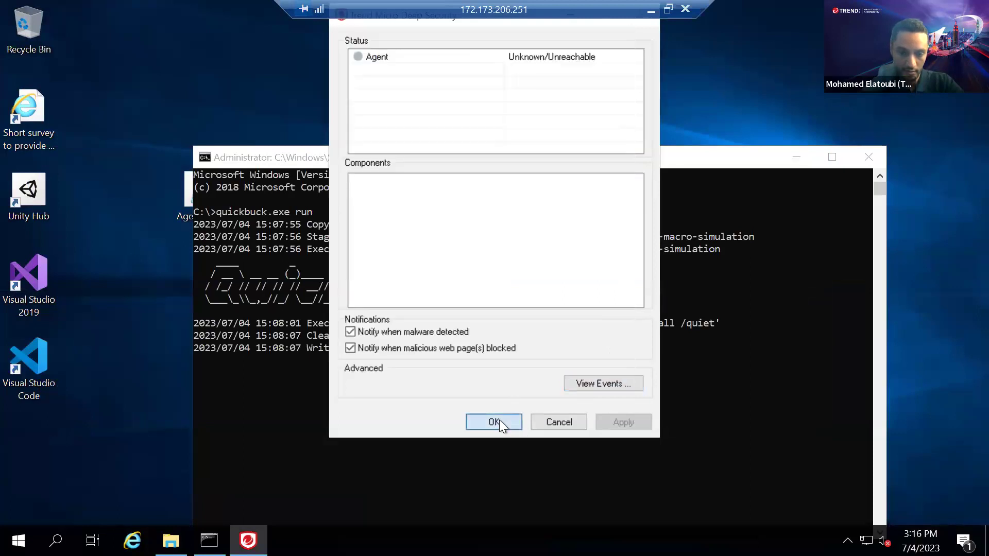
click(498, 419)
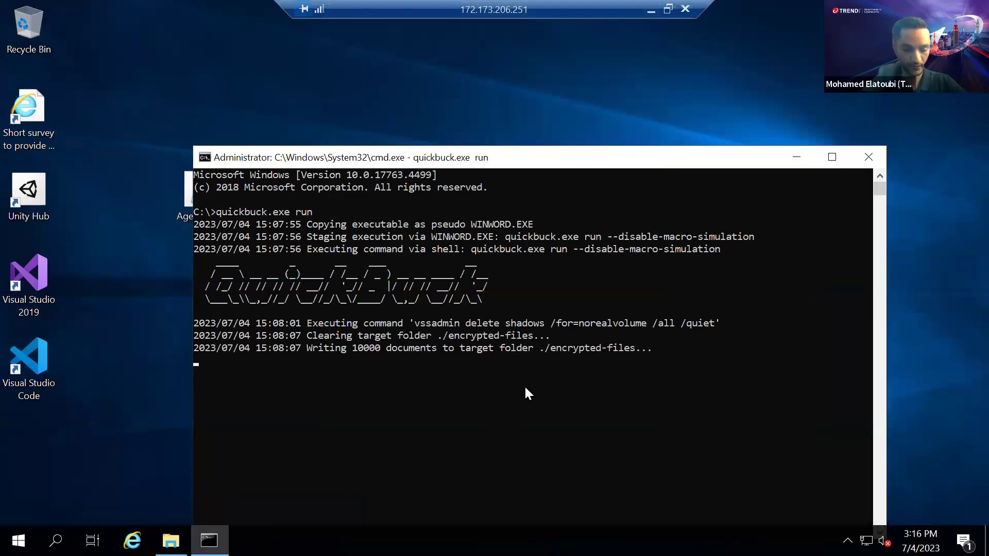
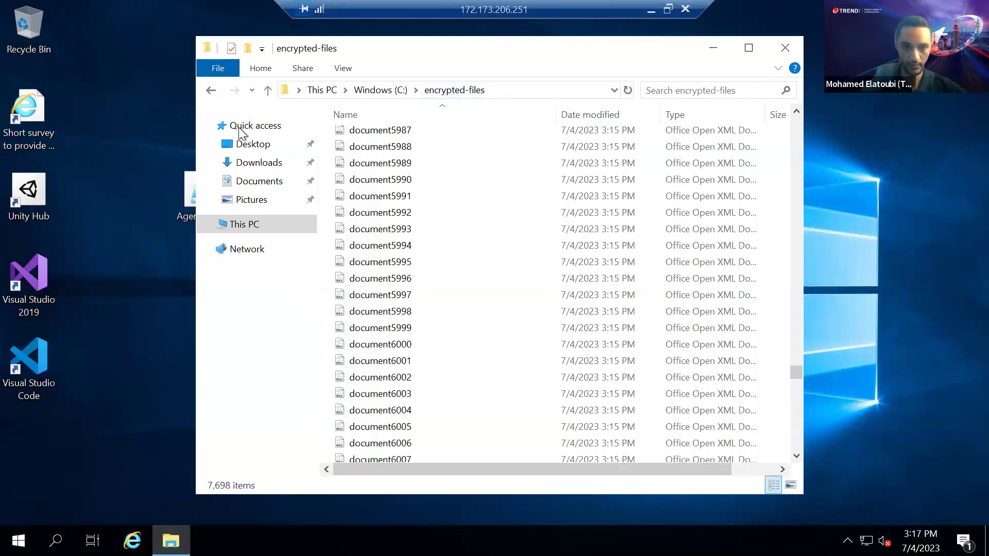
Return File Explorer to the C: drive root and clear the address bar path
click(210, 92)
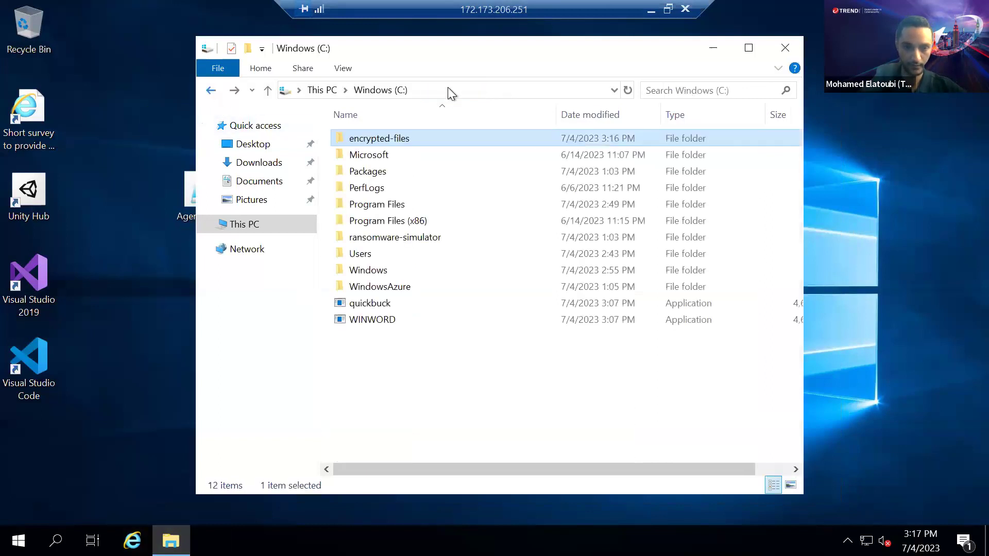
click(449, 90)
key(BackSpace)
Open a command prompt at C:\ with cmd.exe and run quickbuck.exe to show its usage
text(cmd.exe)
key(Return)
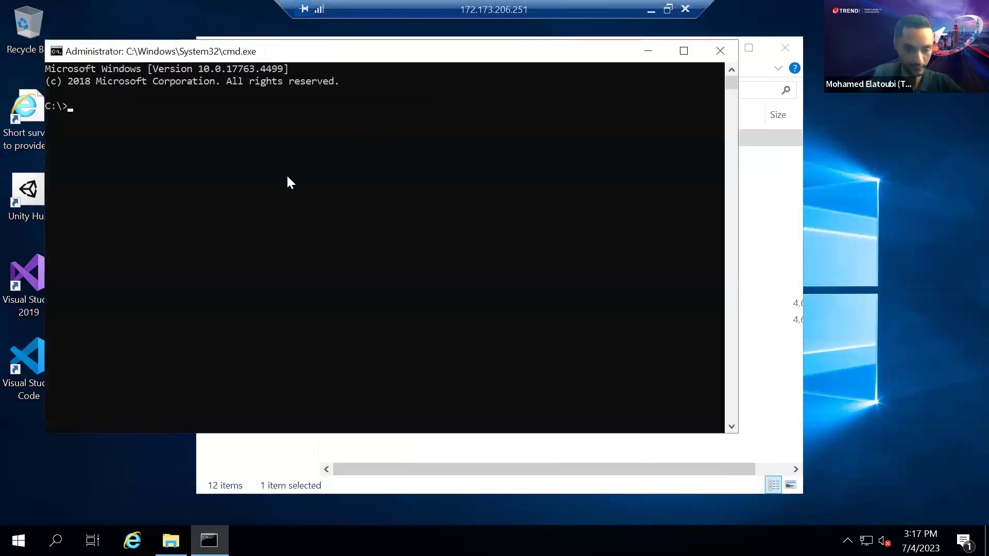
text(quickbuck)
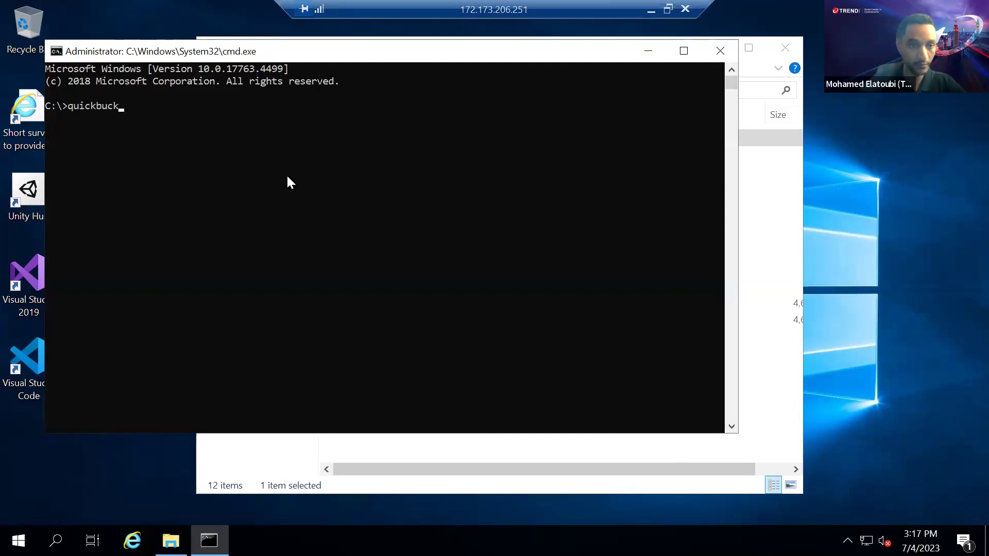
text(.exe)
key(Return)
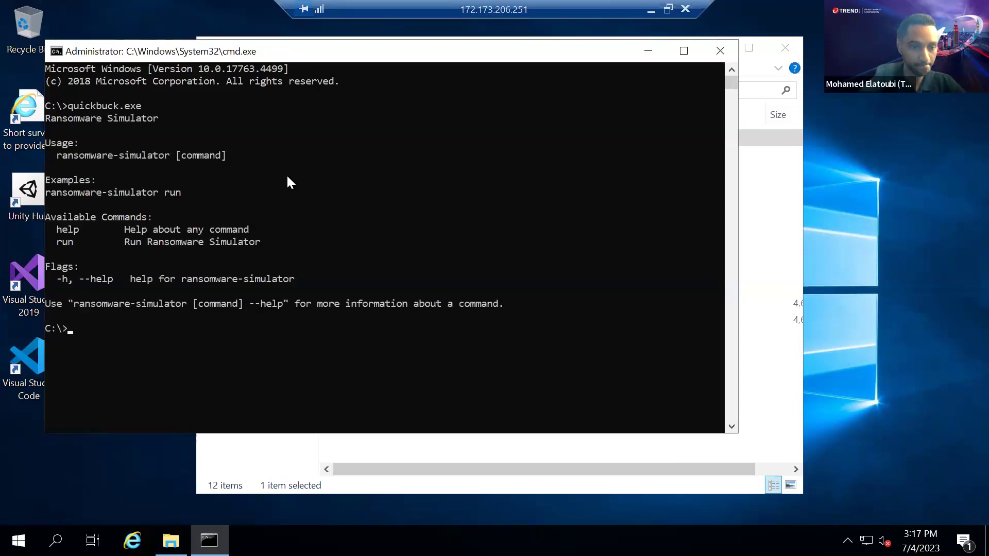
Start the ransomware simulation with 'quickbuck.exe run'
key(Up)
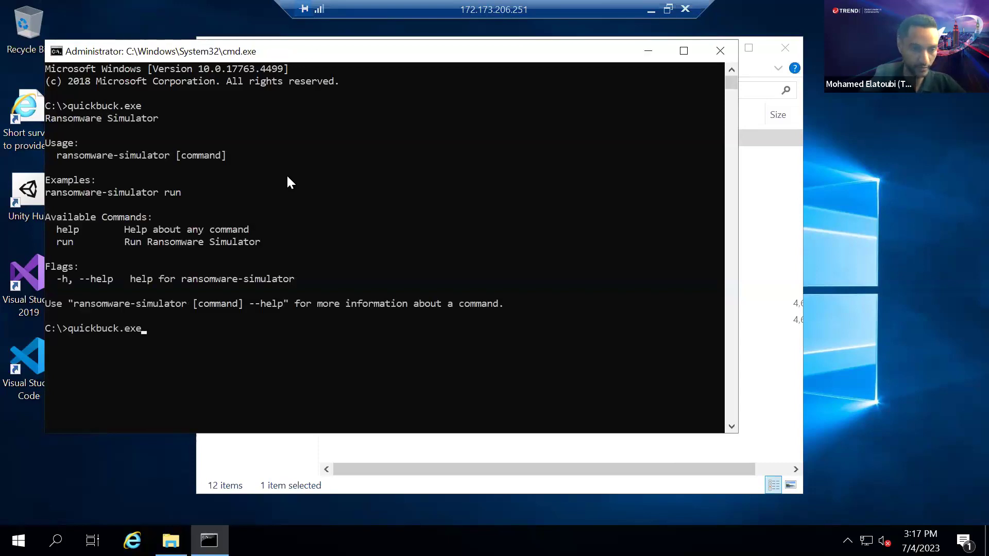
text(run)
key(Return)
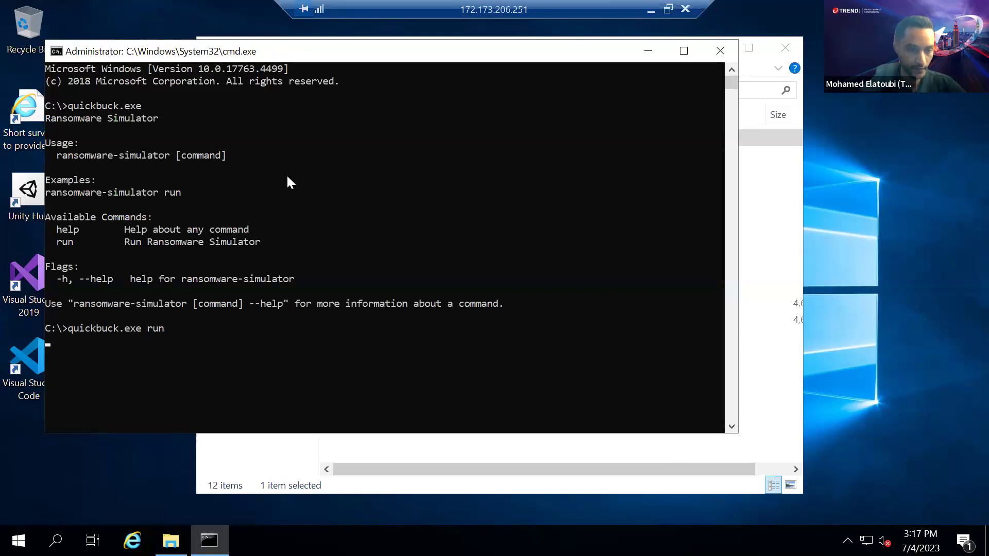
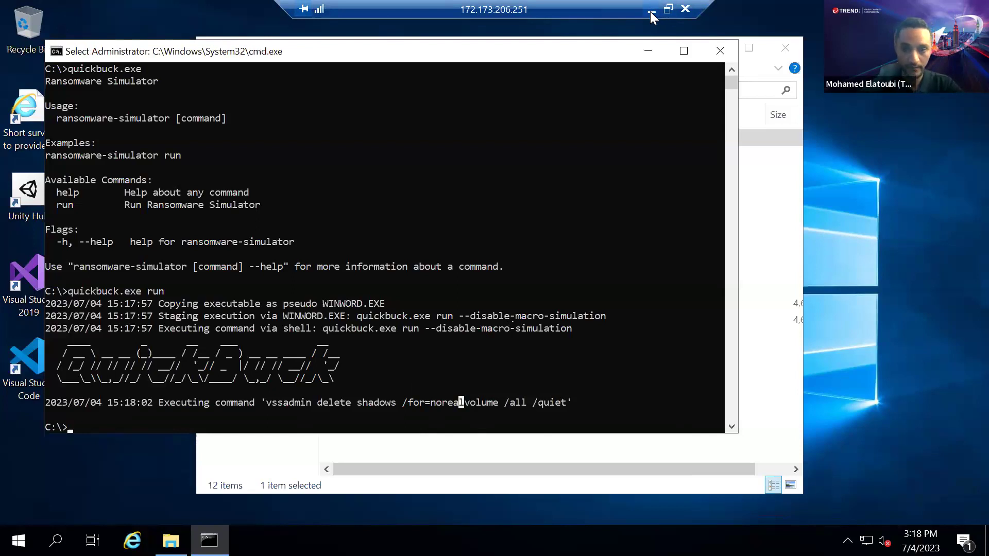
Minimize the Remote Desktop session to bring back the local AIW-Ransomware settings window
click(650, 11)
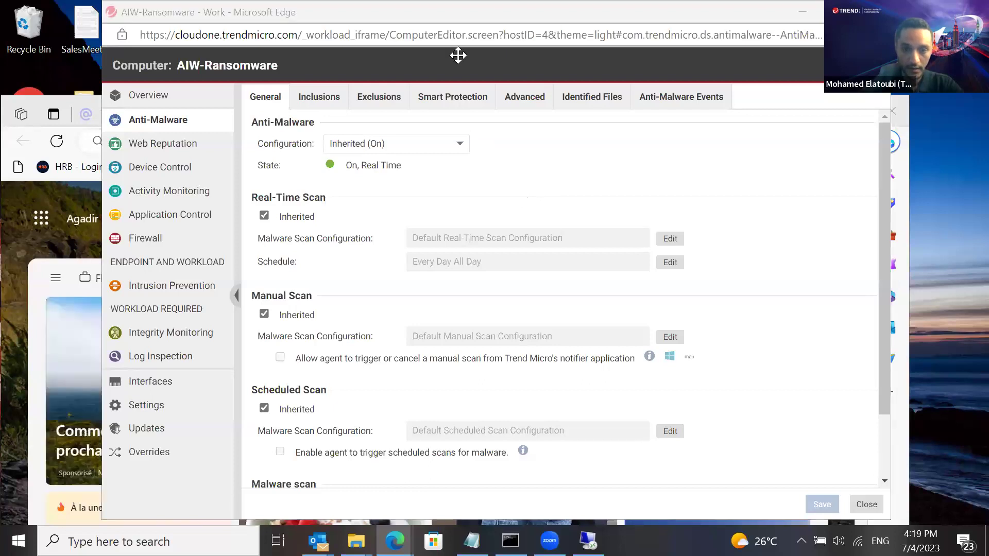
Fetch AIW-Ransomware's Anti-Malware Events until the 16:18:03 quickbuck.exe Terminated event appears
click(621, 149)
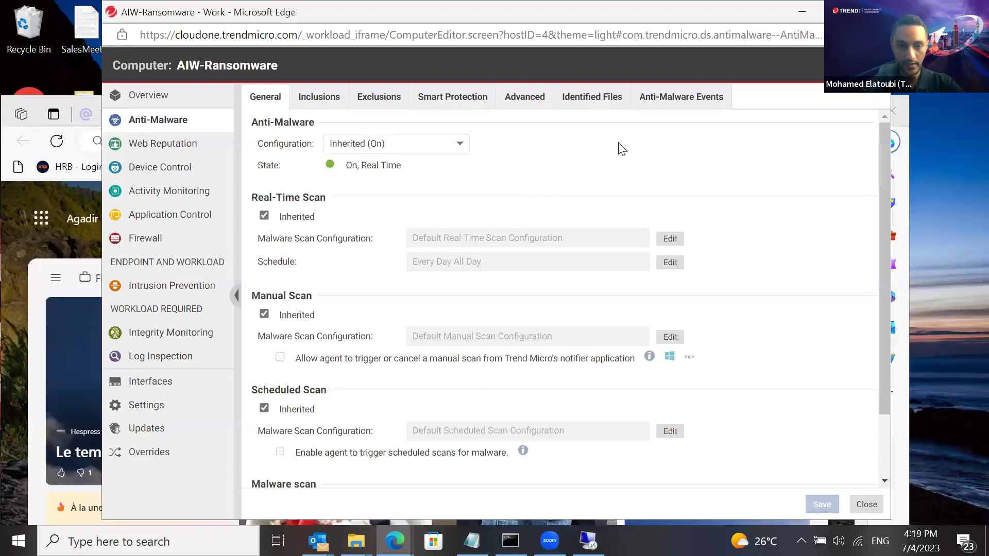
click(183, 125)
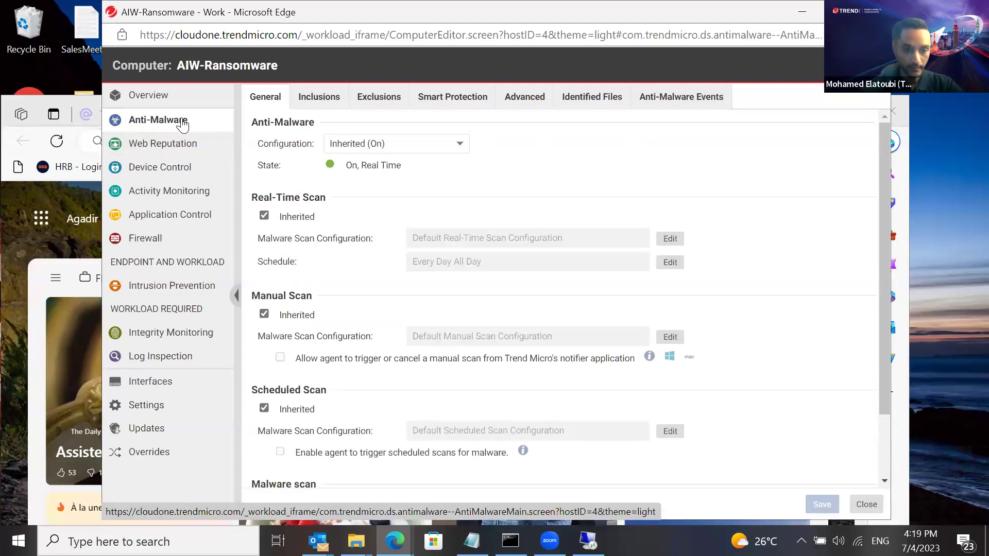
click(668, 98)
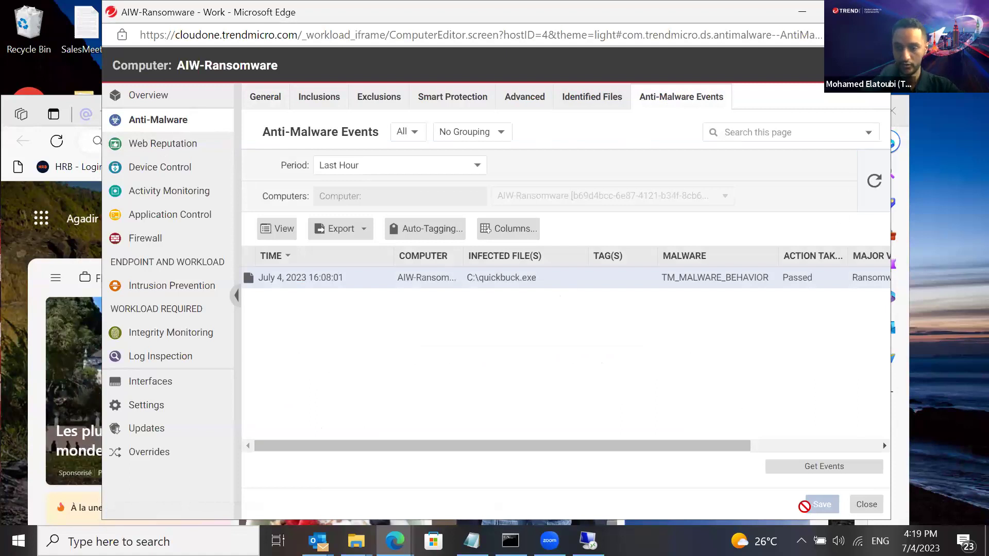
click(817, 468)
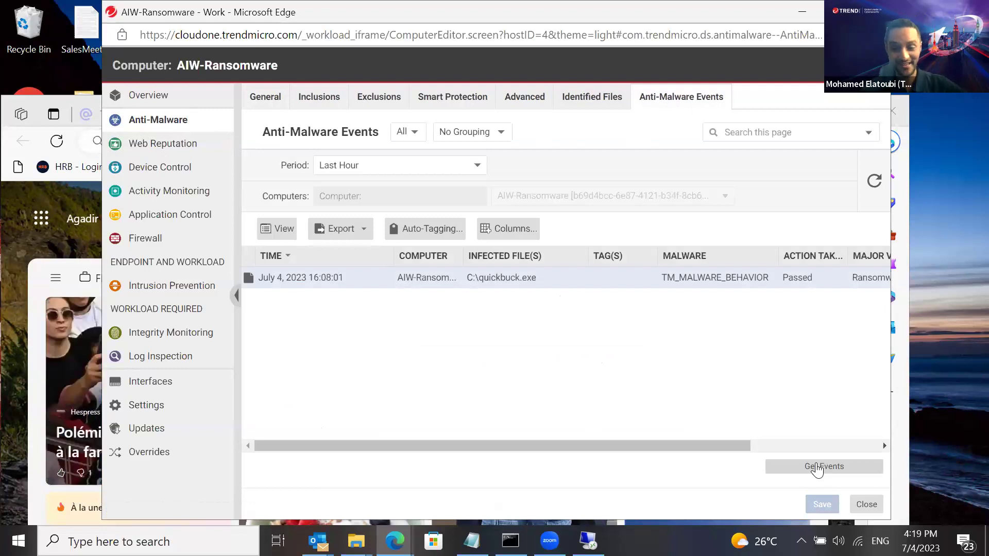
click(817, 469)
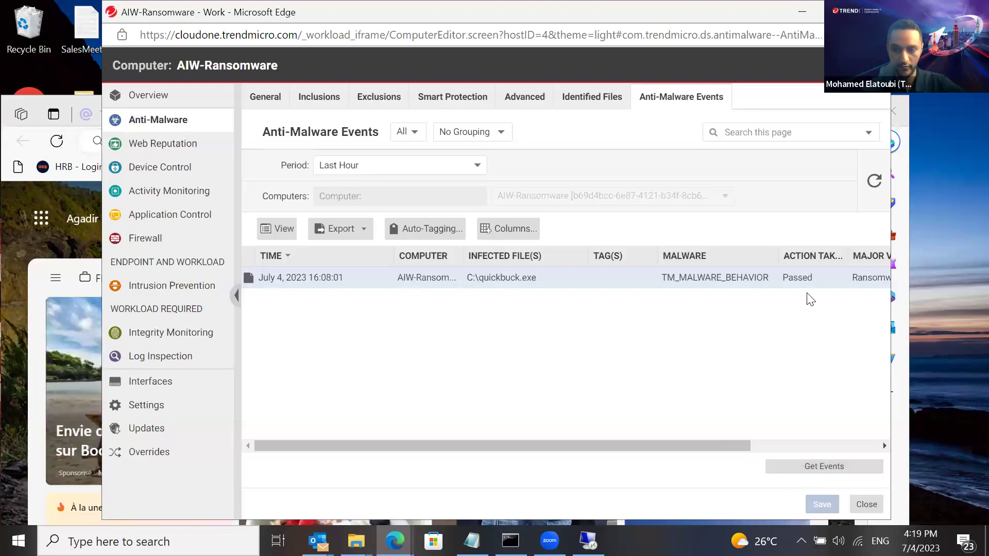
click(872, 188)
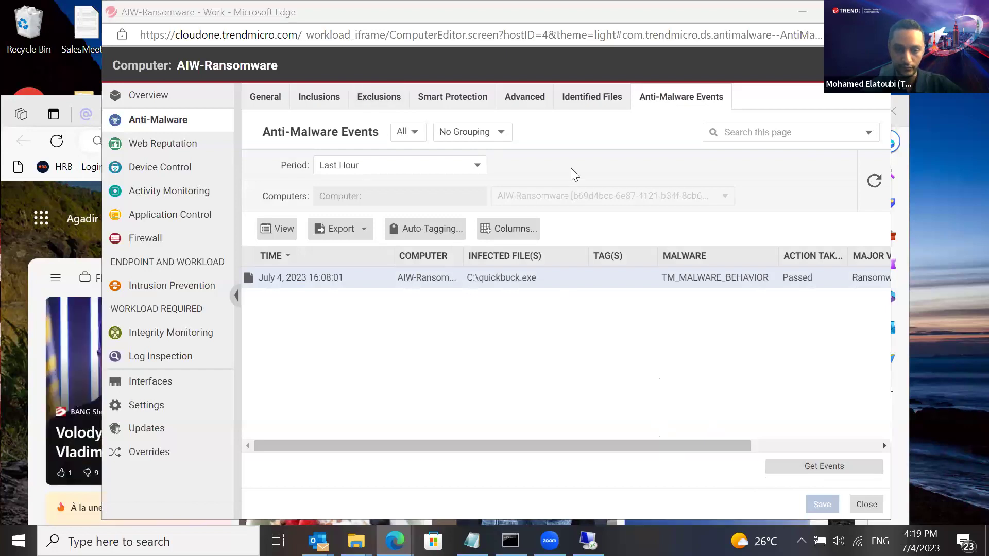
click(806, 463)
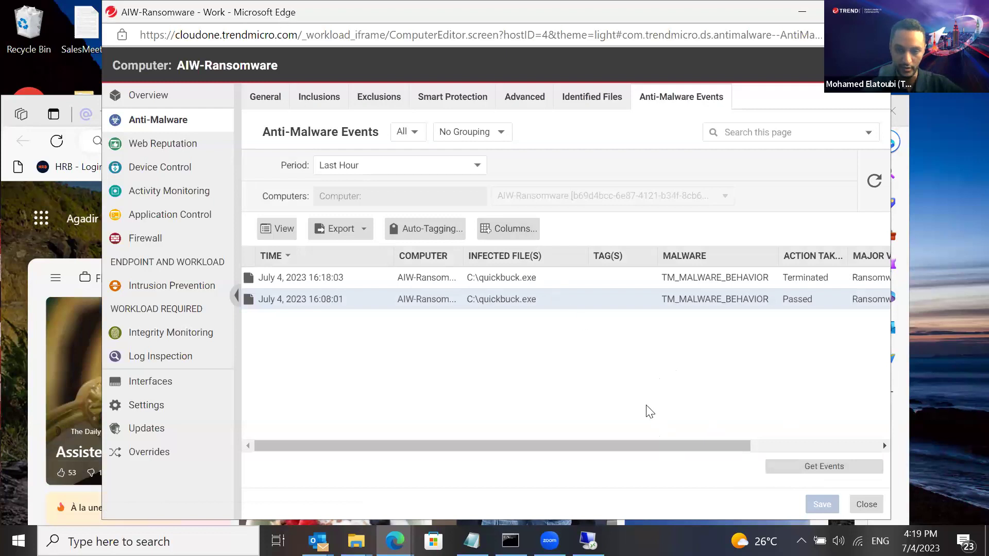
Compare the Terminated and Passed quickbuck.exe Ransomware events, then close the AIW-Ransomware window
drag(645, 442, 682, 445)
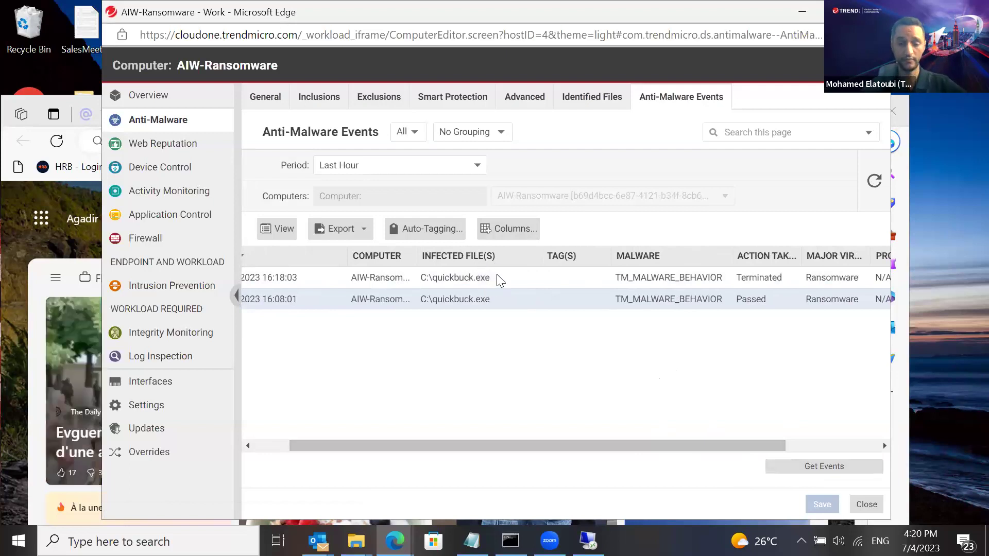
drag(738, 444, 832, 447)
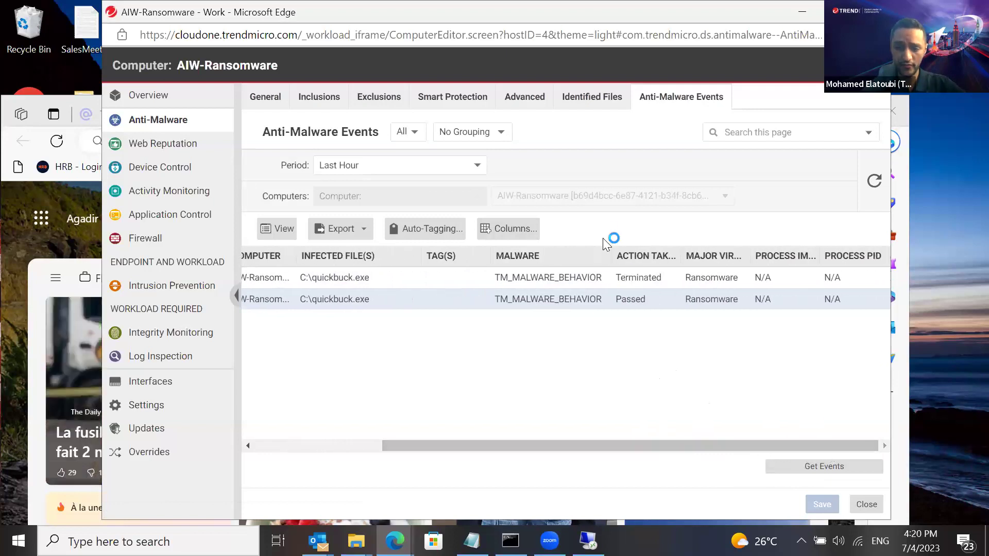
click(649, 281)
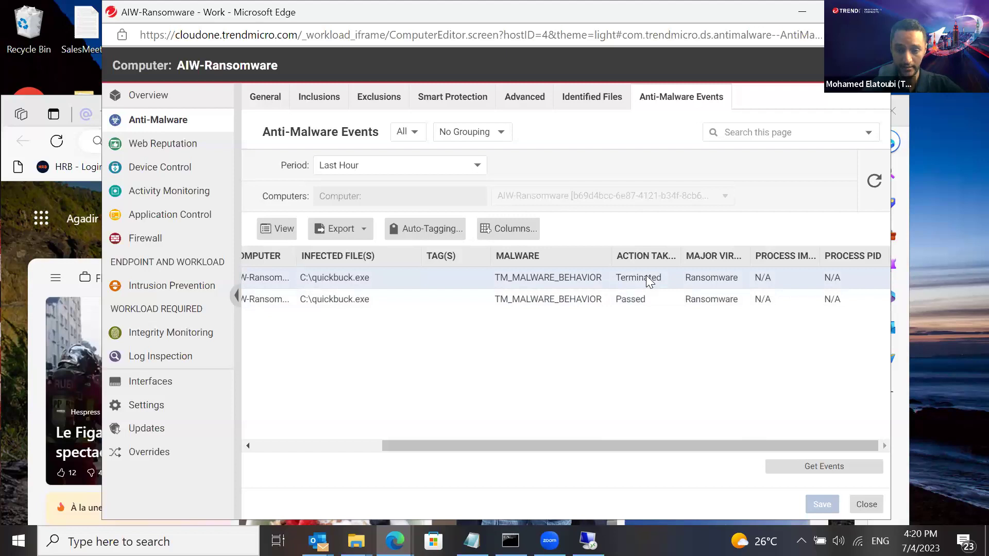
click(640, 304)
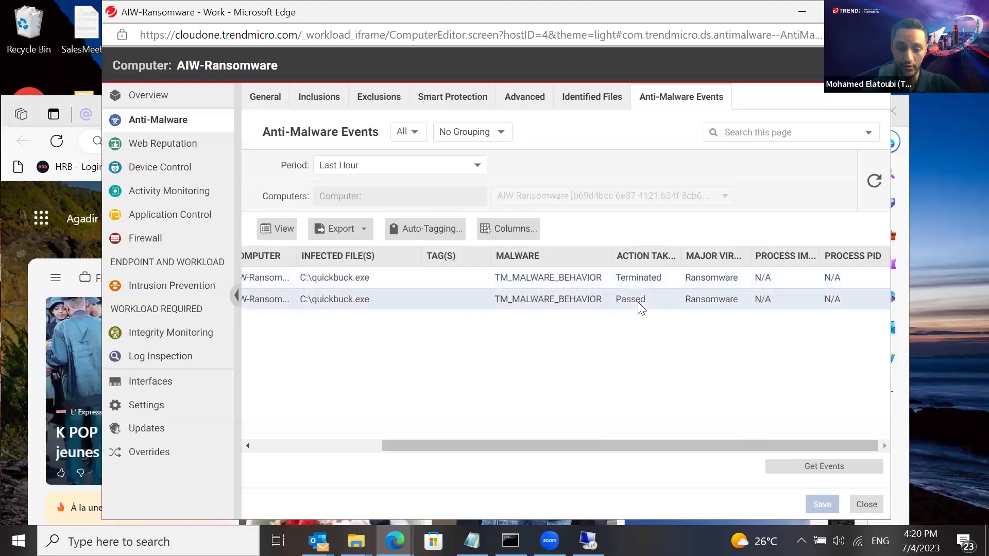
click(640, 279)
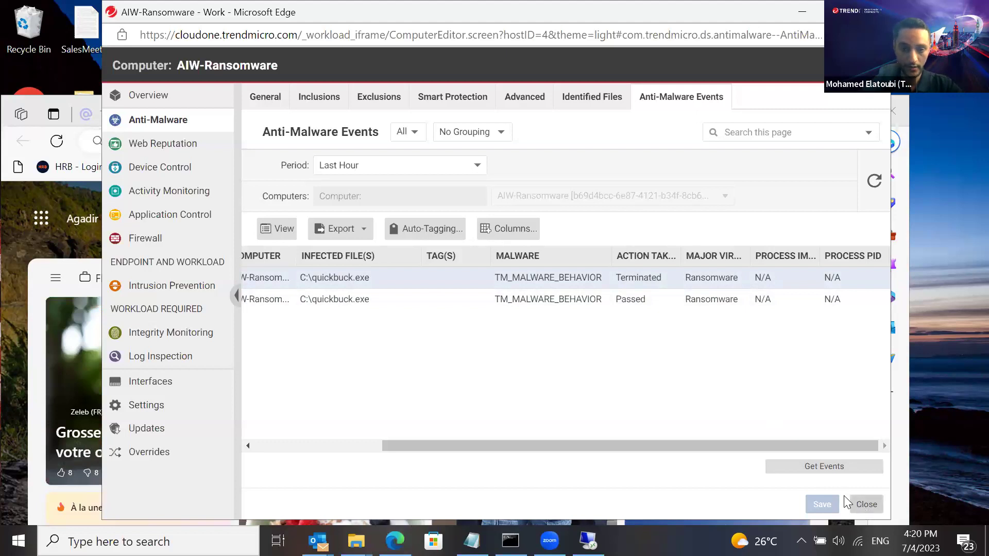
click(865, 504)
Switch to the Ransomware Protection guide, close the spare new tab and maximize Edge
click(410, 121)
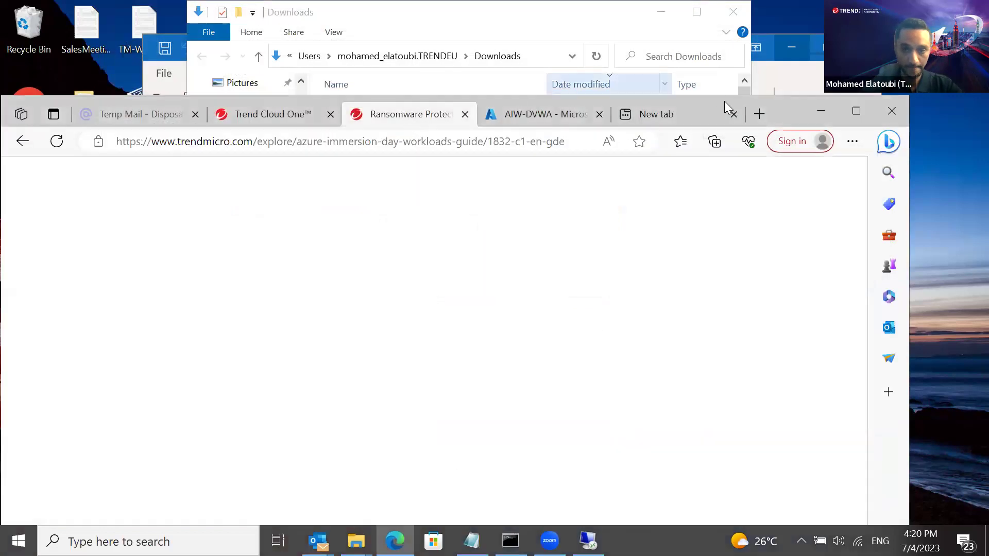
click(733, 114)
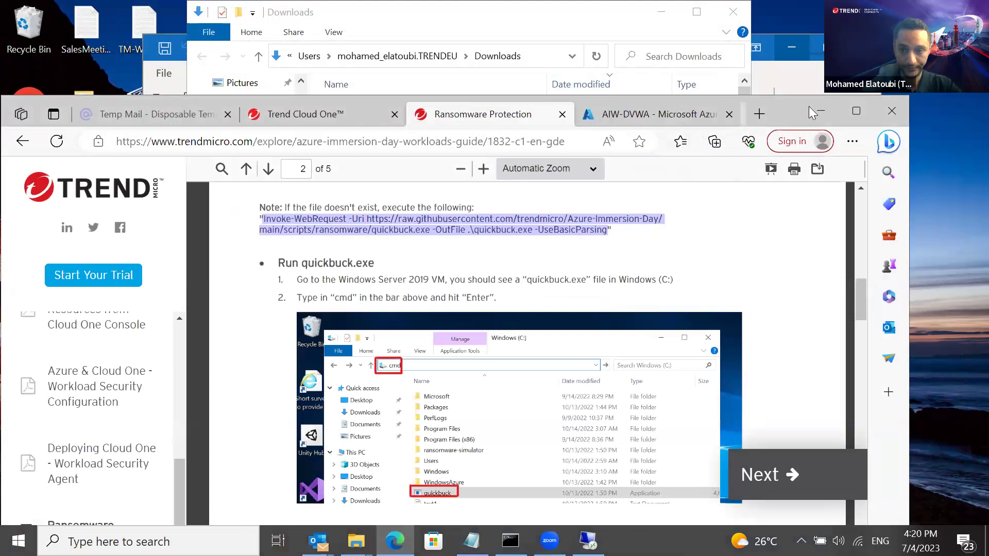
click(861, 112)
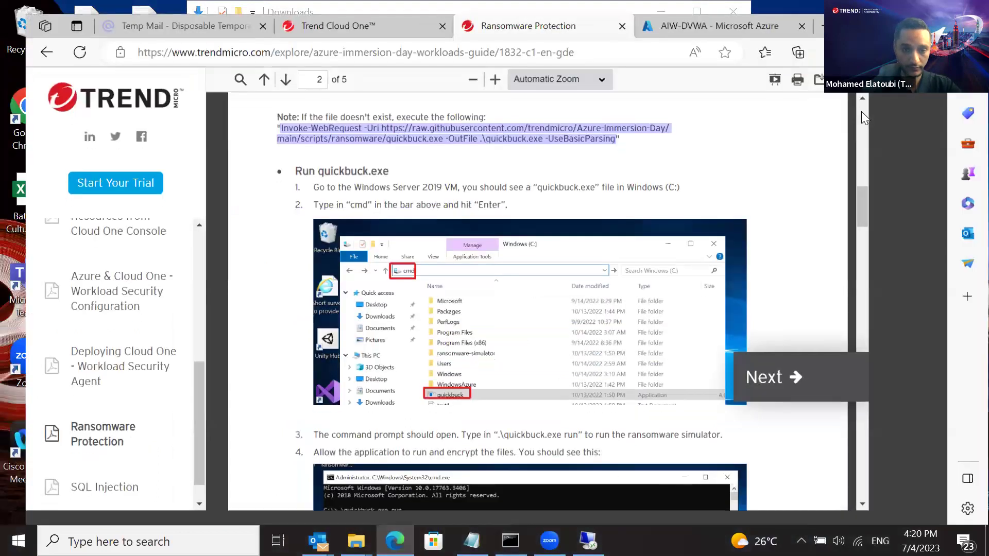
drag(938, 196, 934, 446)
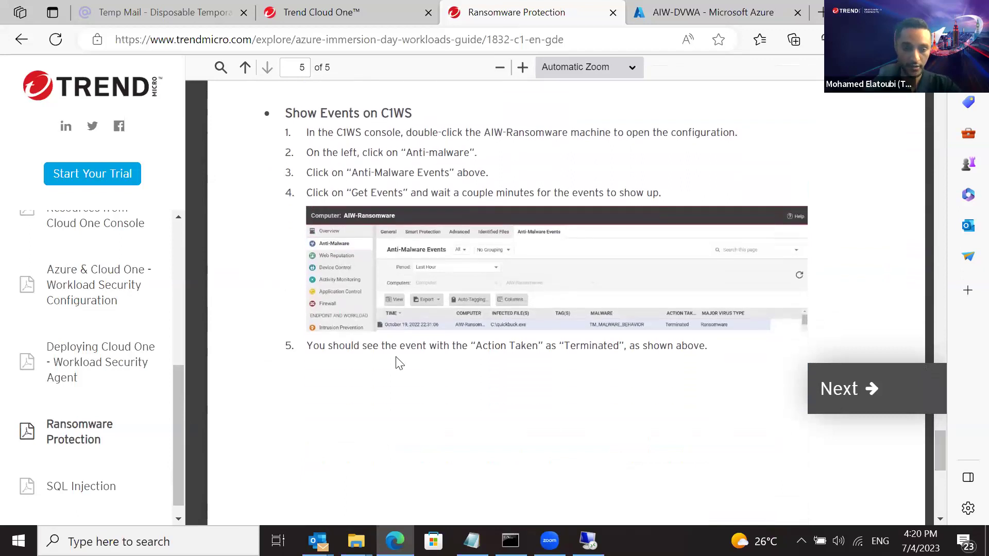
Highlight the final step's expected Action Taken result of Terminated
drag(313, 346, 538, 346)
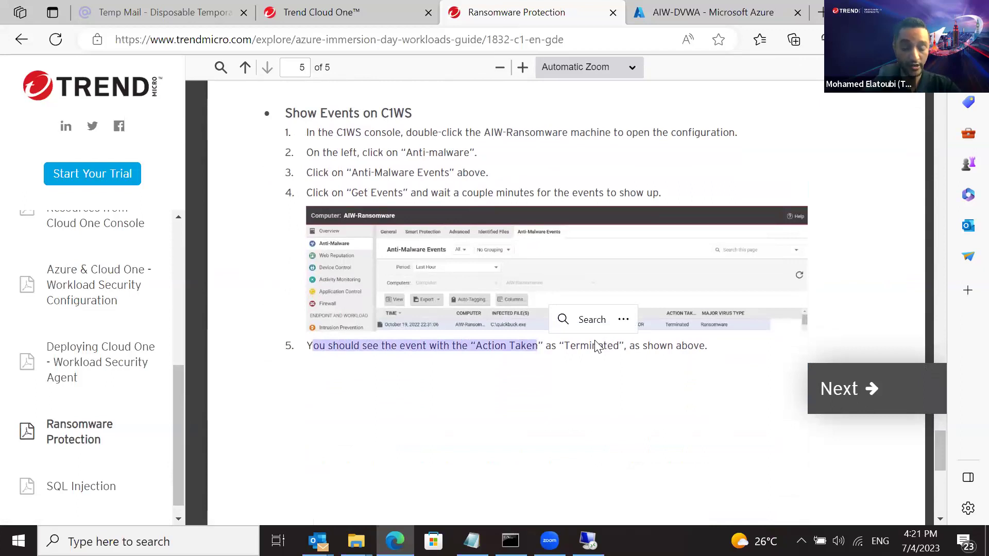
drag(560, 346, 640, 348)
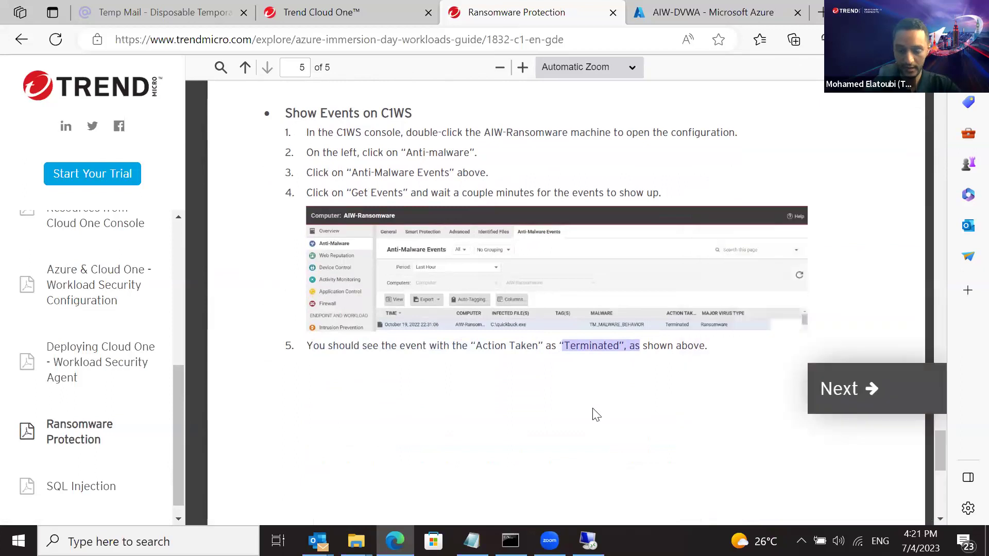
drag(938, 453, 935, 489)
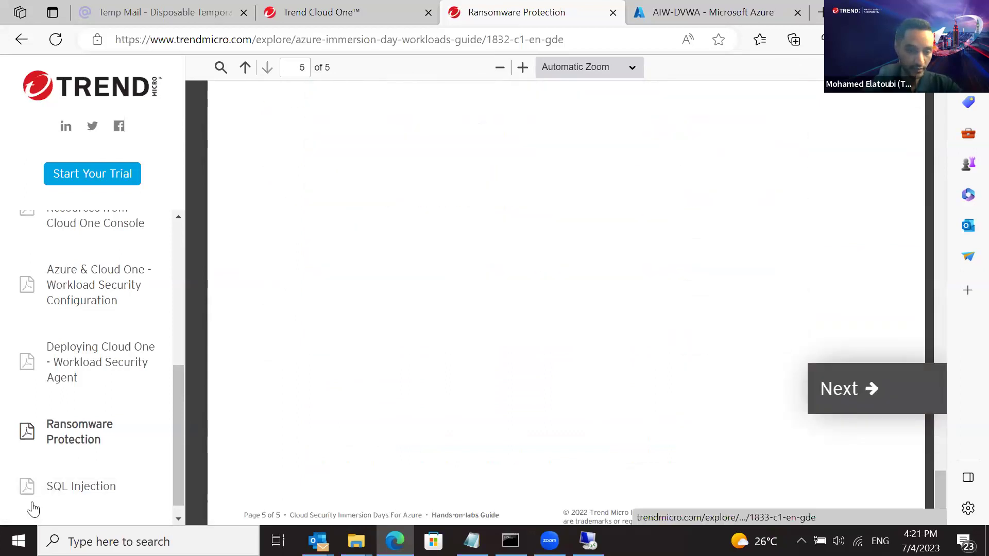
Open the SQL Injection lab guide at its first page, then return to the Cloud One Computers list
click(75, 487)
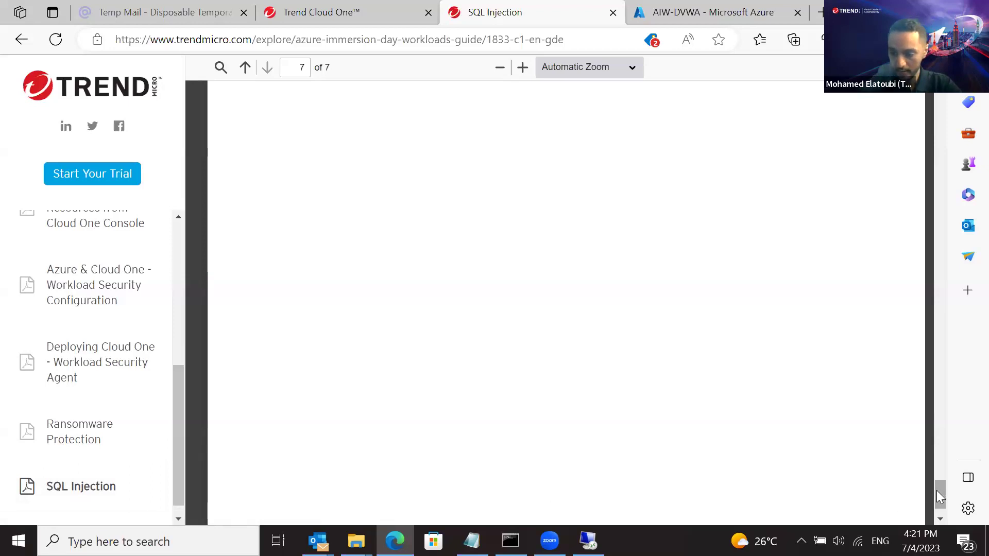
drag(935, 494, 937, 96)
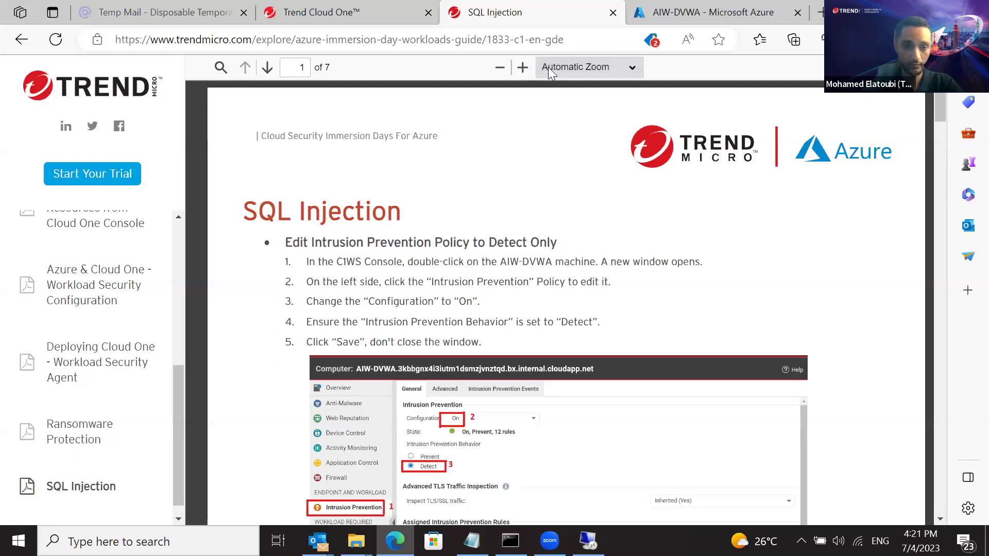
click(368, 16)
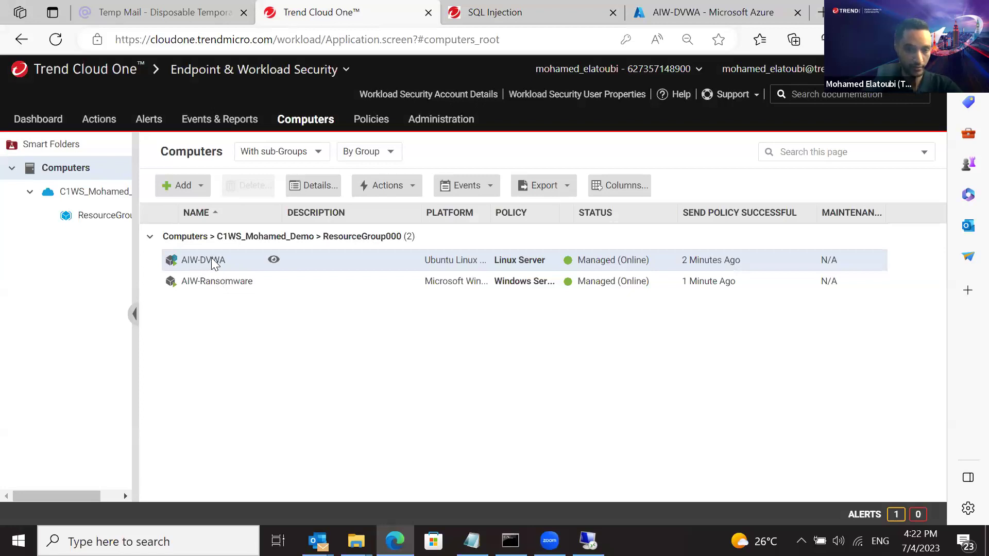
Open AIW-DVWA's Intrusion Prevention page, showing Inherited (On), Prevent and 12 assigned rules
double_click(215, 263)
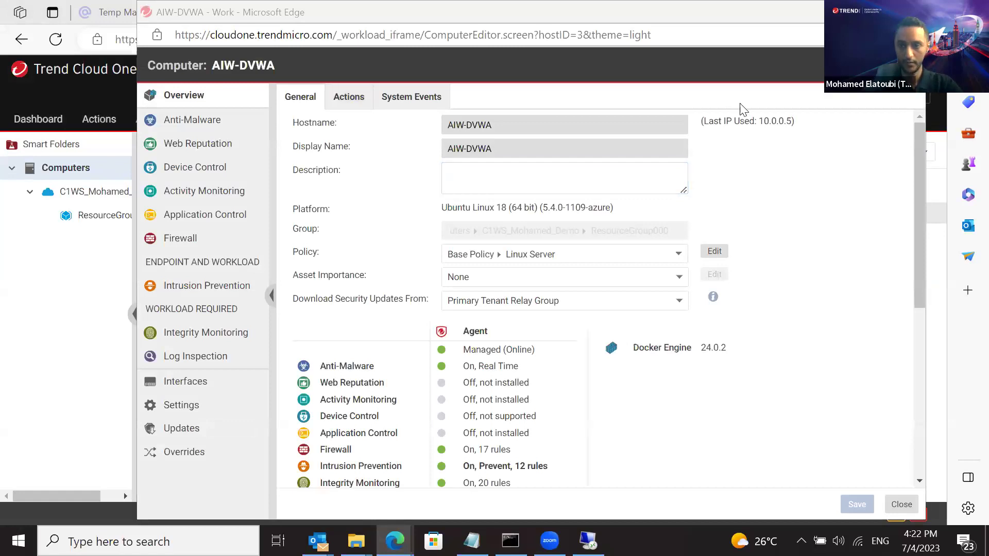
drag(807, 16, 811, 36)
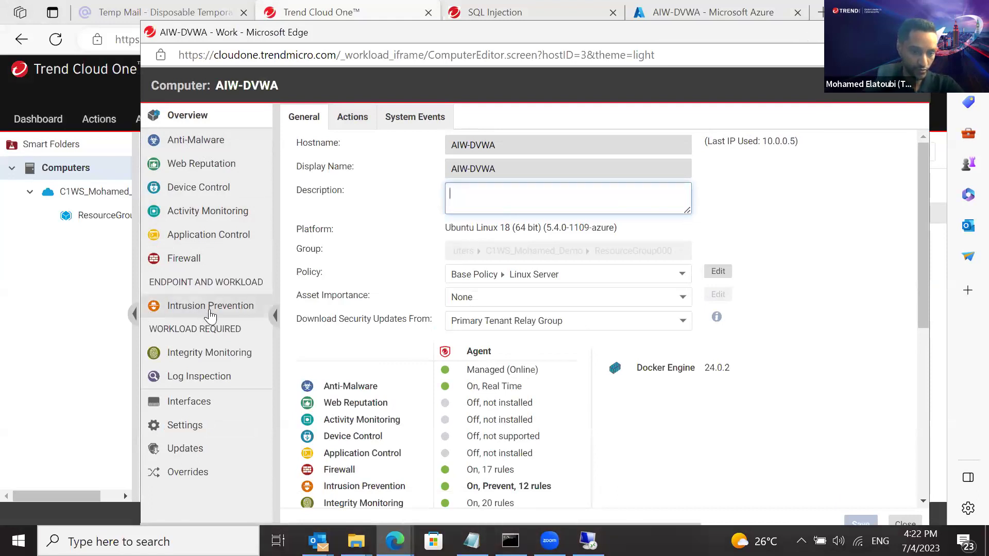
click(191, 313)
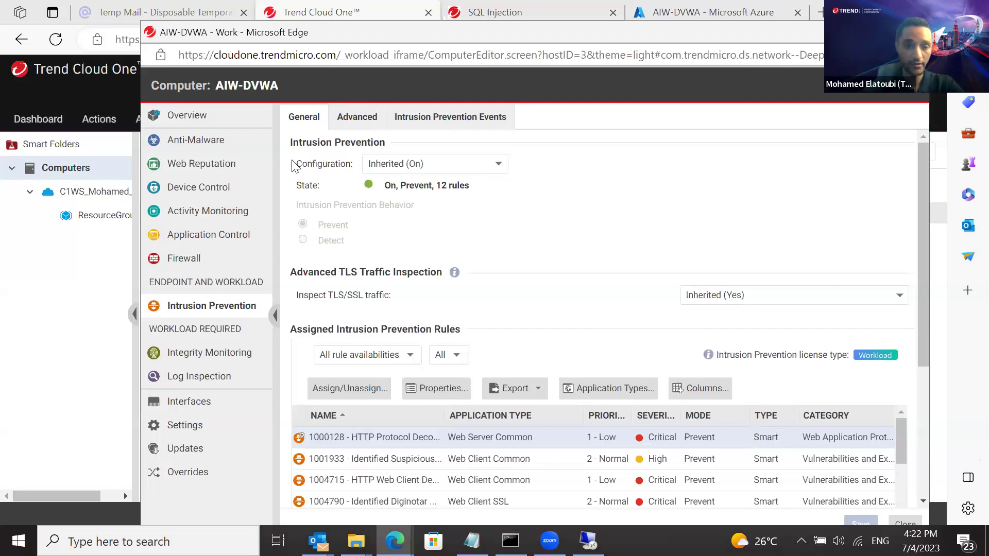
Set AIW-DVWA's Intrusion Prevention configuration to On with Detect behavior, then leave the editor
drag(292, 164, 360, 164)
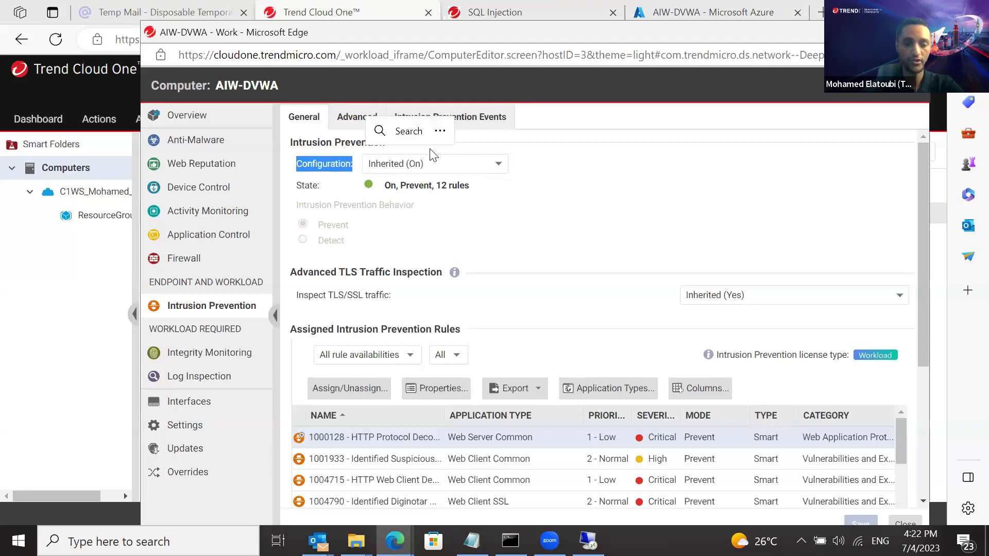
click(460, 170)
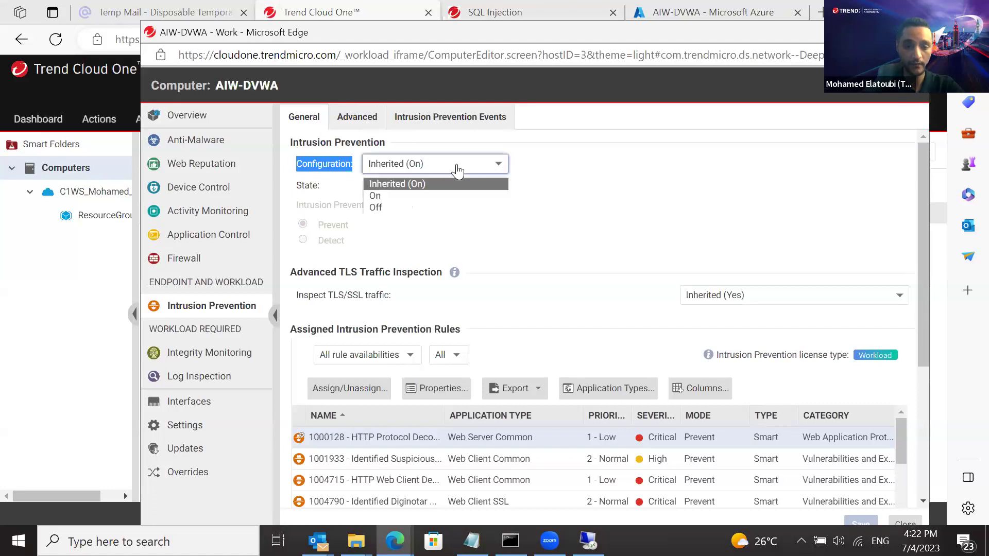
click(433, 196)
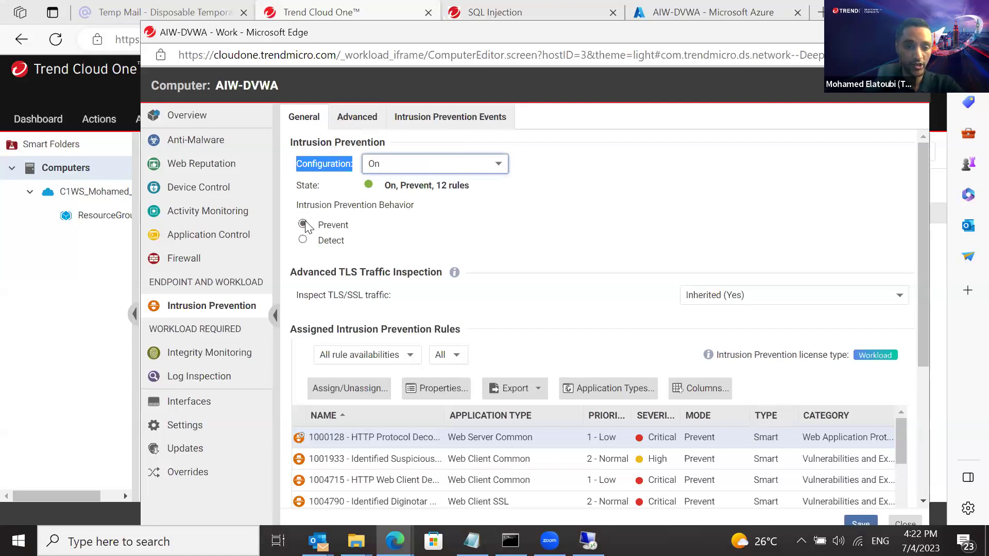
click(308, 248)
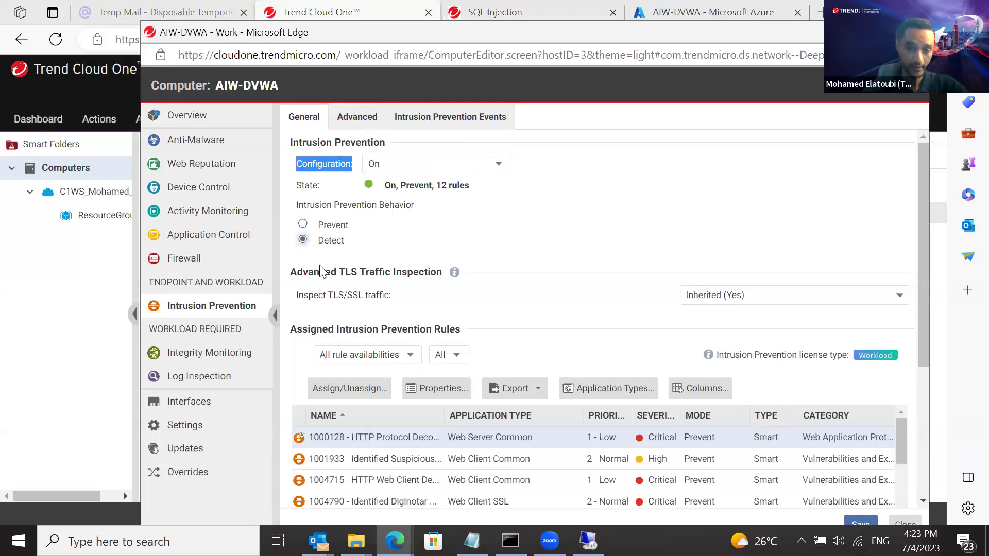
drag(318, 334, 452, 338)
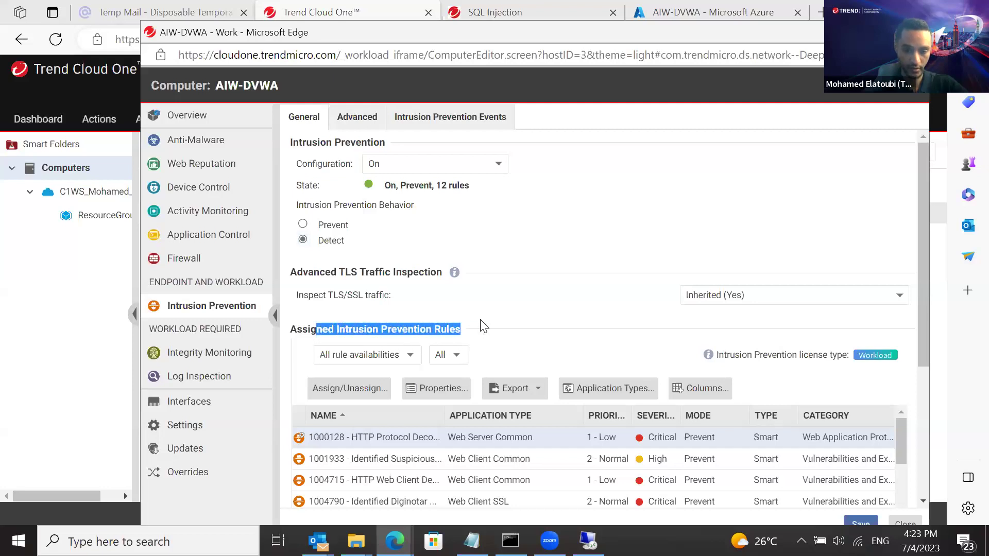
click(452, 335)
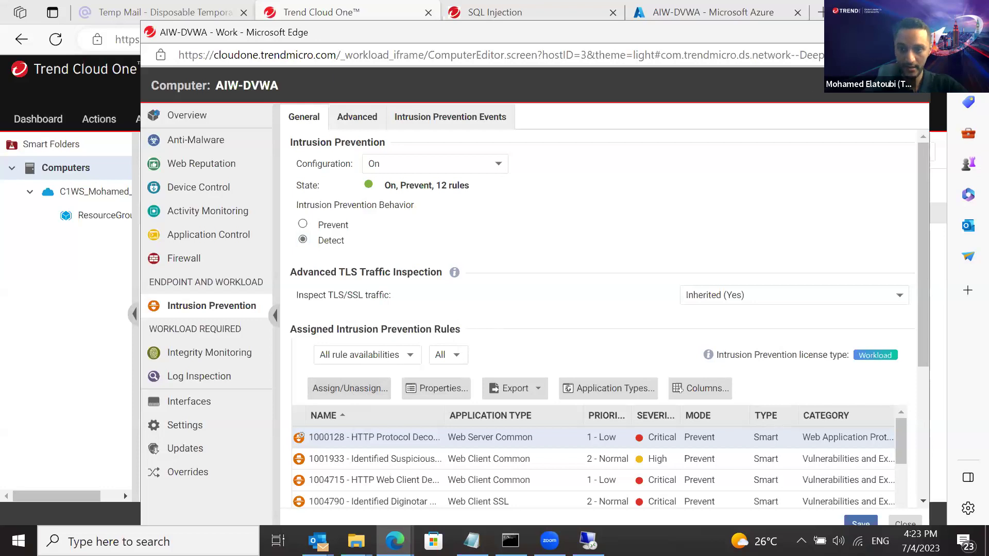
click(916, 32)
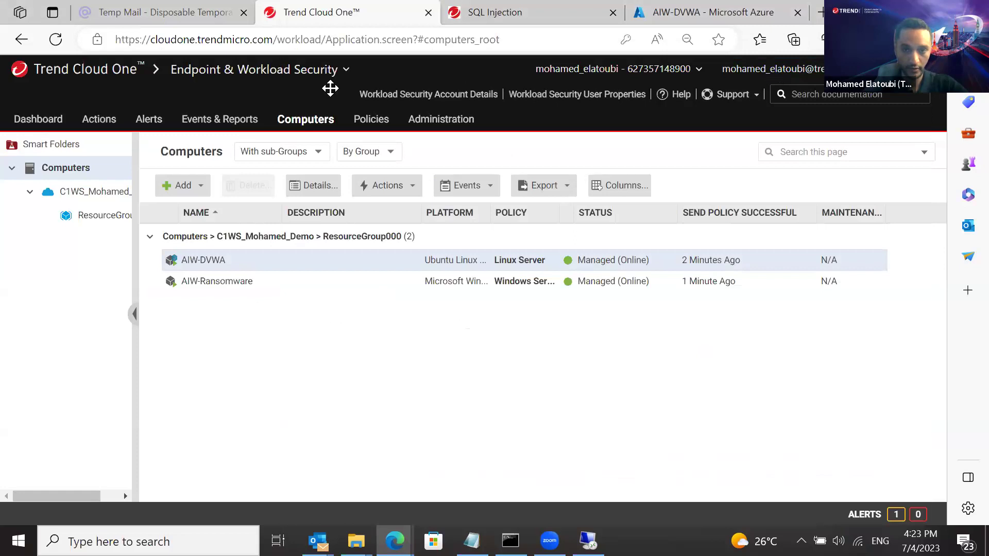
click(506, 18)
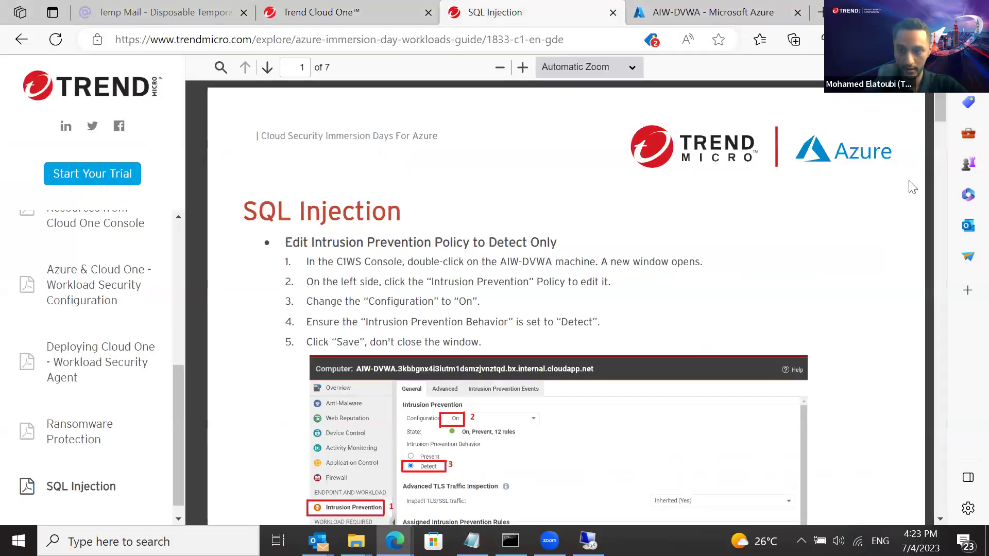
drag(938, 111, 936, 121)
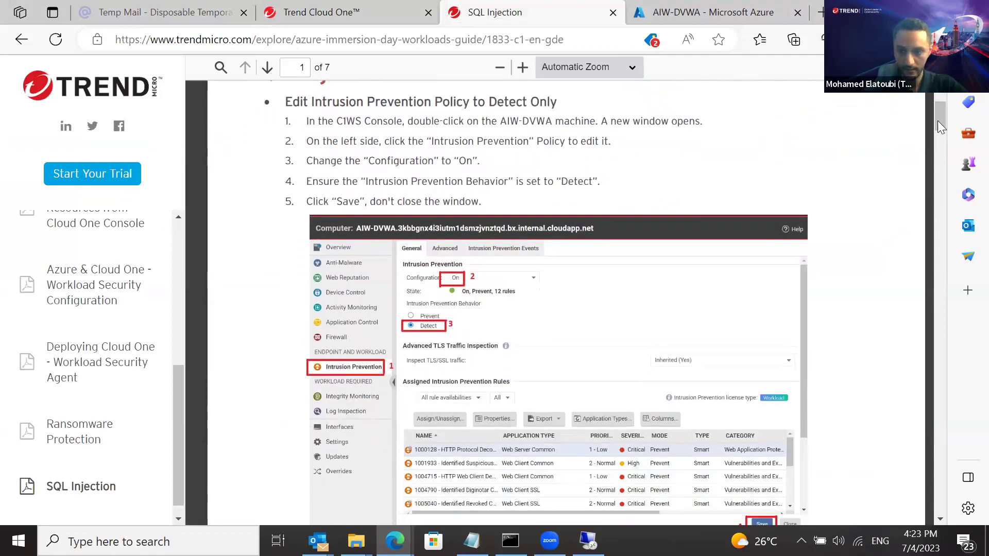
drag(936, 118, 935, 134)
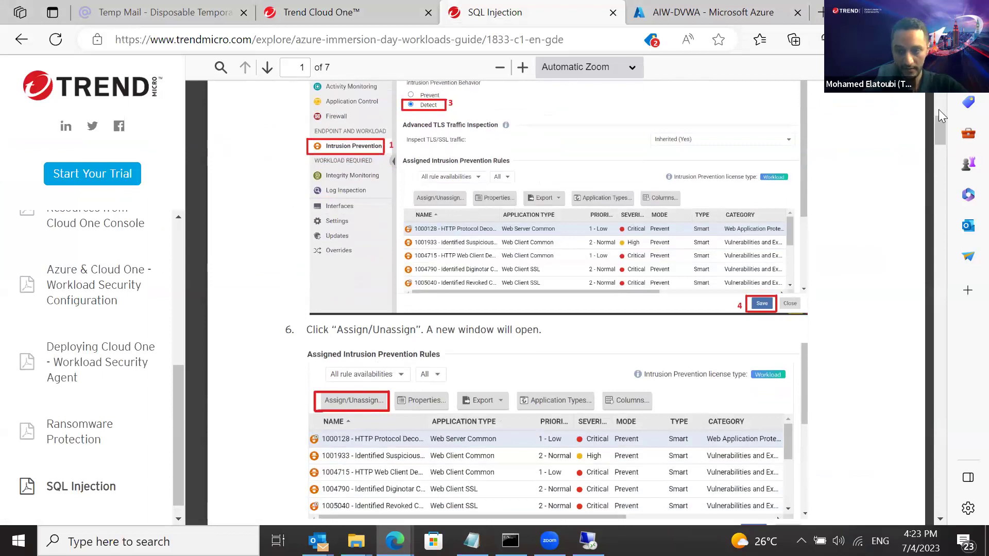
drag(936, 121, 936, 136)
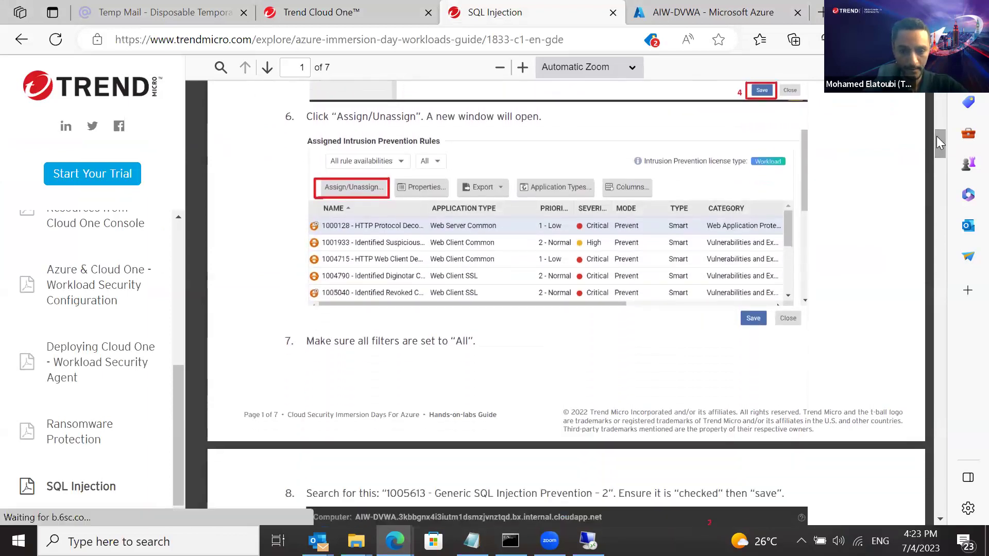
drag(372, 341, 471, 338)
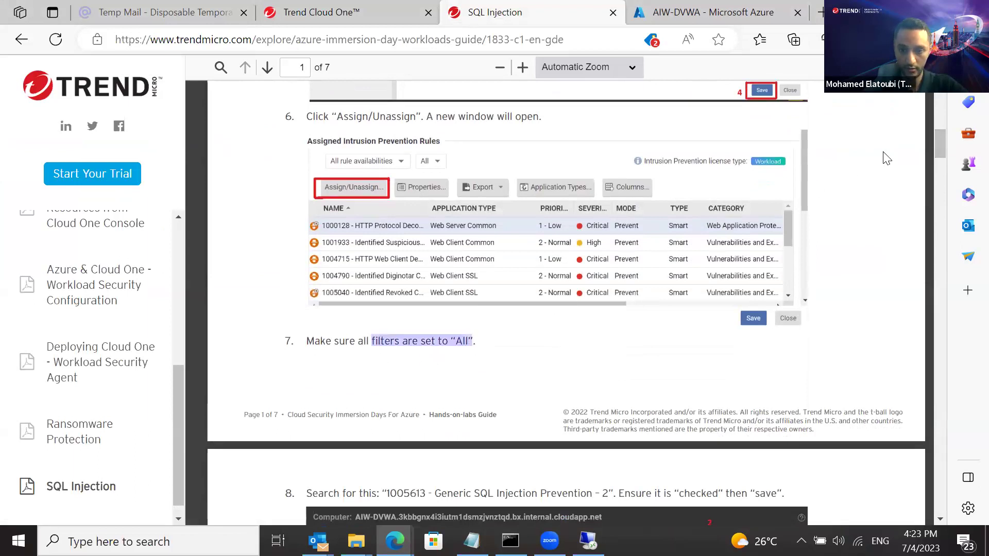
drag(937, 137, 934, 158)
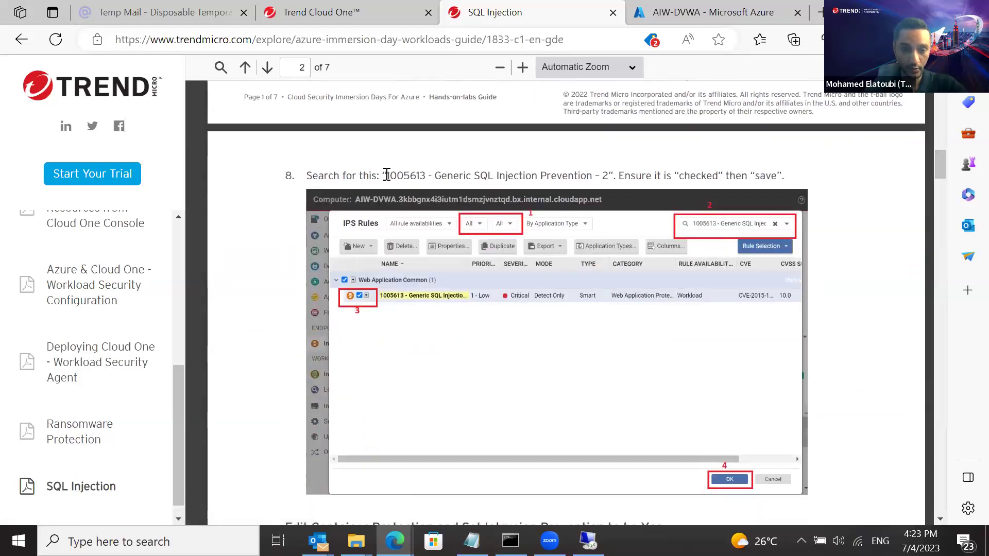
drag(387, 175, 607, 177)
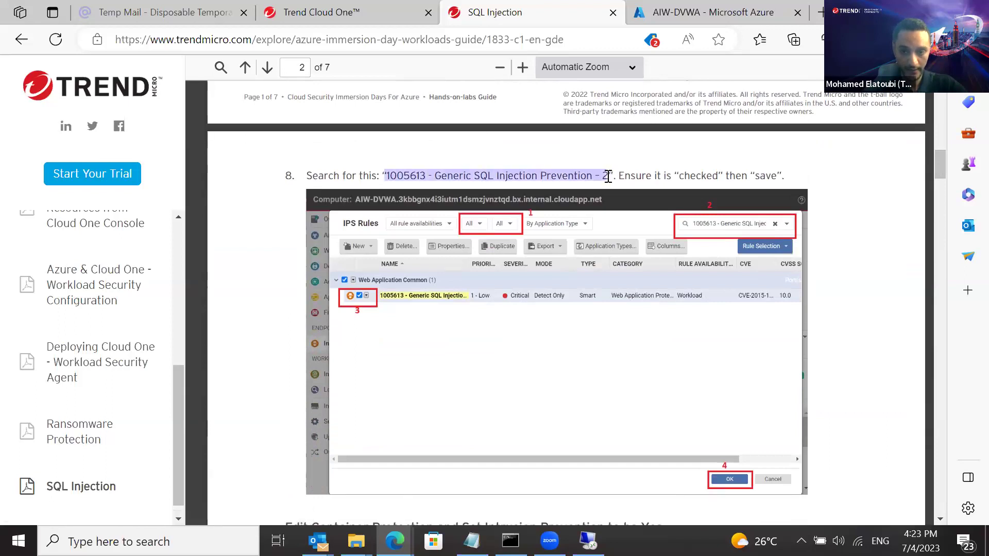
click(388, 178)
drag(425, 177, 389, 179)
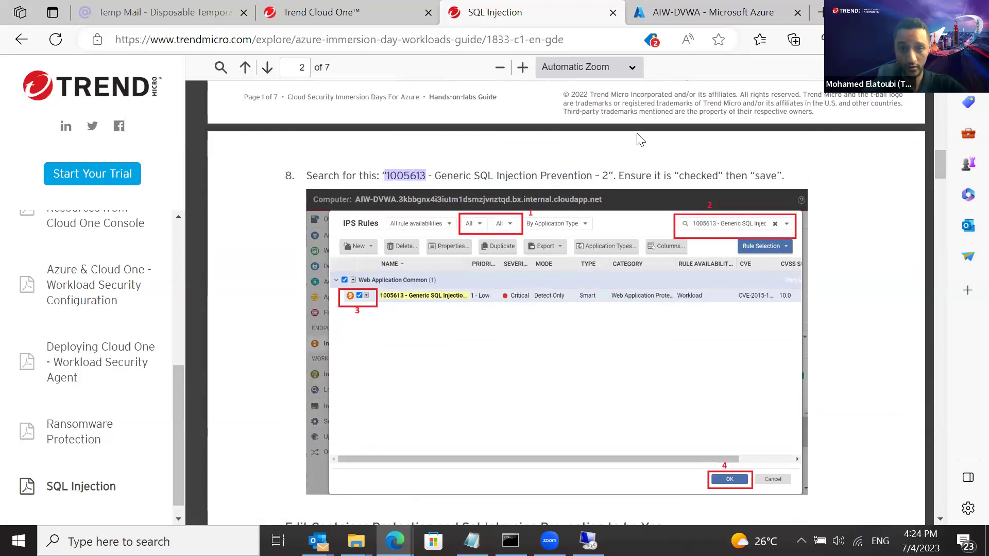
click(354, 15)
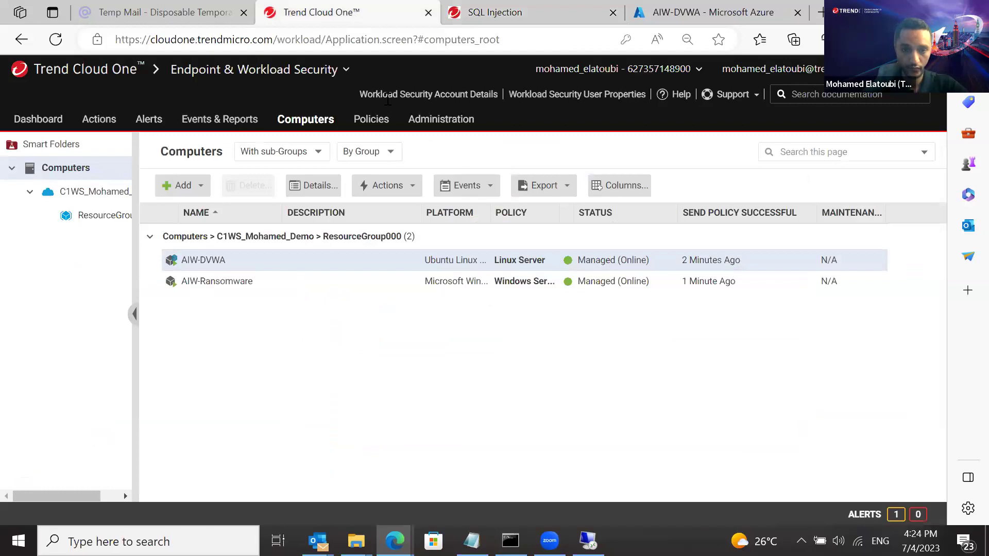
Search the IPS rules for 1005613 - Generic SQL Injection Prevention - 2 and tick it for assignment
mouse_move(395, 541)
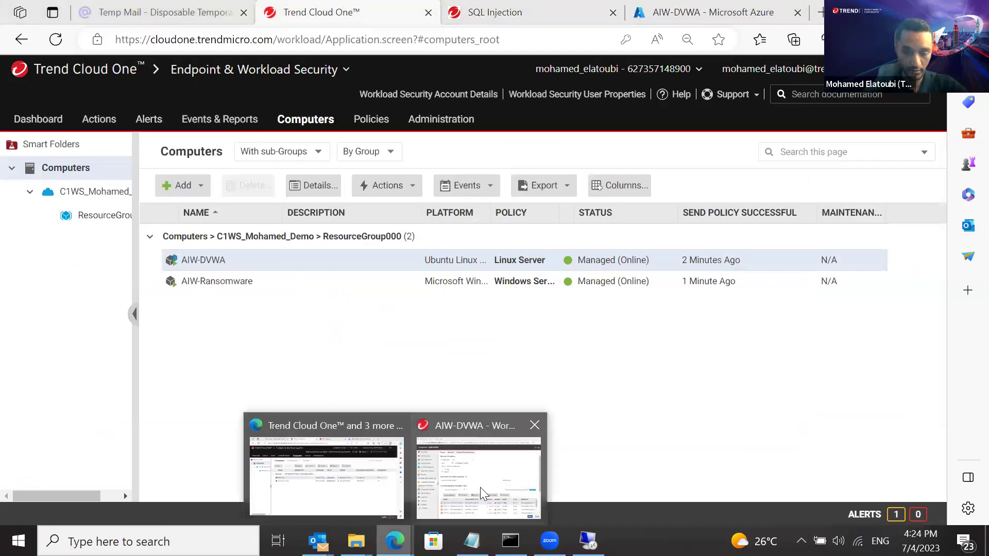
click(480, 487)
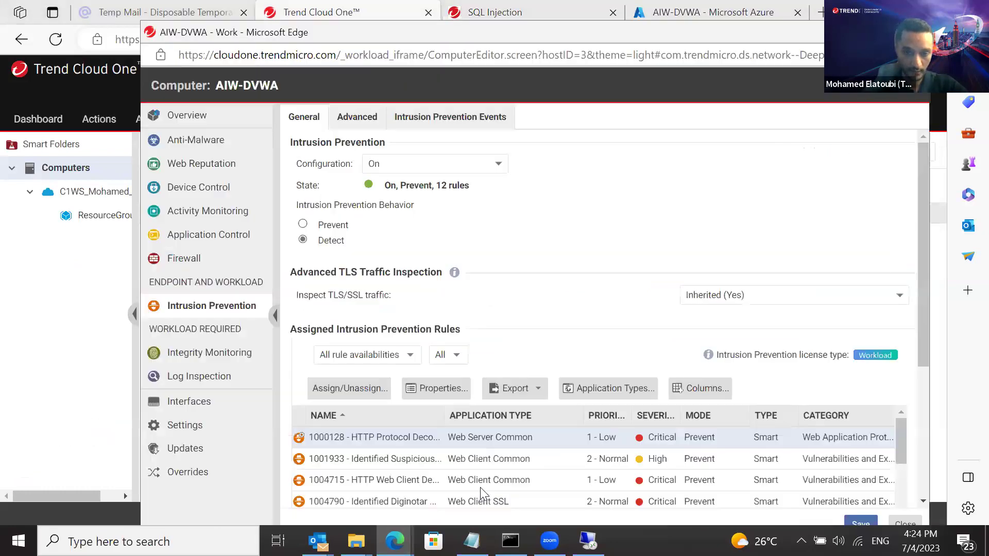
click(344, 392)
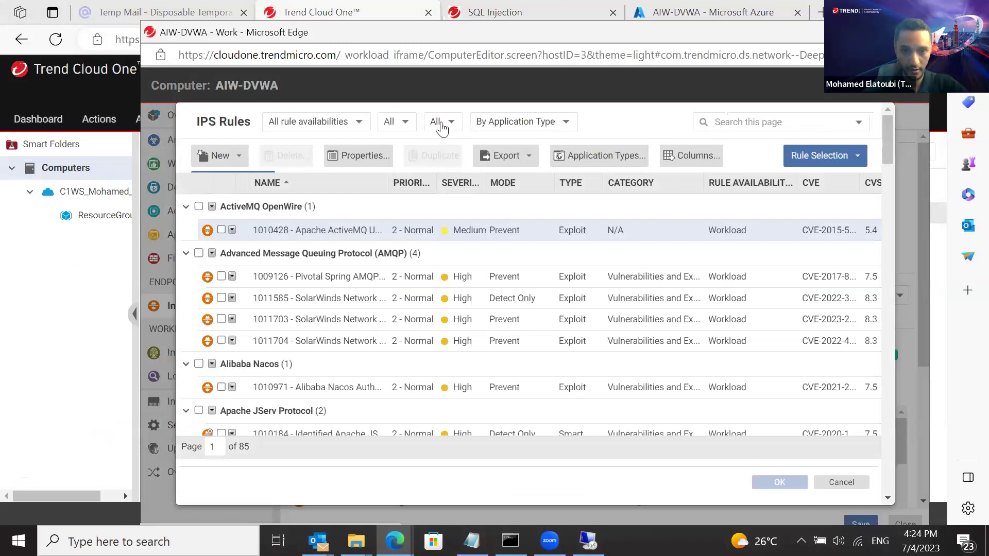
click(757, 121)
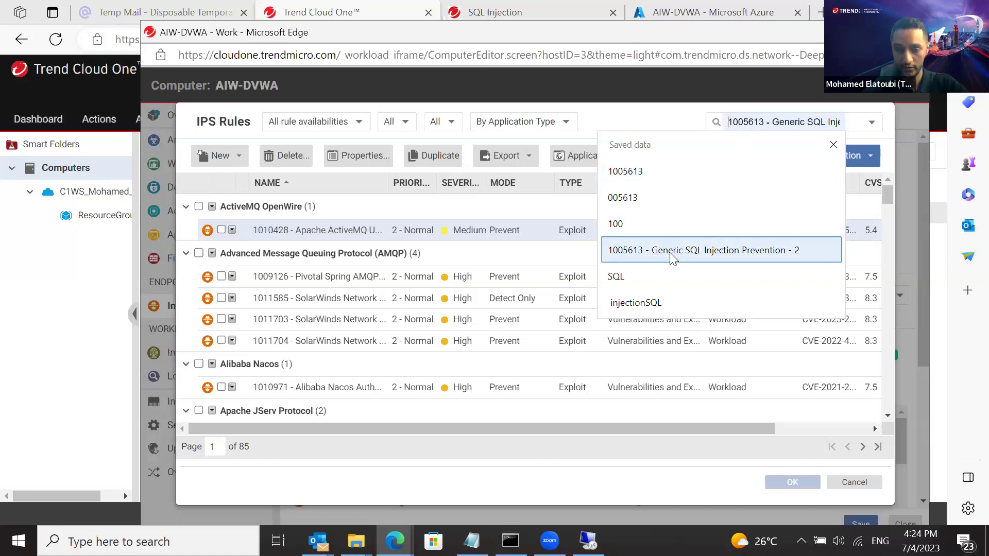
click(672, 250)
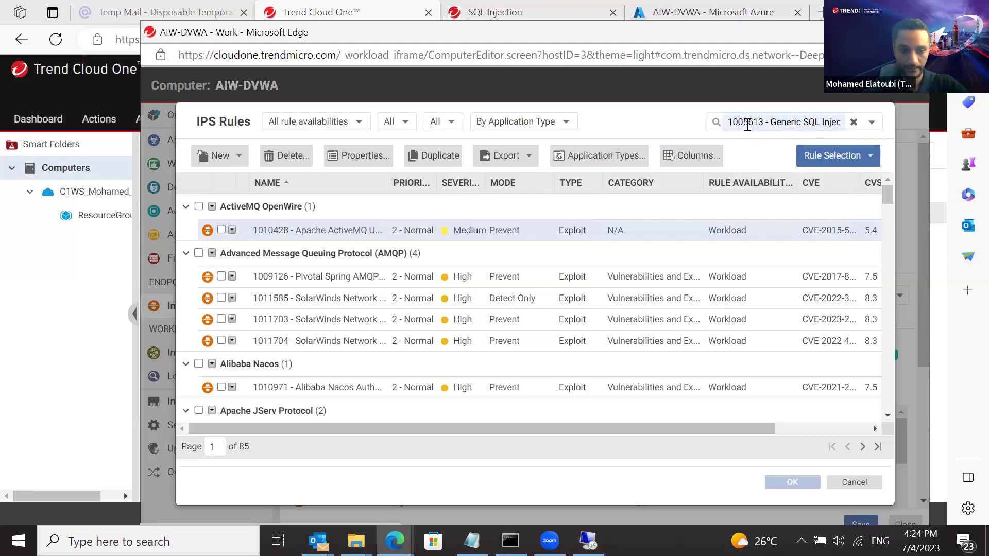
key(Return)
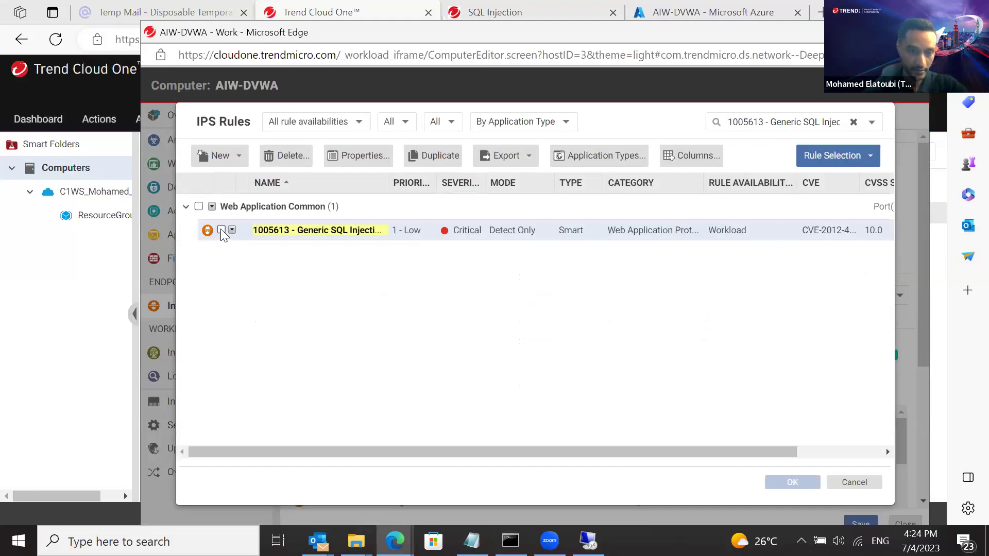
click(221, 230)
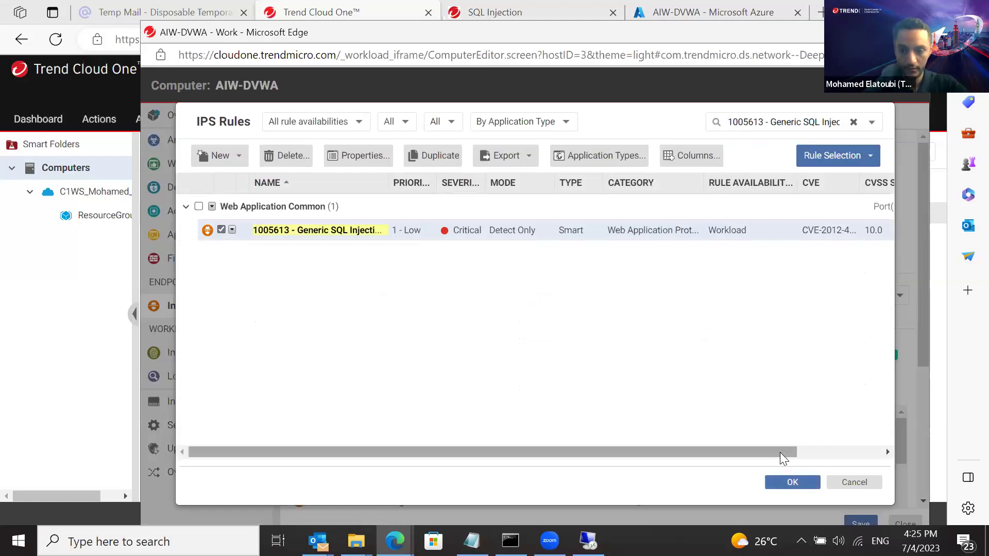
click(696, 7)
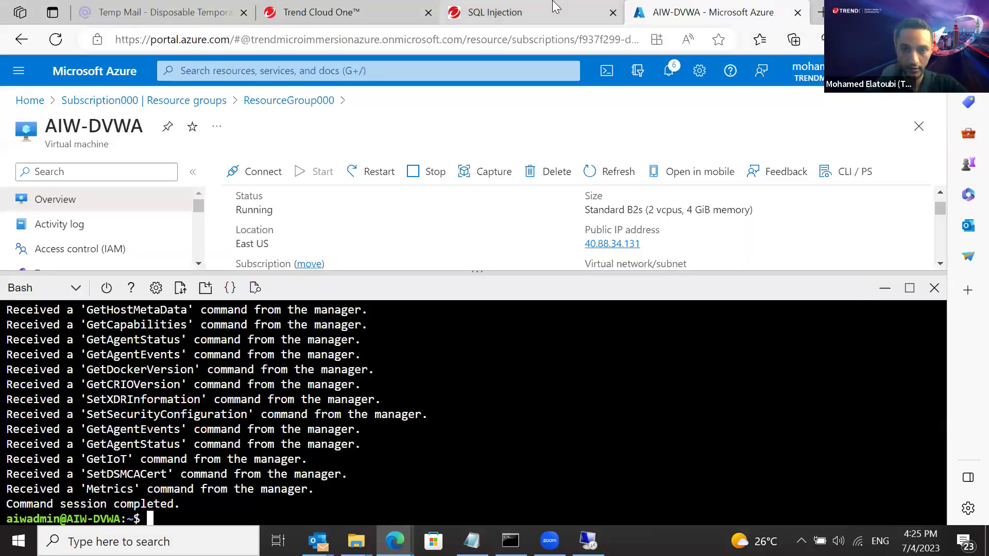
Read the SQL Injection guide's 'Edit Container Protection' step, then go back to Trend Cloud One
click(555, 8)
drag(937, 166, 938, 183)
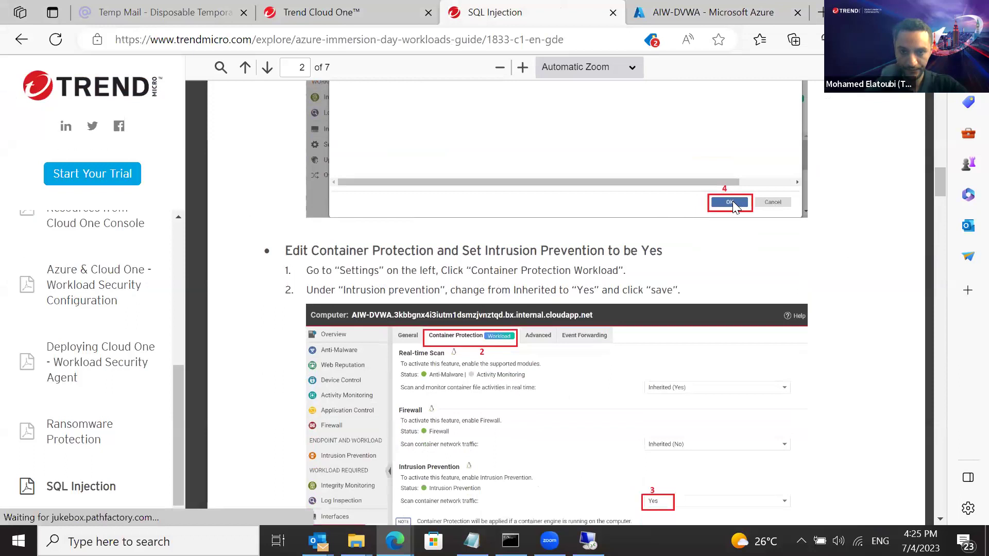
key(ctrl+shift+Tab)
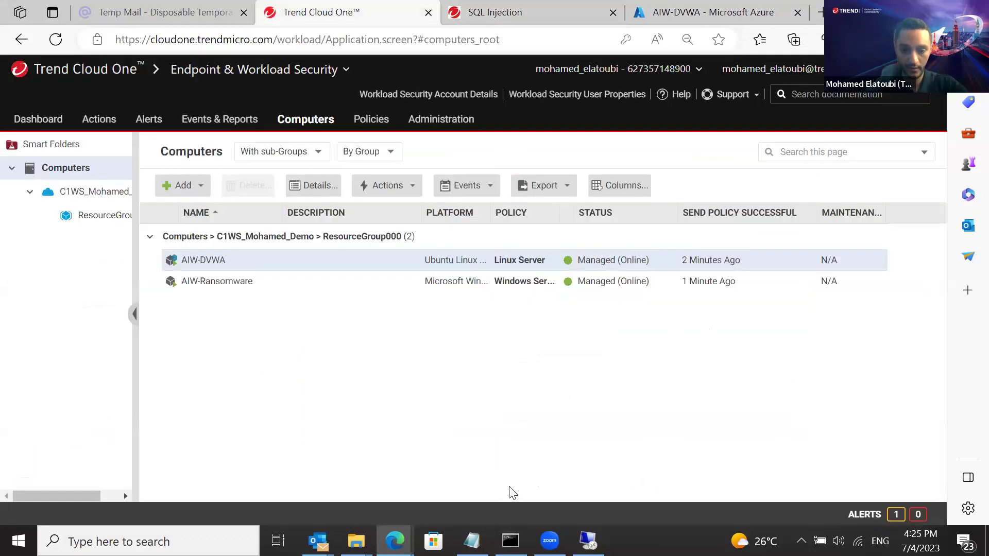
Confirm assigning rule 1005613 and review its details in the Assigned Intrusion Prevention Rules list
mouse_move(395, 541)
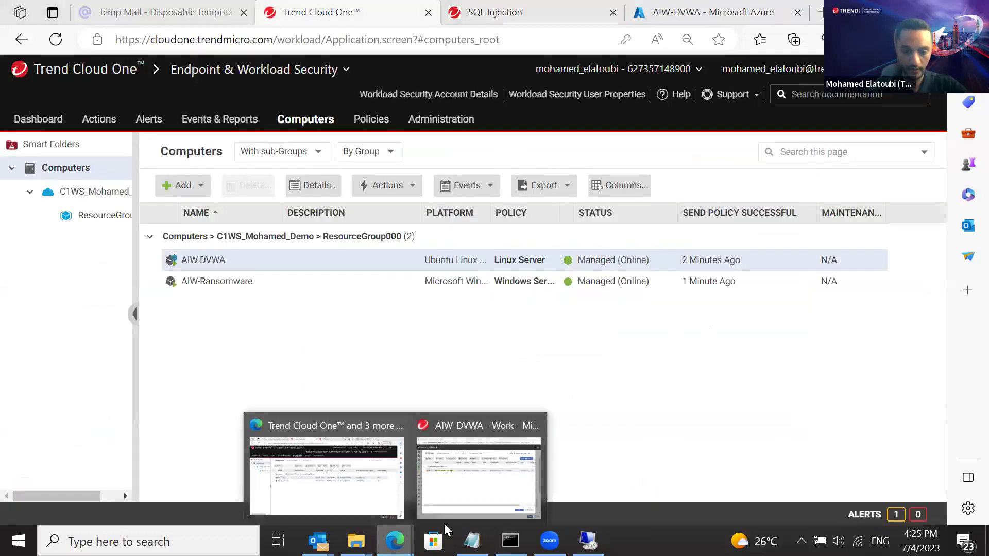
click(484, 486)
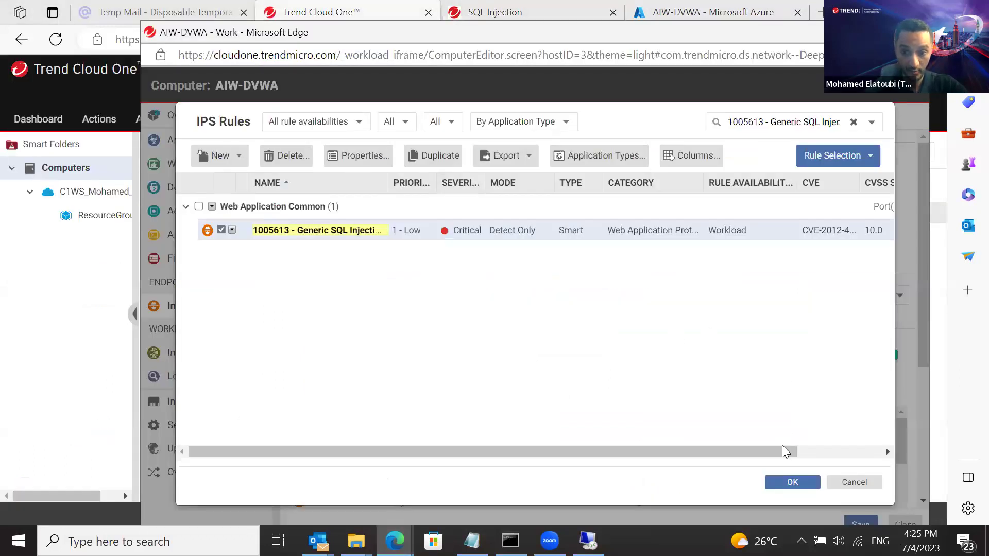
click(777, 484)
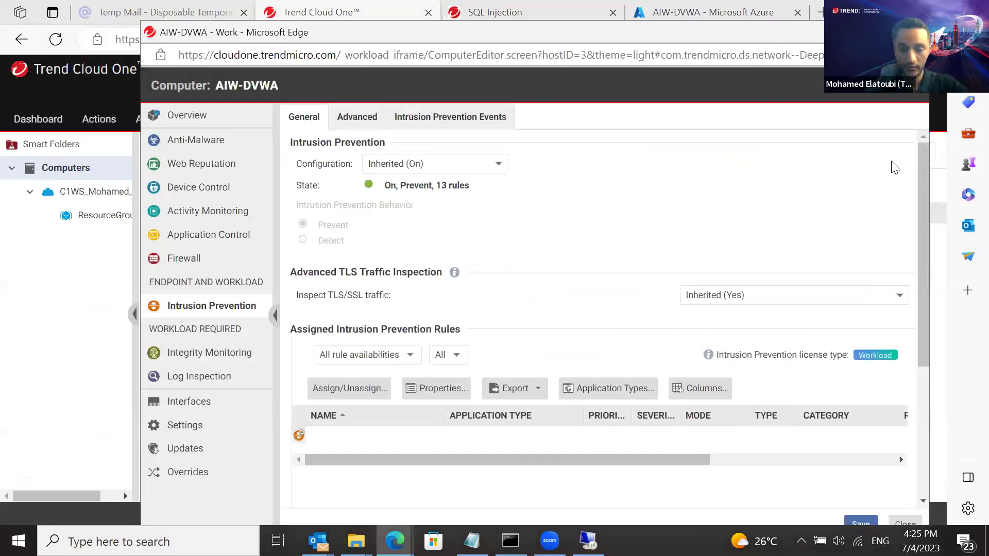
scroll(922, 164, down, 2)
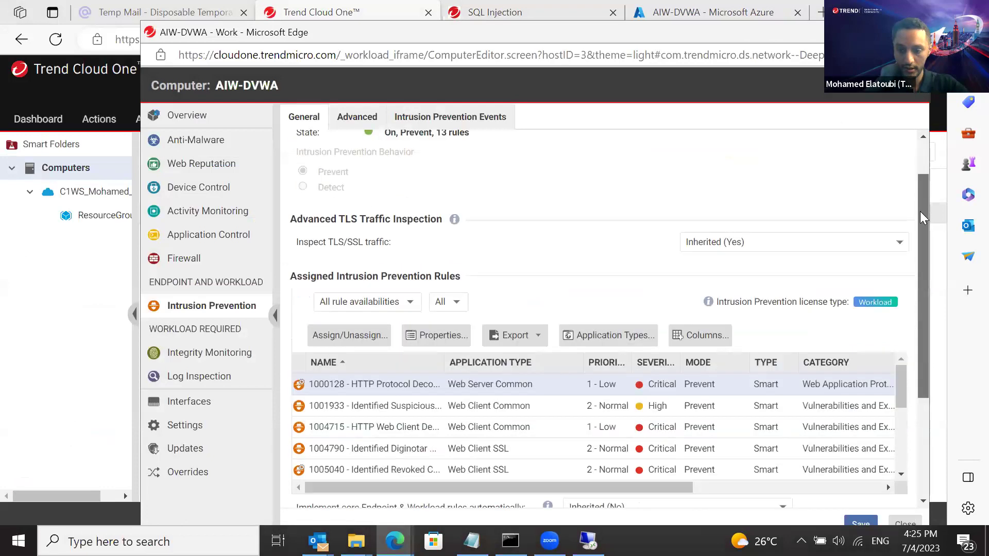
drag(899, 330, 898, 352)
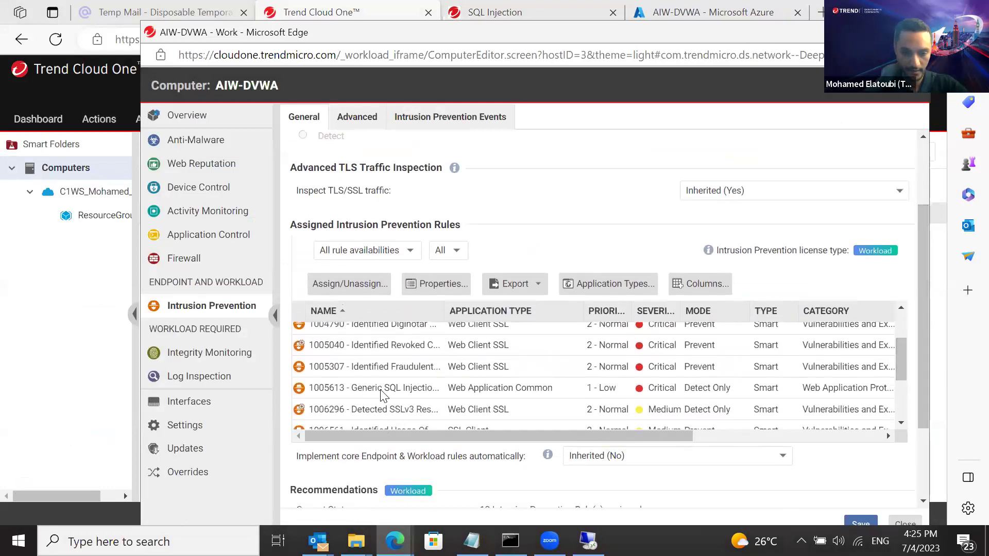
double_click(324, 391)
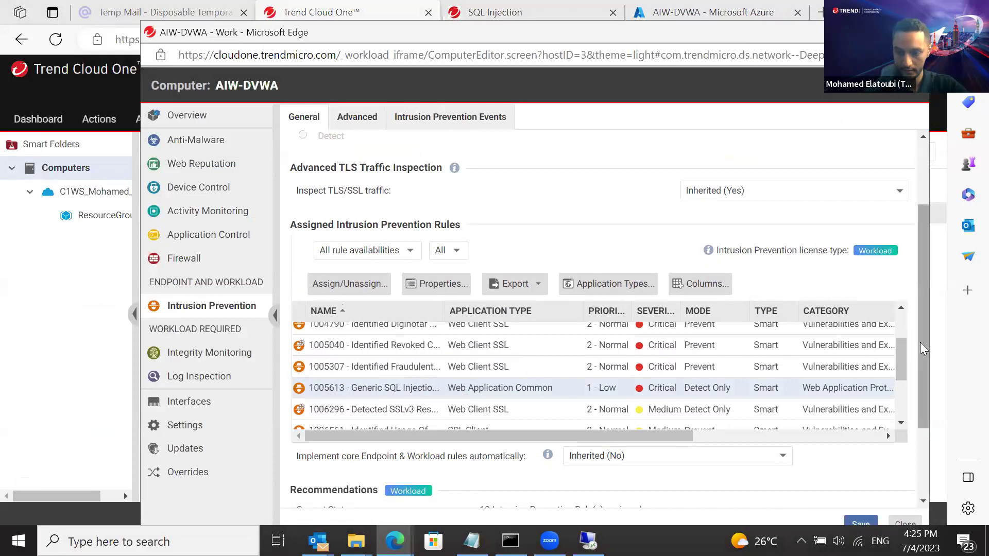
drag(921, 341, 913, 283)
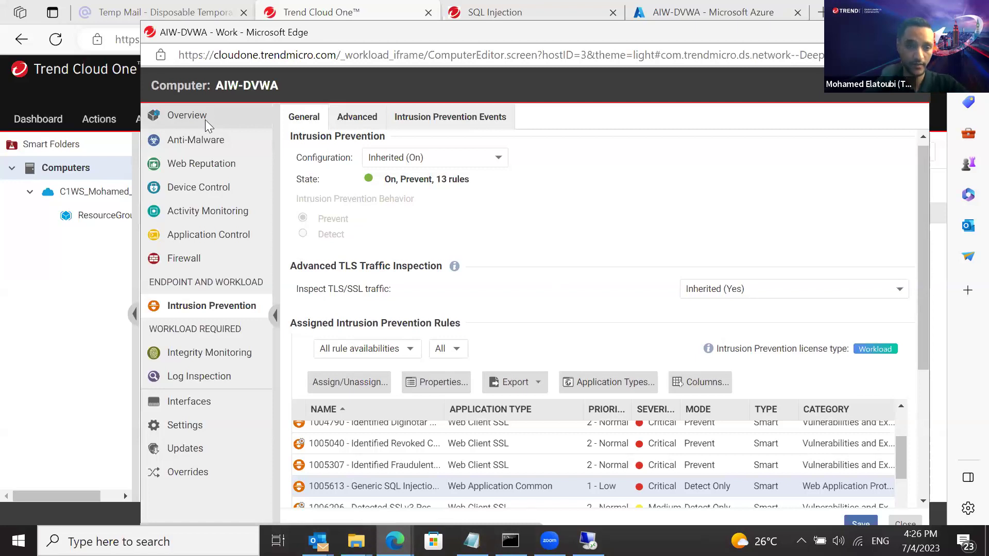
Save AIW-DVWA's 13-rule assignment with 1005613 as Detect Only, then go to its Overview
click(205, 119)
click(669, 137)
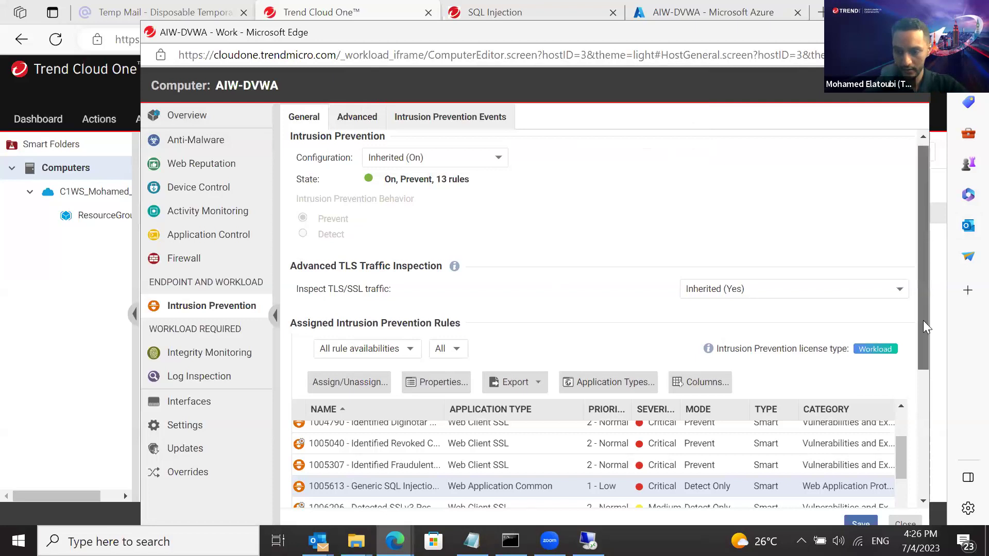
scroll(923, 327, down, 4)
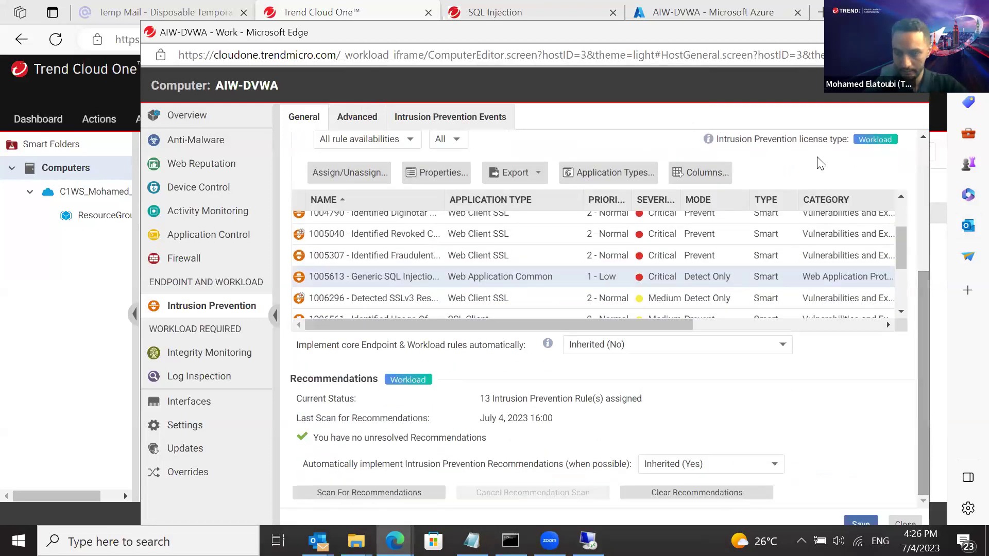
drag(779, 28, 755, 7)
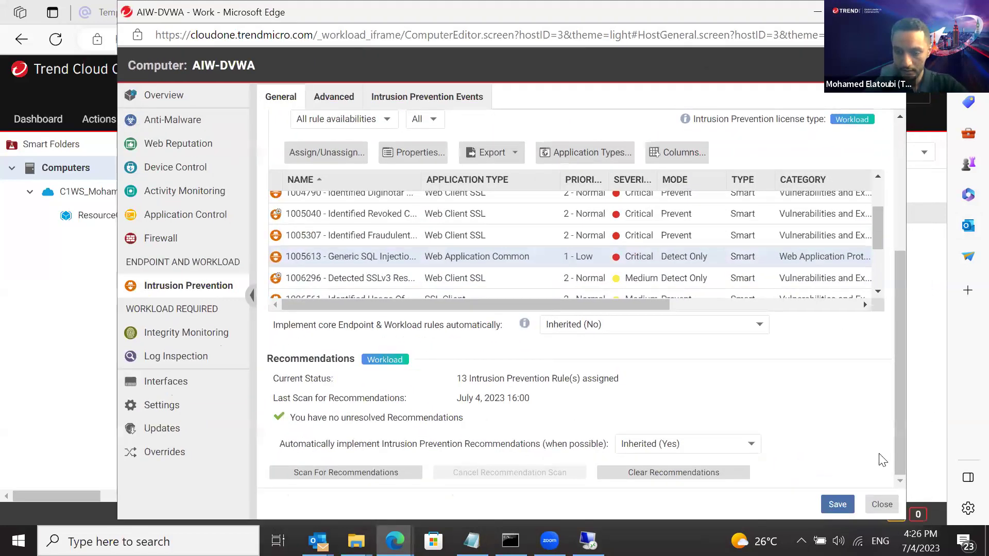
click(837, 505)
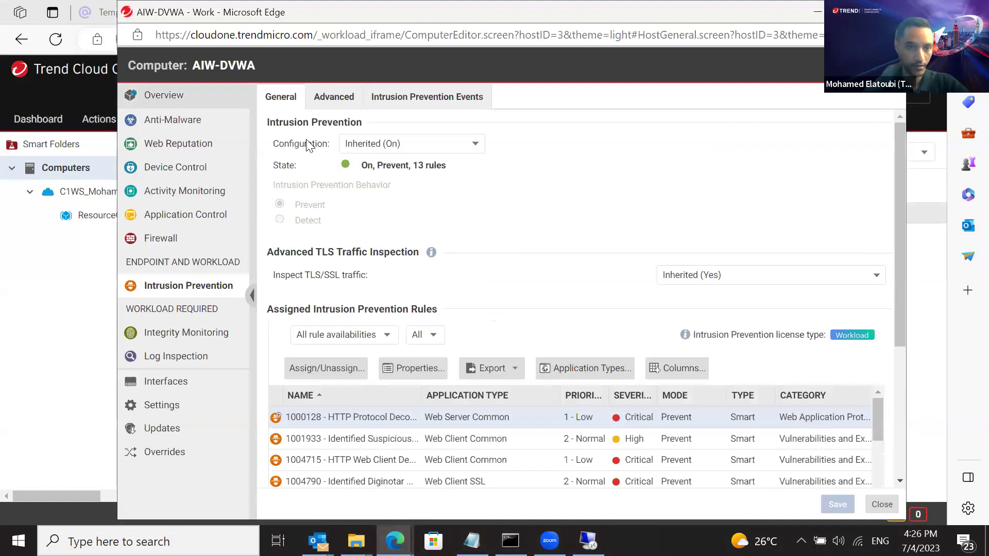
click(153, 103)
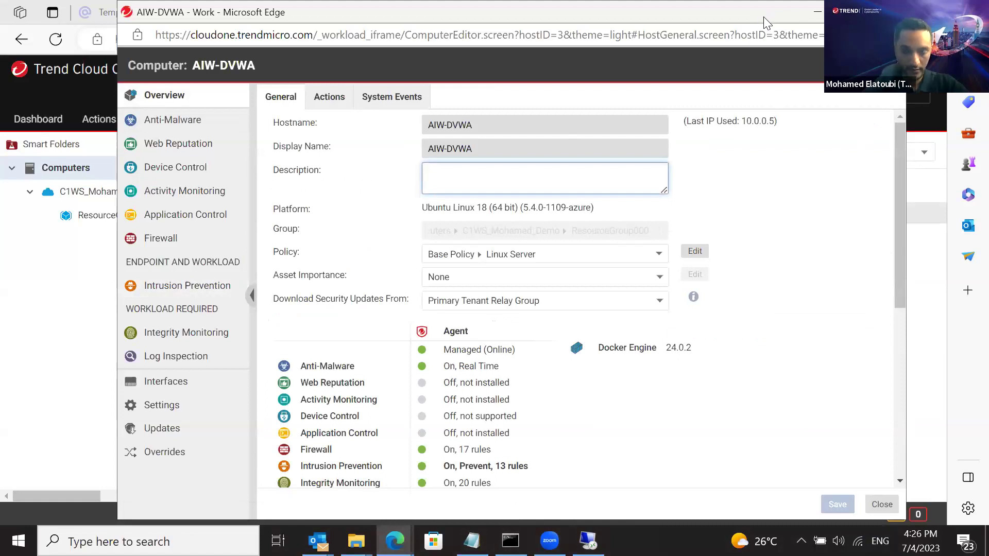
In AIW-DVWA's Container Protection settings, set Intrusion Prevention 'Scan container network traffic' to Yes
drag(764, 17, 779, 119)
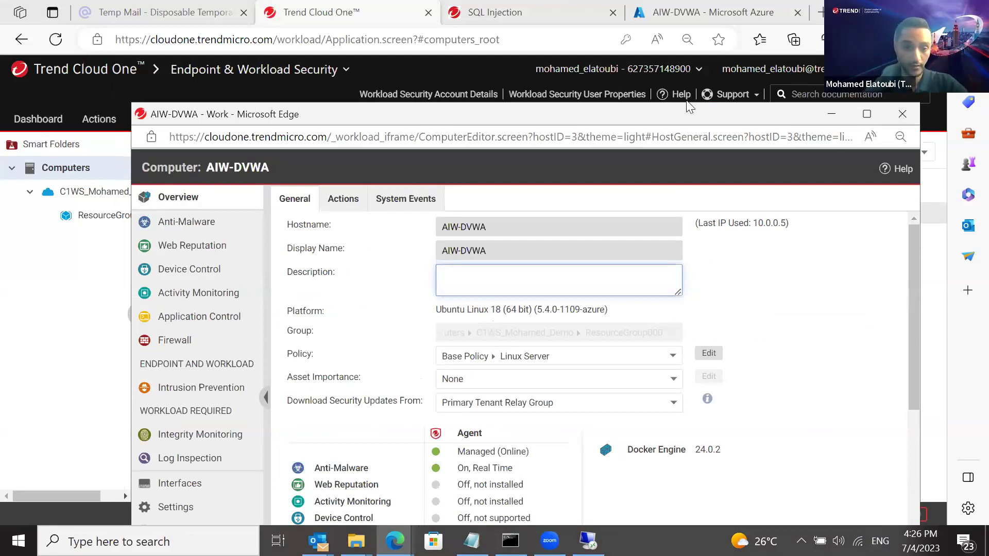
drag(700, 119, 686, 100)
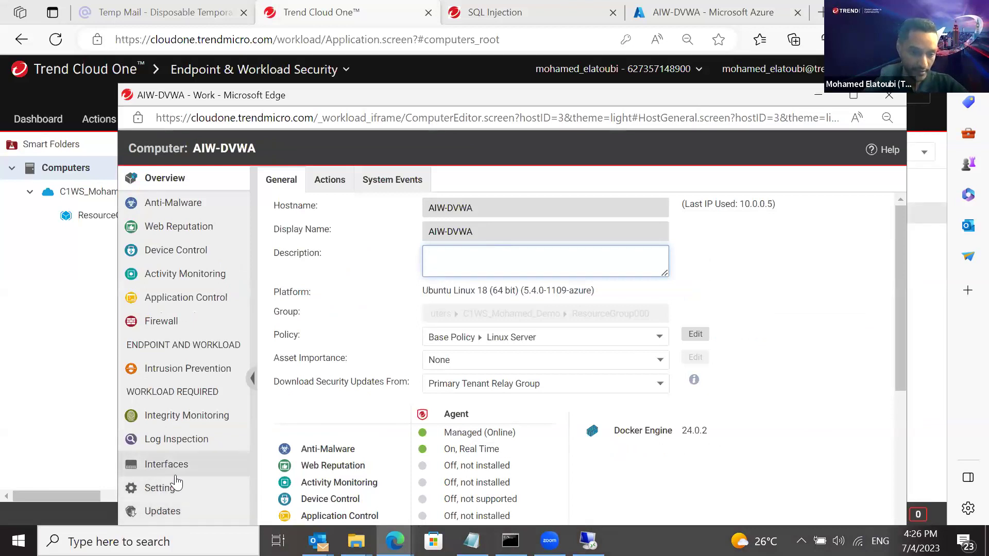
click(159, 490)
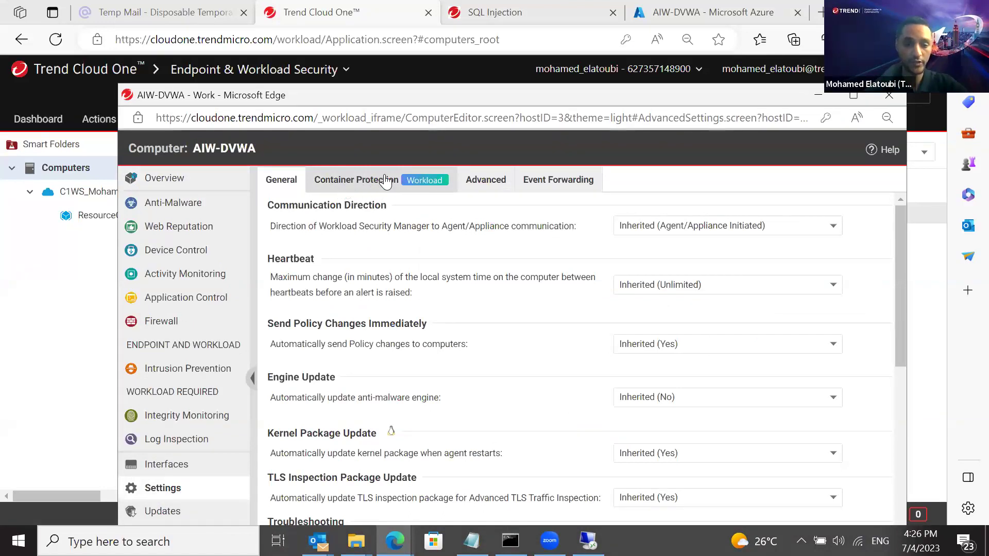
click(384, 177)
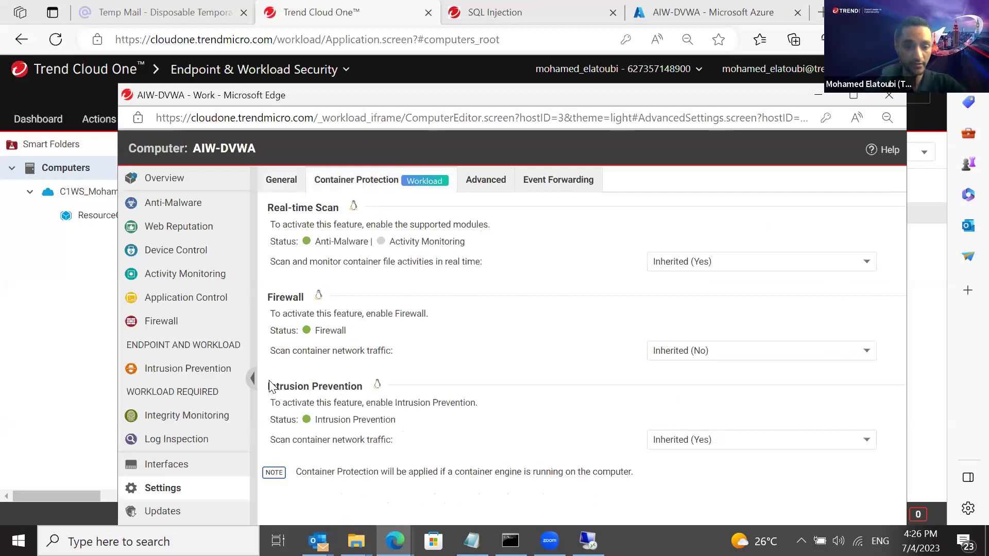
drag(269, 387, 407, 401)
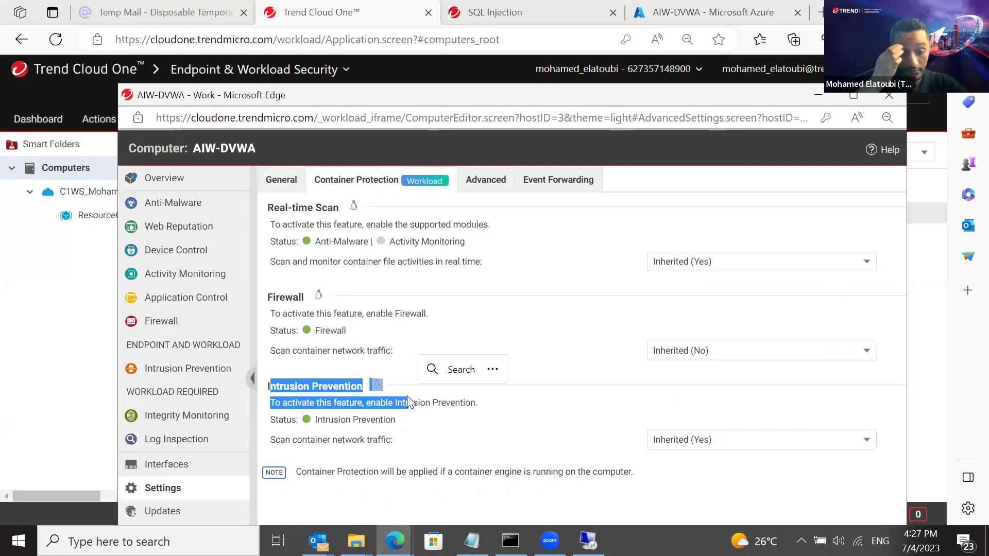
click(713, 449)
click(713, 450)
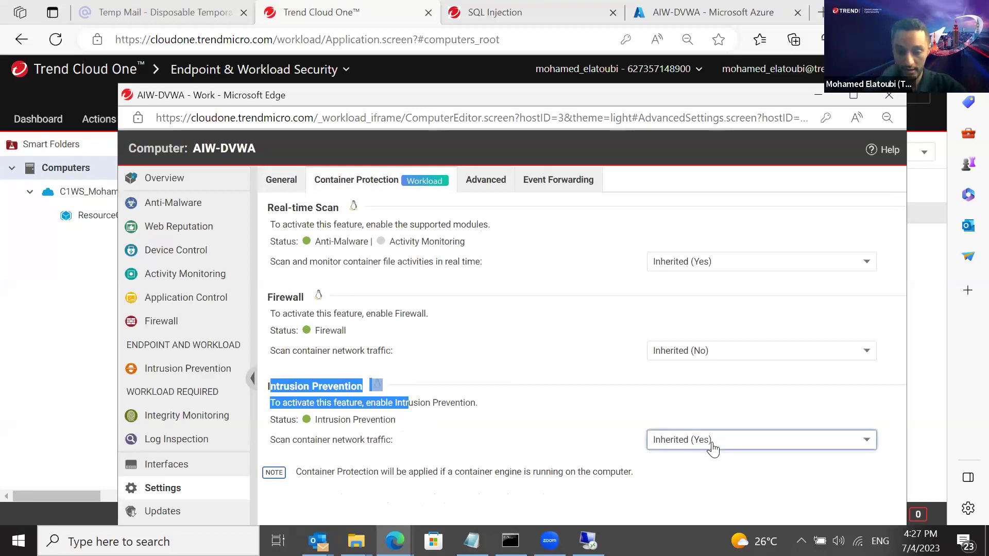
click(713, 450)
click(697, 472)
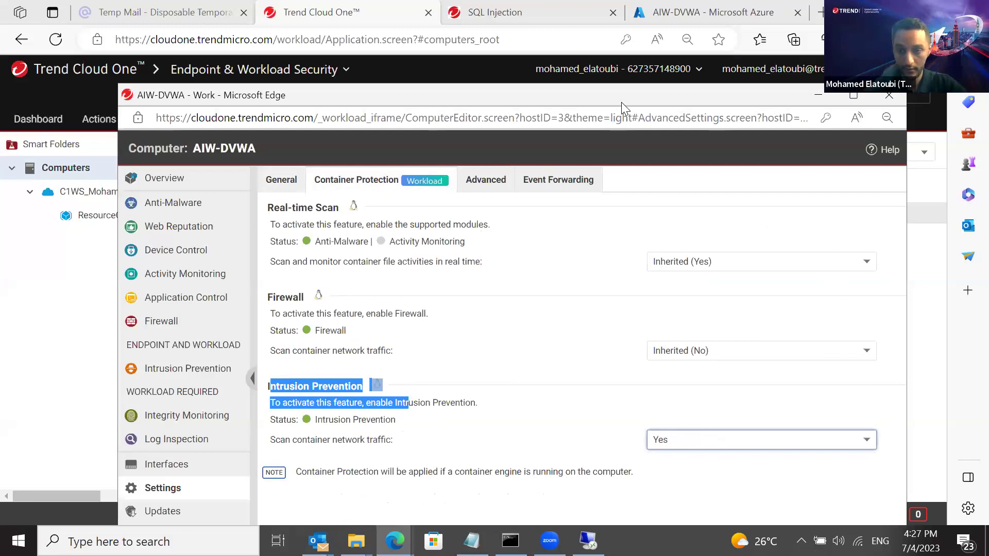
Save the Container Protection change and minimize the computer window back to the Computers list
drag(621, 102, 588, 22)
click(803, 508)
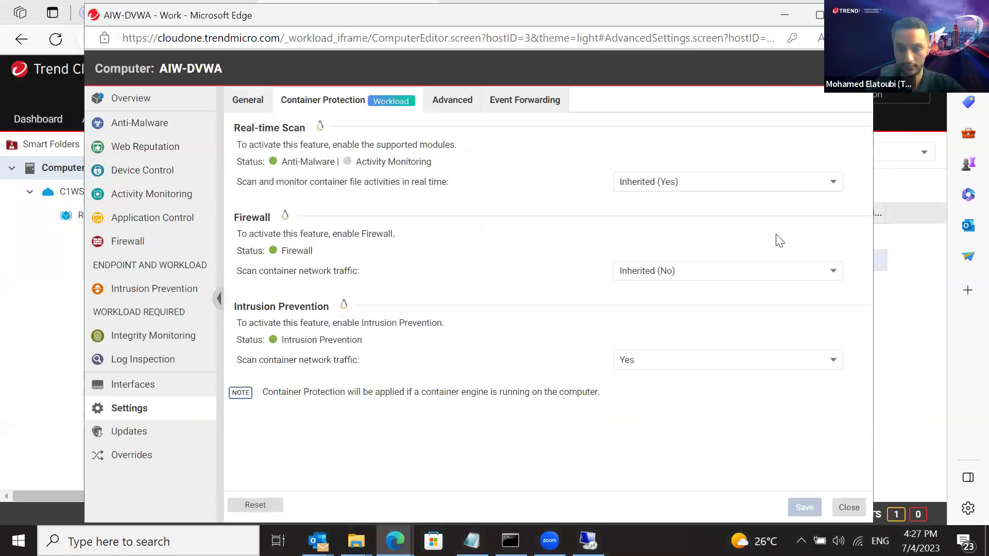
click(783, 21)
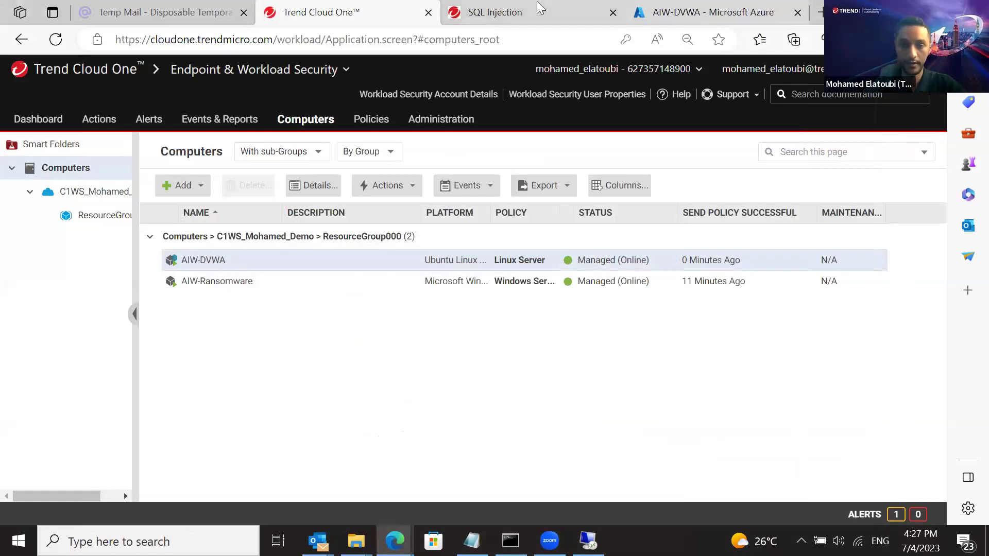
Find the guide's 'Go to DVWA and create DB' step, then bring up the AIW-DVWA Azure tab
click(540, 12)
drag(939, 177, 937, 229)
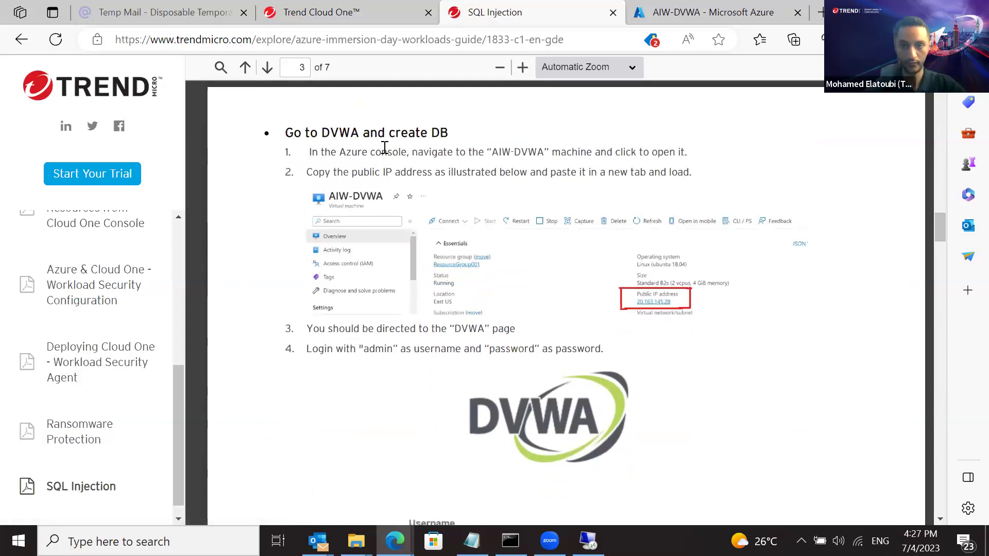
click(693, 15)
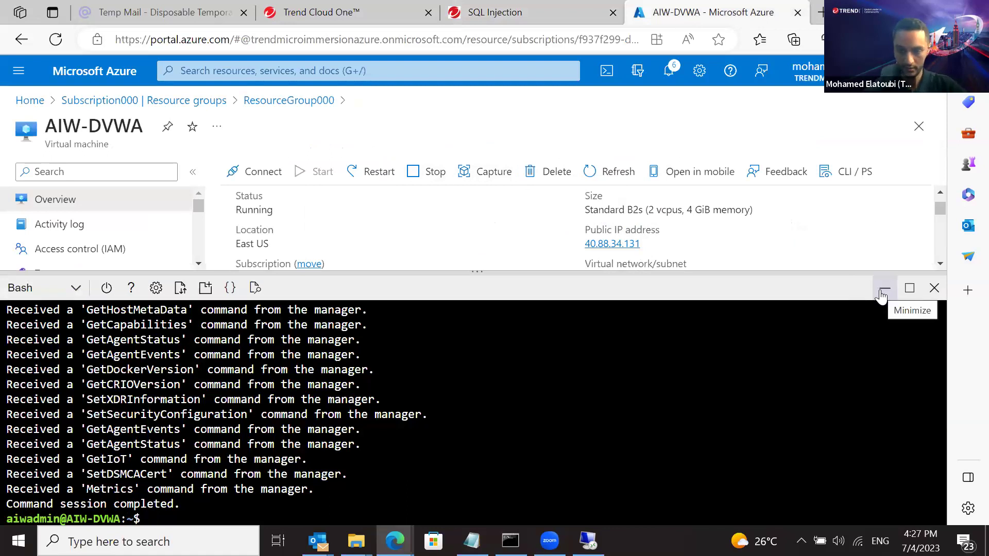
Copy AIW-DVWA's public IP 40.88.34.131 and load it in a new browser tab
click(884, 290)
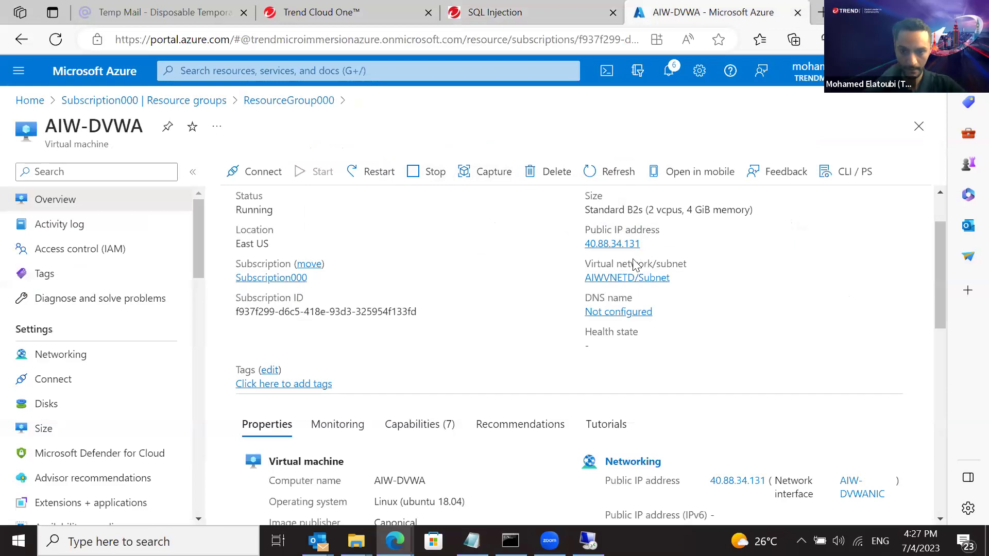
click(648, 246)
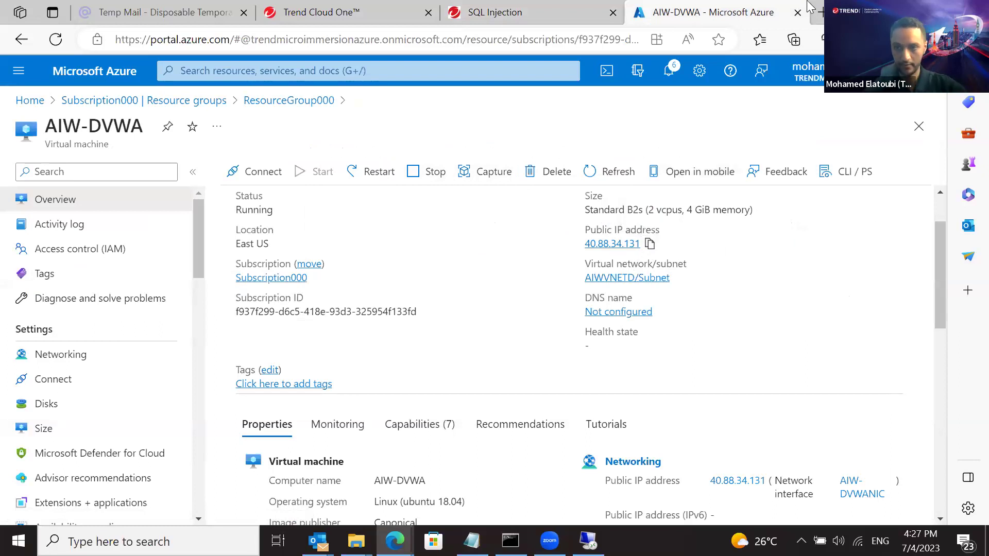
click(820, 13)
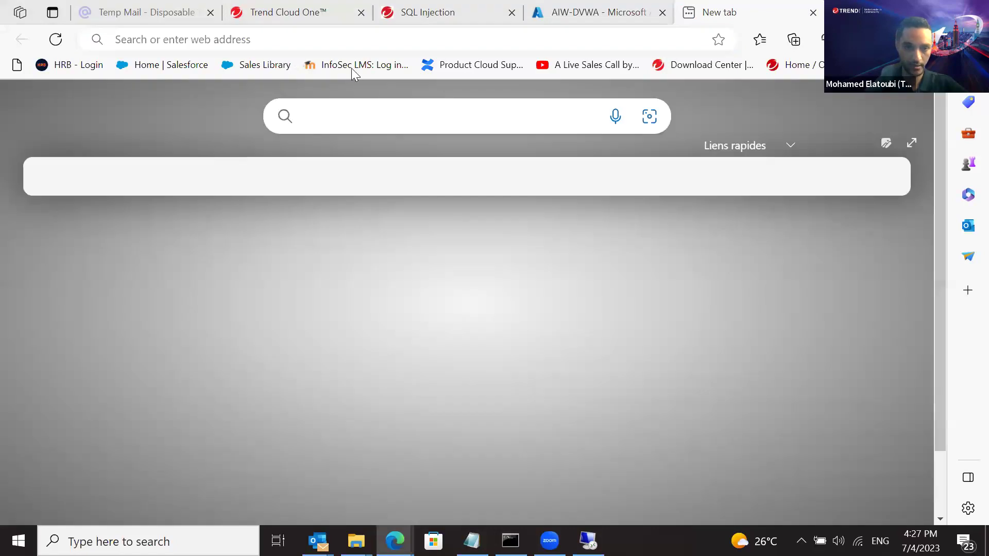
click(356, 34)
key(ctrl+v)
key(Return)
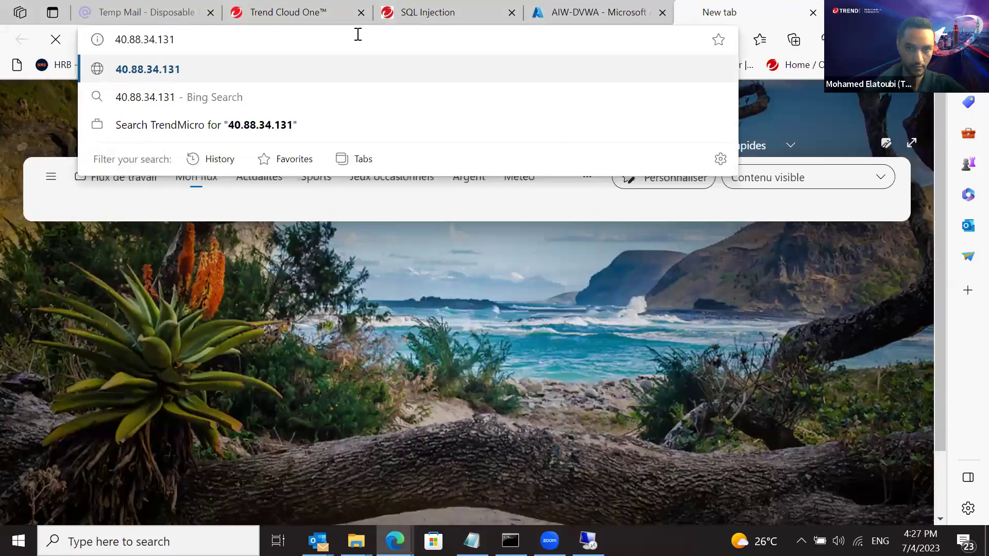
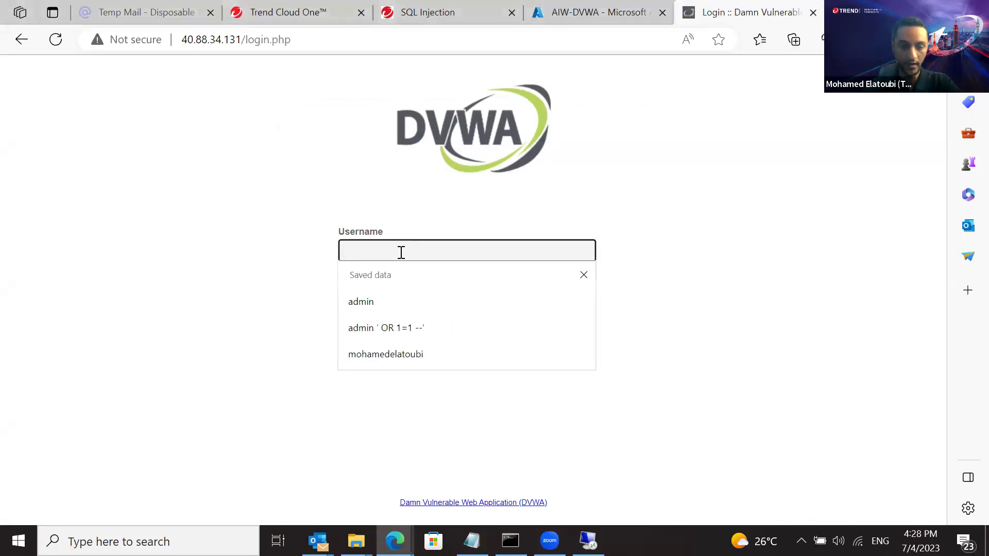
Enter the saved 'admin' username and the account password on the DVWA login form
click(389, 300)
click(389, 301)
text(p)
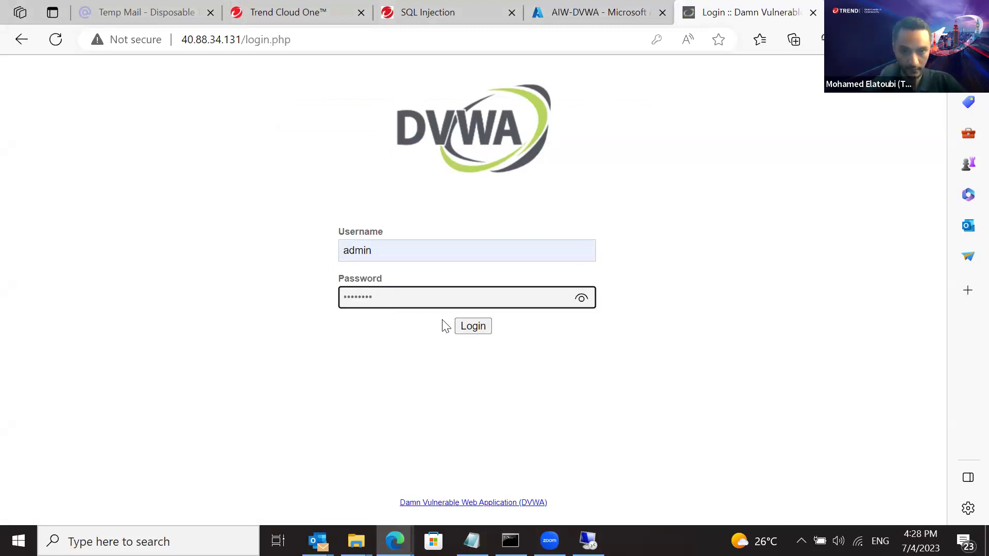
Log in as admin, choose Never on Edge's save-password prompt, and trigger Create / Reset Database
click(471, 330)
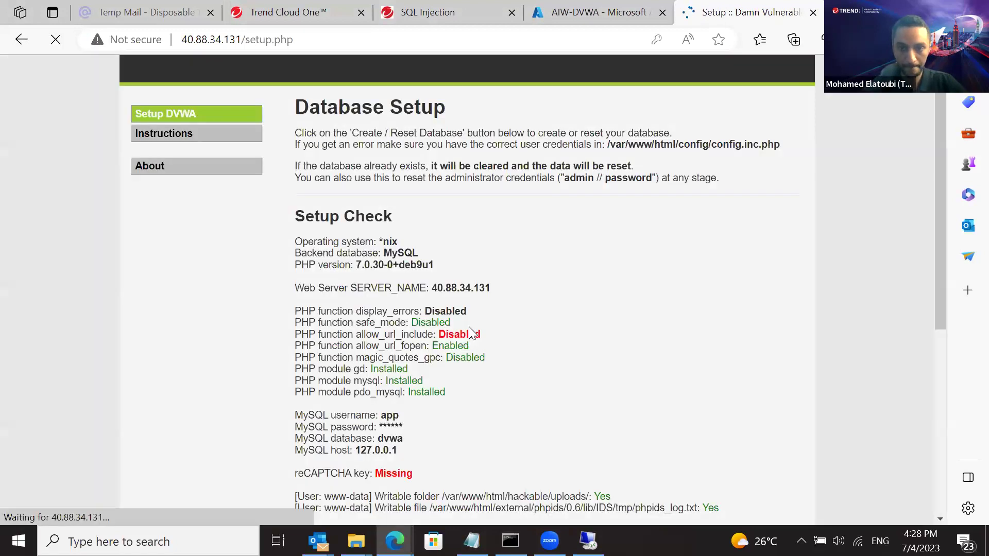
click(705, 176)
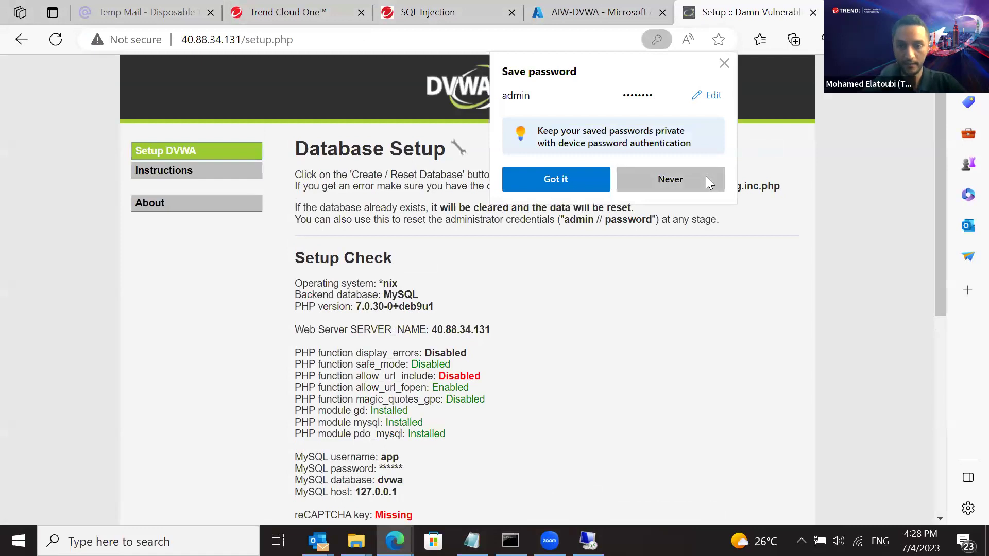
drag(940, 234, 931, 415)
click(328, 424)
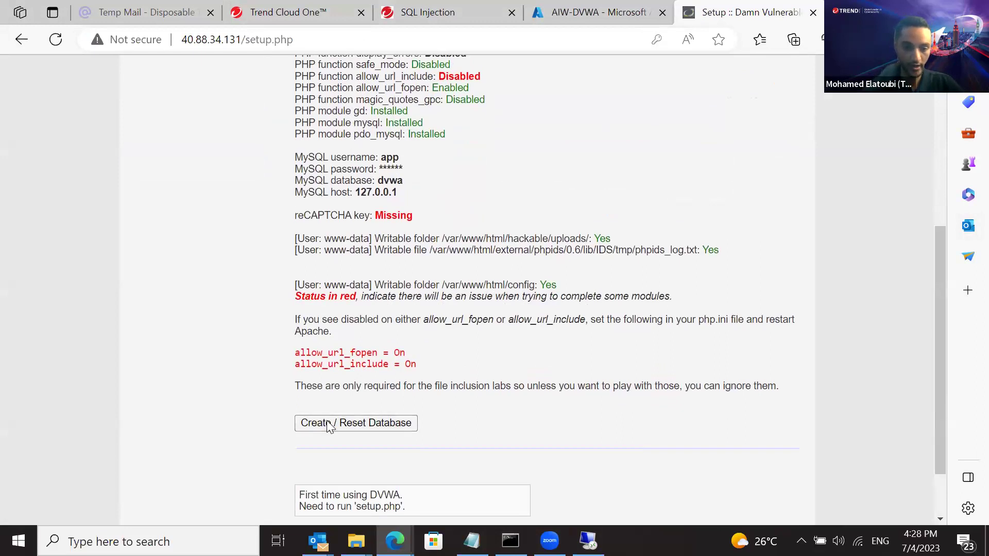
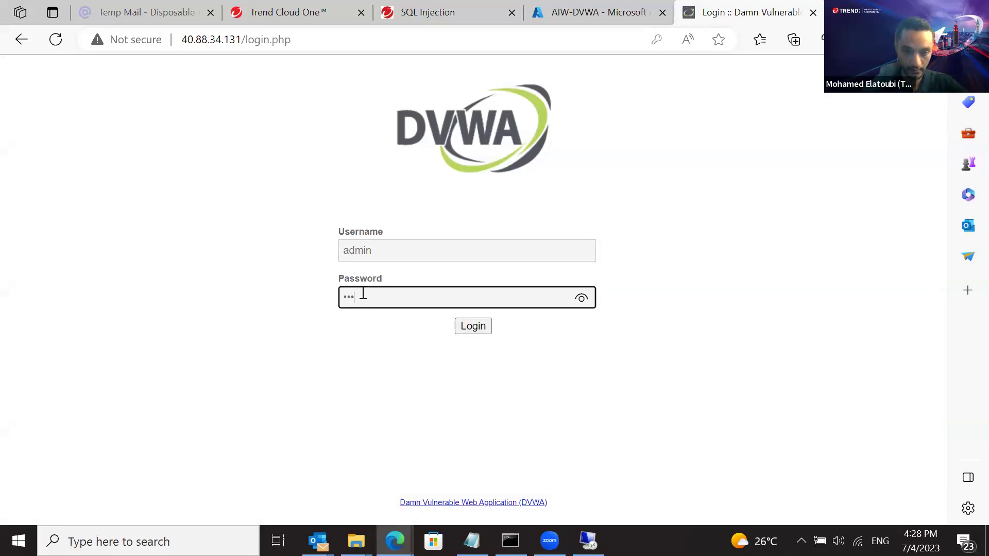
Enter the account password, reveal it to verify it, and log in as admin
text(assword)
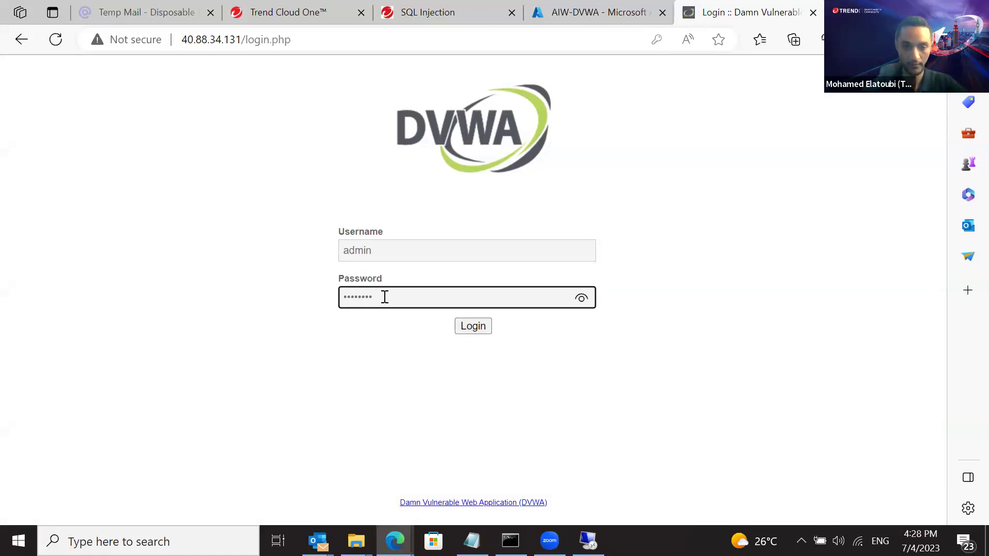
click(582, 298)
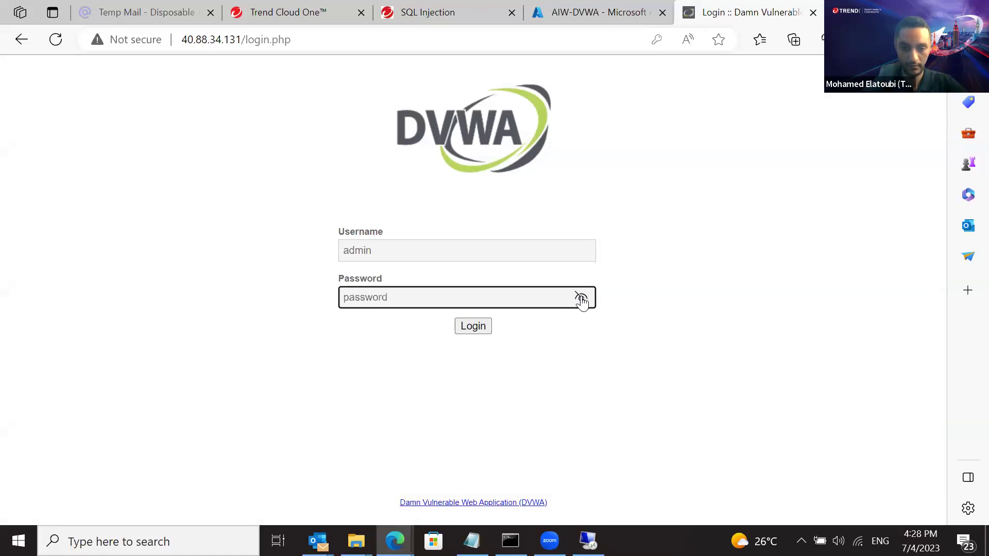
click(462, 330)
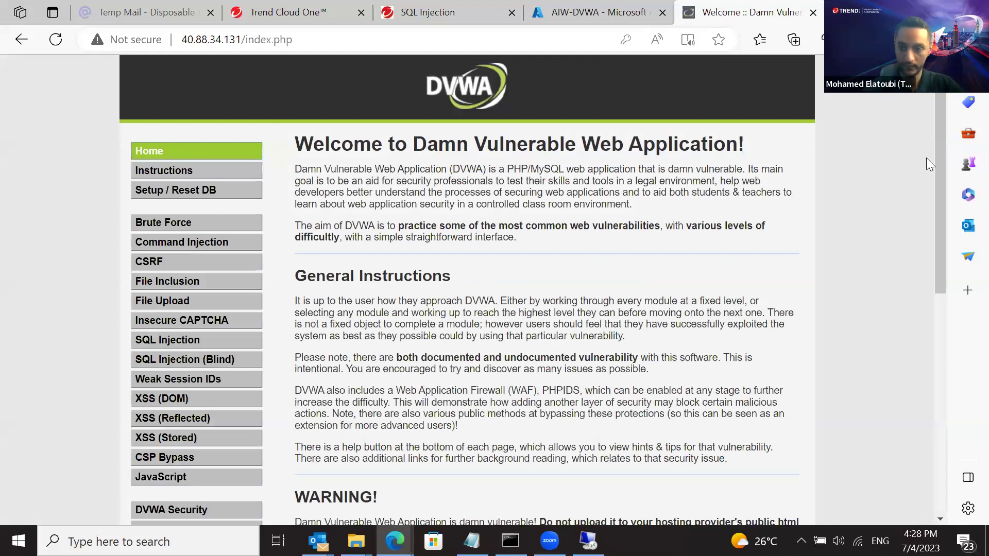
Scroll the welcome page and choose SQL Injection from the left sidebar menu
drag(939, 158, 936, 184)
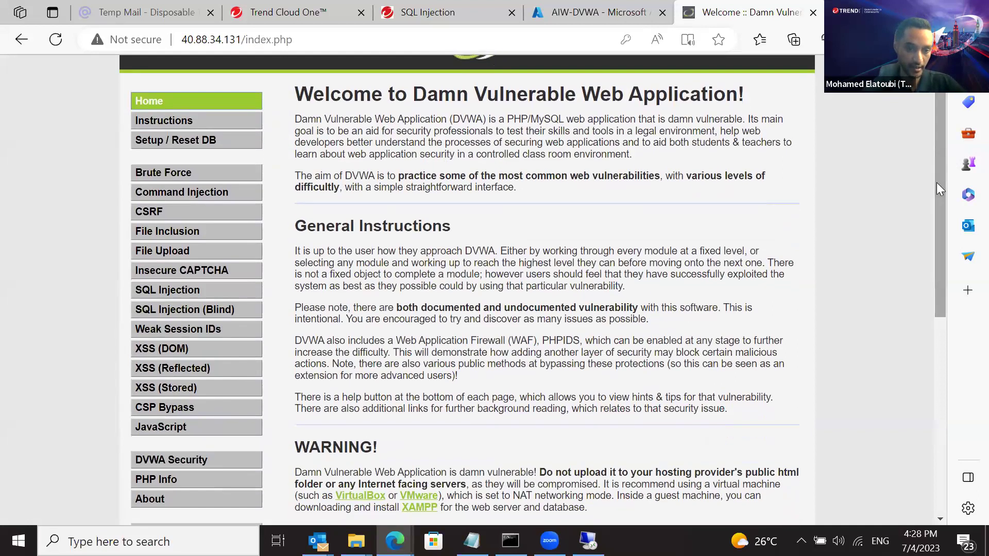
click(161, 295)
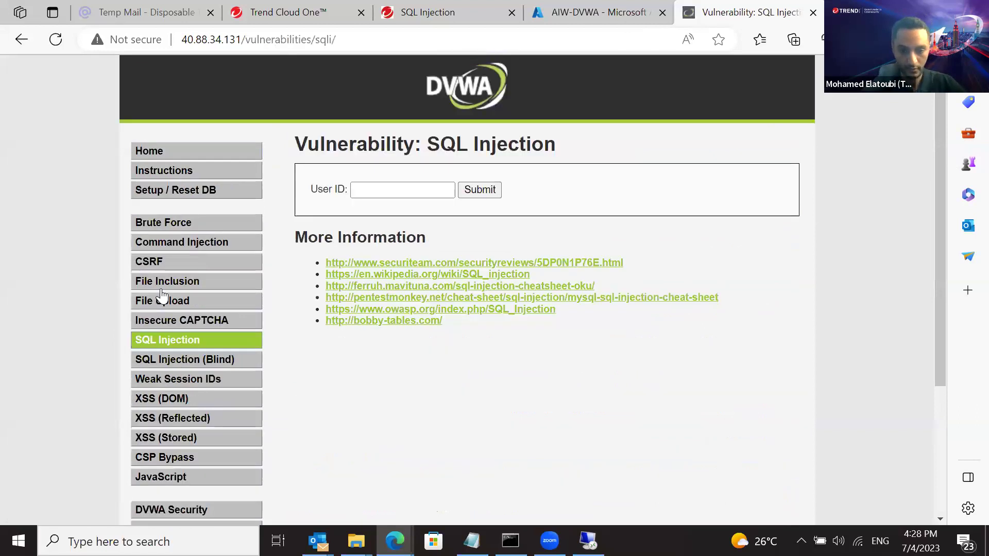
Place the cursor in the empty User ID text box on the SQL Injection page
click(384, 192)
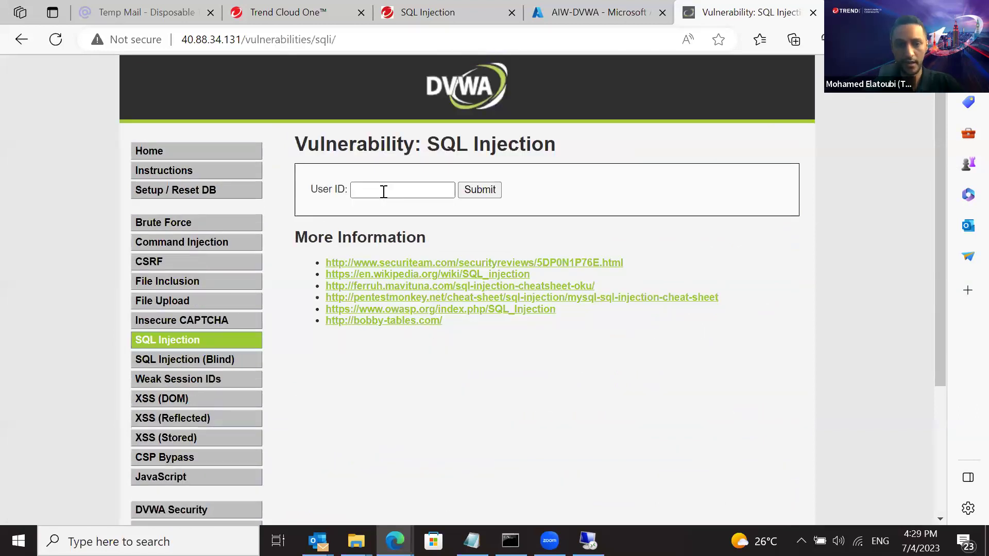
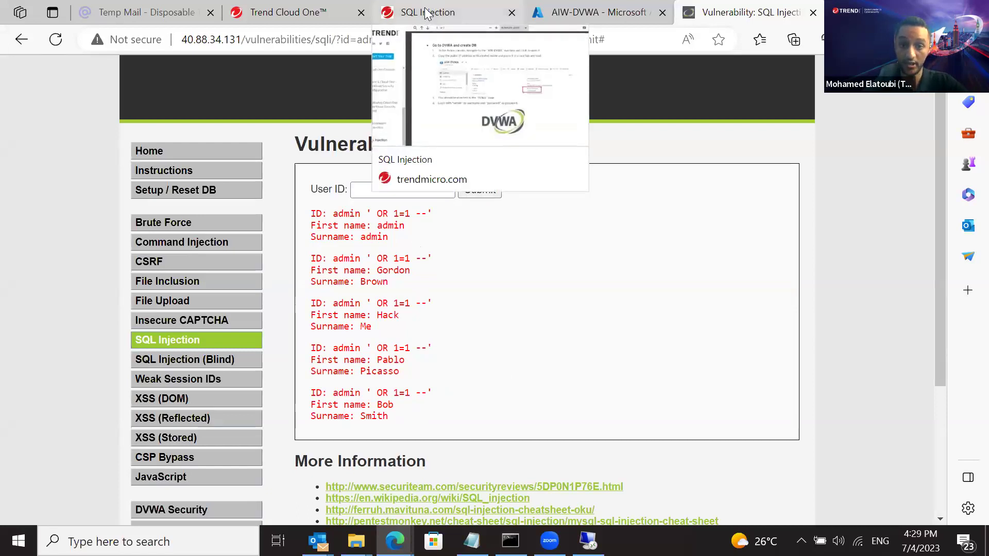
In the SQL Injection lab guide PDF, scroll to the 'Show Events' section on page 4
click(425, 12)
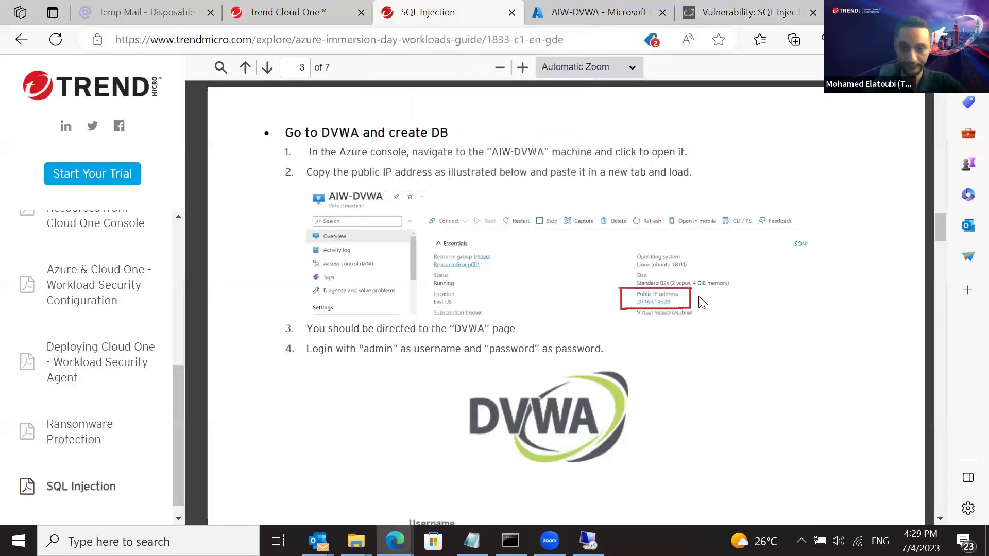
scroll(937, 233, down, 10)
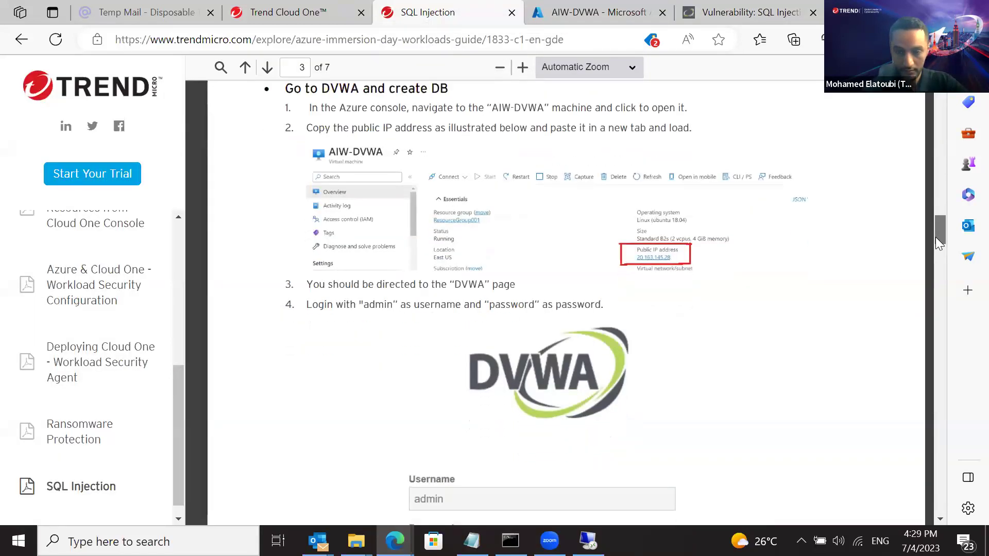
scroll(934, 304, down, 14)
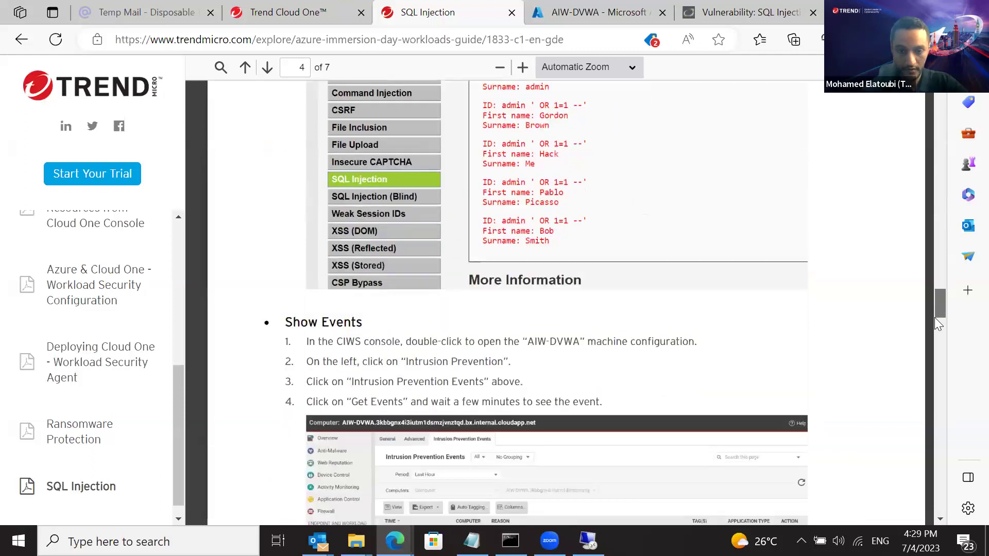
mouse_move(935, 322)
mouse_down()
mouse_move(934, 332)
mouse_move(937, 318)
mouse_up()
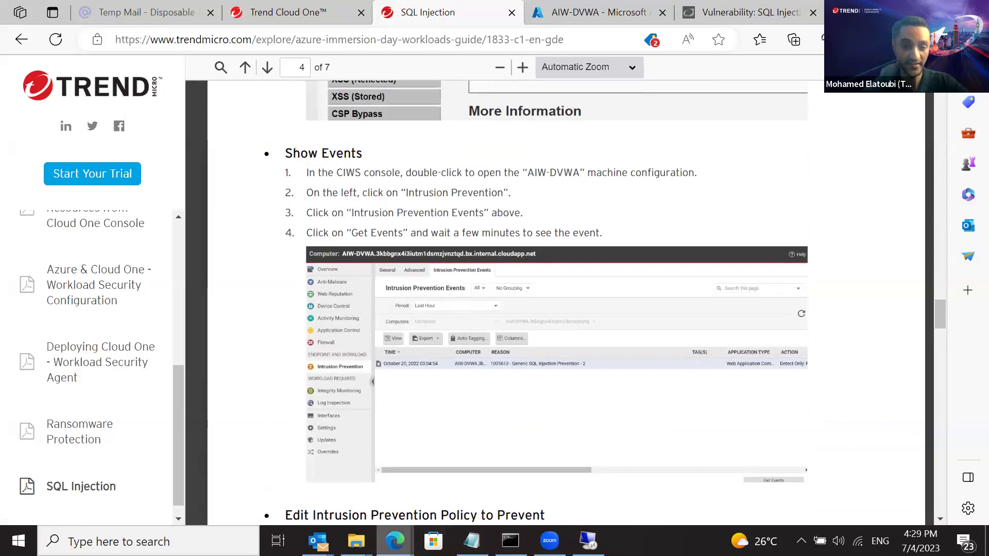
Open the Intrusion Prevention Events tab in the AIW-DVWA computer window
mouse_move(395, 540)
click(433, 485)
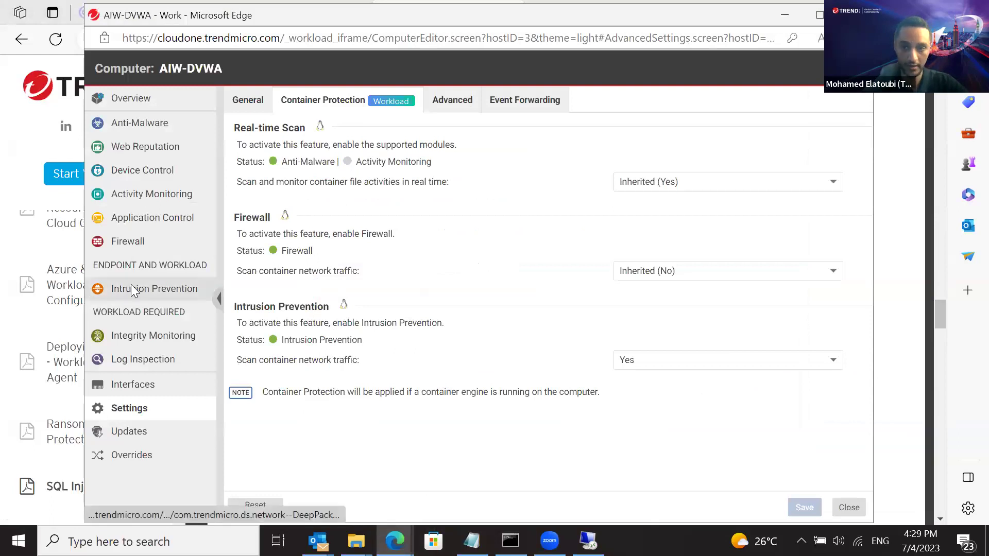
click(132, 288)
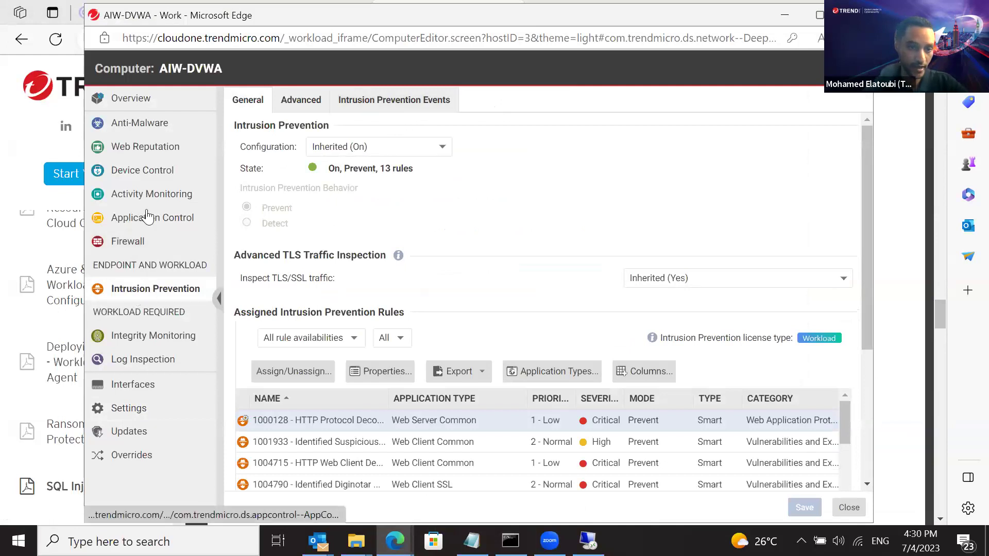
drag(732, 19, 754, 102)
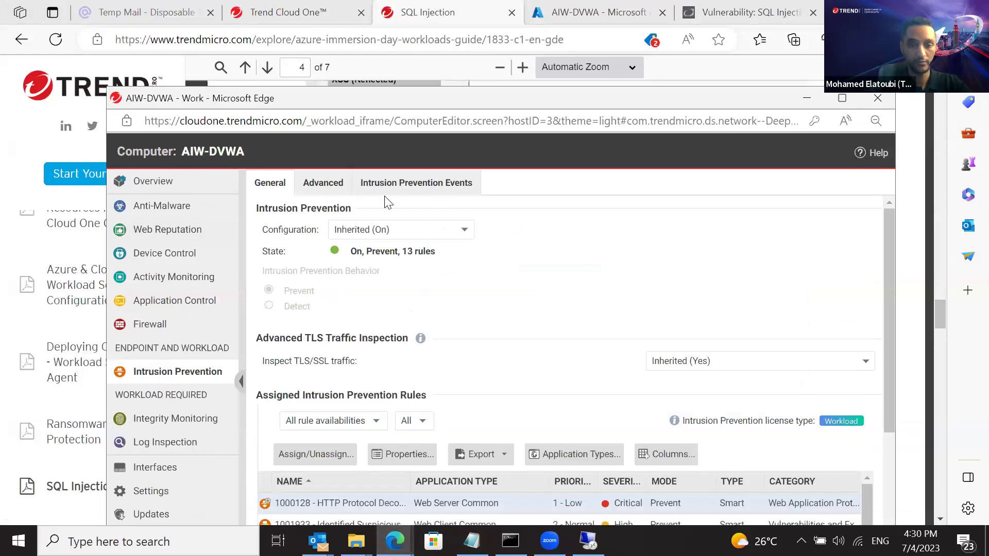
click(416, 184)
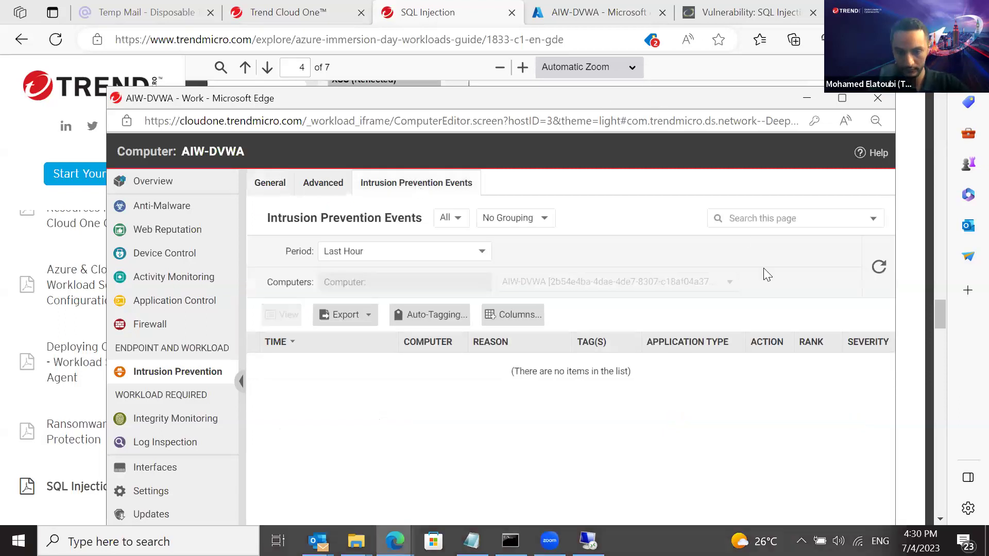
Refresh the list and request the latest events several times; none appear yet
click(879, 268)
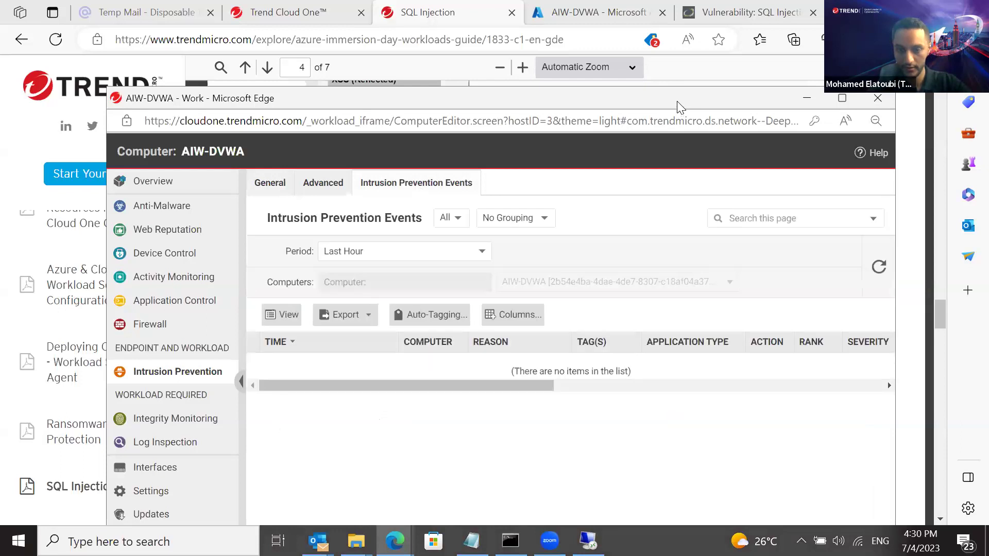
drag(677, 101, 674, 31)
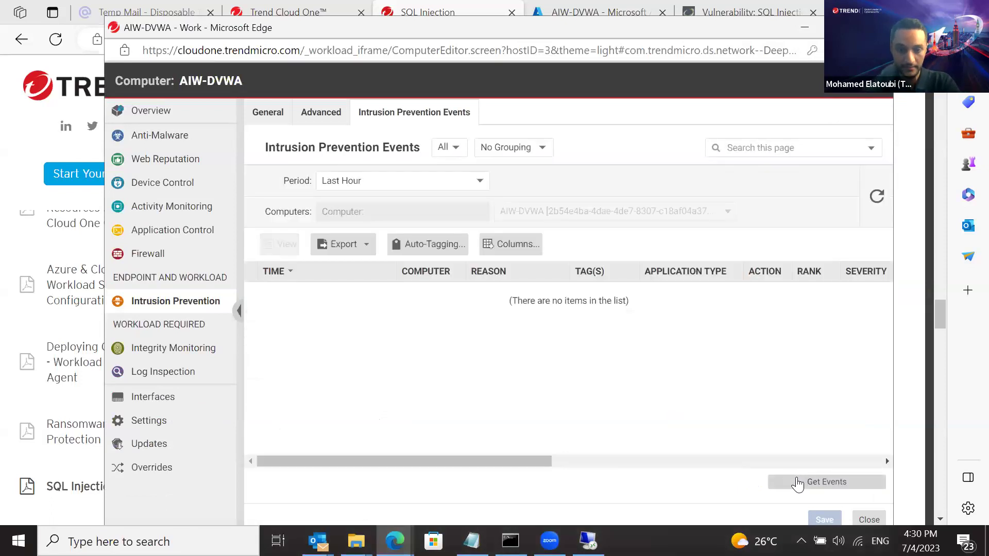
click(797, 483)
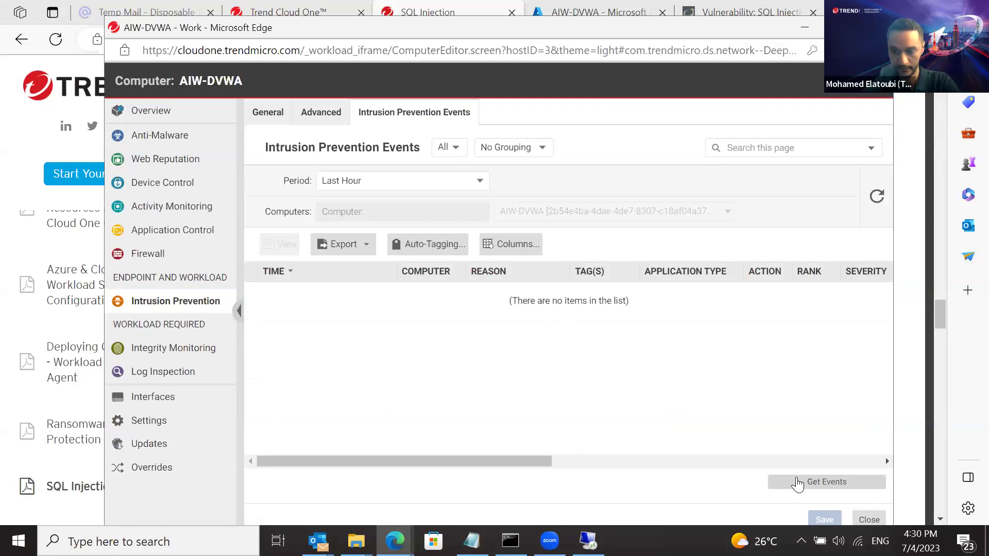
click(797, 480)
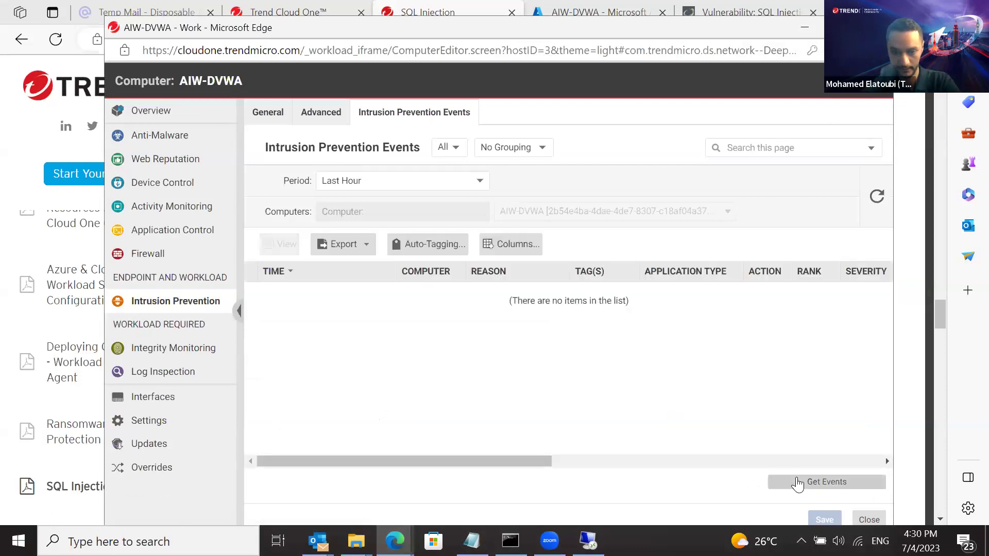
click(797, 482)
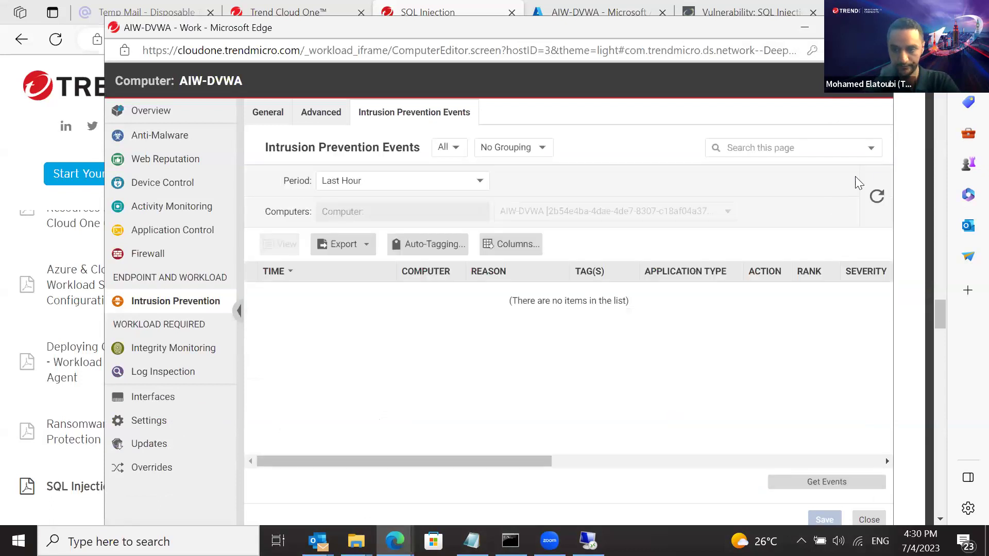
click(877, 195)
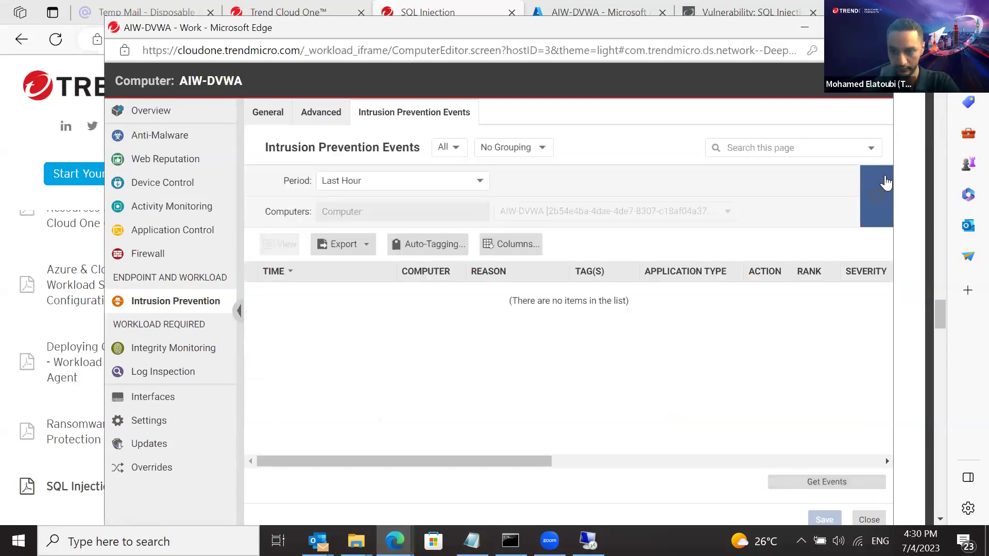
click(791, 482)
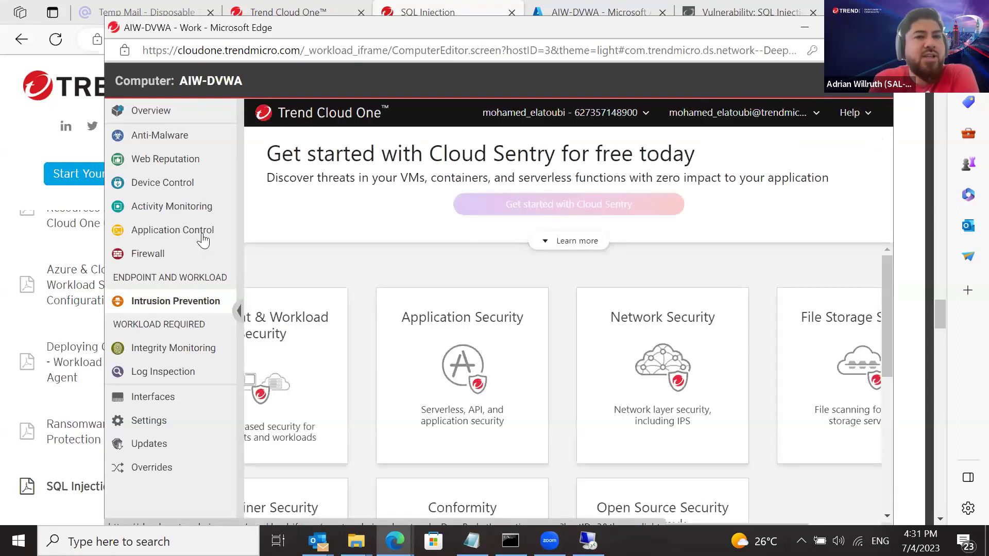
Reopen the AIW-DVWA computer's details from the Endpoint & Workload Security Computers list
click(142, 311)
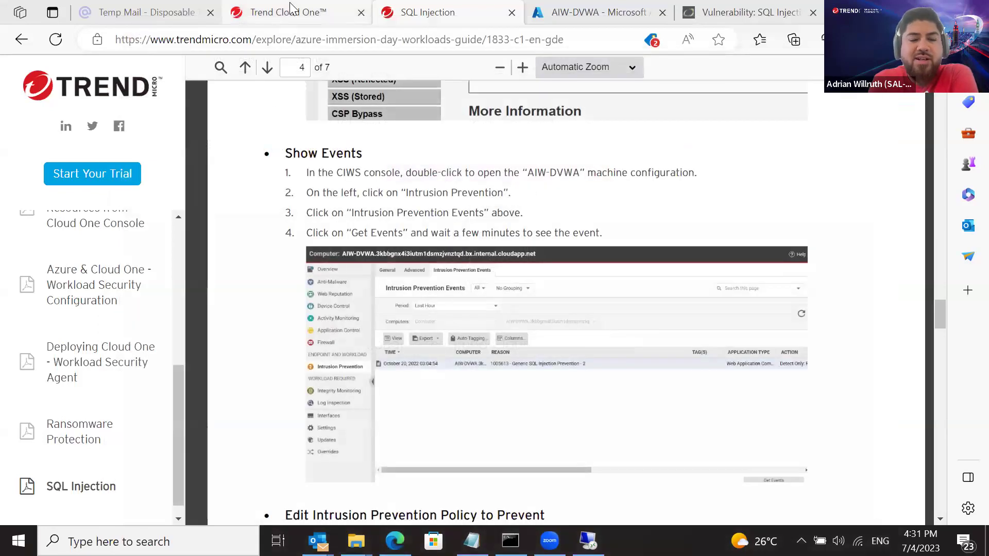
click(290, 9)
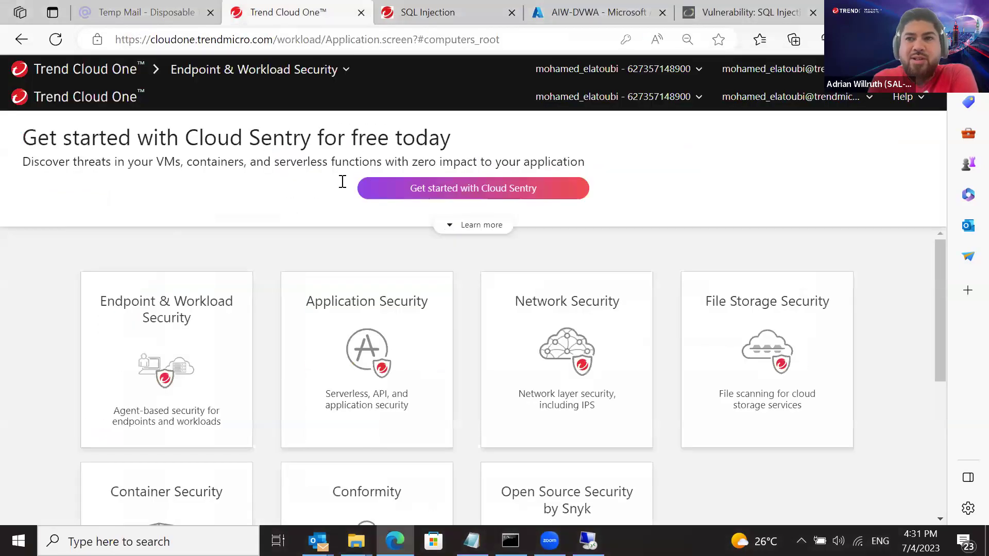
click(155, 345)
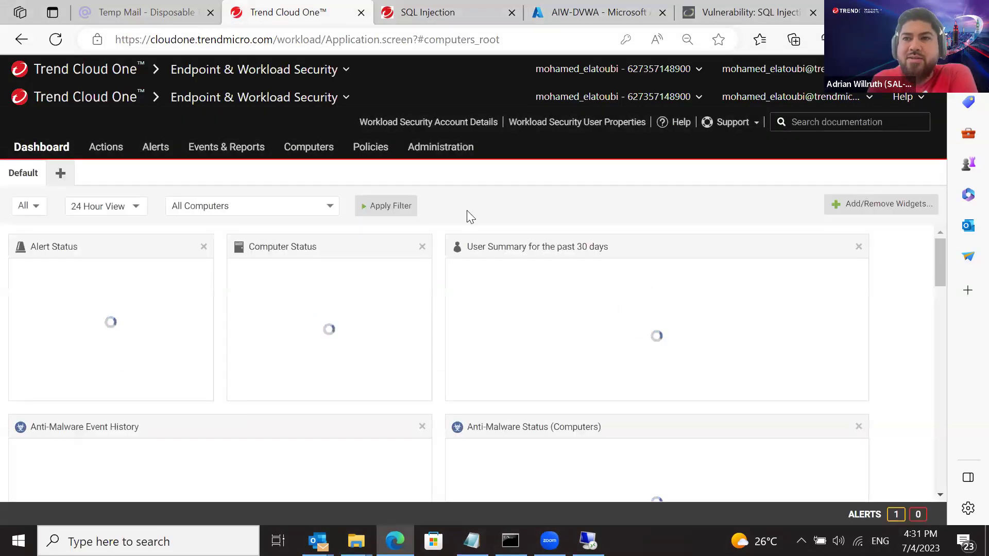
click(314, 150)
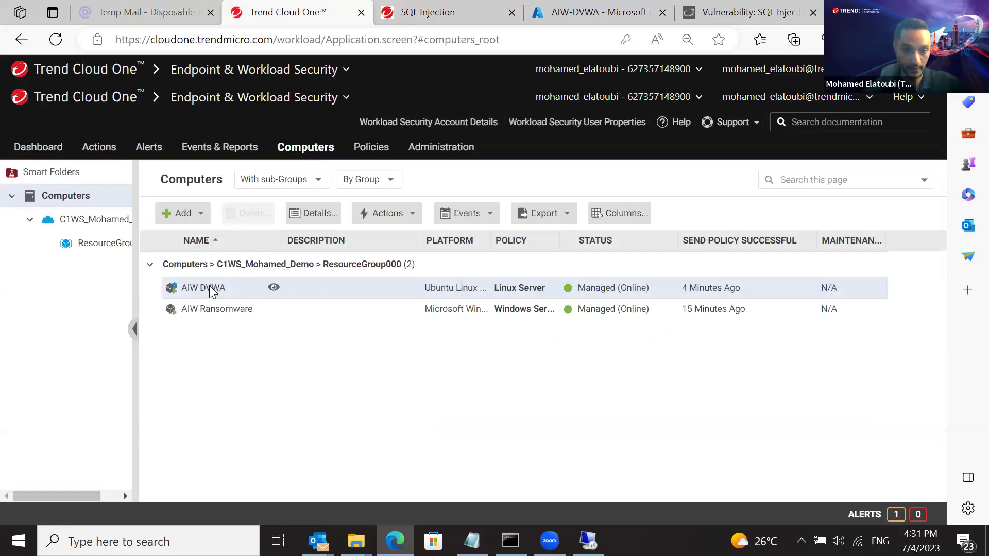
double_click(212, 291)
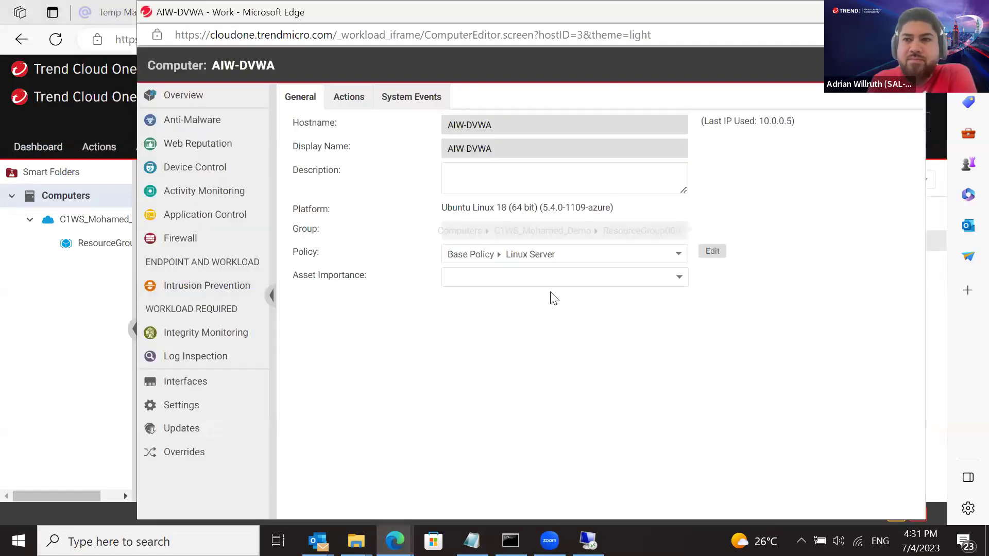
Show AIW-DVWA's intrusion prevention events and widen the ACTION column to read the 1005613 event's action
click(191, 292)
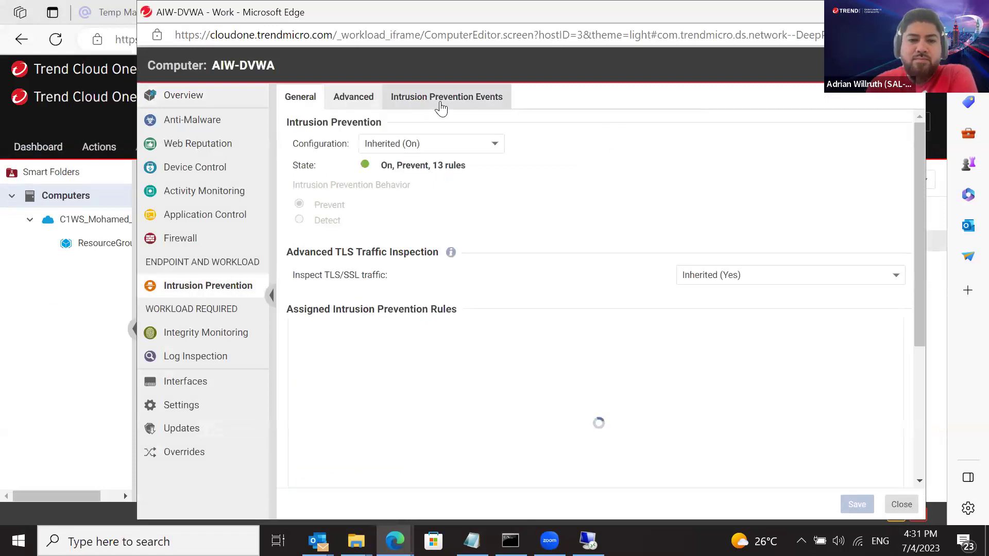
click(443, 103)
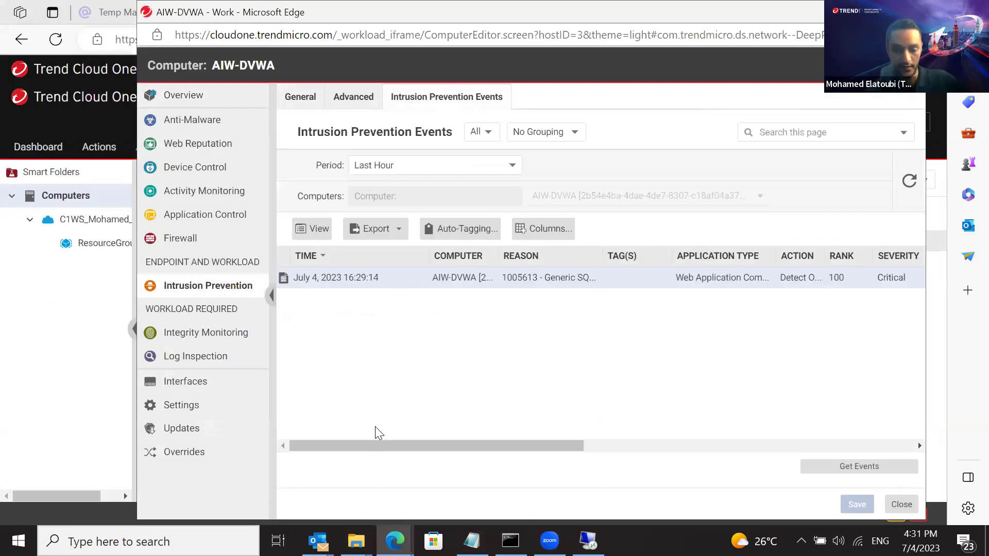
drag(396, 444, 410, 410)
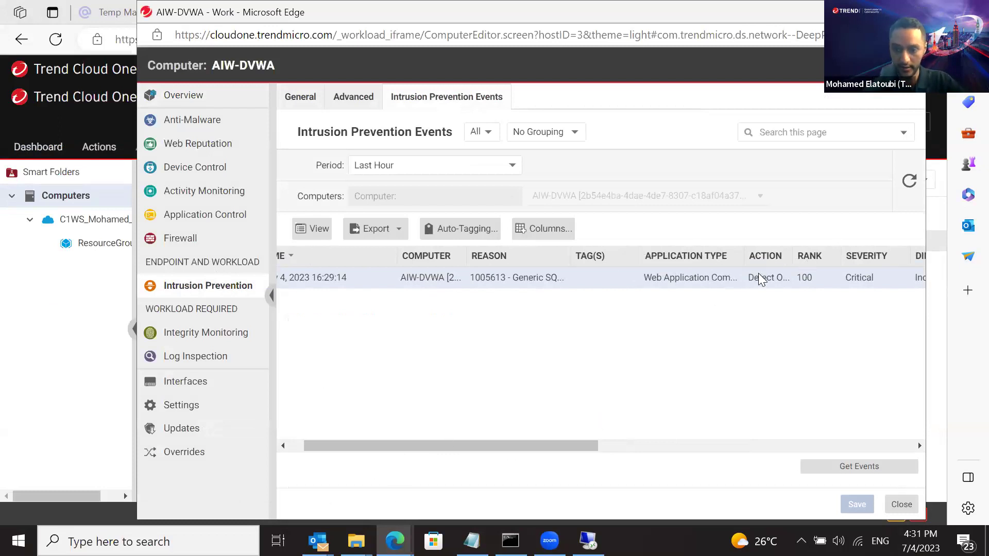
drag(793, 256, 835, 255)
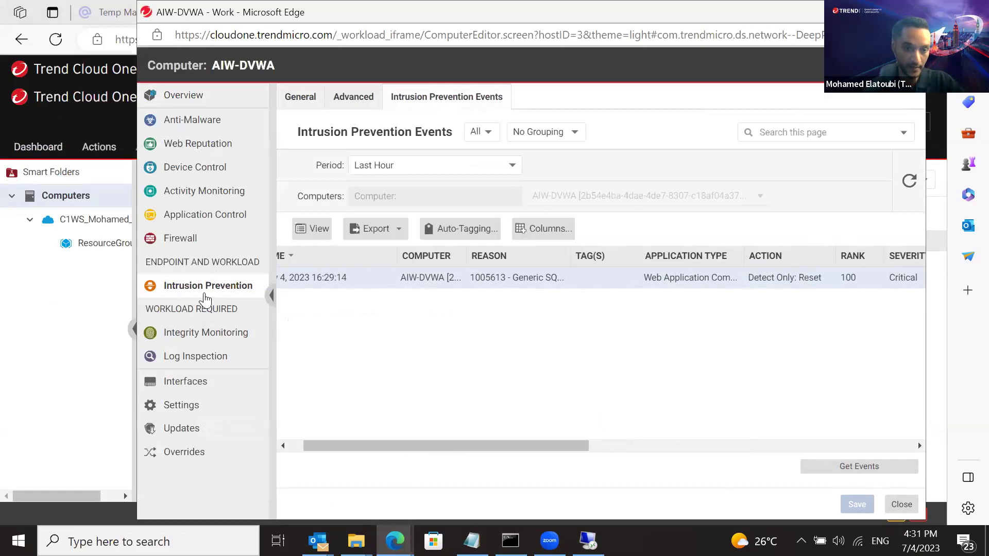
Set AIW-DVWA's intrusion prevention configuration to On
click(309, 98)
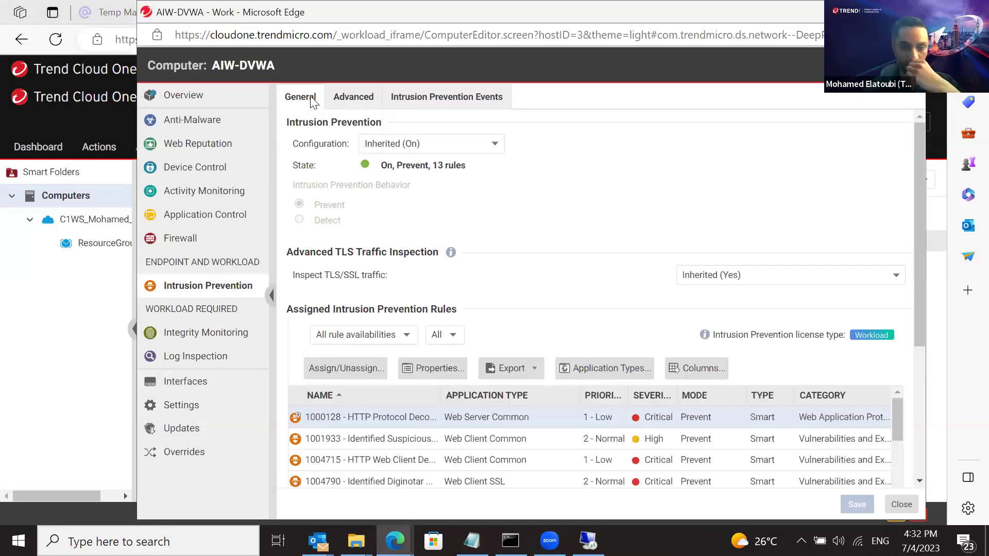
click(407, 146)
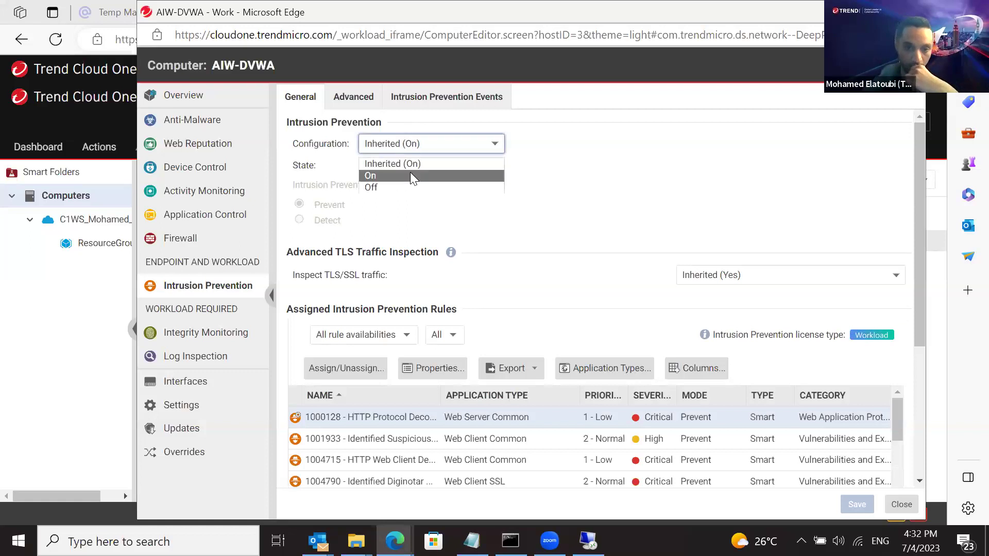
click(410, 173)
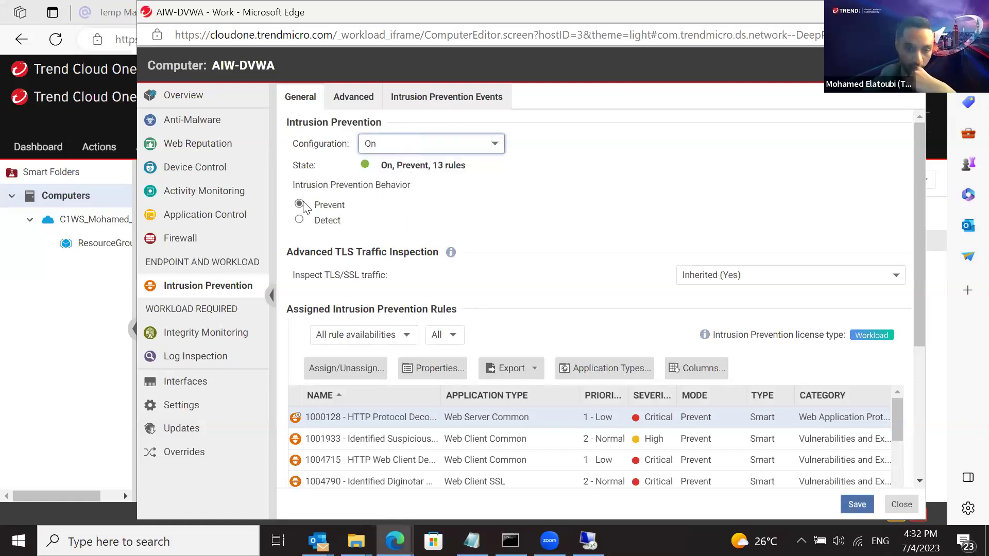
Change rule 1005613 Generic SQL Injection Prevention's mode to Prevent and apply it
click(368, 372)
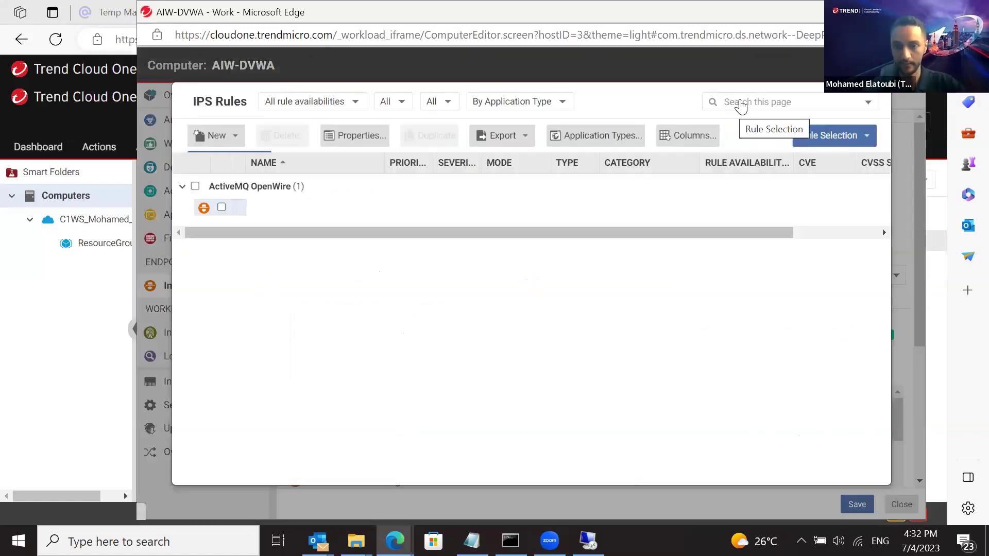
click(751, 99)
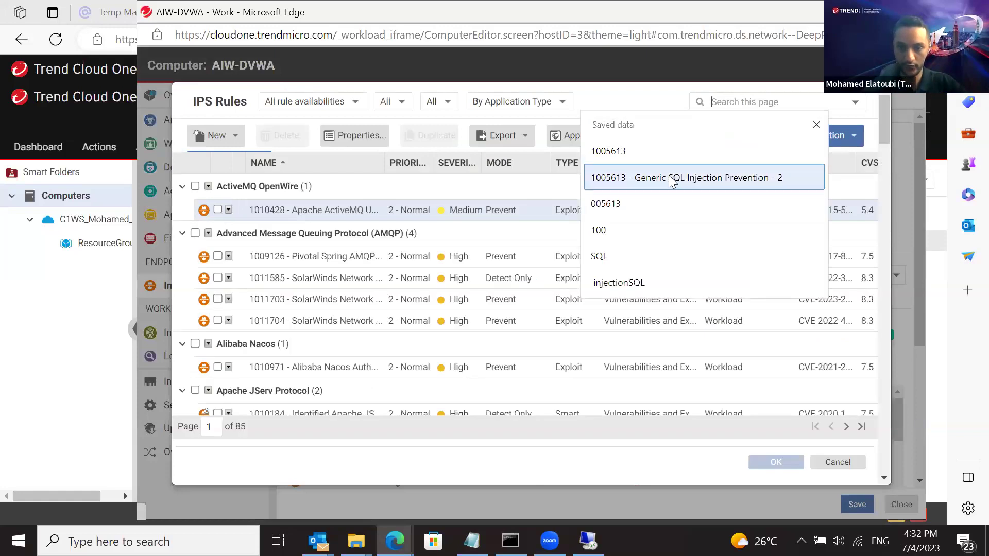
click(672, 178)
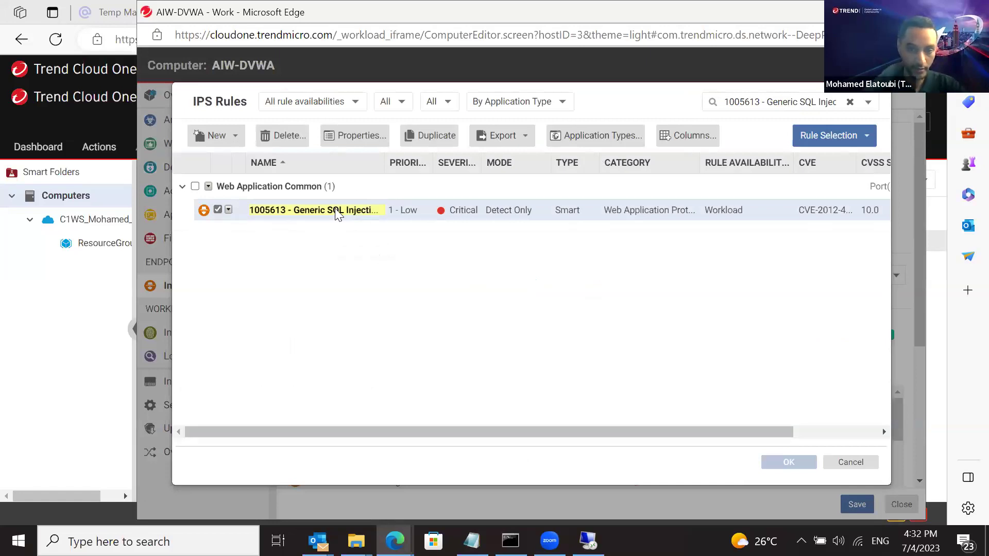
right_click(308, 213)
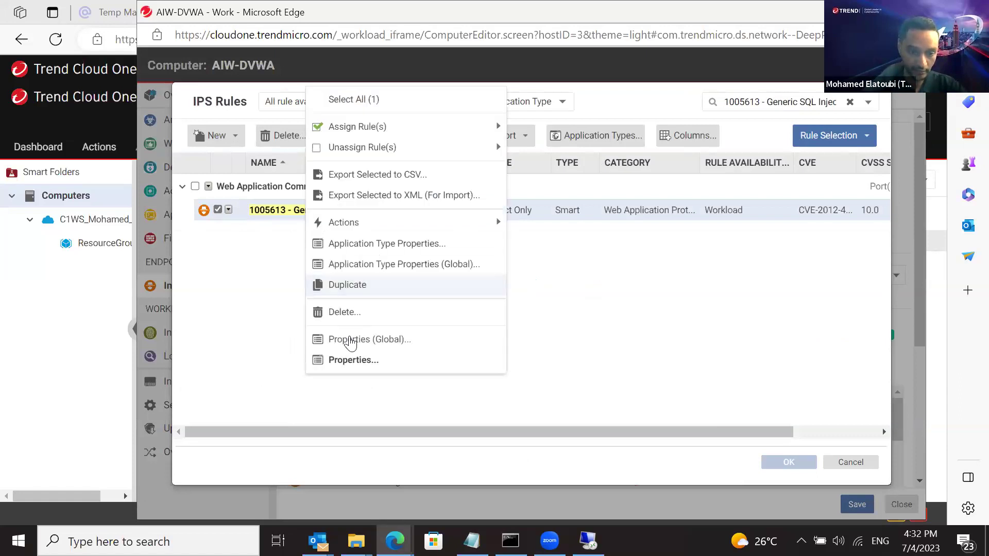
click(346, 360)
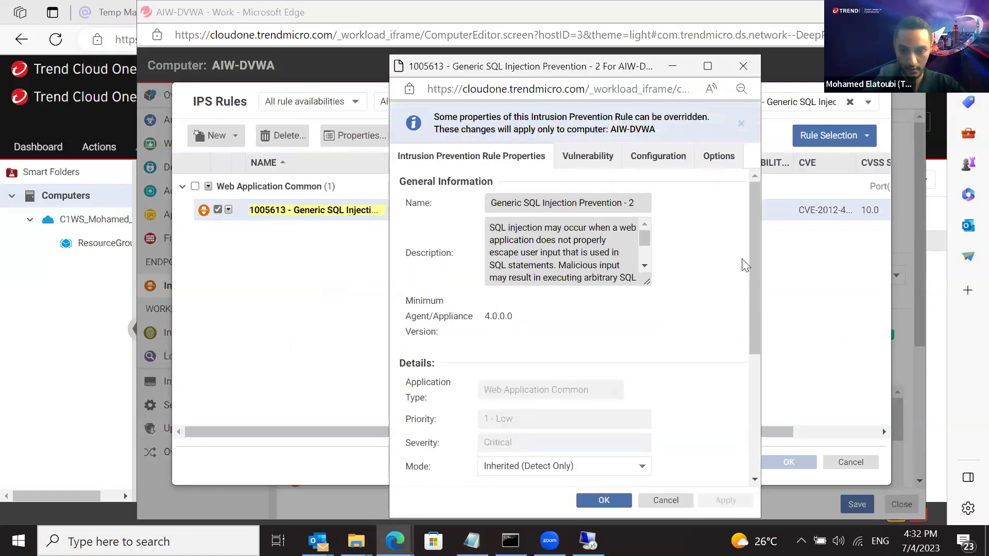
drag(752, 253, 754, 333)
scroll(538, 277, down, 1)
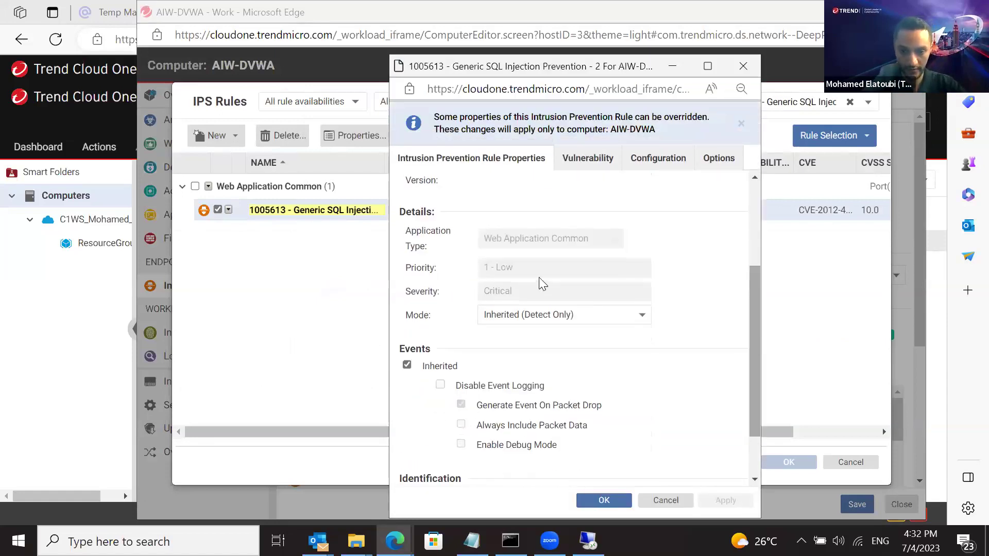
click(525, 324)
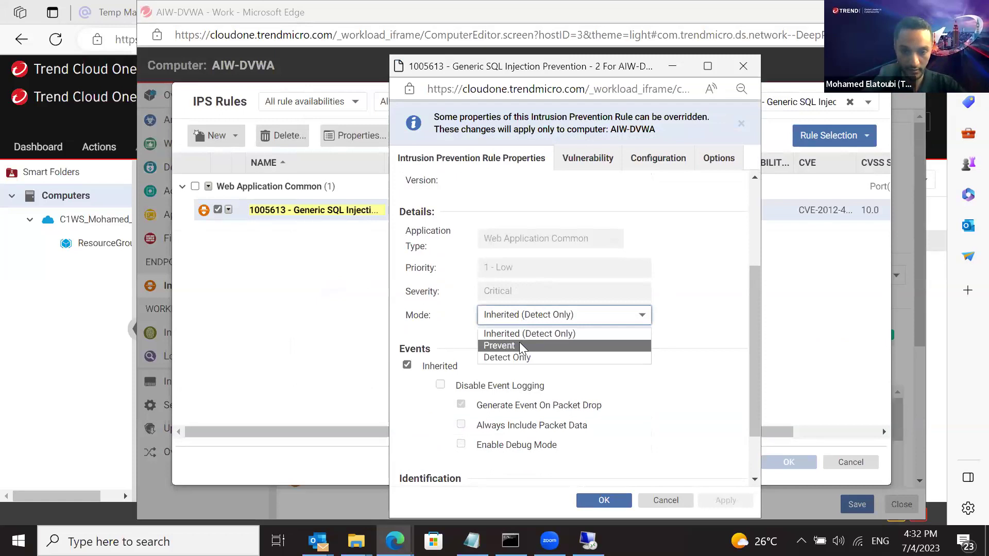
click(519, 345)
click(723, 500)
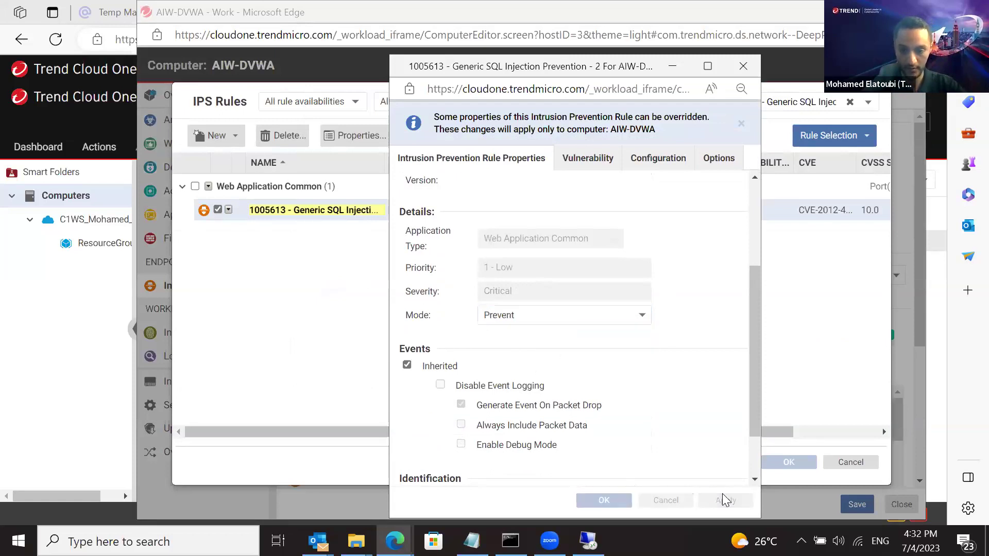
click(600, 501)
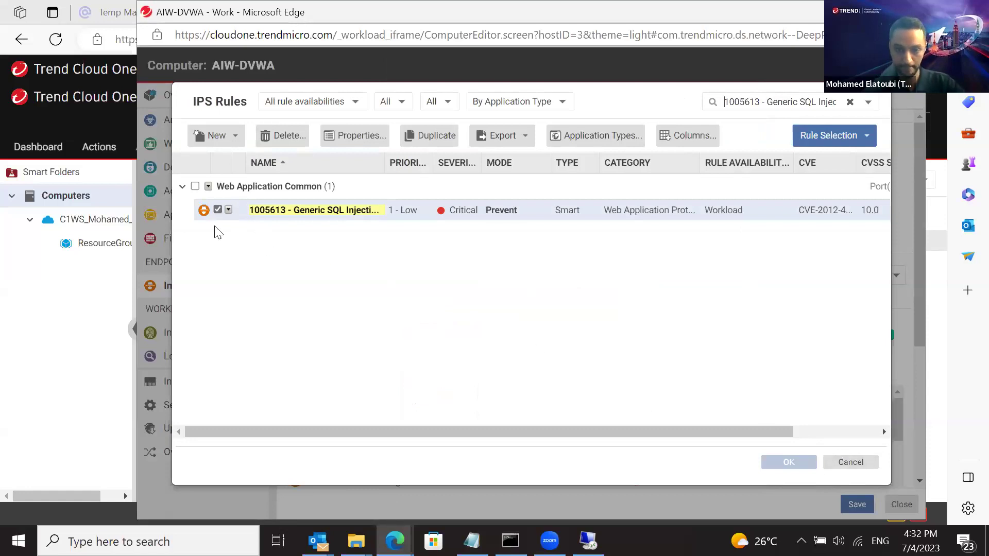
Close the rule list, save the intrusion prevention settings, and return to the Computers list
click(852, 461)
click(855, 503)
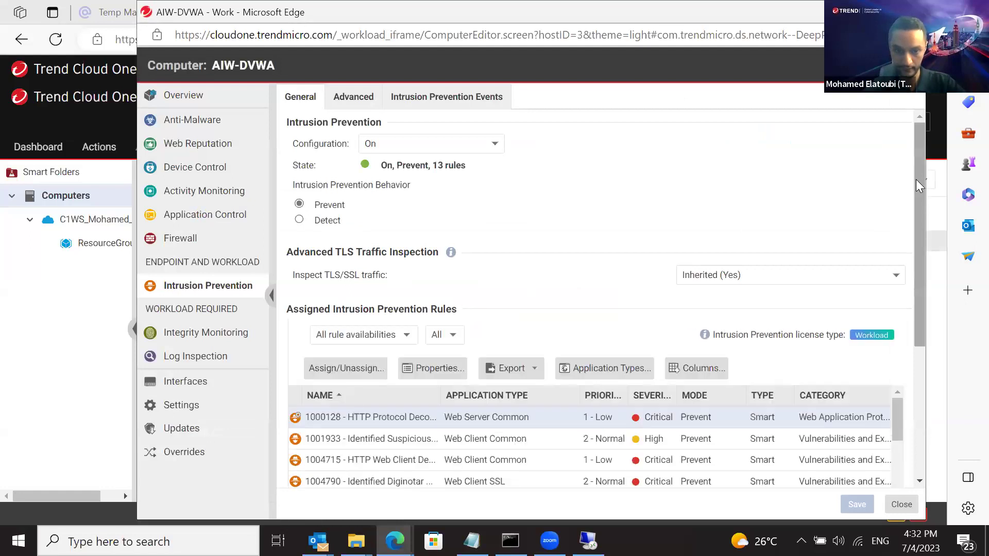
click(8, 341)
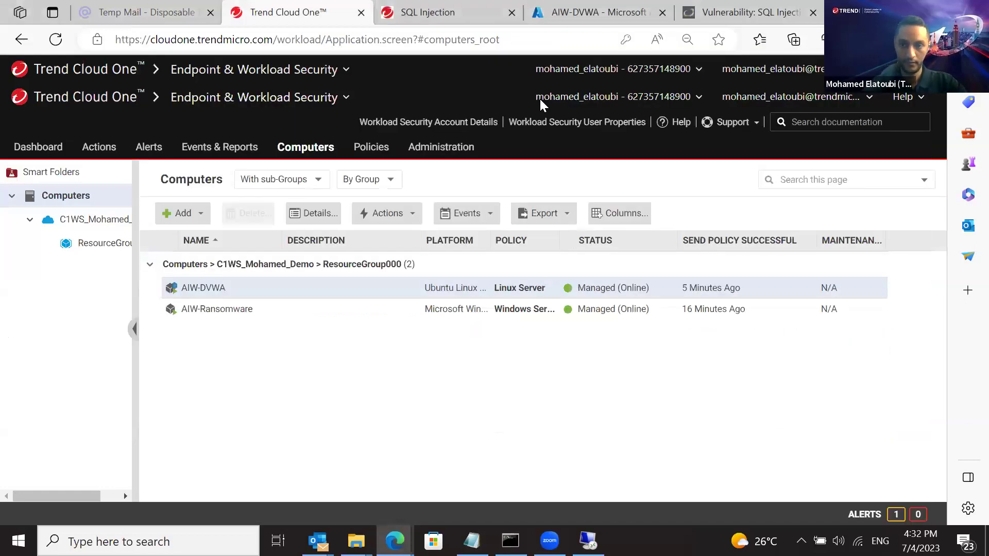
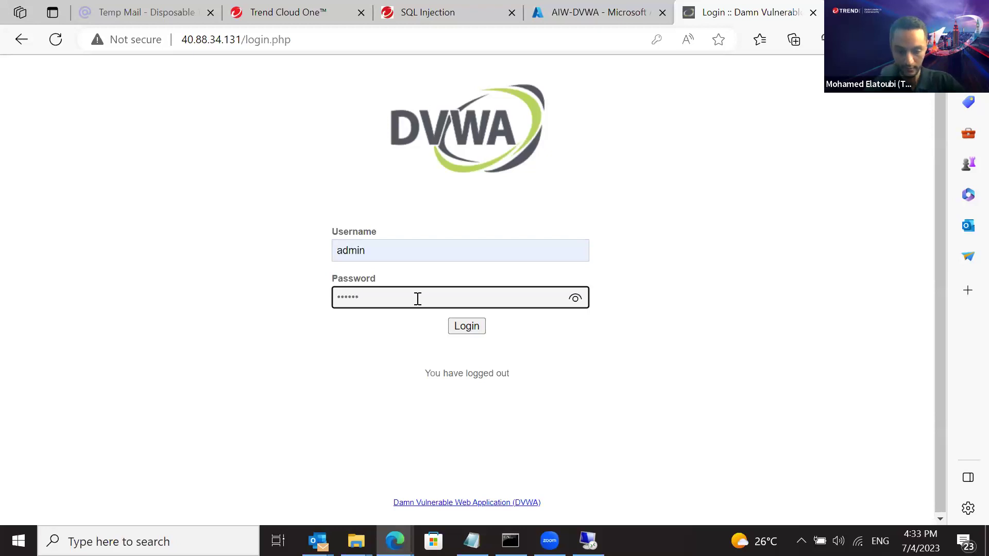
Log in as admin with the account password, then go to the SQL Injection module page
text(d)
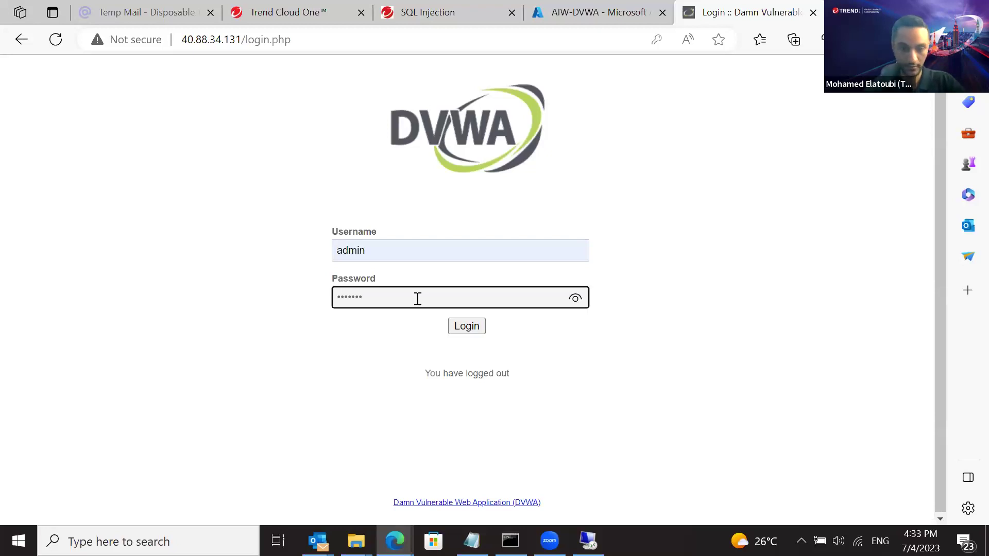
click(452, 328)
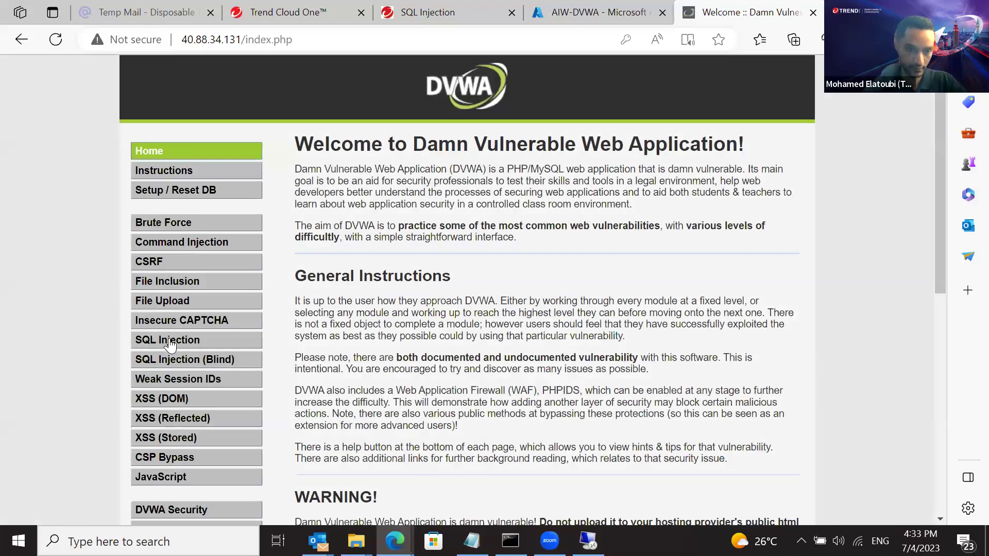
click(172, 336)
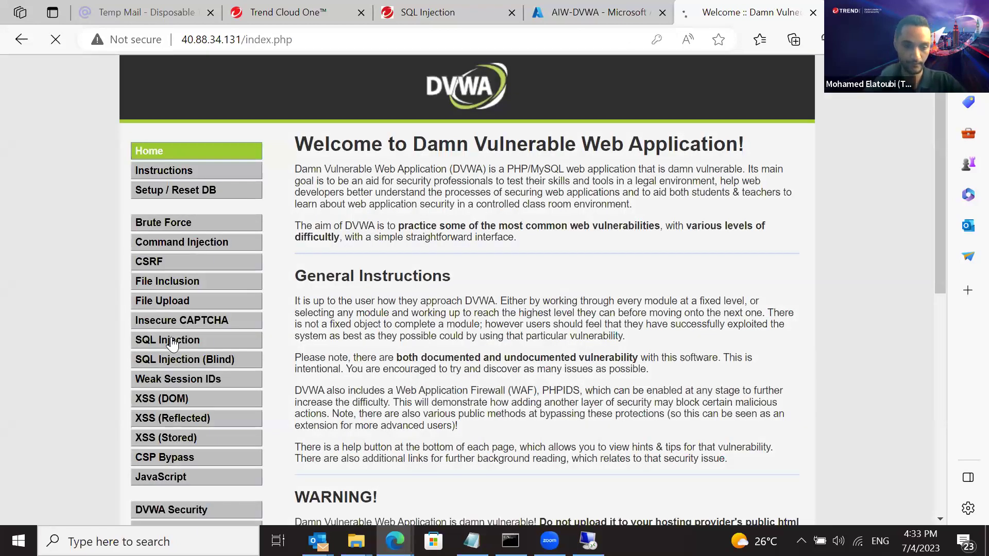
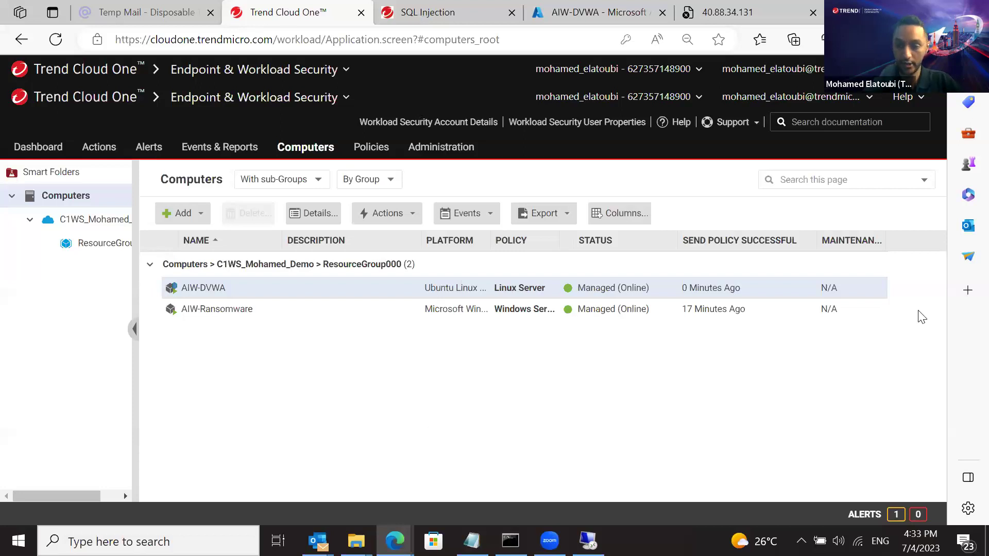
Switch to the SQL Injection guide and scroll to step 4 on page 7
key(ctrl+Tab)
drag(941, 317, 935, 473)
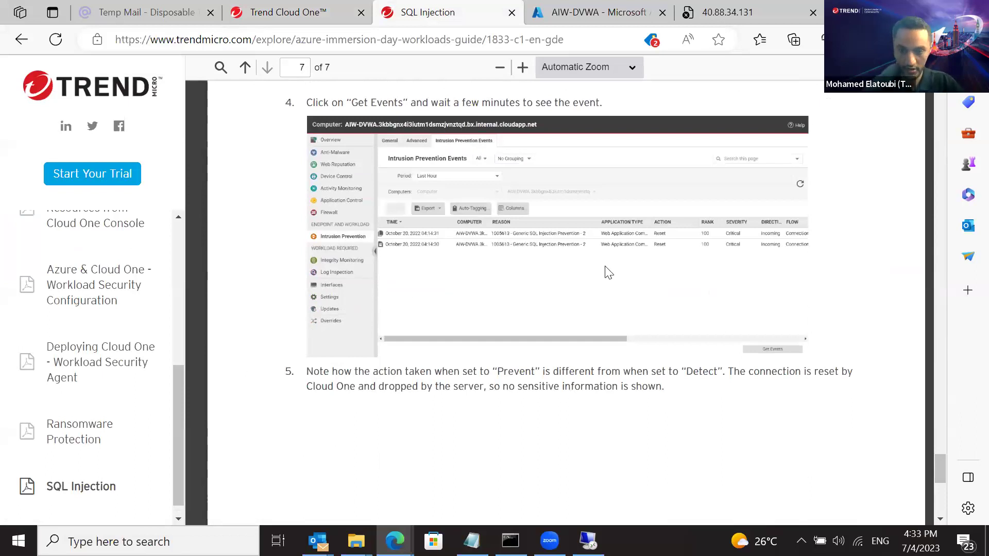
Zoom the PDF to 190% to show the events' Reset action and Critical severity
ctrl+scroll(605, 266, up, 3)
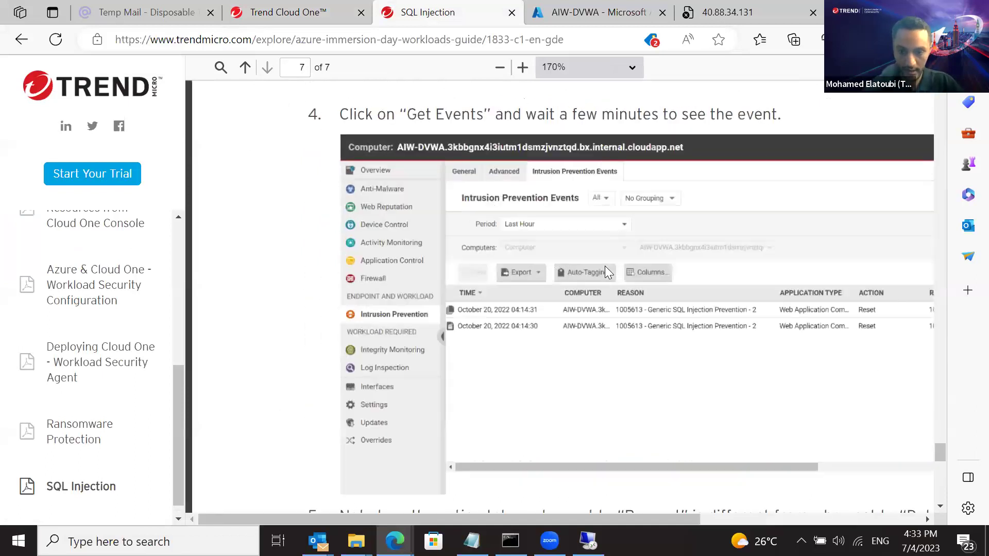
ctrl+scroll(605, 266, up, 1)
drag(449, 517, 684, 516)
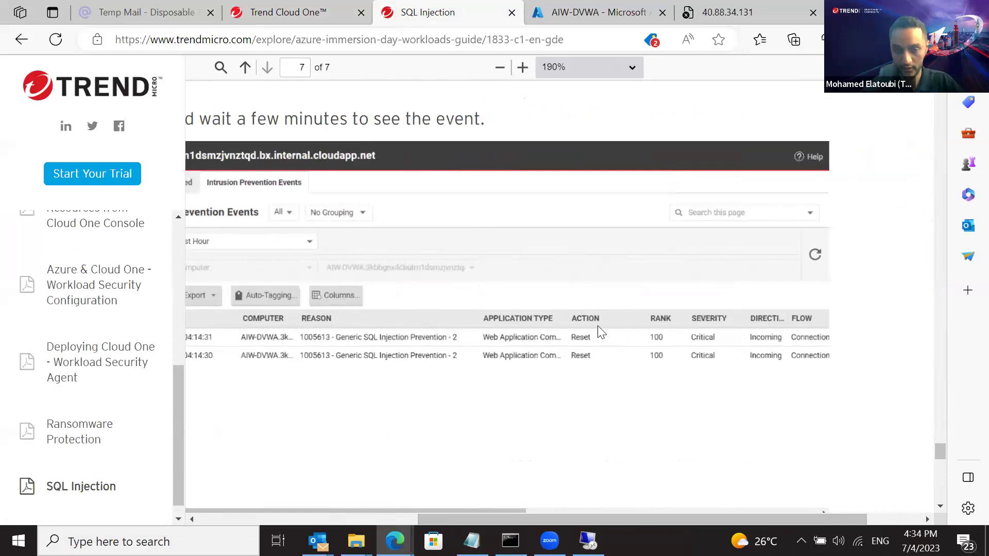